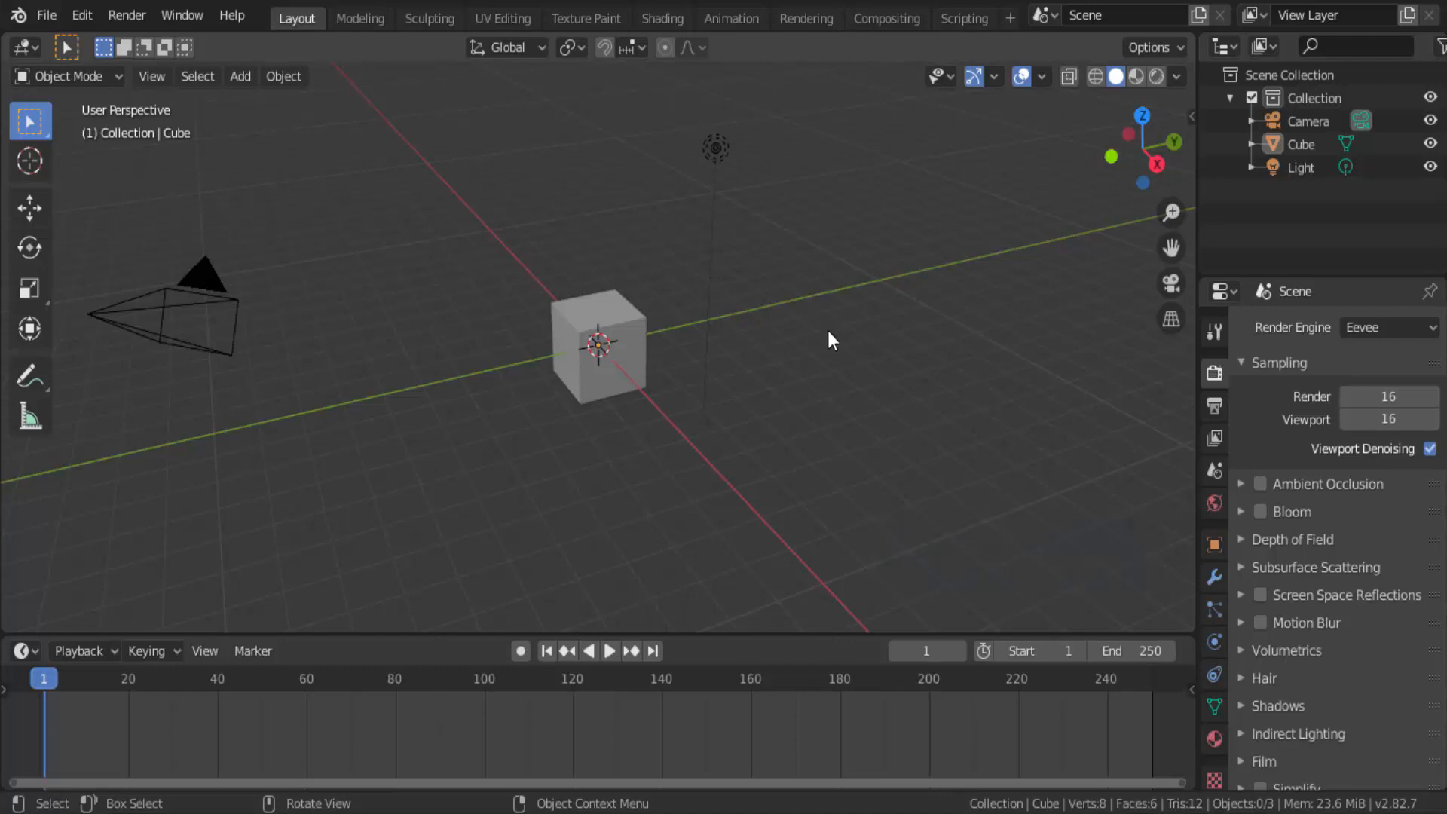
Exclude the default Collection from the view layer and create a new collection directly under Scene Collection.
left_click(1255, 96)
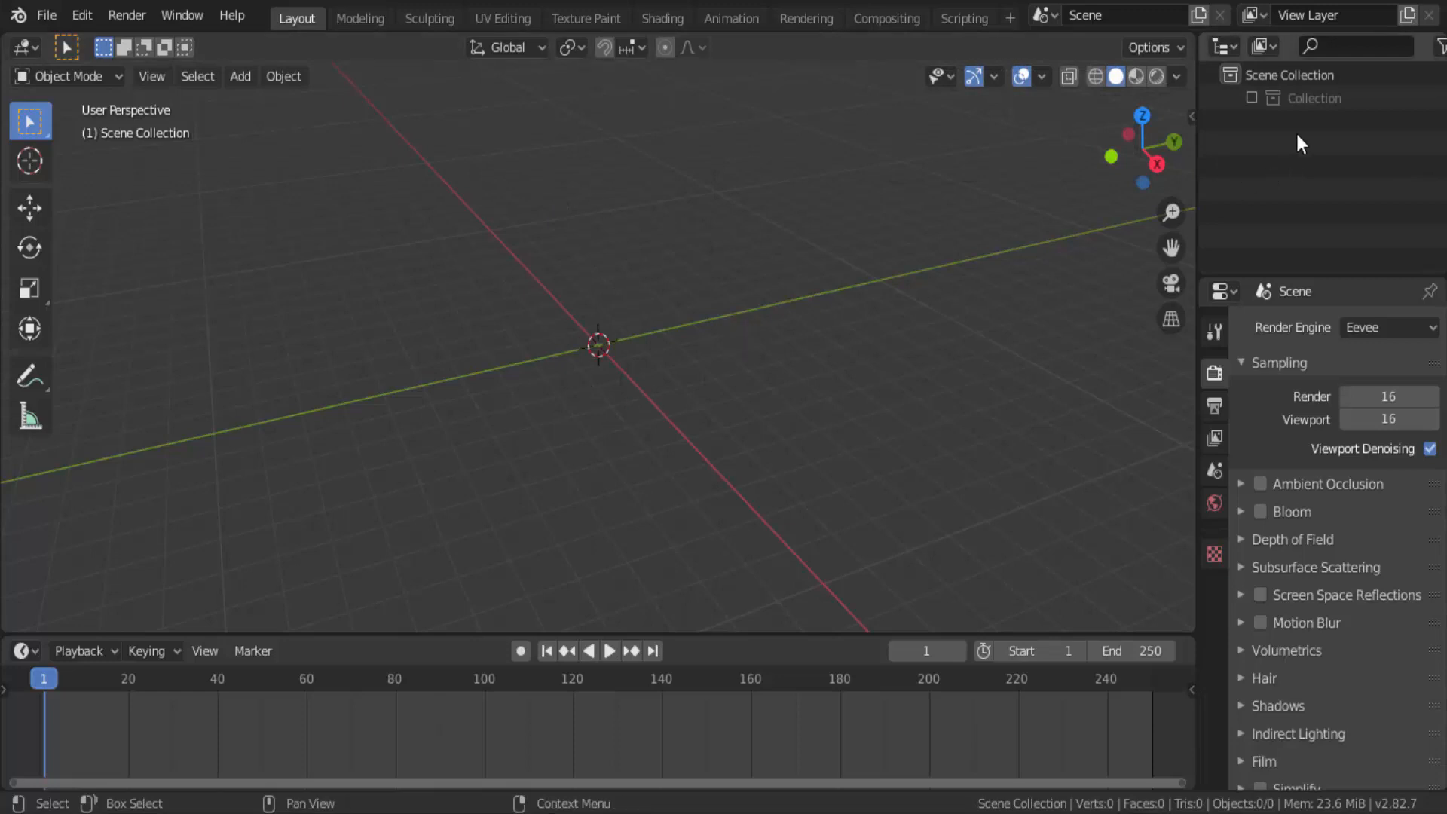
left_click(1283, 75)
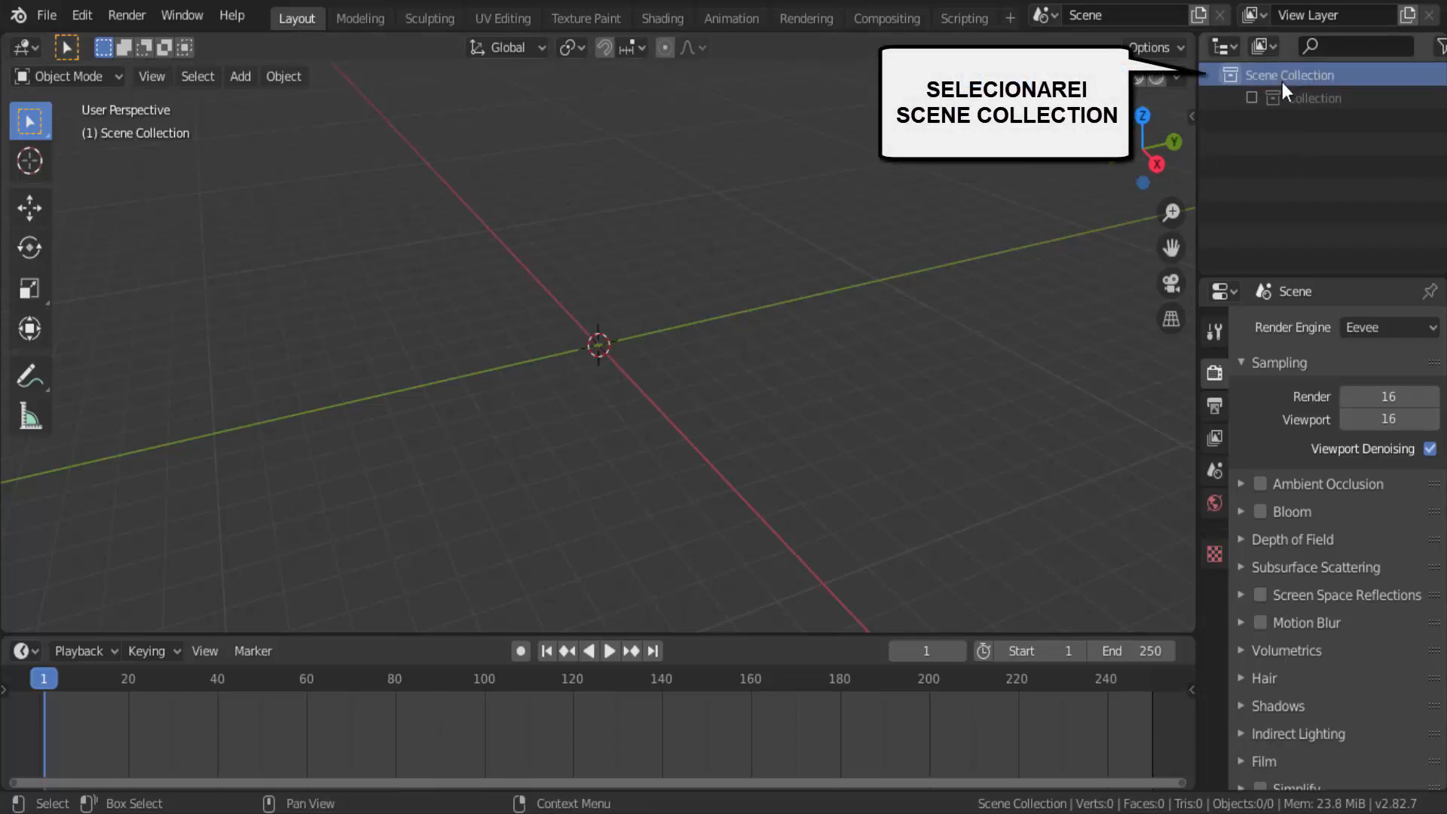
right_click(1278, 162)
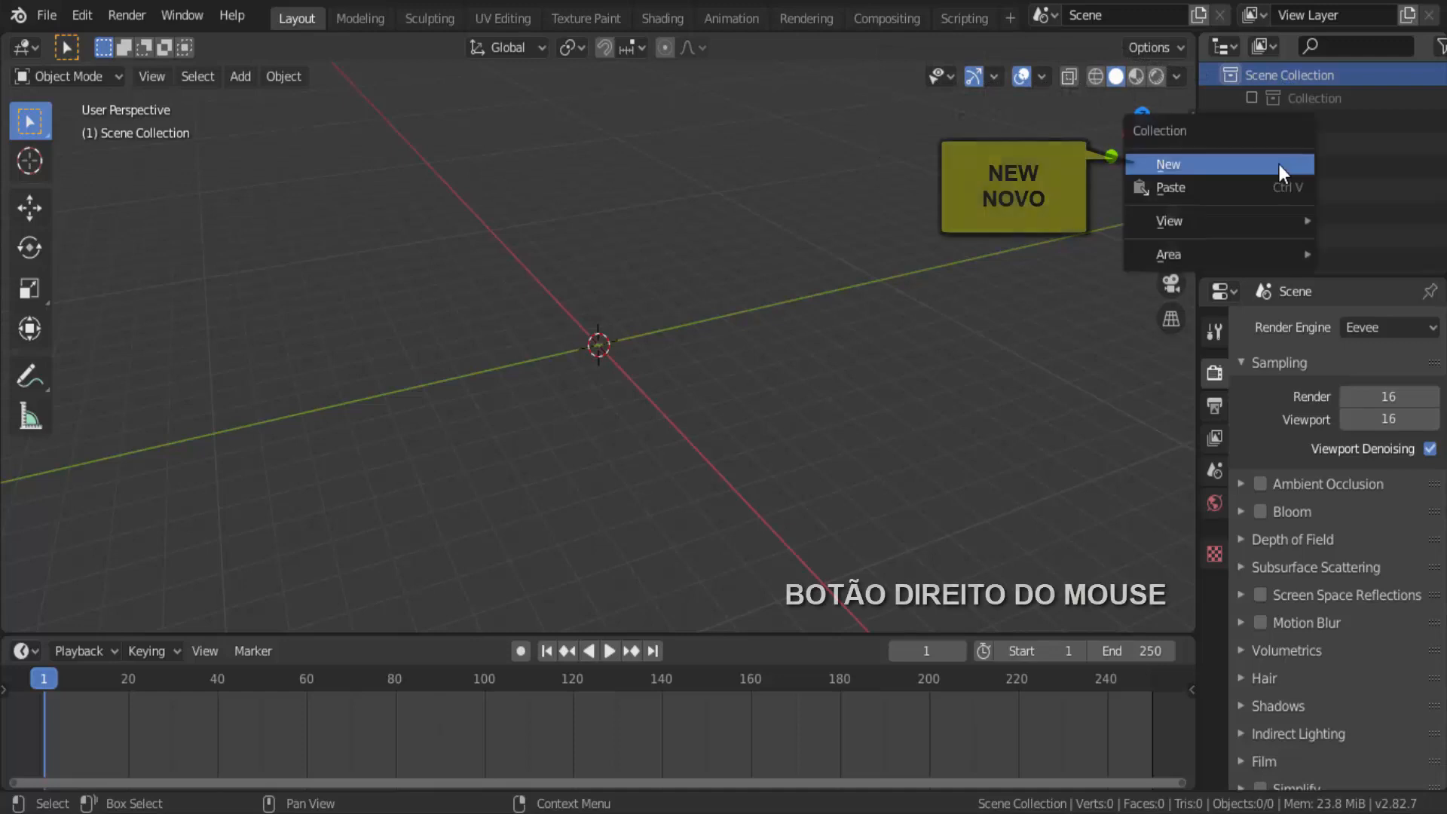
left_click(1215, 165)
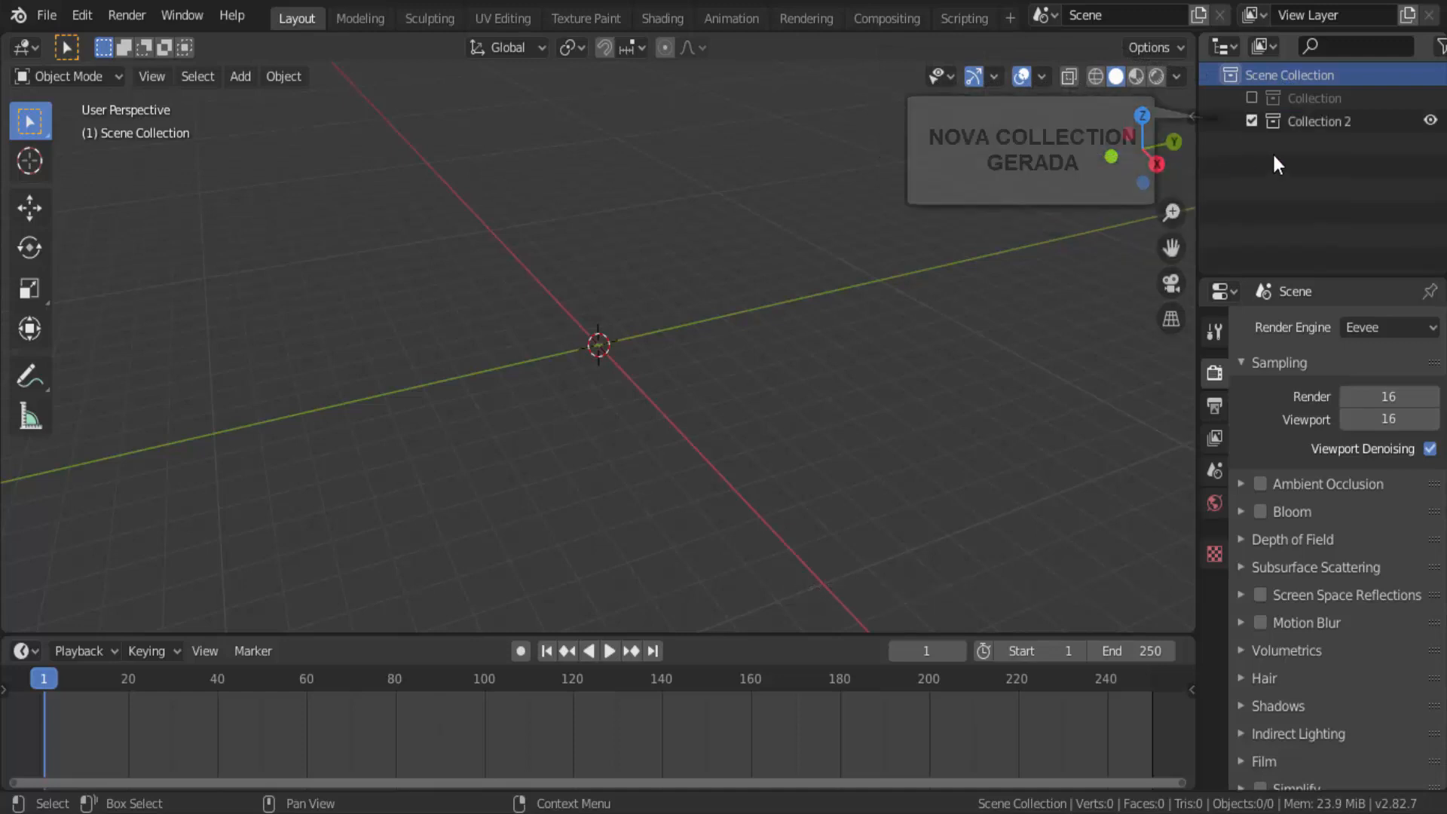
Add a text object to the new collection and show it from the top view.
left_click(1299, 128)
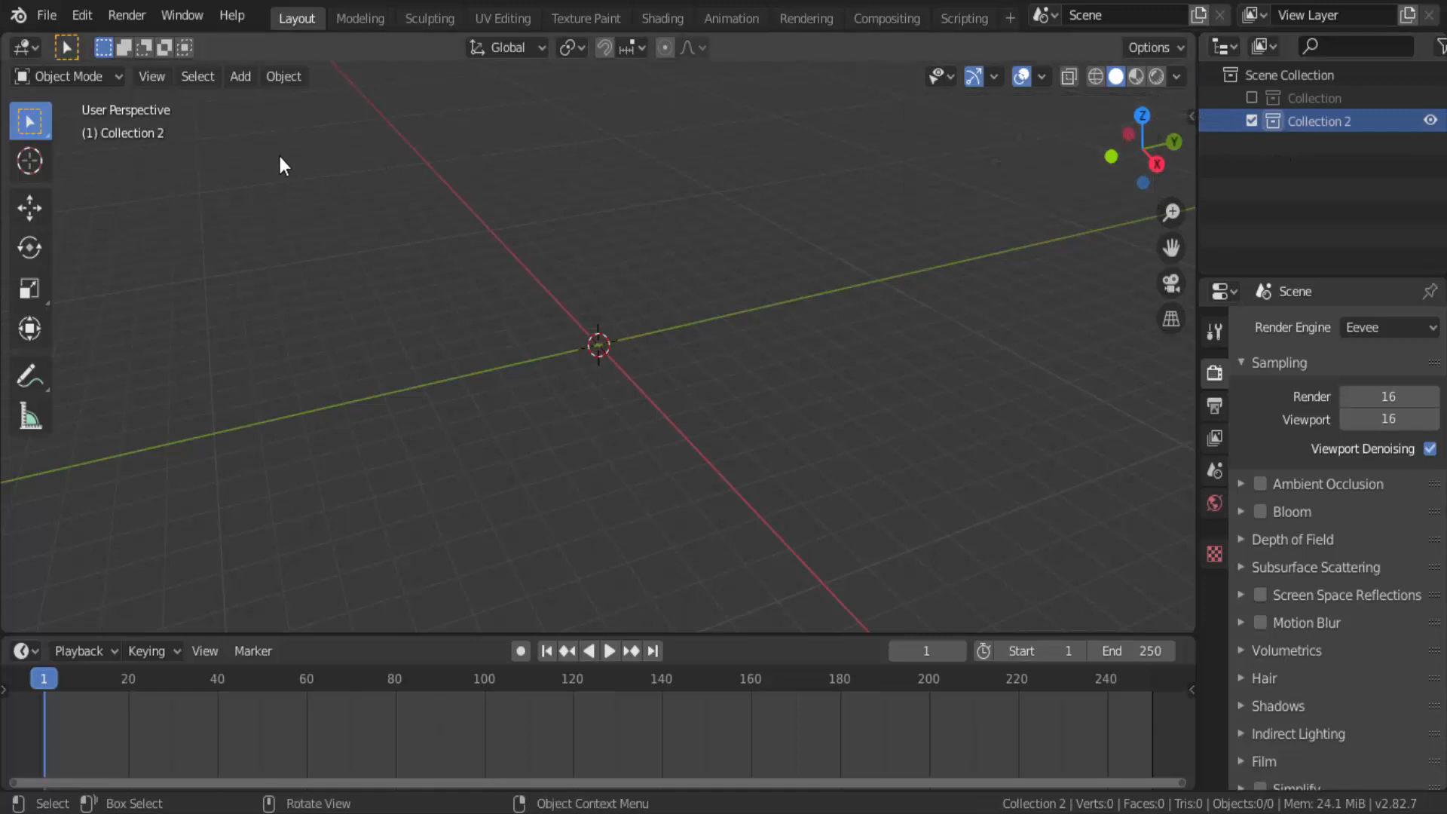
left_click(241, 77)
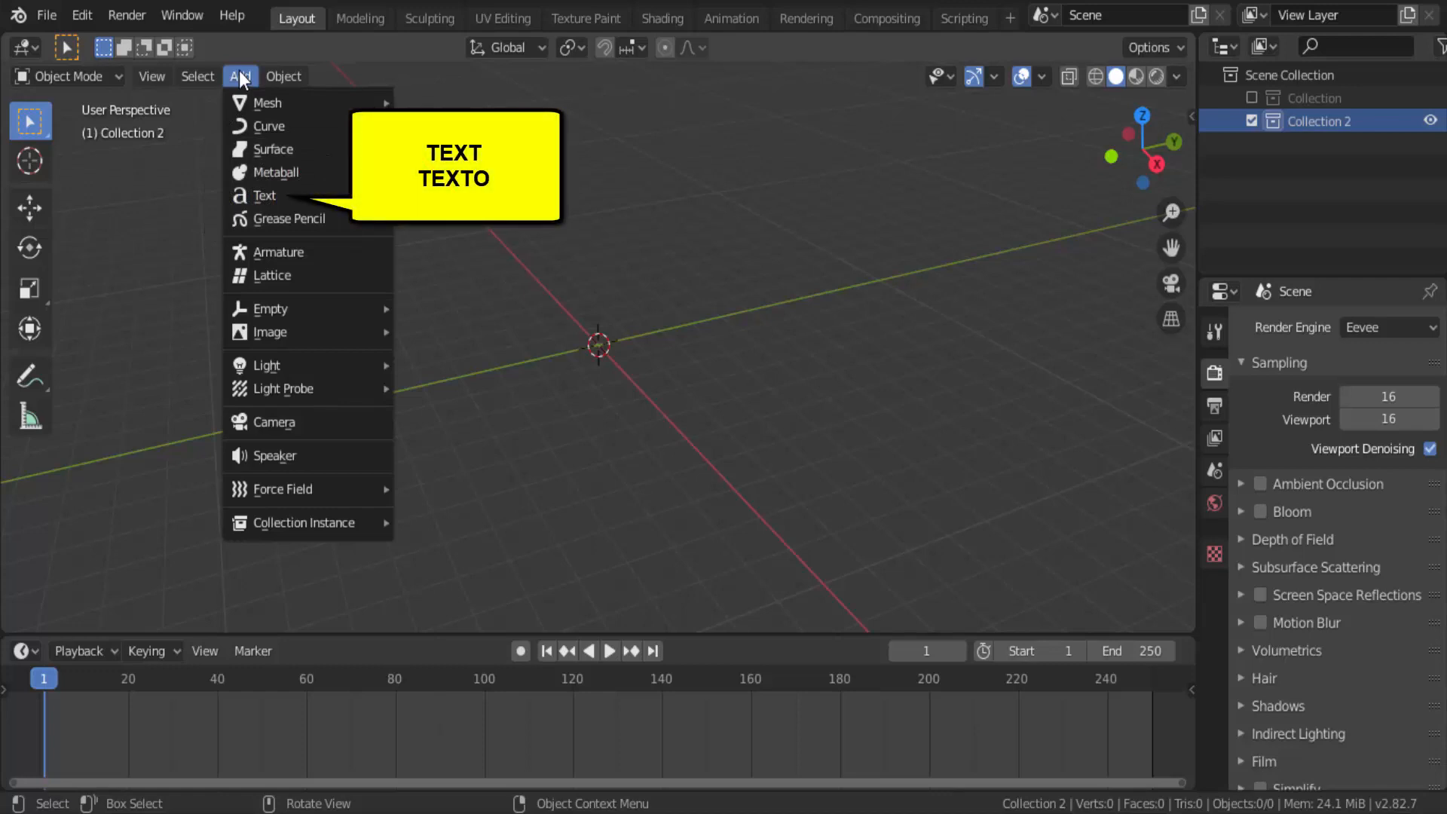
left_click(265, 193)
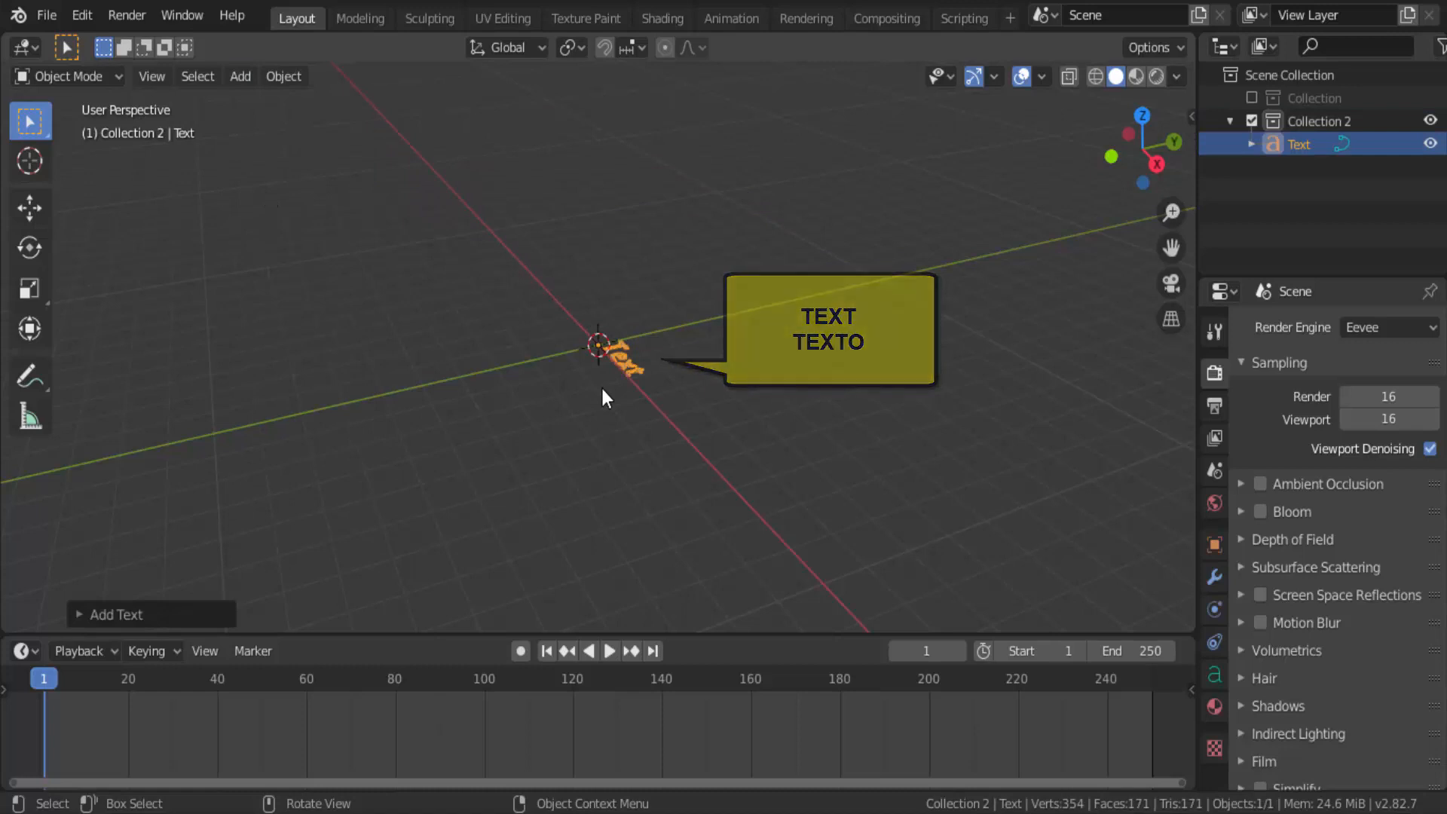
left_click(1143, 118)
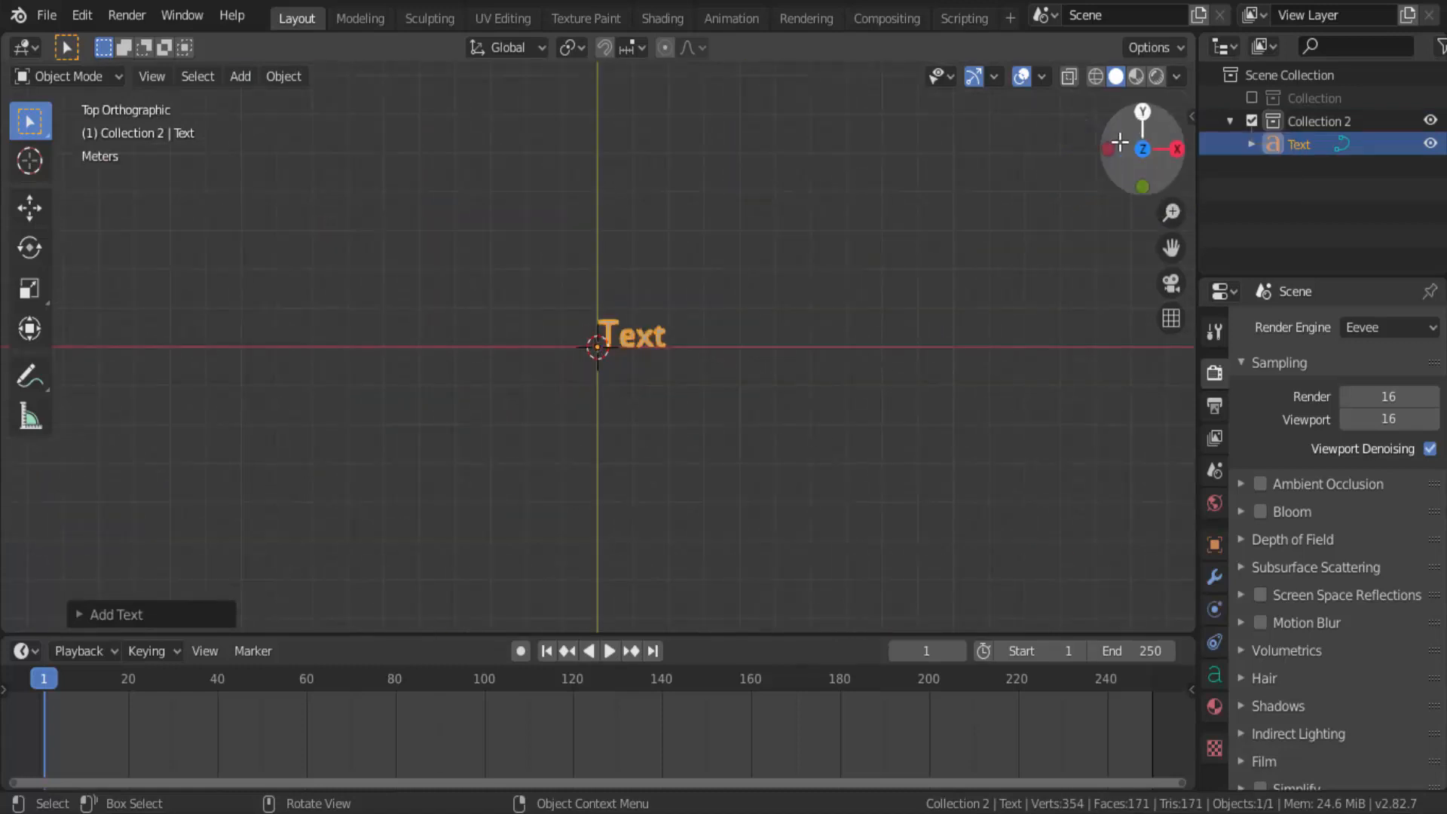
scroll(983, 344, "up", 6)
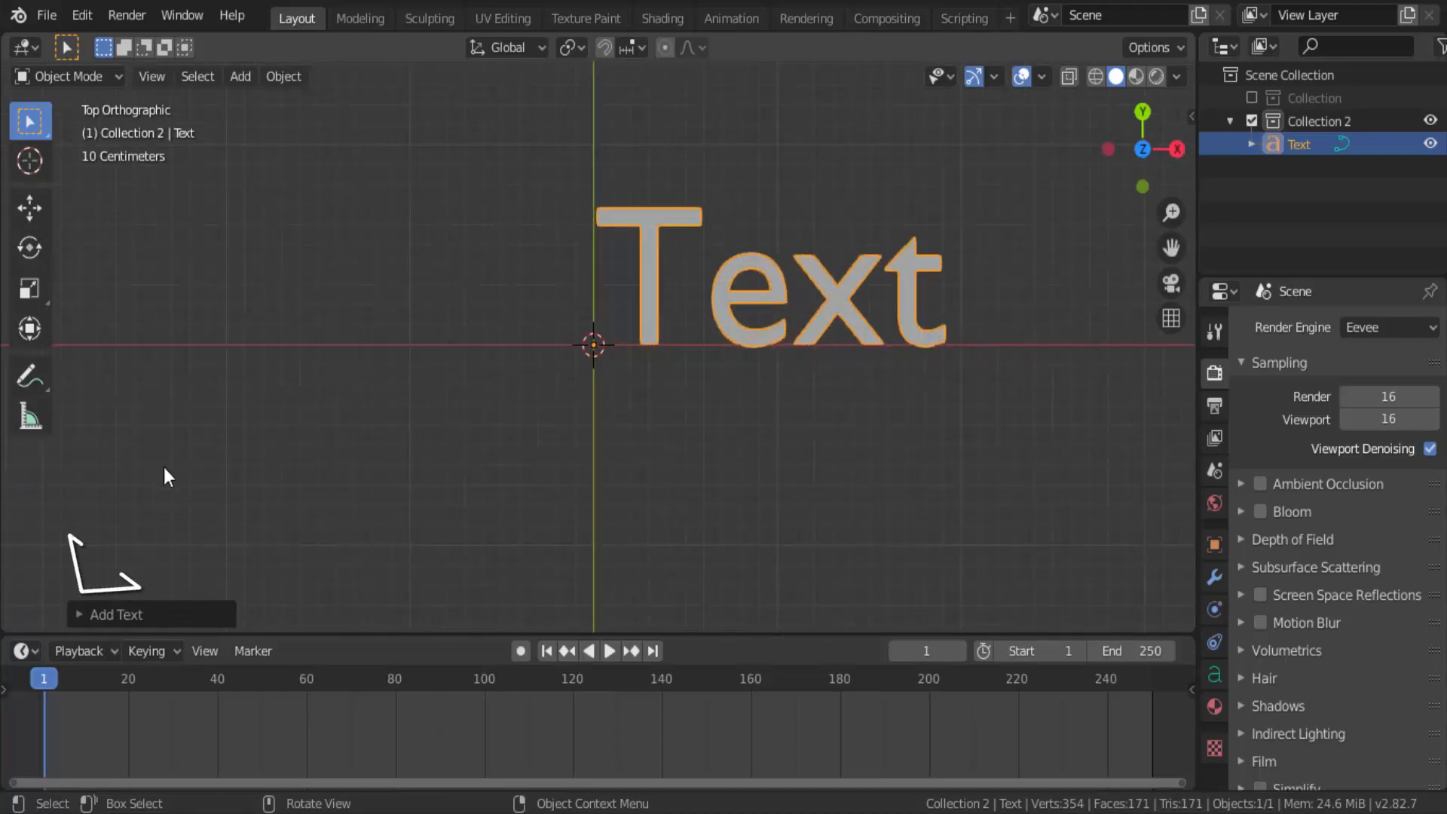
Set the new text's radius to 0.81 m with World alignment.
left_click(78, 614)
left_click_drag(285, 437, 236, 438)
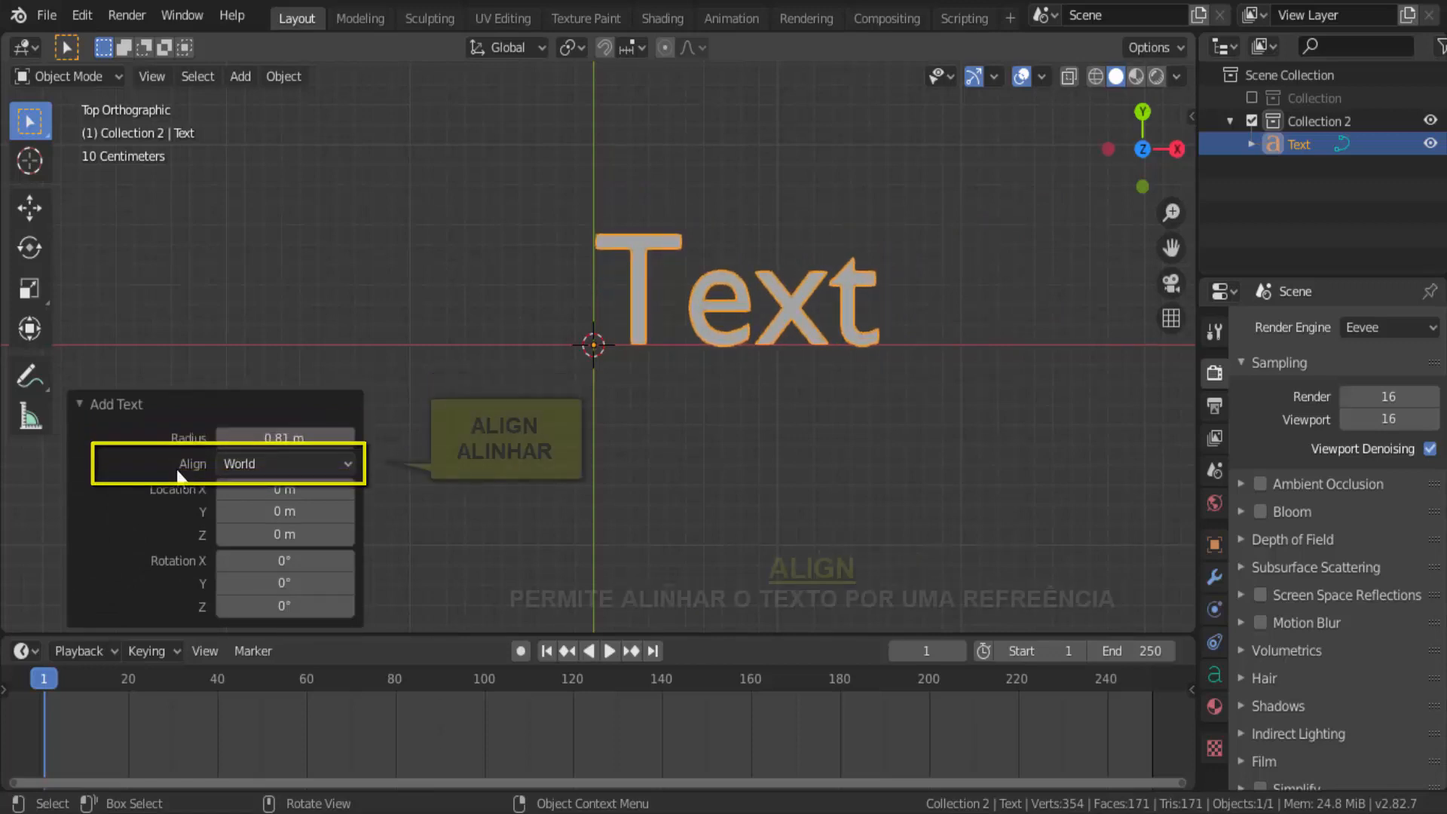
left_click(242, 464)
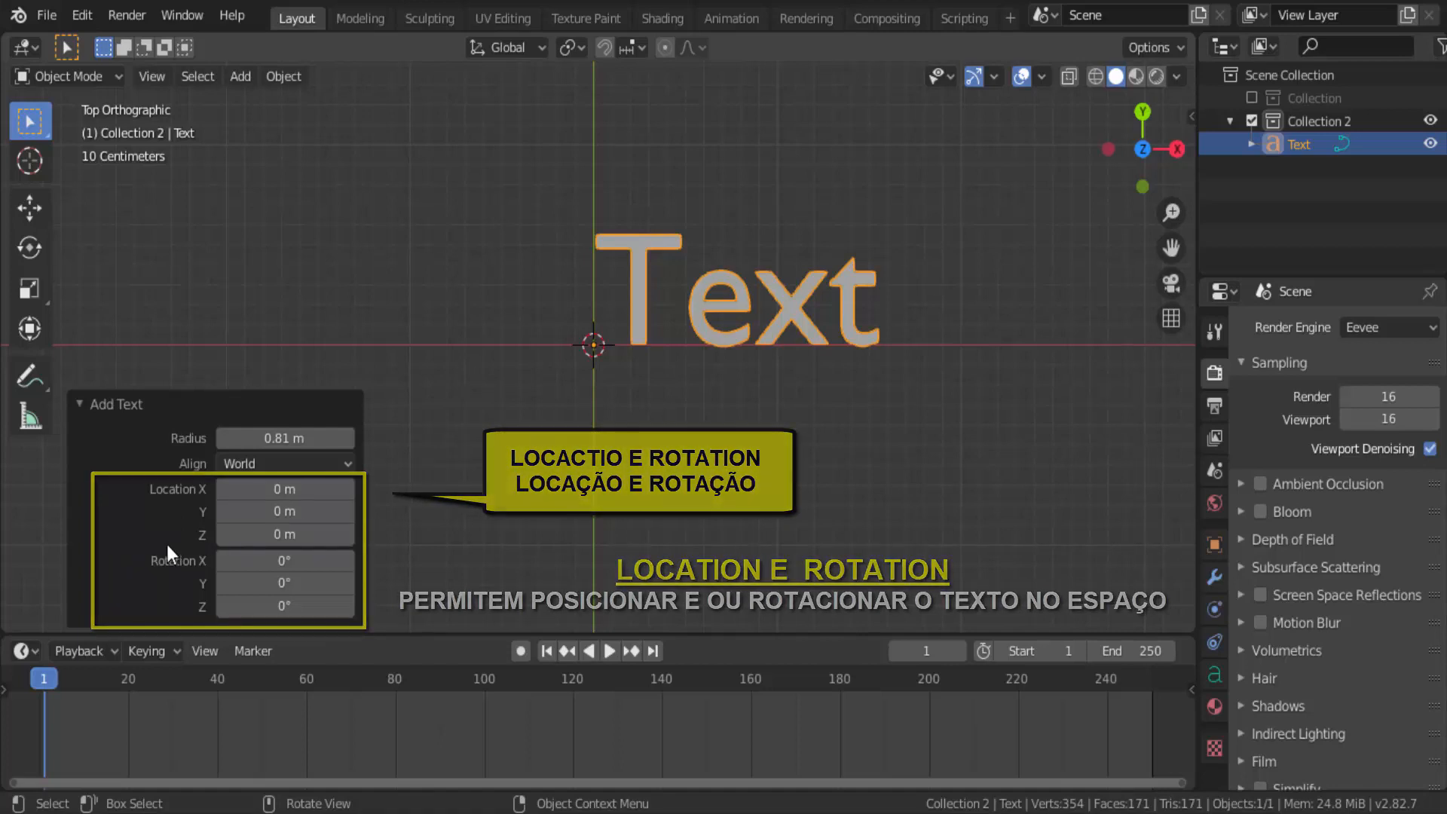
left_click(80, 408)
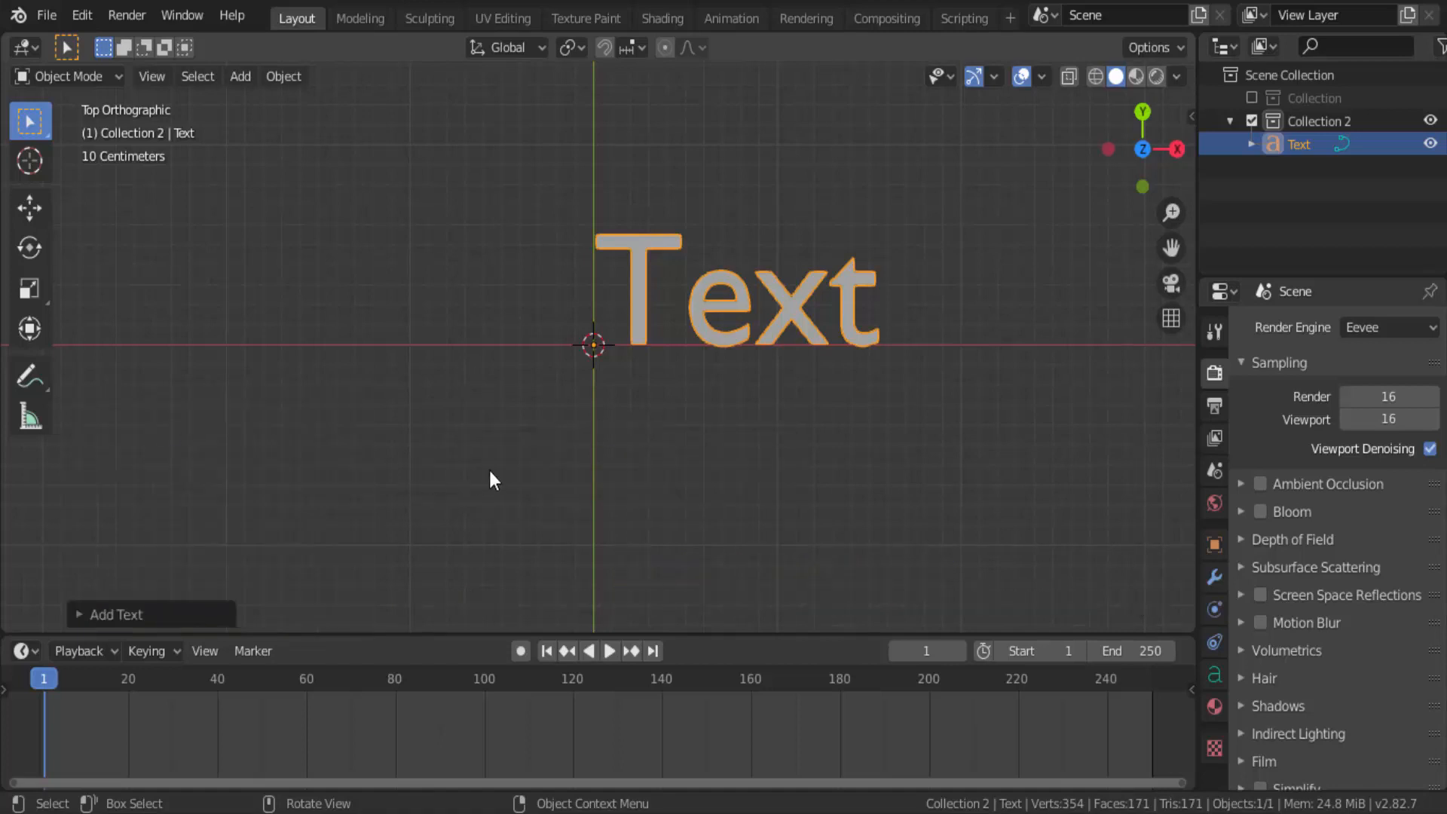
Reselect the text object, show its text data properties and collapse the Shape and Paragraph sections.
left_click(745, 474)
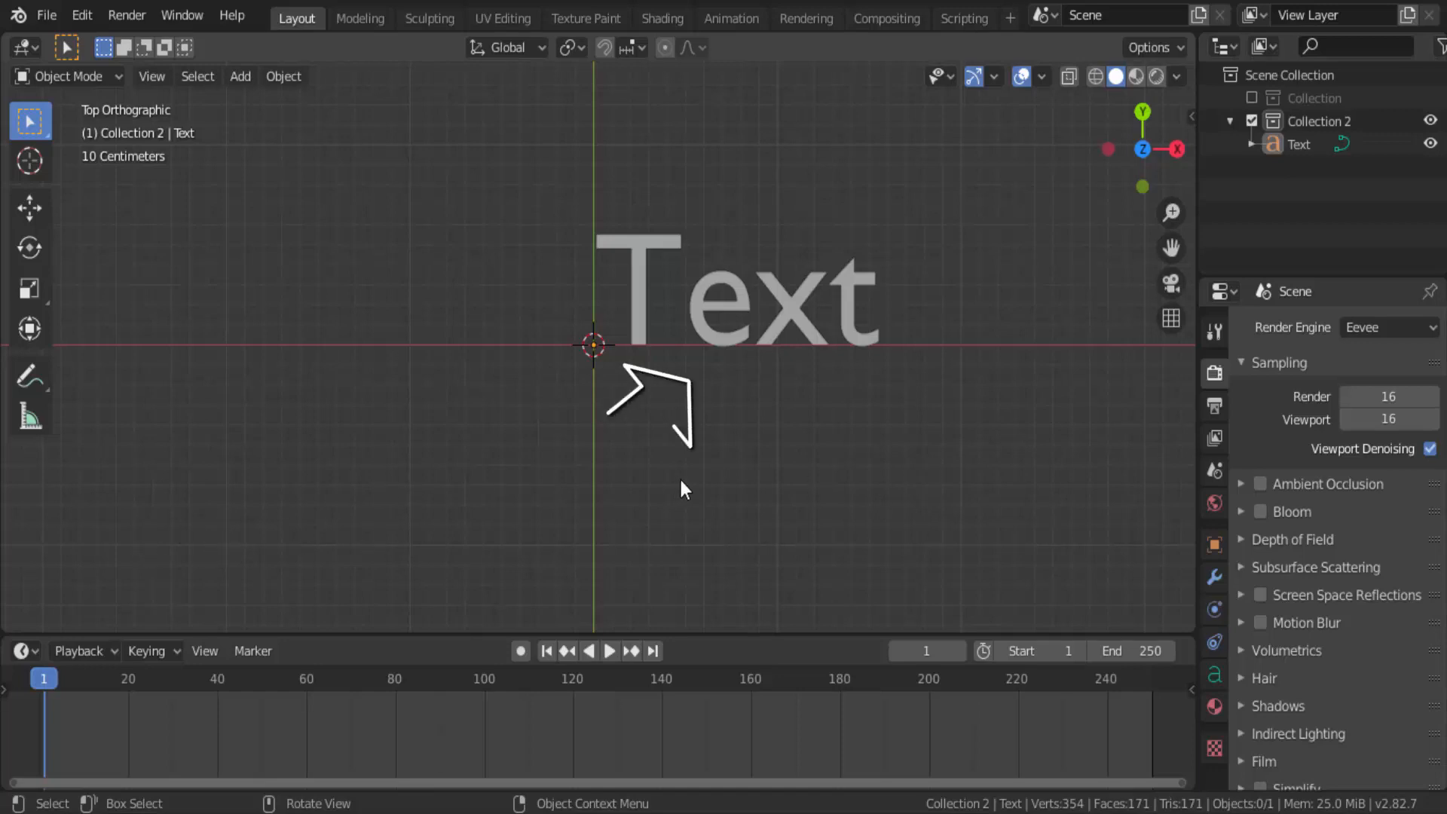
left_click(793, 307)
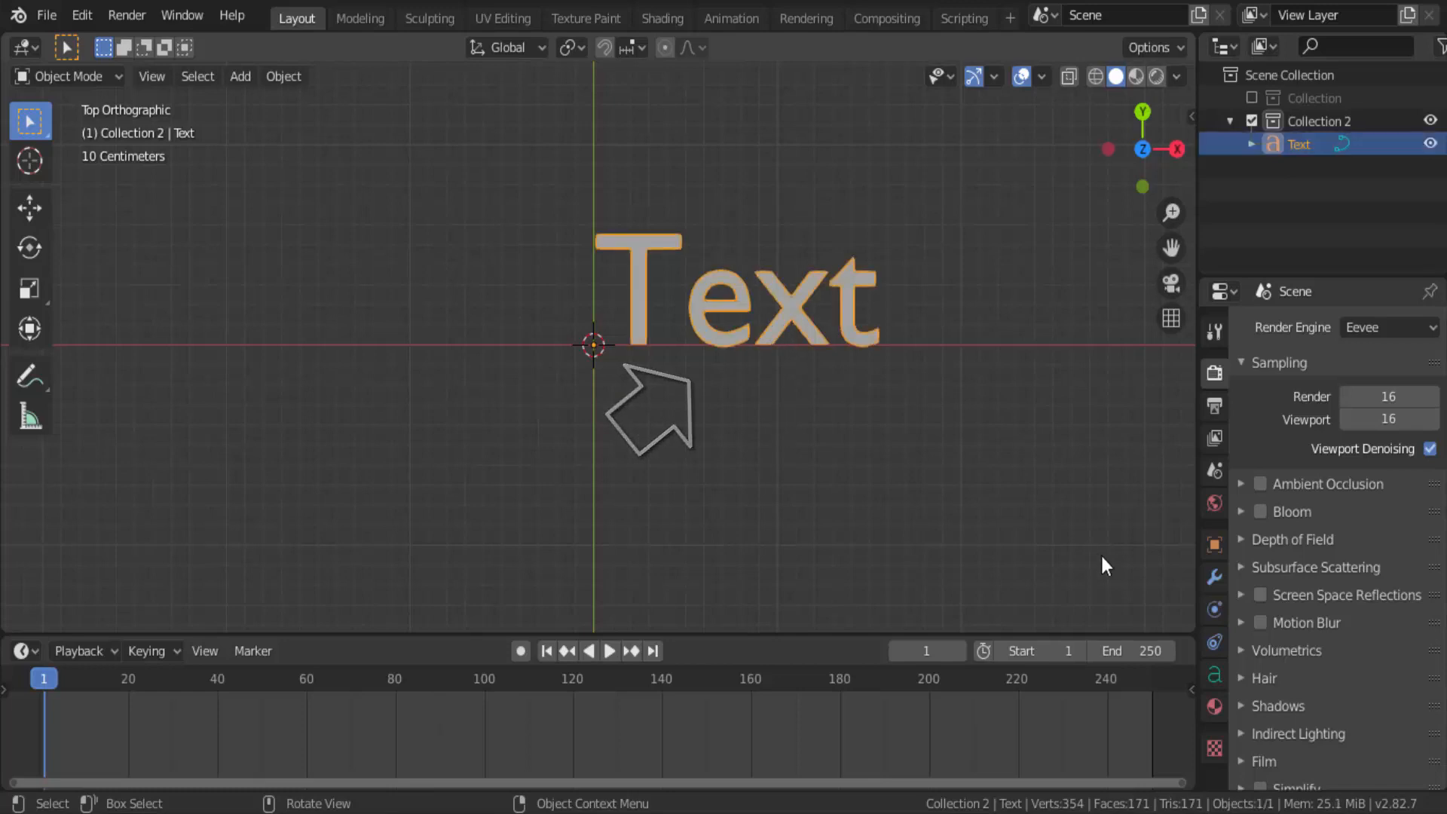
left_click(1215, 677)
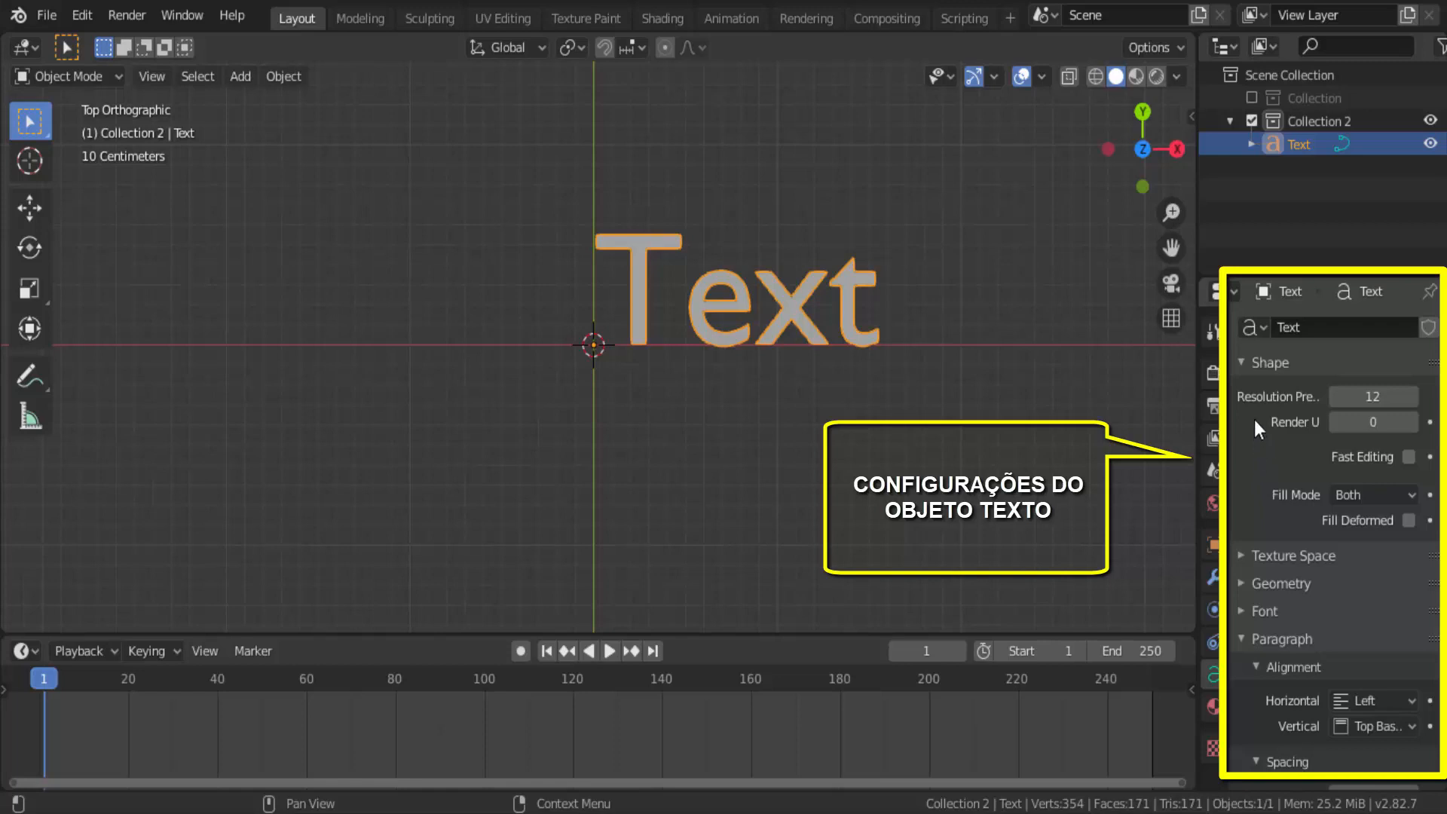
left_click(1243, 360)
left_click(1243, 475)
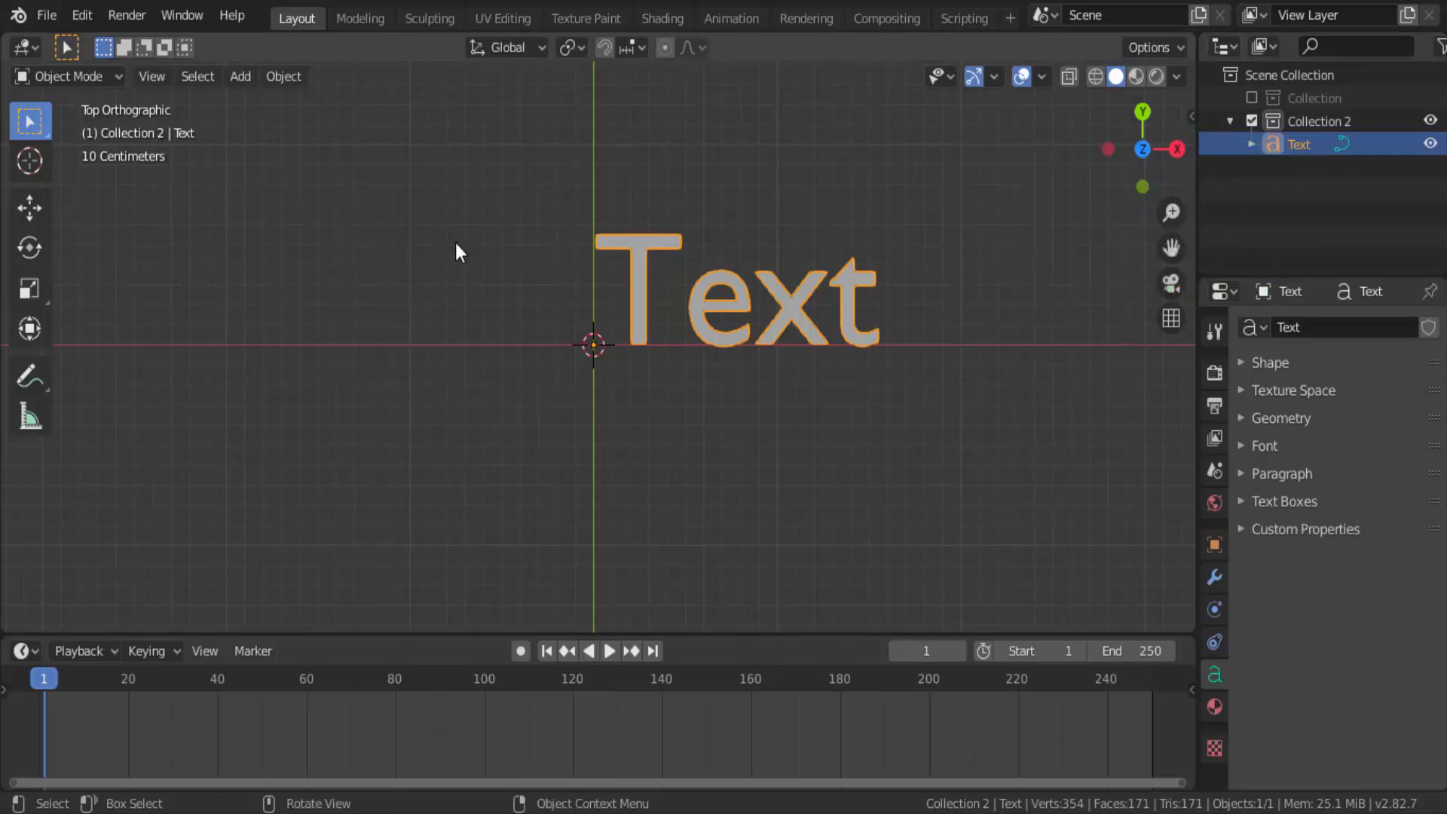
Replace the text object's default wording with TROIA in Edit Mode and return to Object Mode.
left_click(56, 76)
left_click(54, 125)
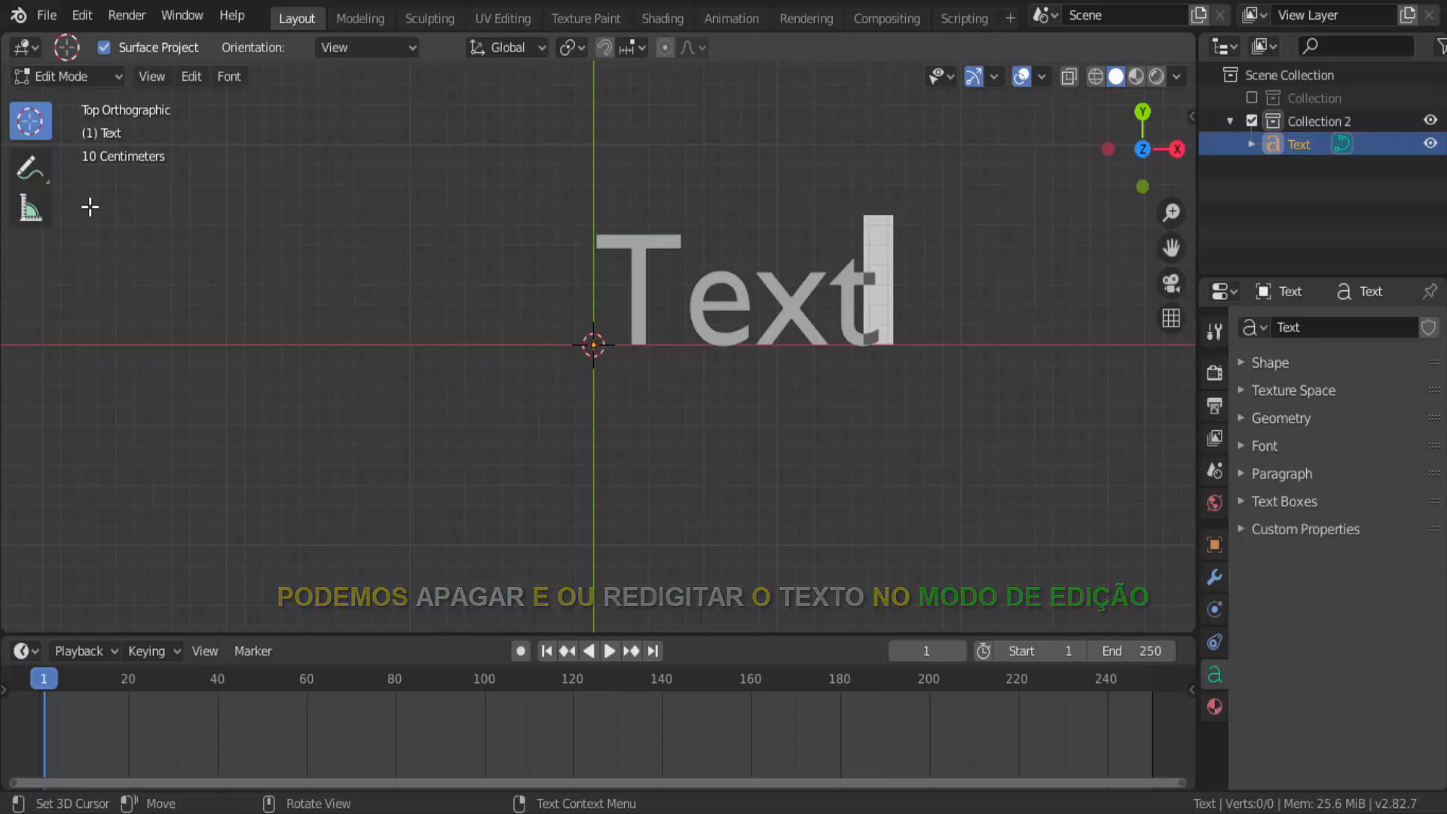
key("BackSpace")
key("BackSpace")
key("BackSpace")
key("BackSpace")
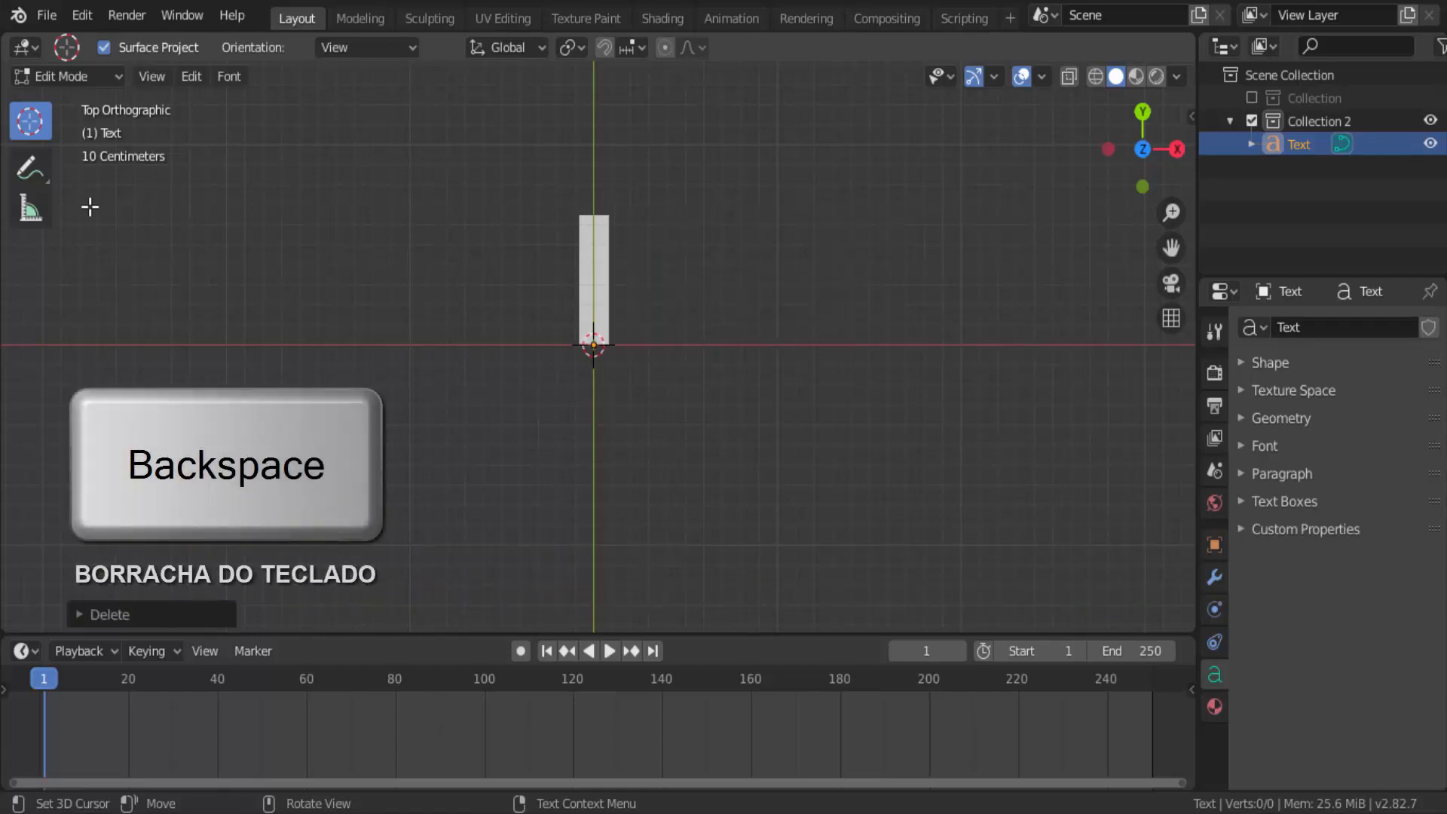
type("TRO")
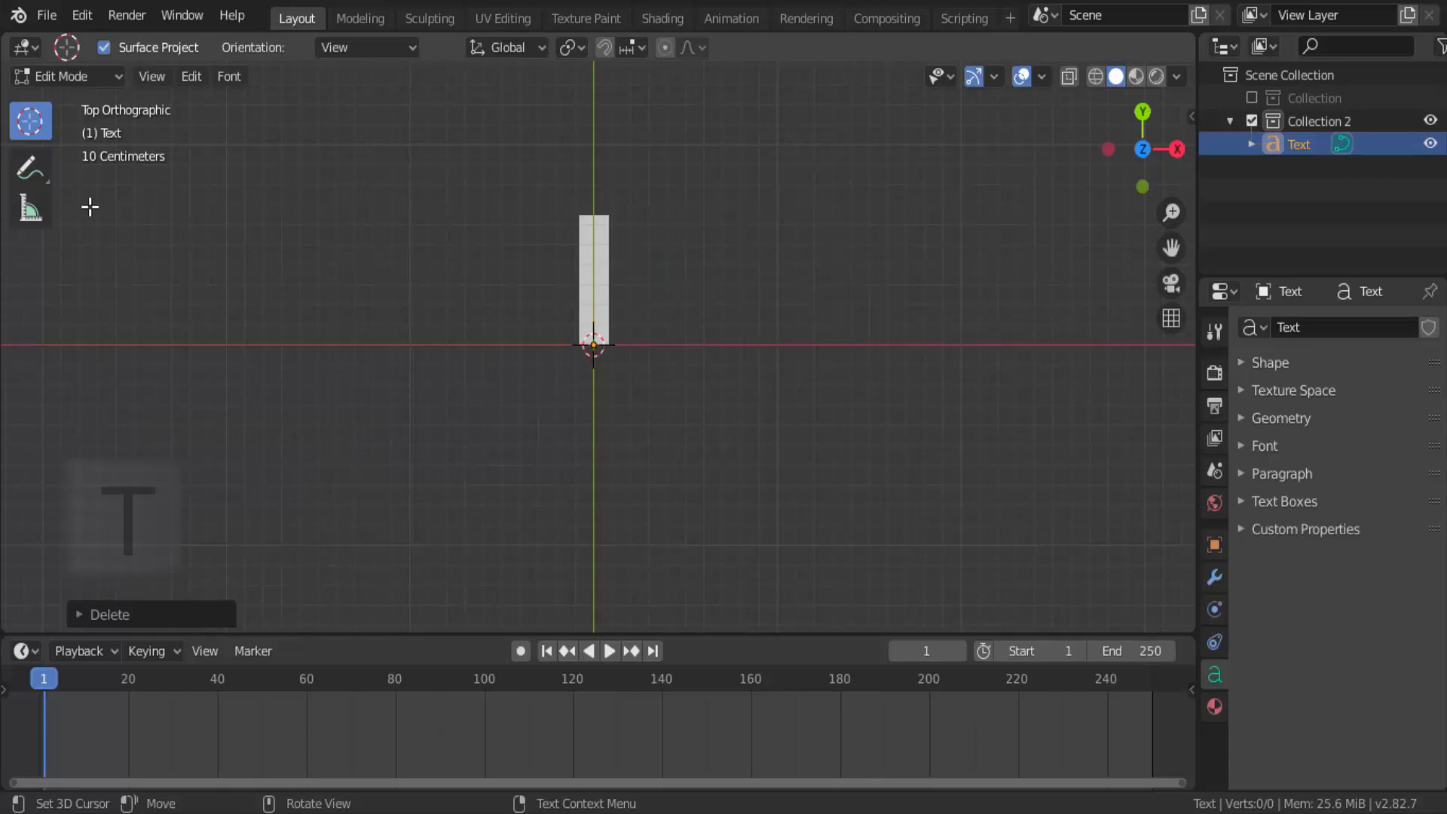
type("IA")
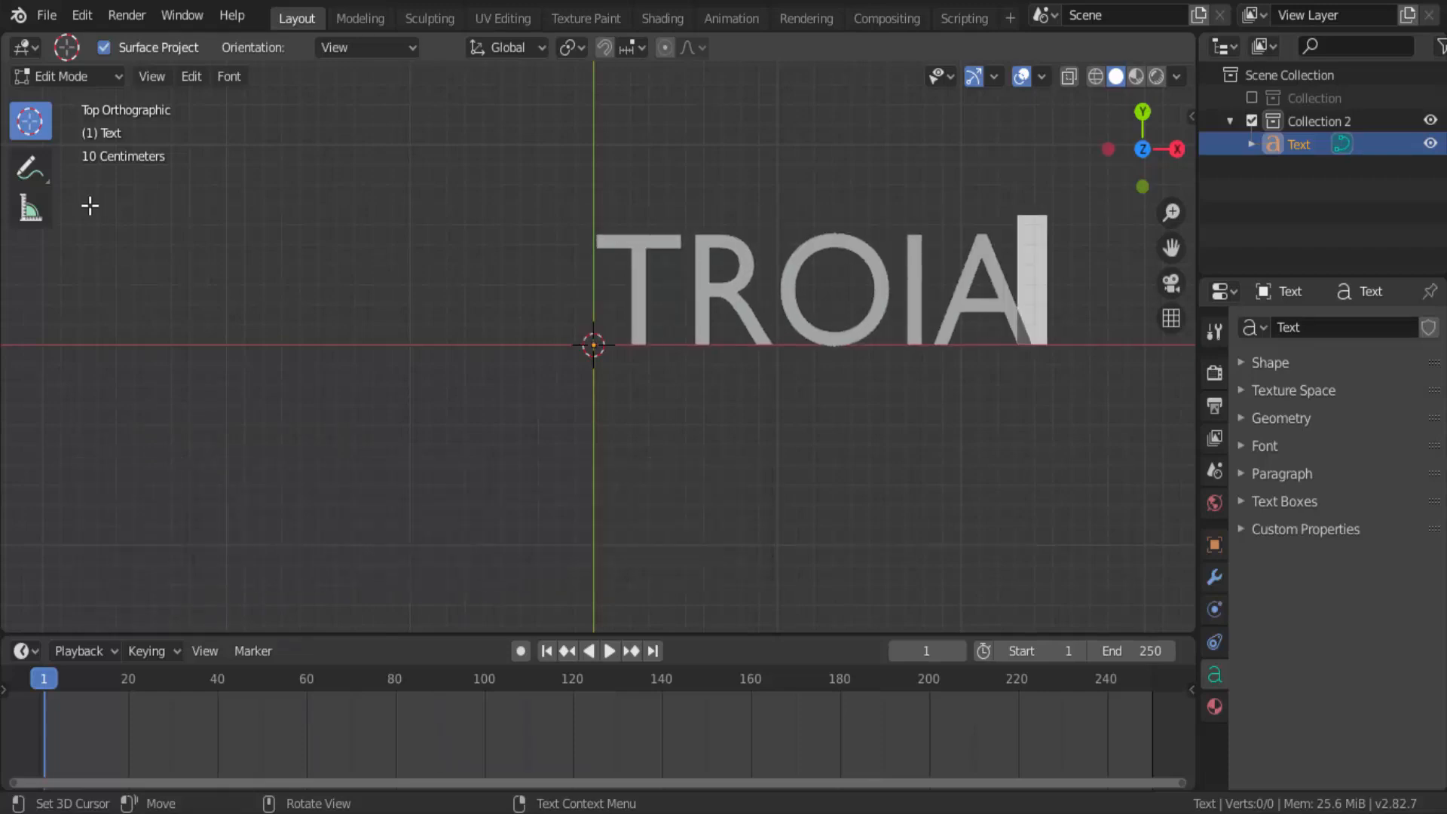
left_click(68, 76)
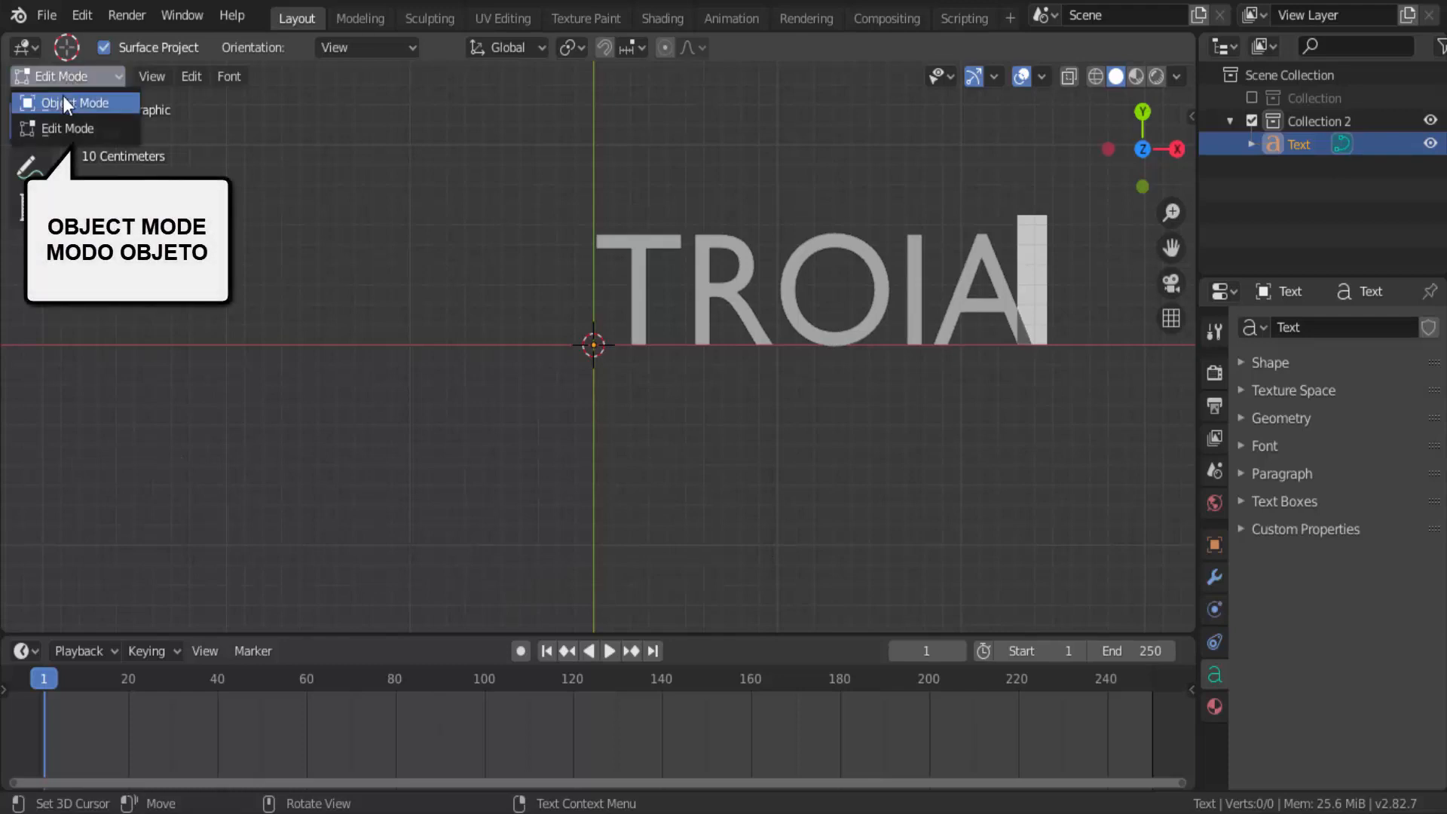
left_click(63, 101)
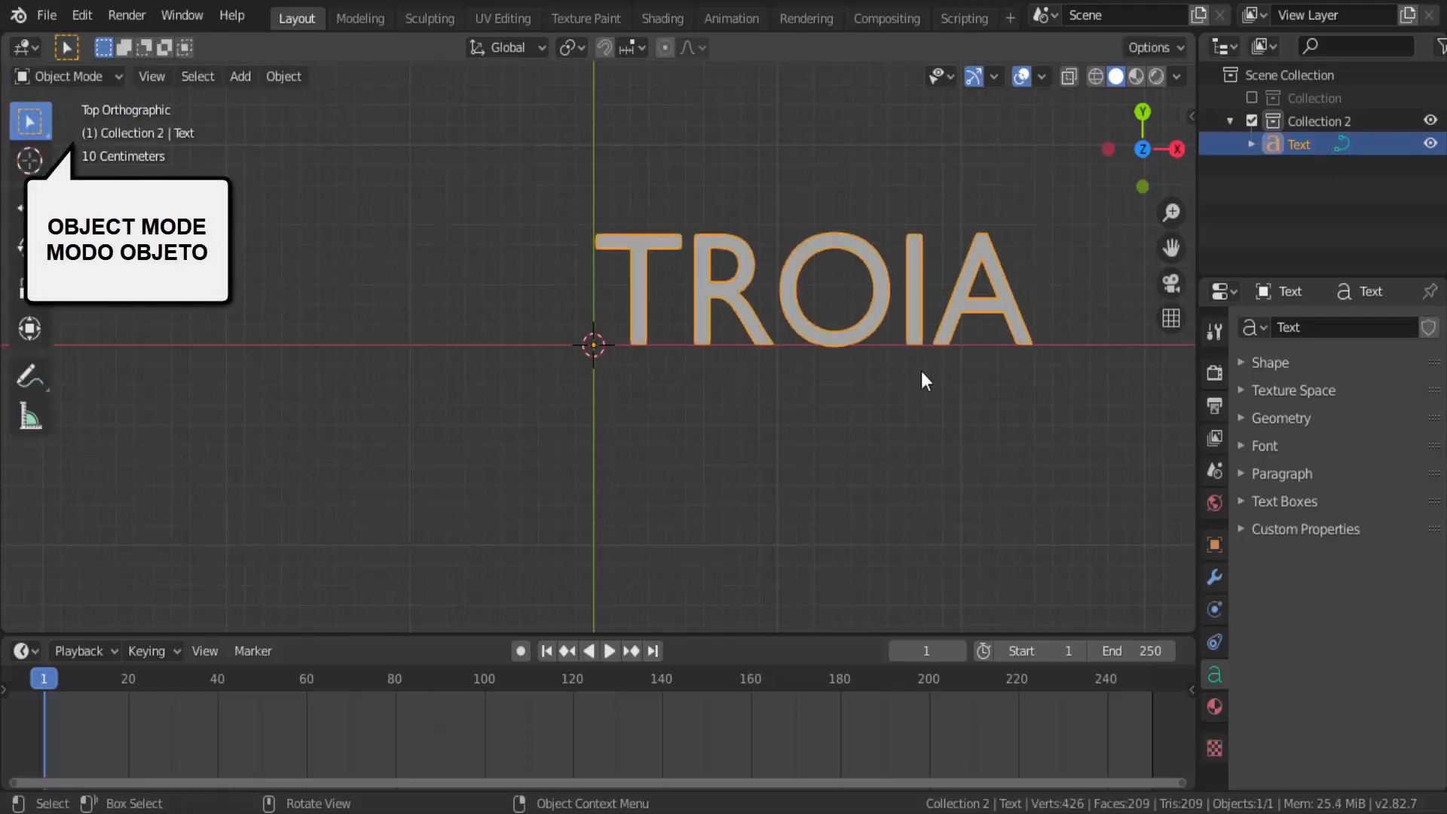
Re-enter Edit Mode, change the wording to TROA and return to Object Mode.
left_click(47, 79)
left_click(60, 126)
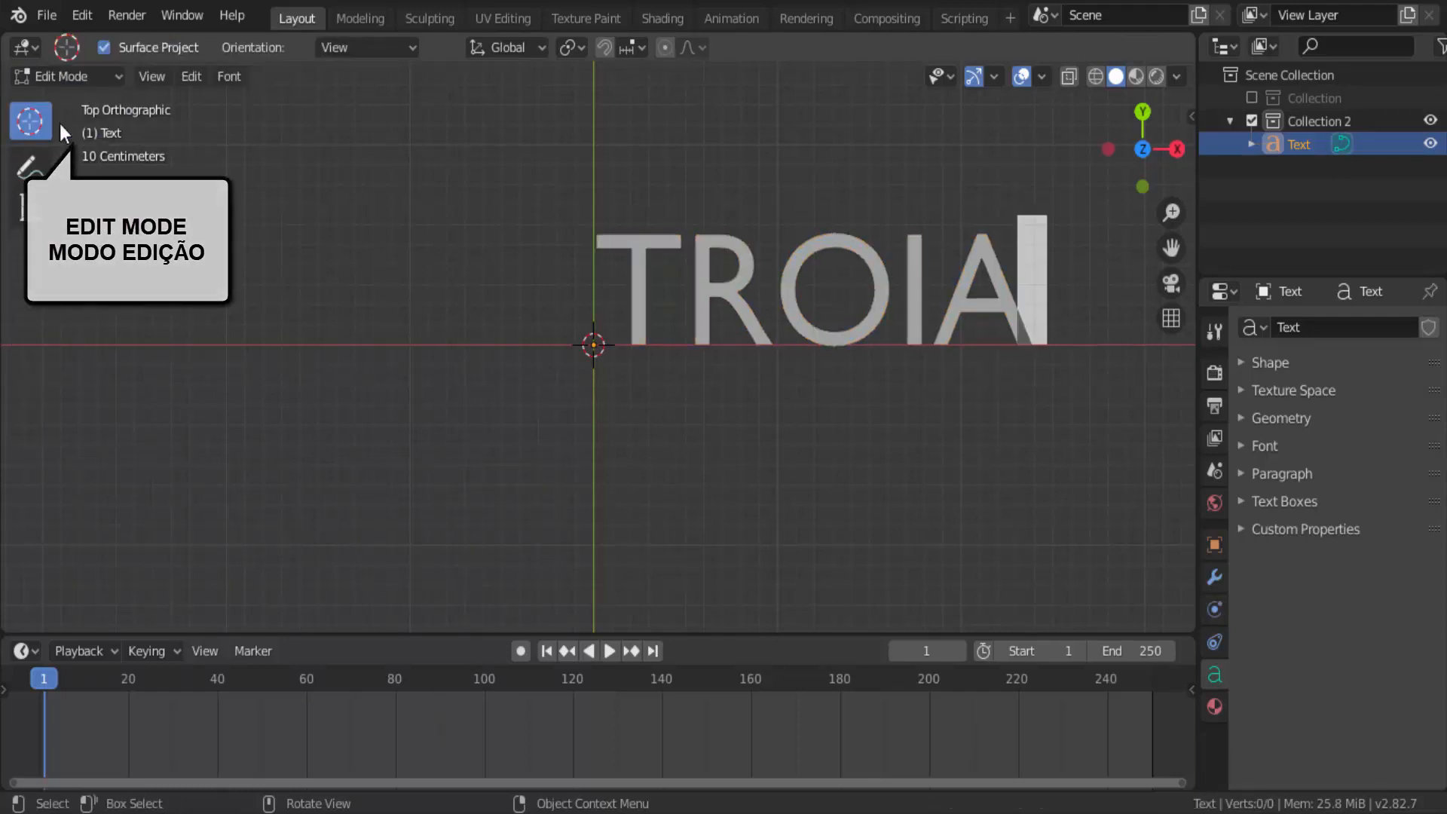
key("BackSpace")
key("BackSpace")
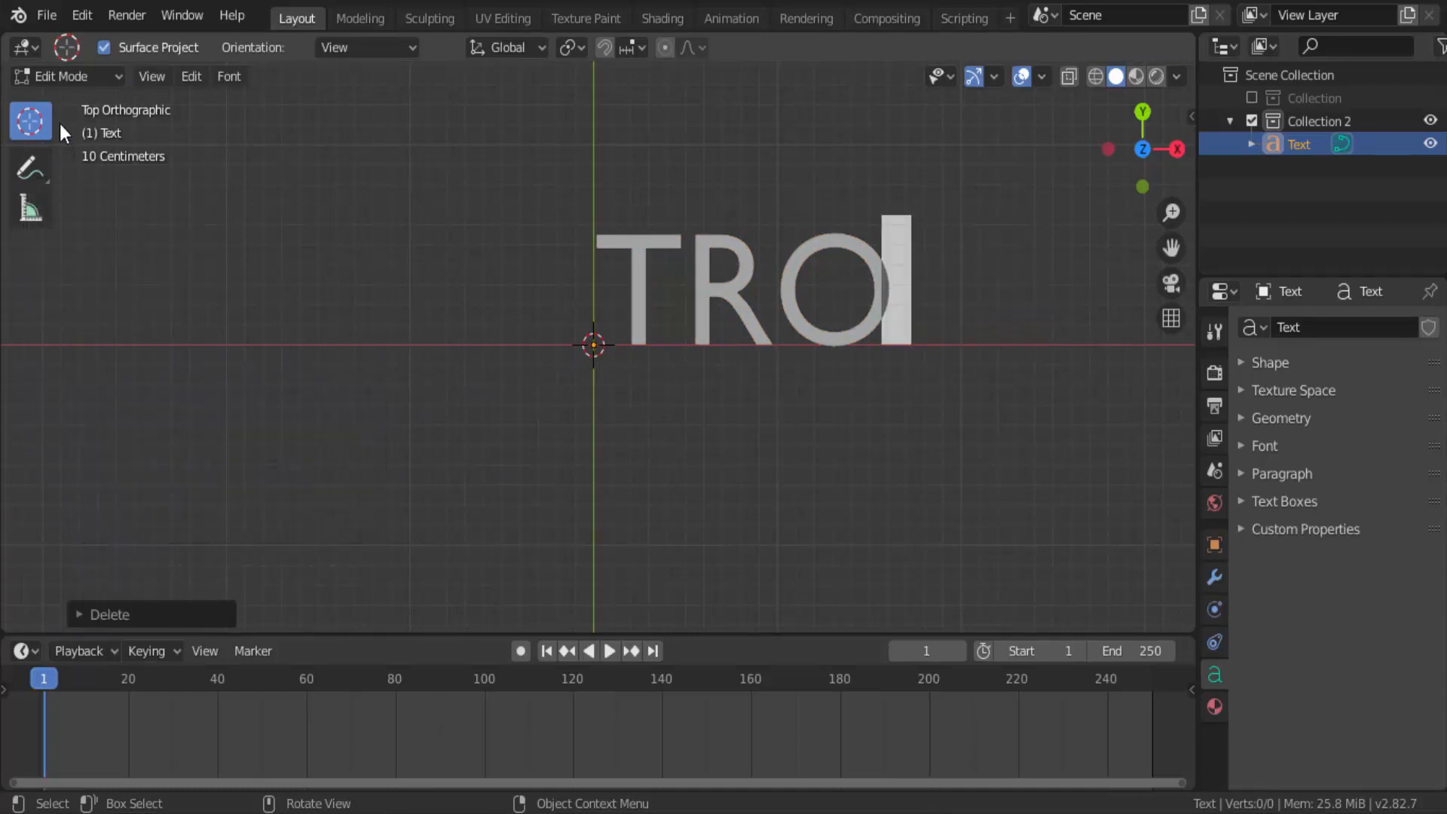
type("A")
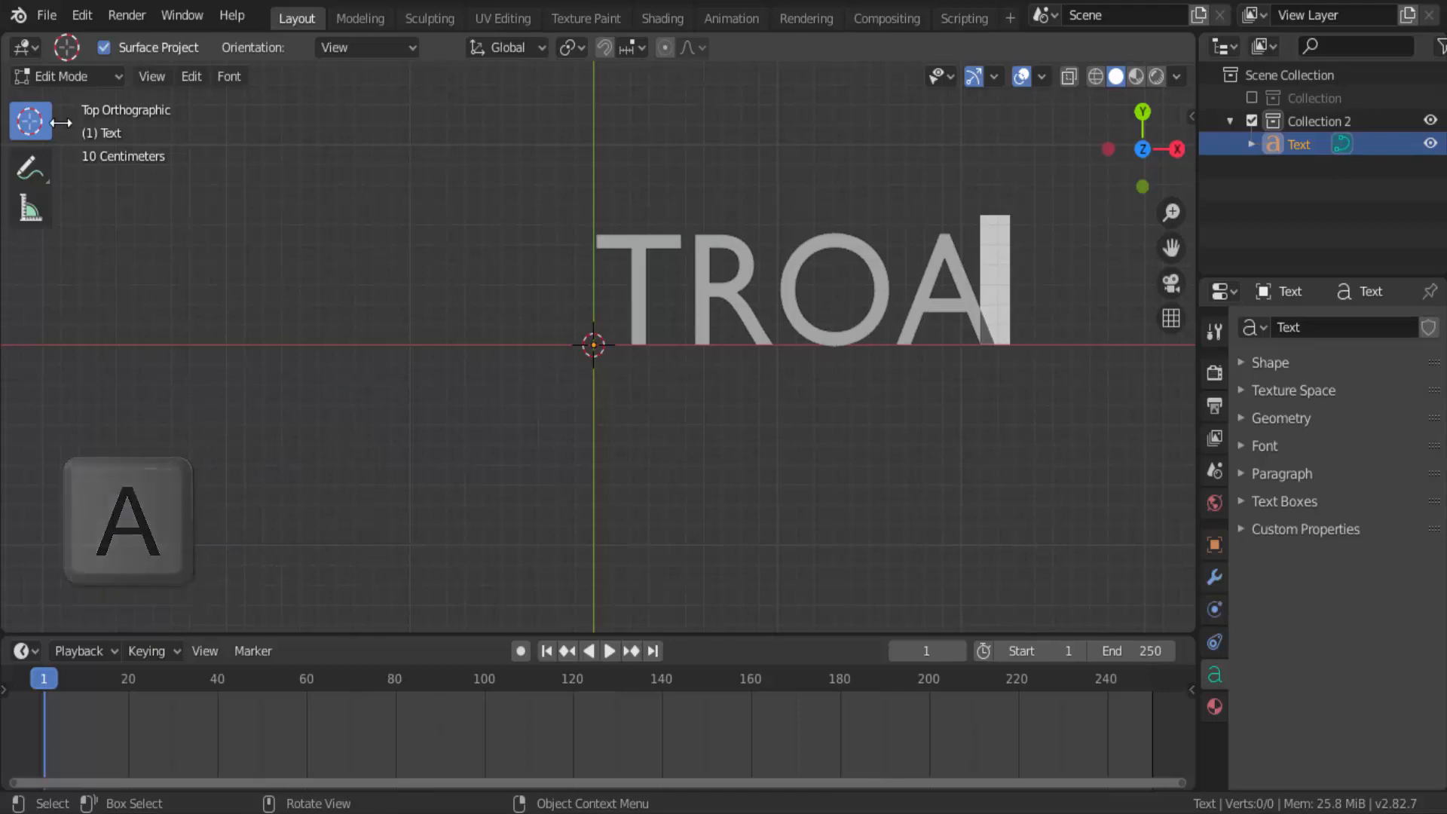
left_click(67, 76)
left_click(71, 101)
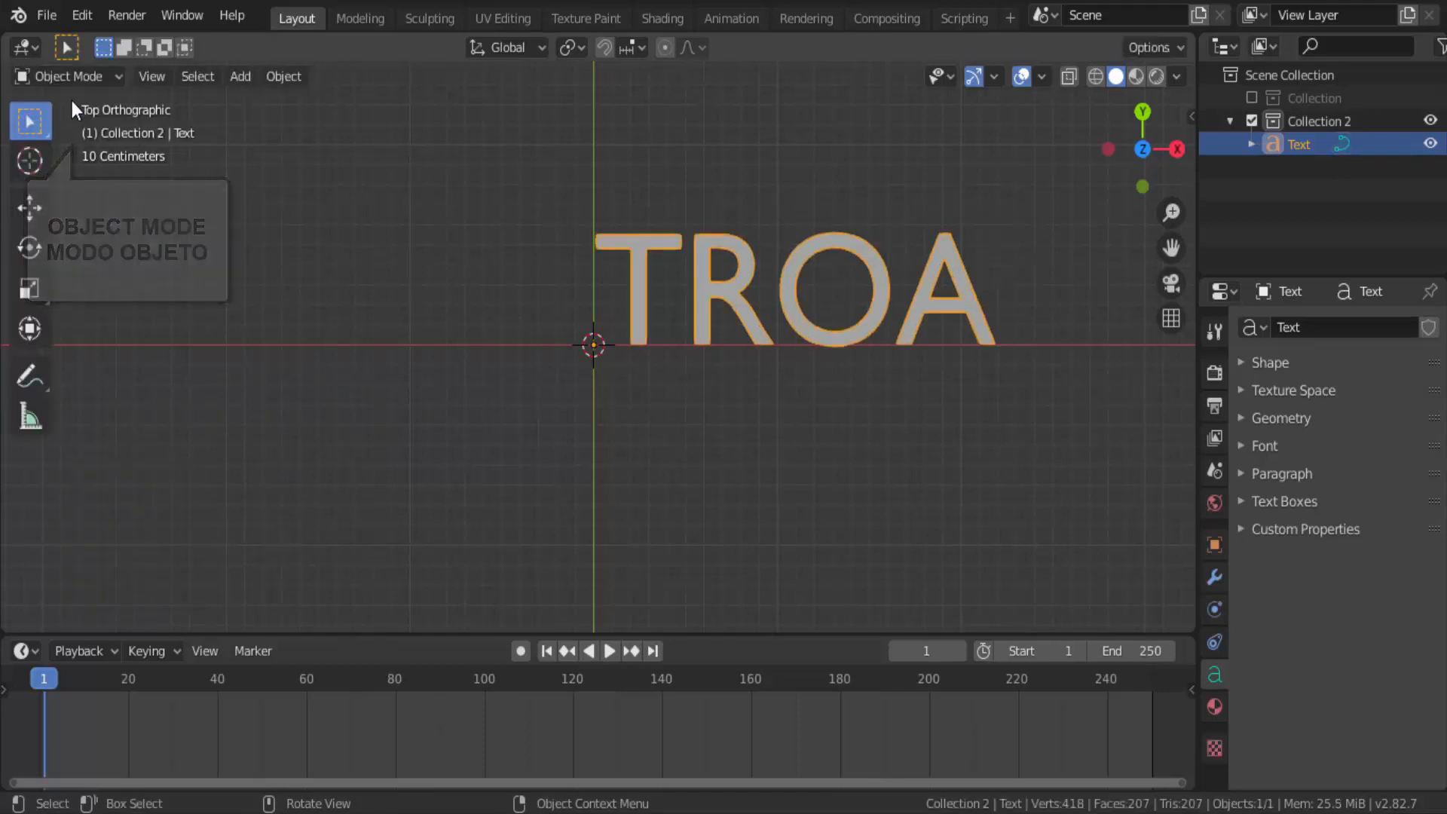
Edit the text again so that it reads TROIA, then go back to Object Mode.
left_click(71, 79)
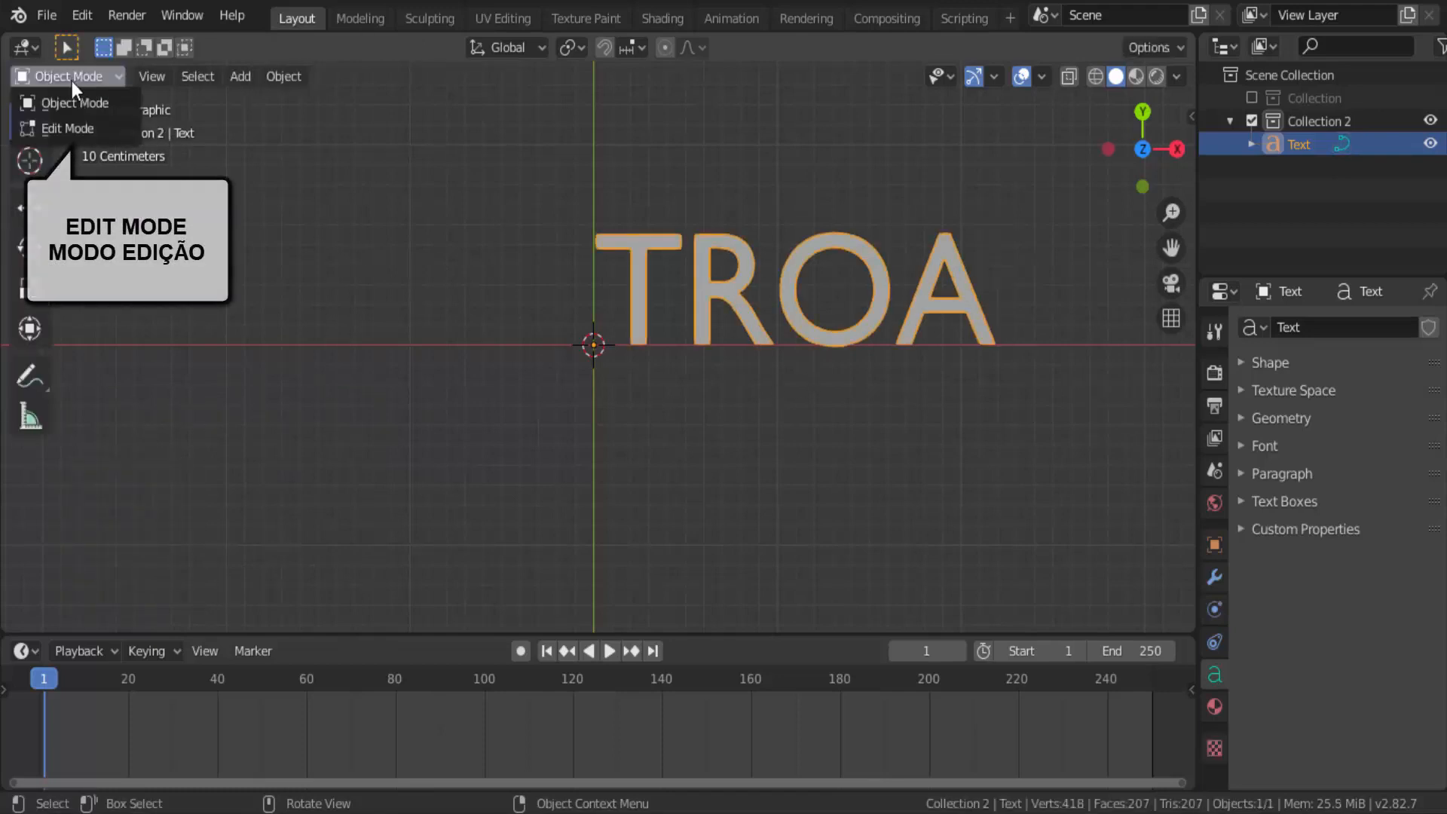
left_click(68, 122)
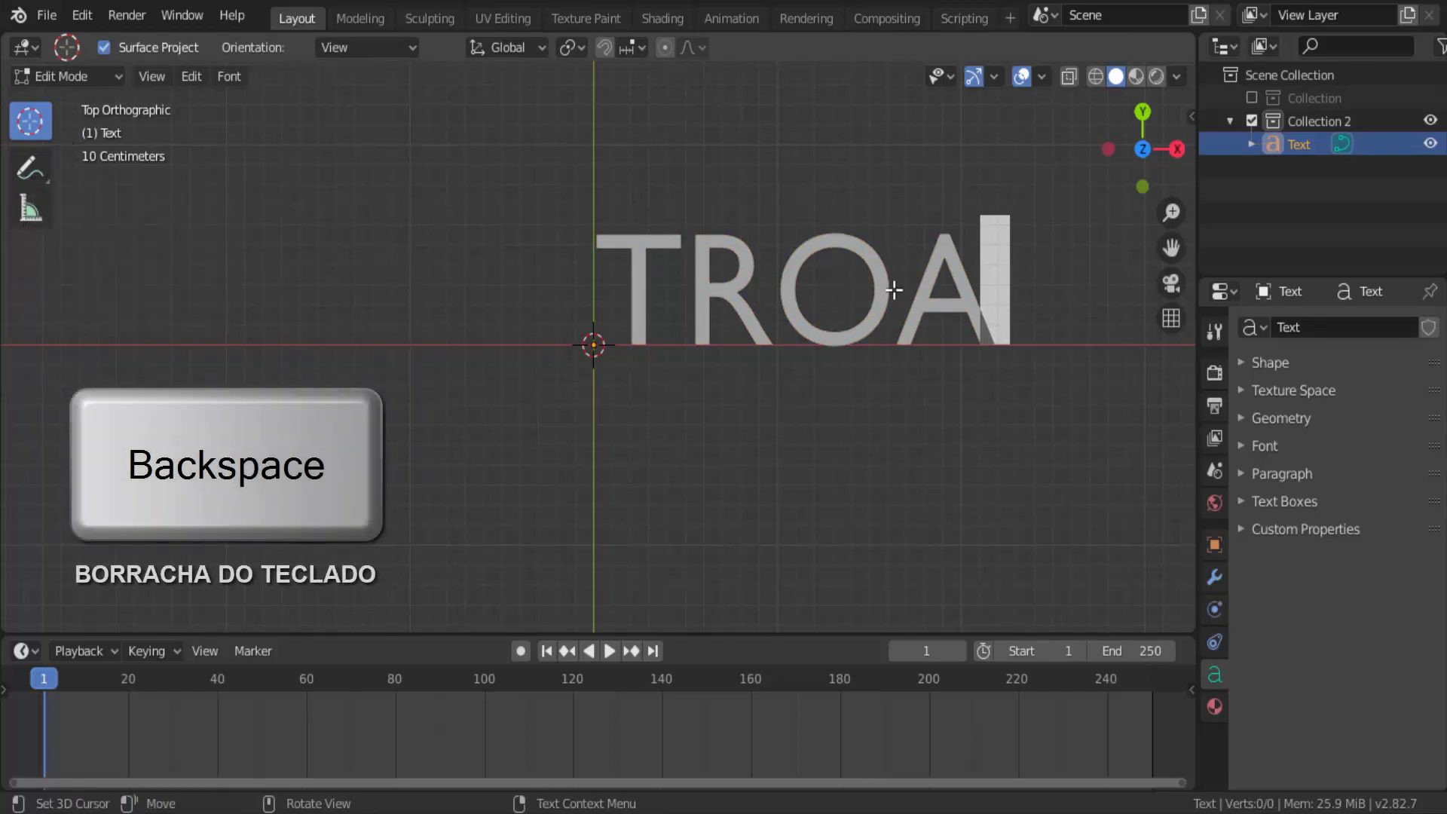
key("BackSpace")
type("IA")
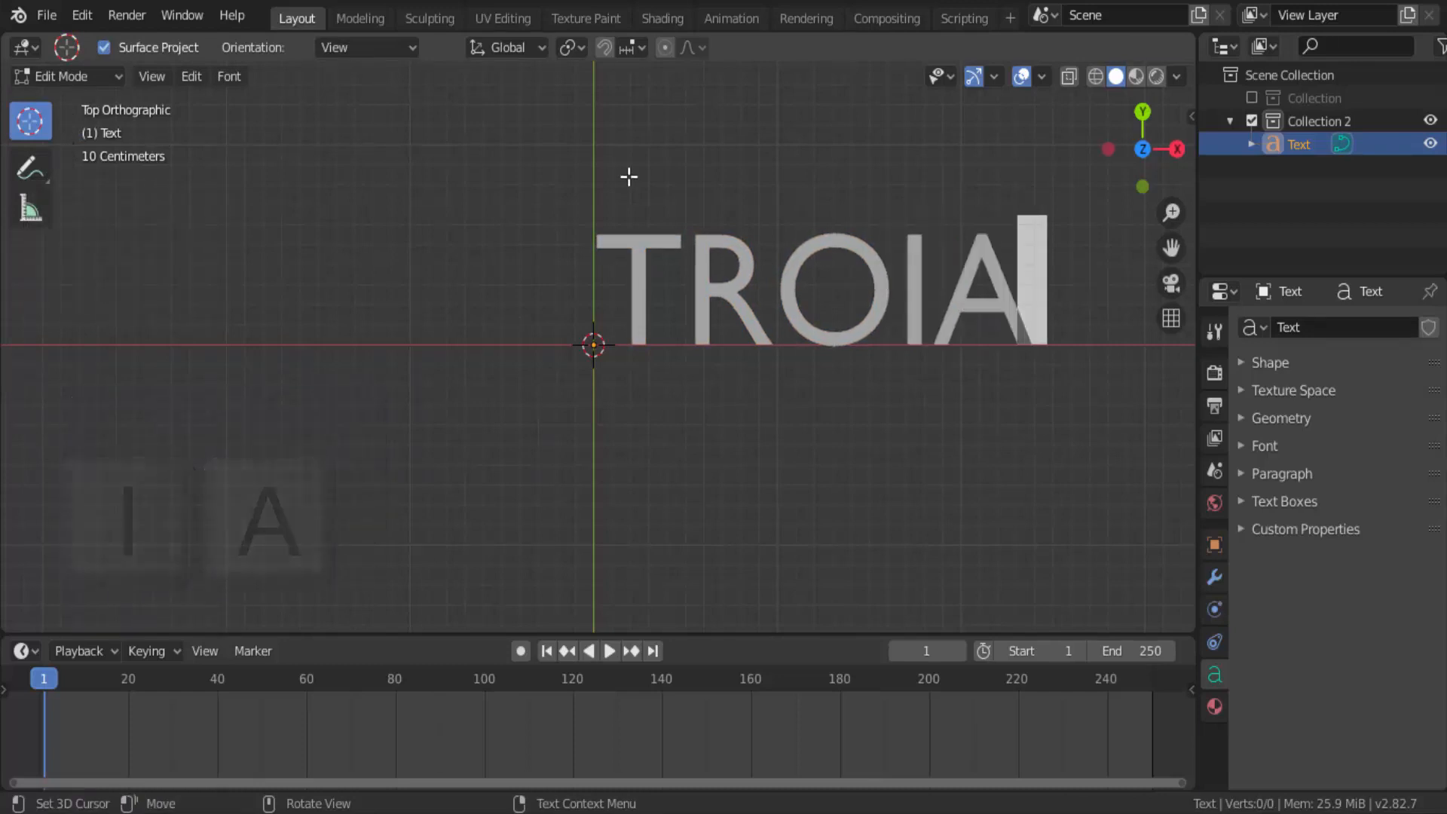
left_click(48, 76)
left_click(54, 104)
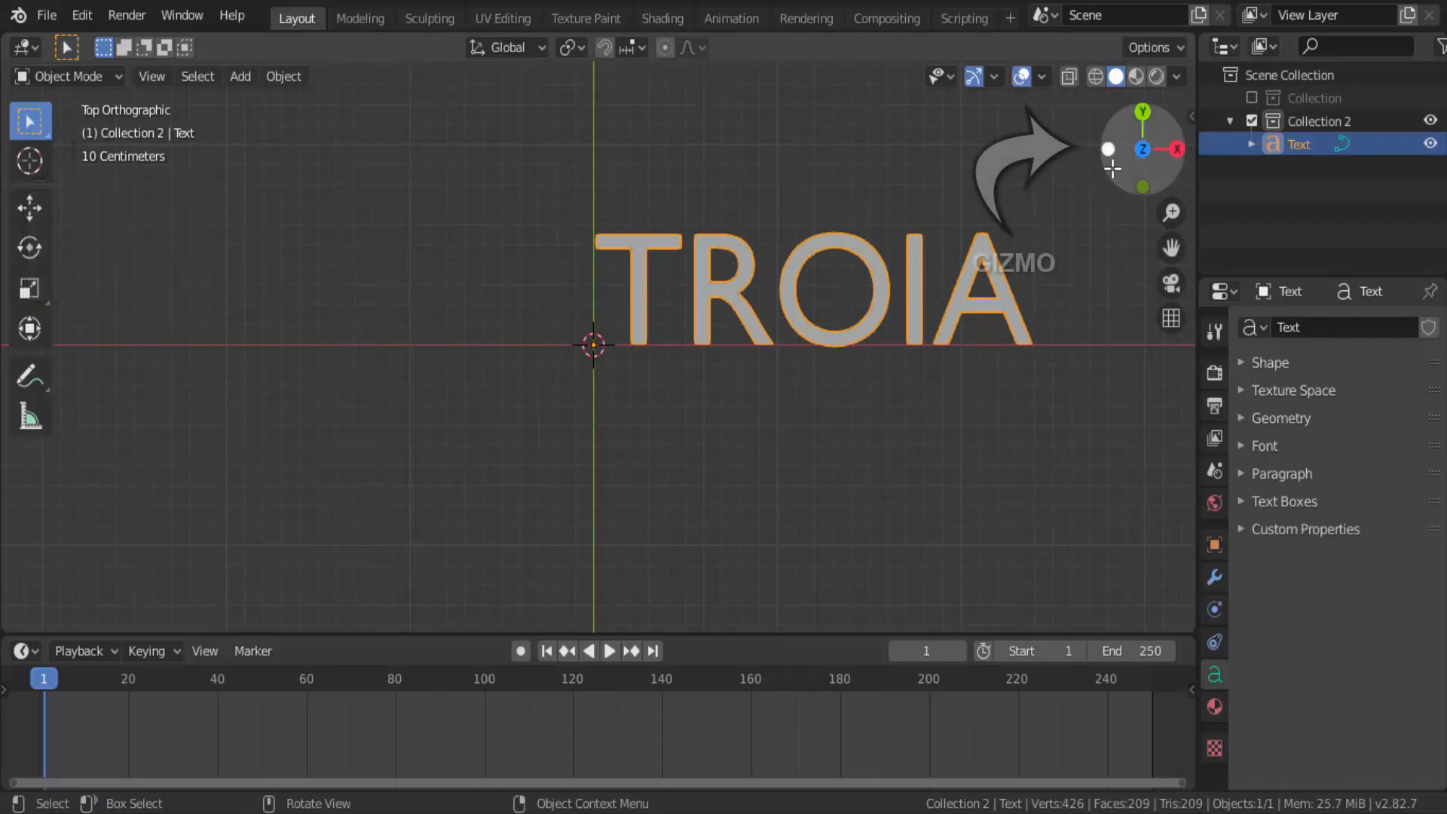
left_click_drag(1105, 175, 1141, 236)
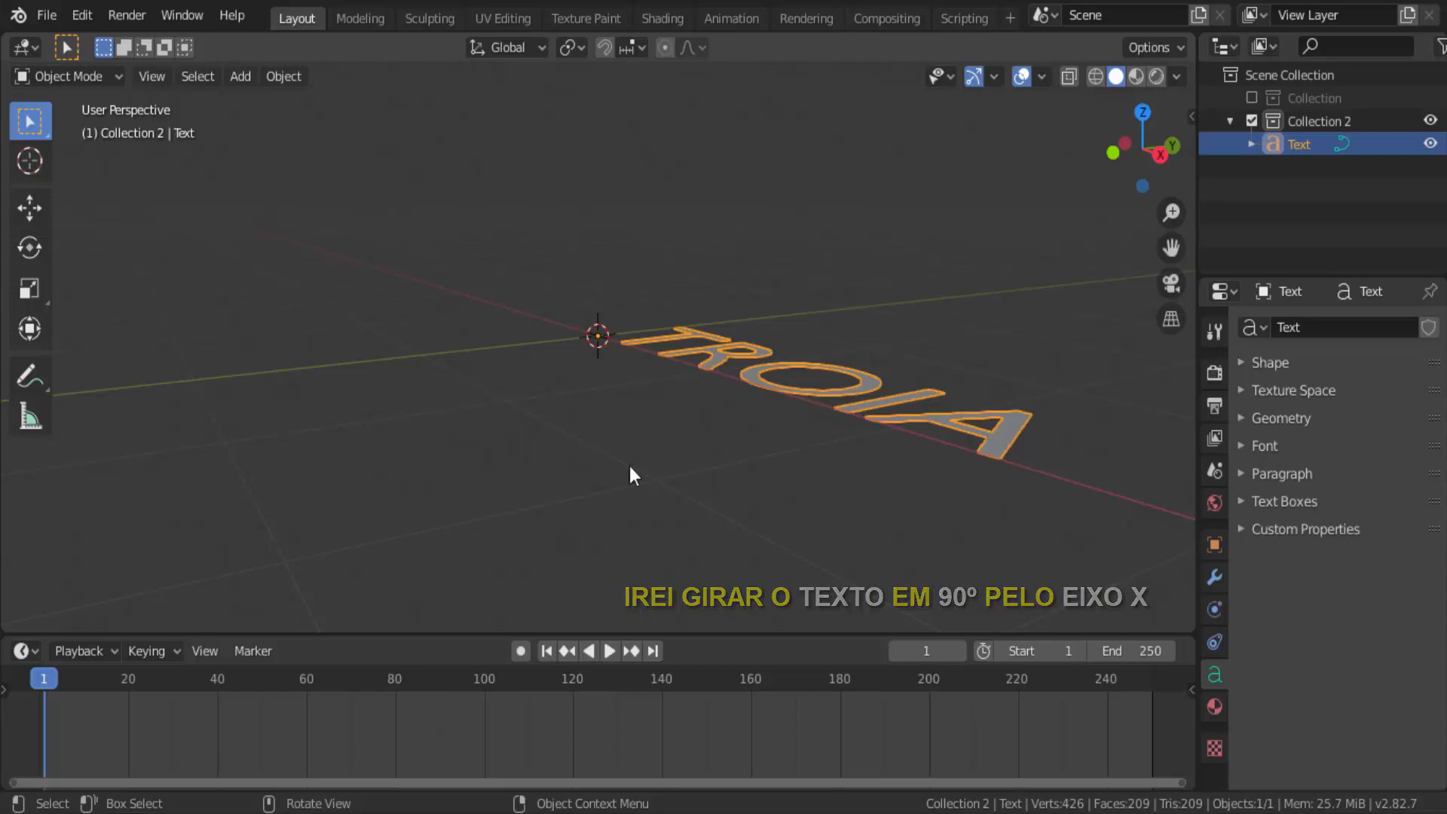
key("r")
key("x")
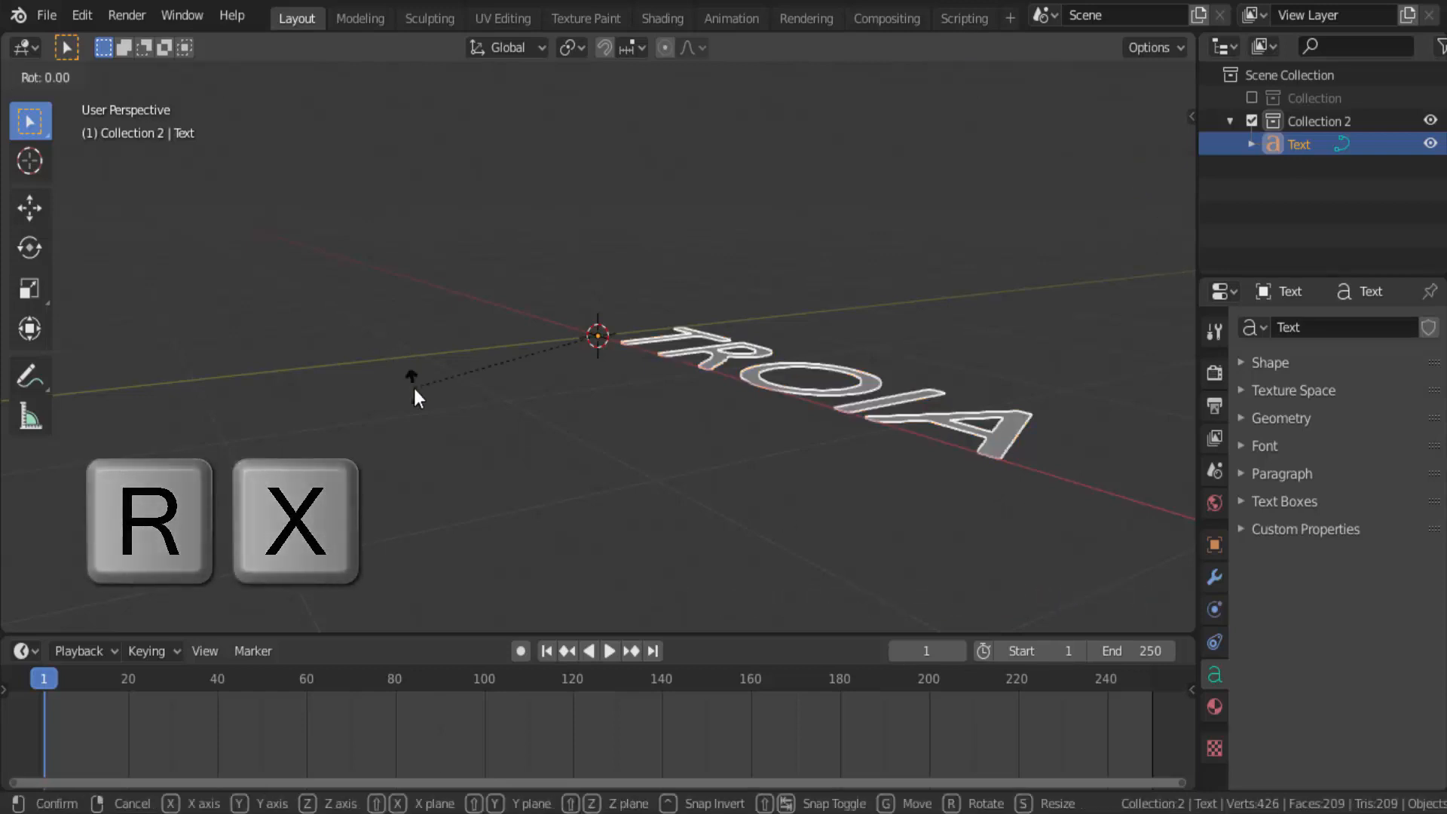
right_click(498, 461)
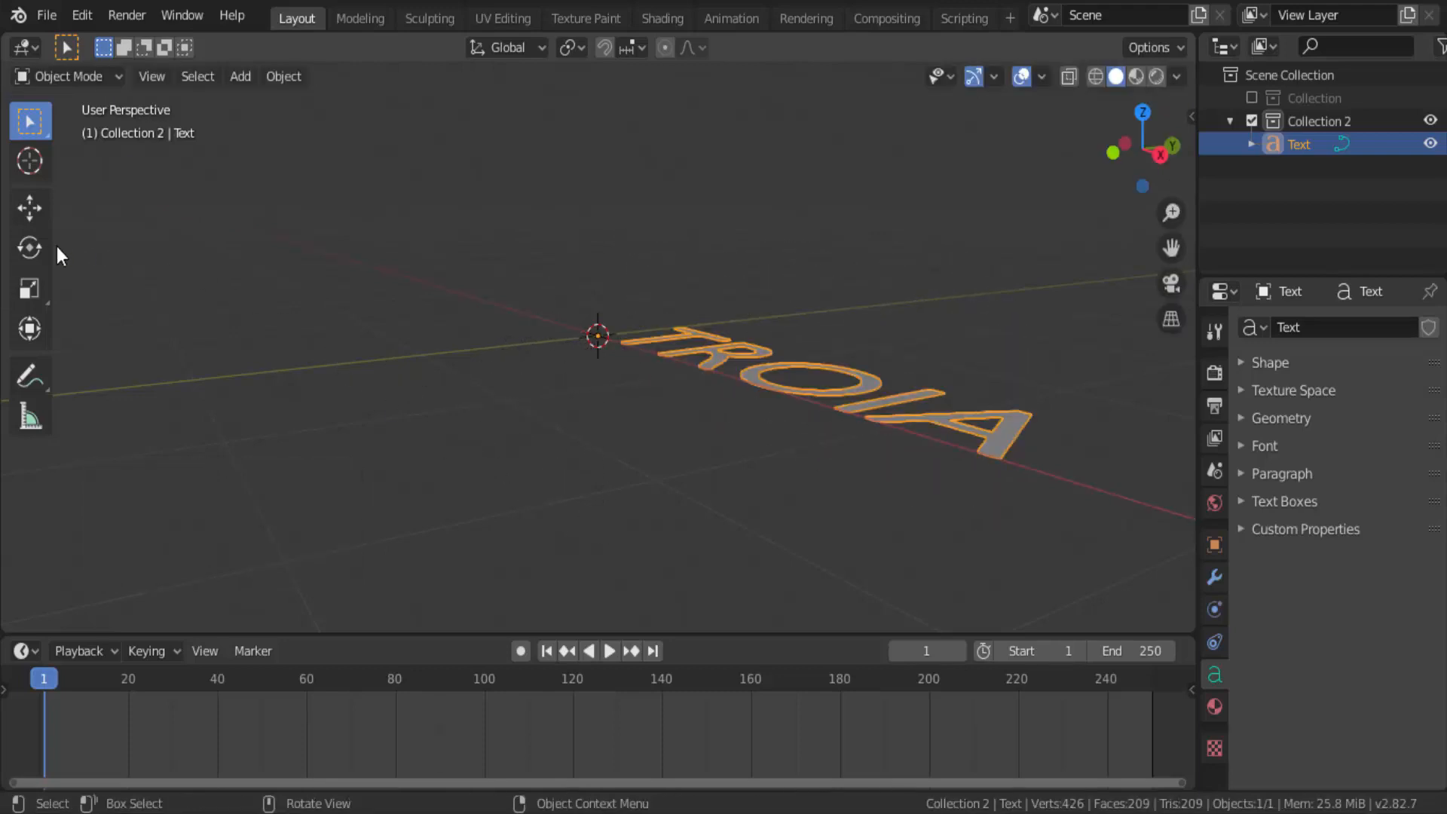
Try rotating the TROIA text about the X axis with the Rotate tool, and undo the rotation.
left_click(33, 243)
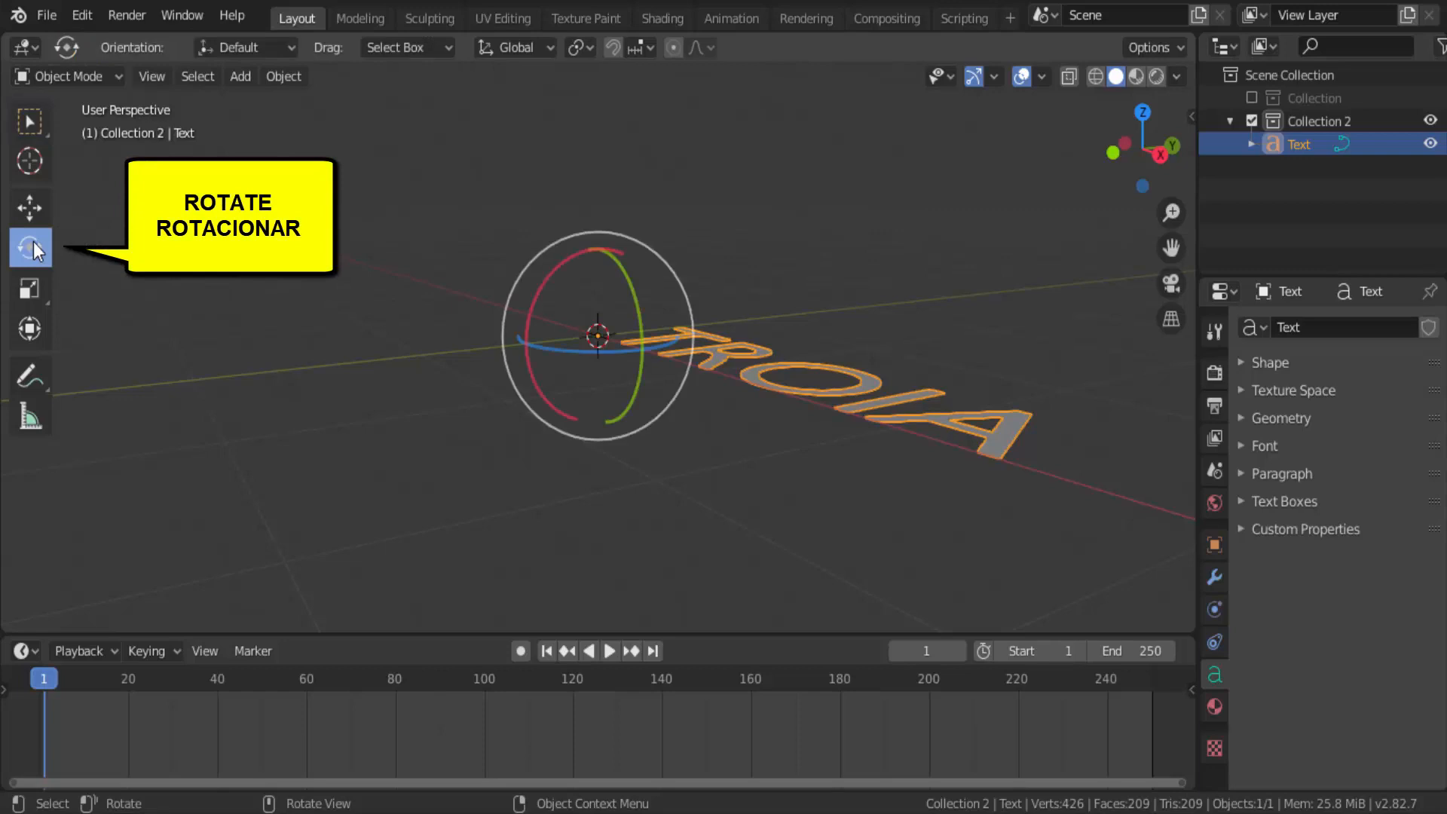
left_click_drag(559, 260, 541, 356)
key("ctrl+z")
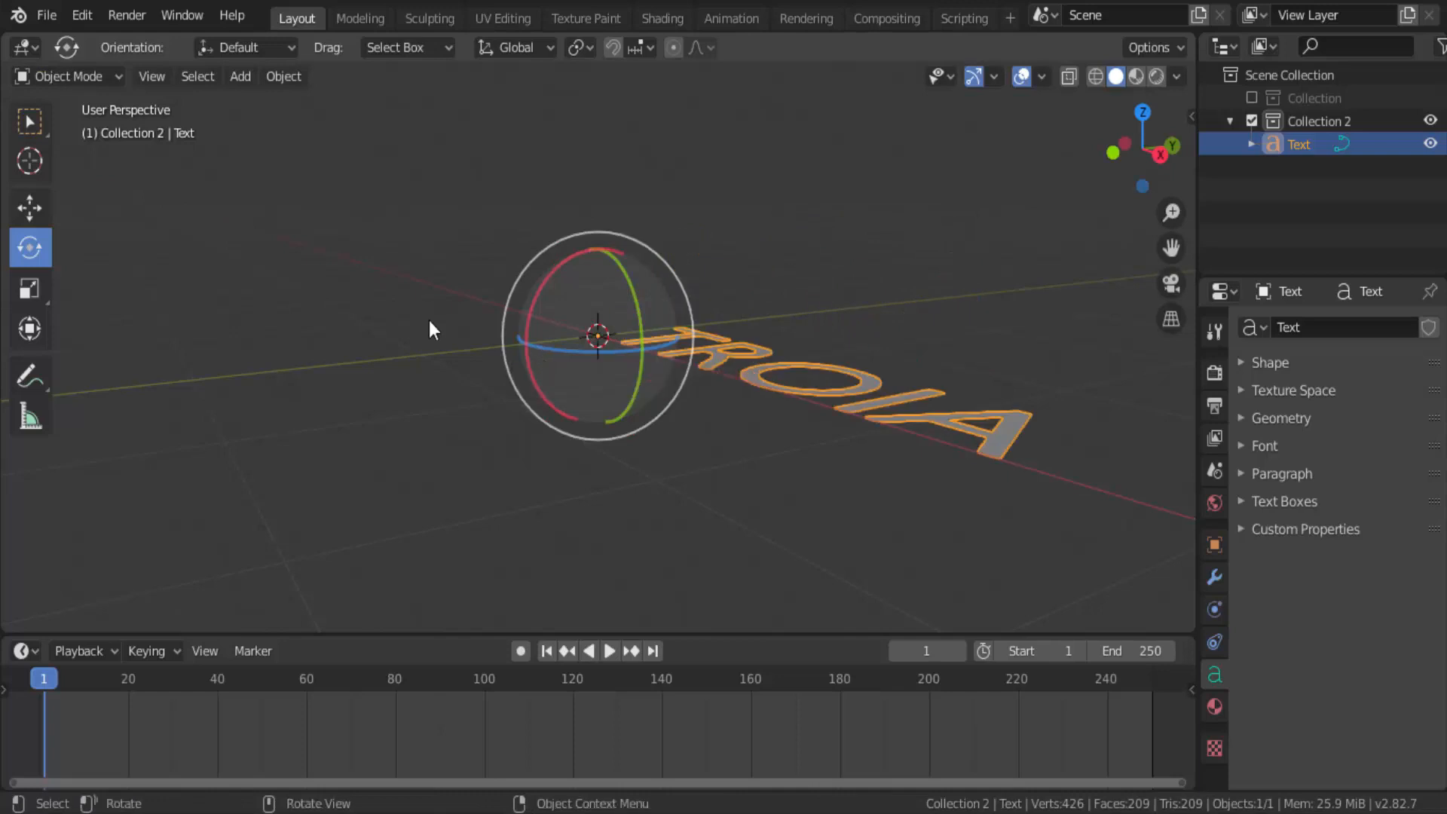
Return to the Select Box tool and set the TROIA text's X rotation to exactly 90° in its transform values.
left_click(31, 123)
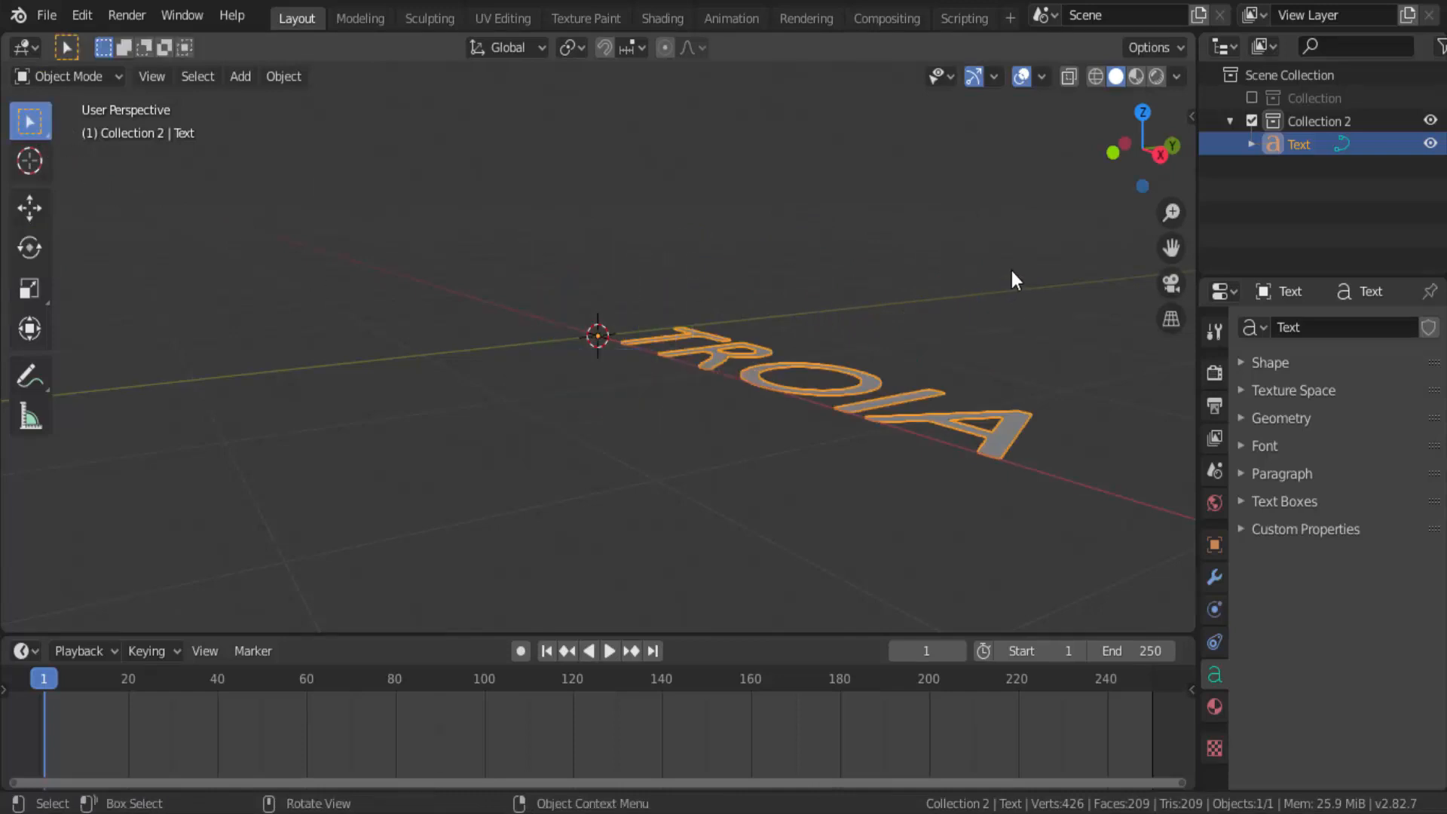
key("n")
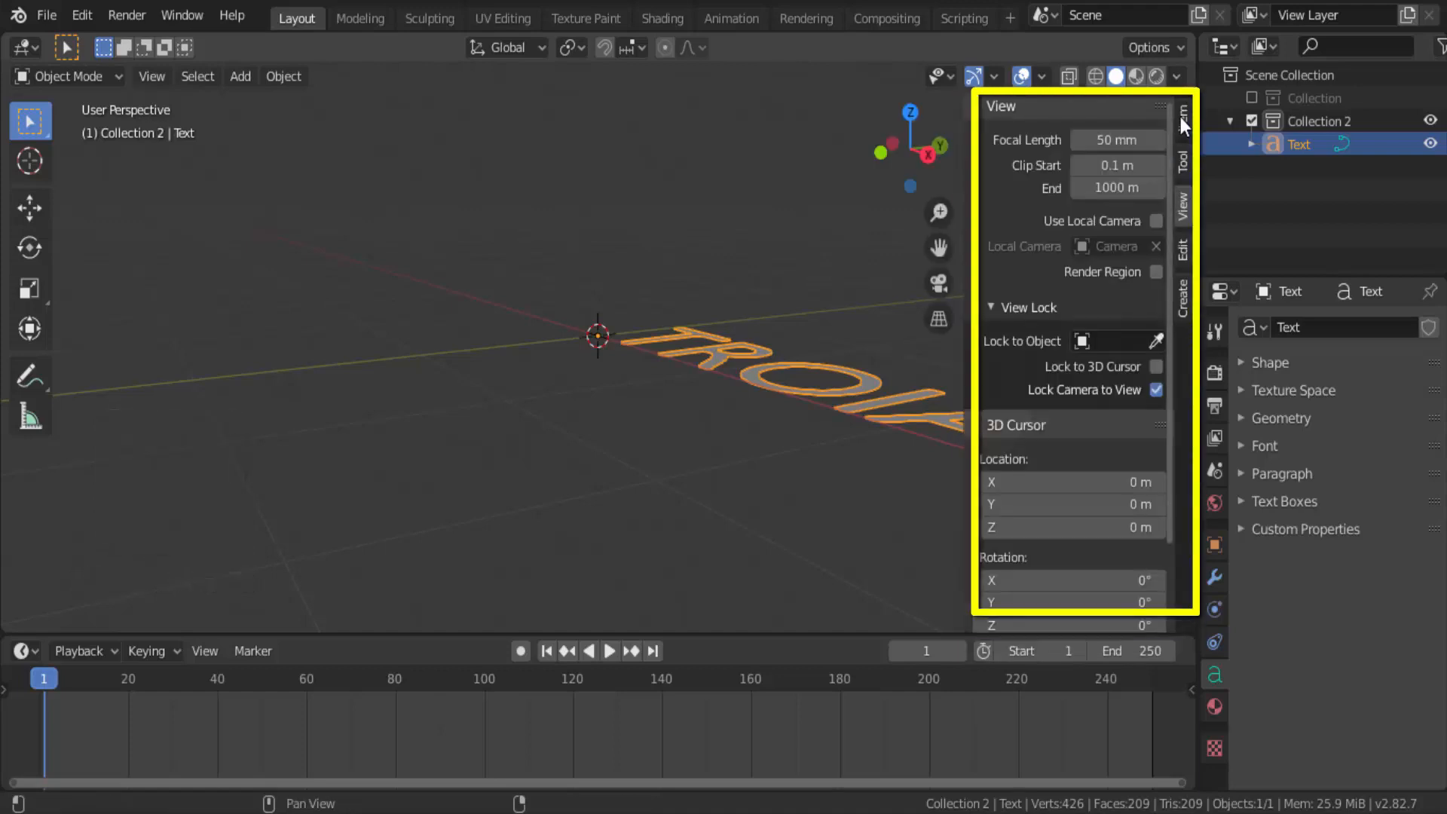
left_click(1182, 117)
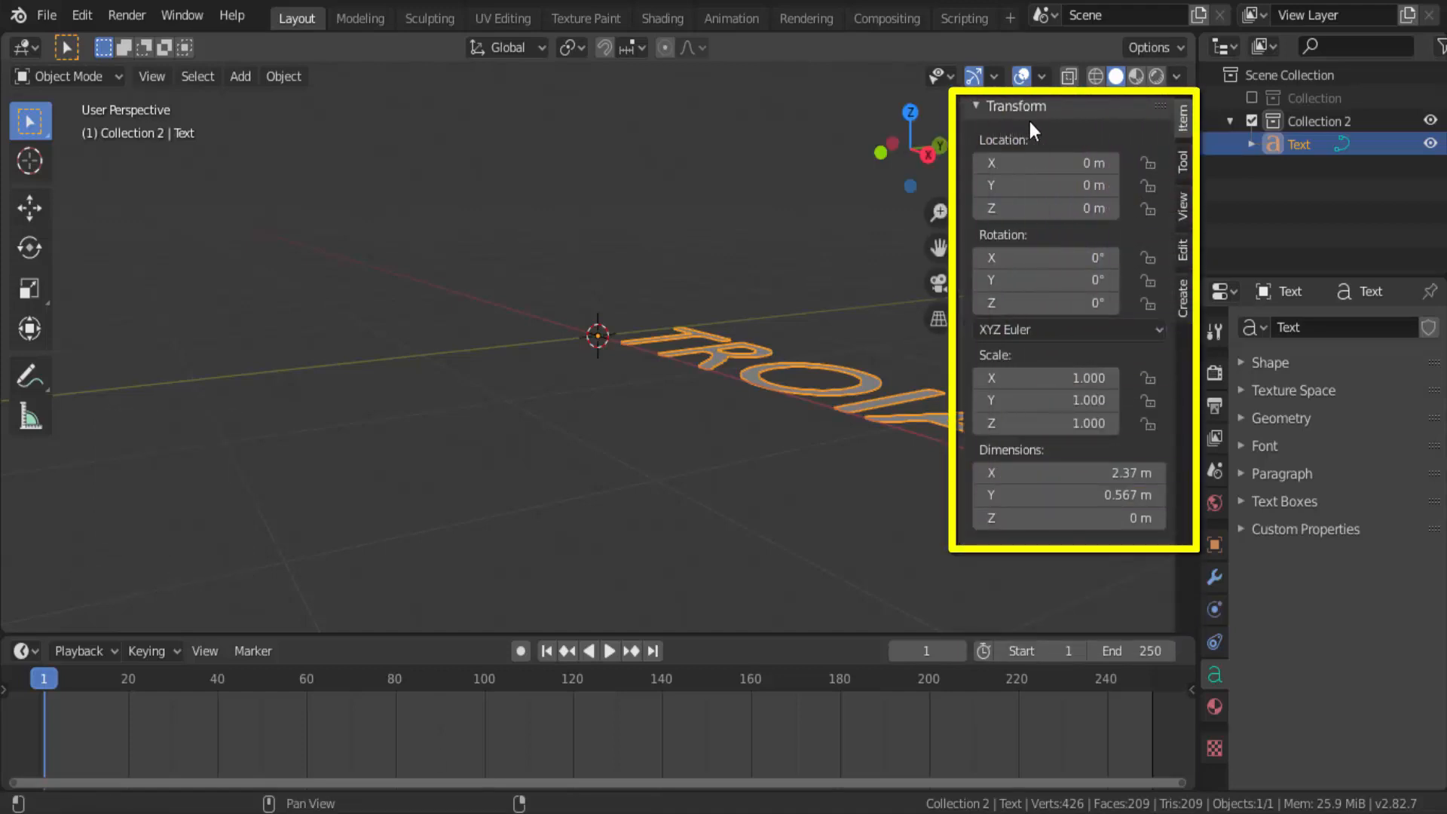
left_click(1036, 257)
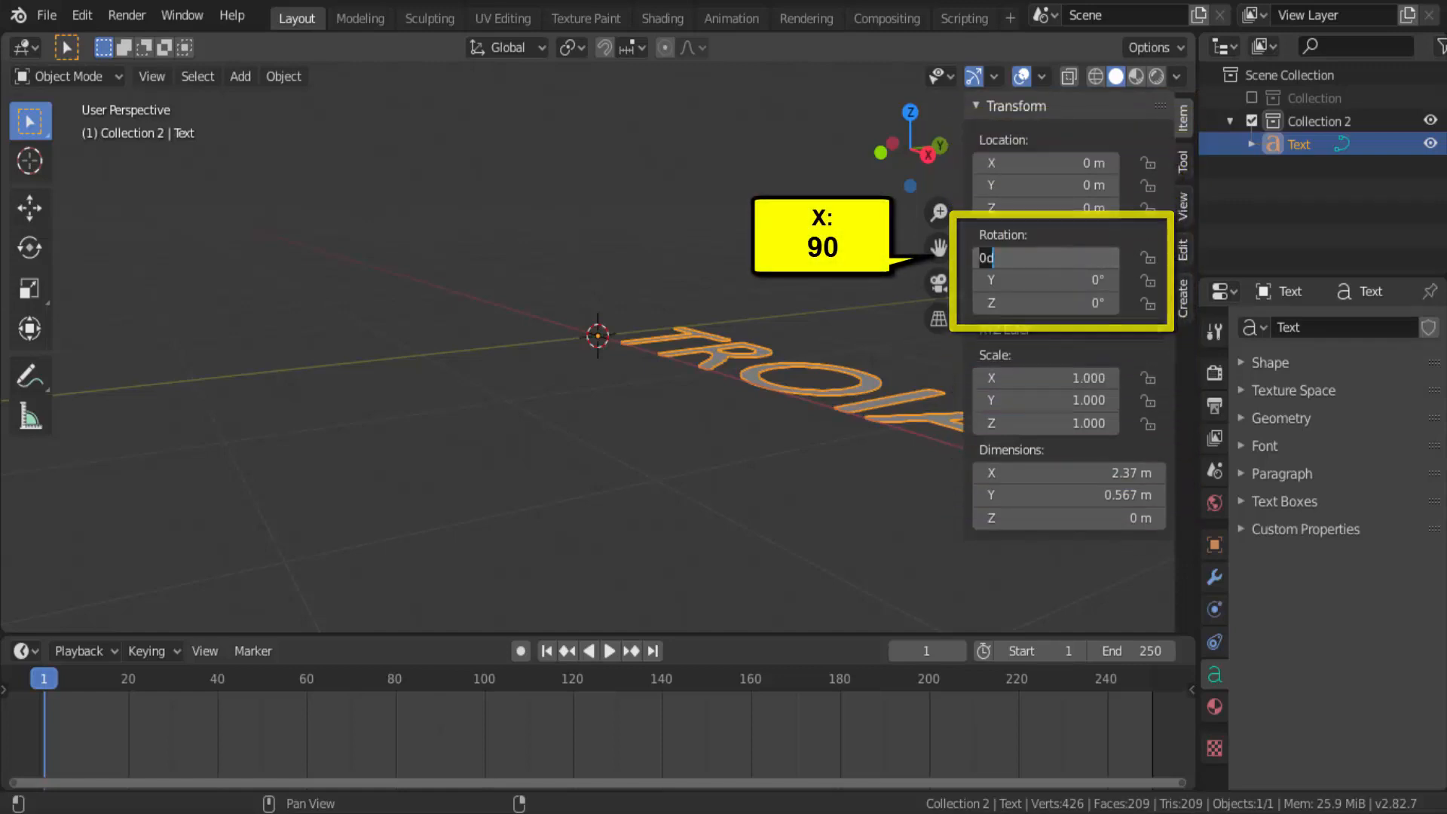
type("90")
key("Return")
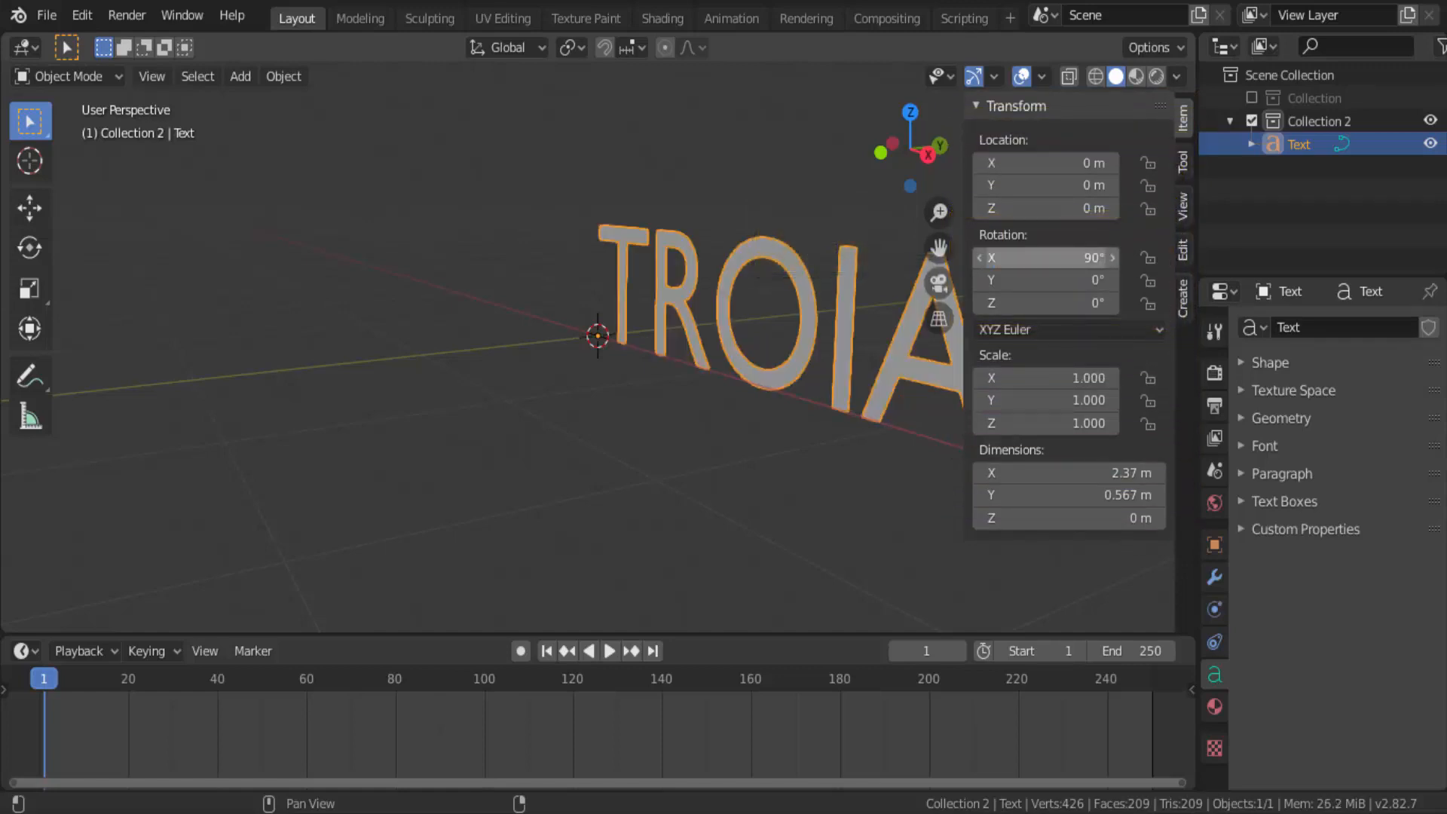
key("n")
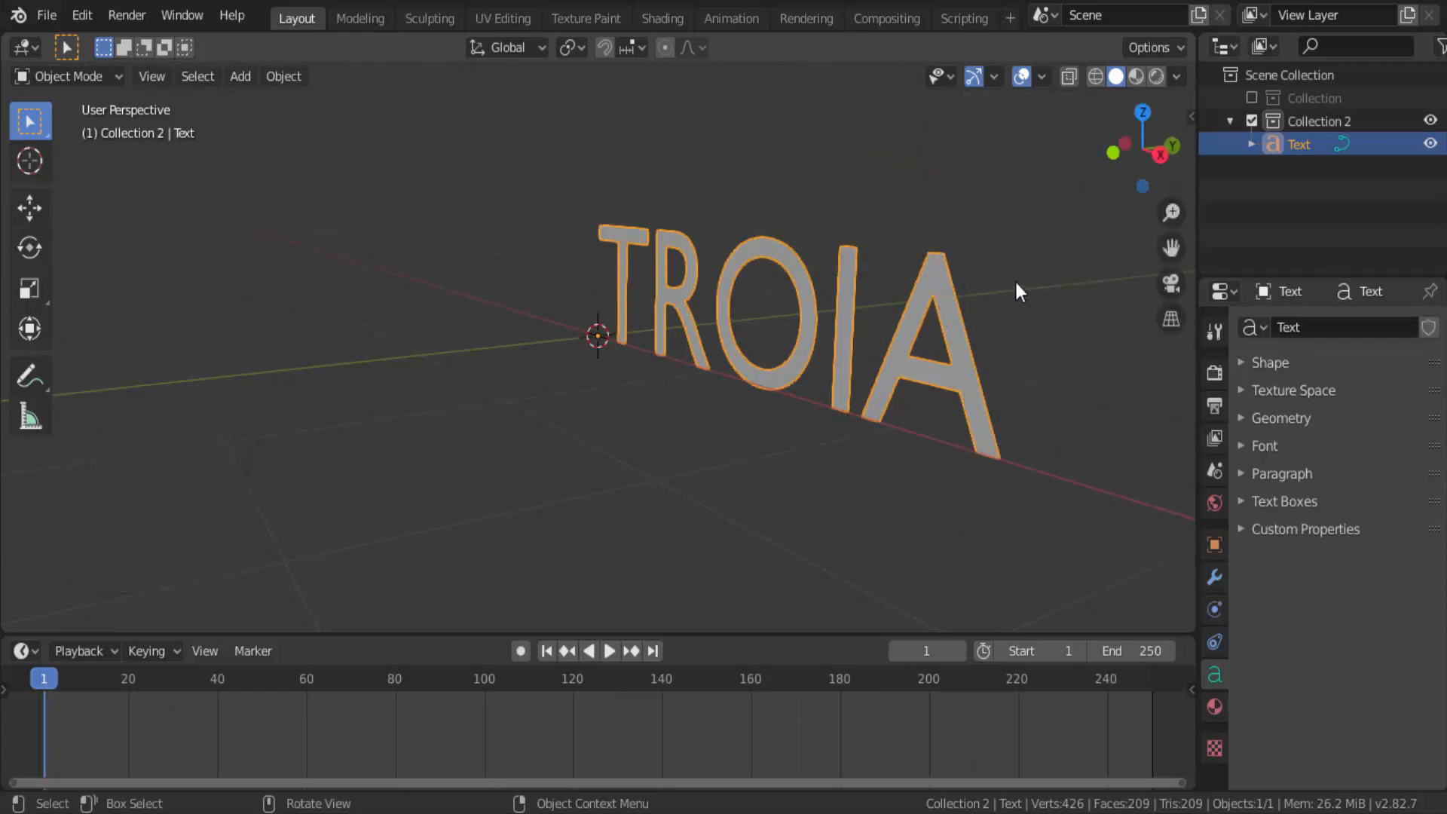
Show the Shape settings in the text's object data properties and widen the properties editor.
left_click(1214, 544)
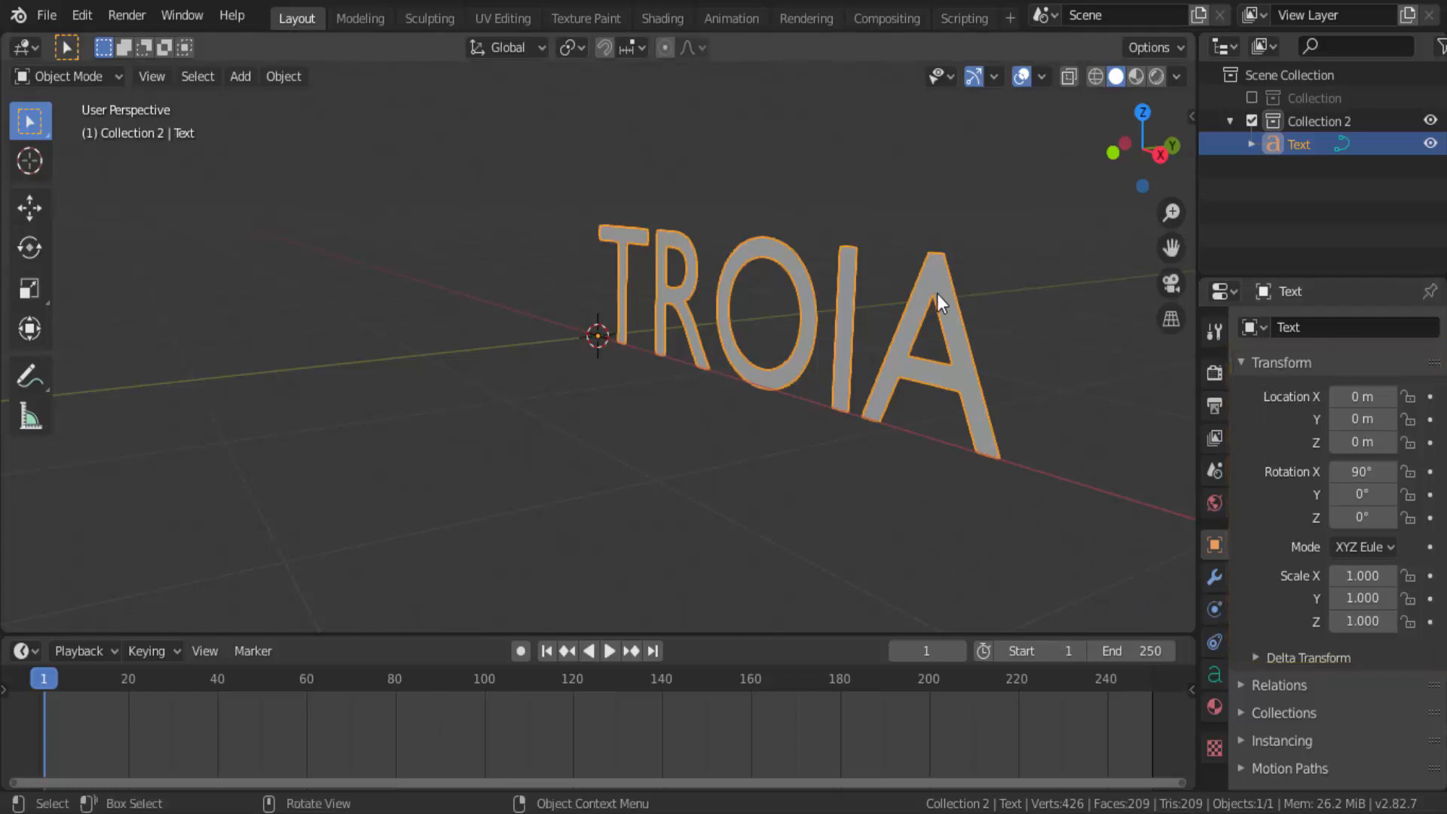
left_click(1215, 675)
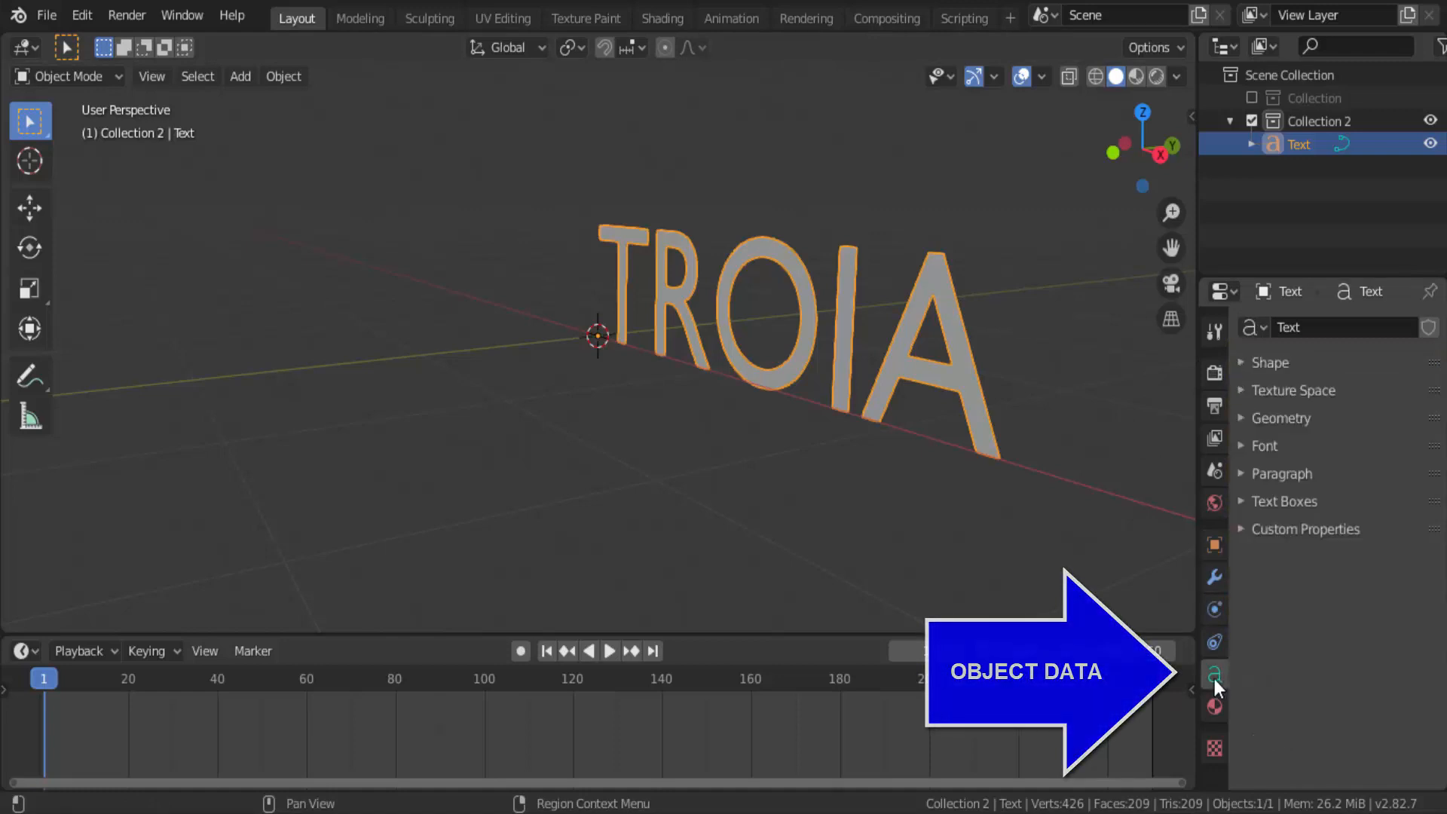
left_click(1244, 362)
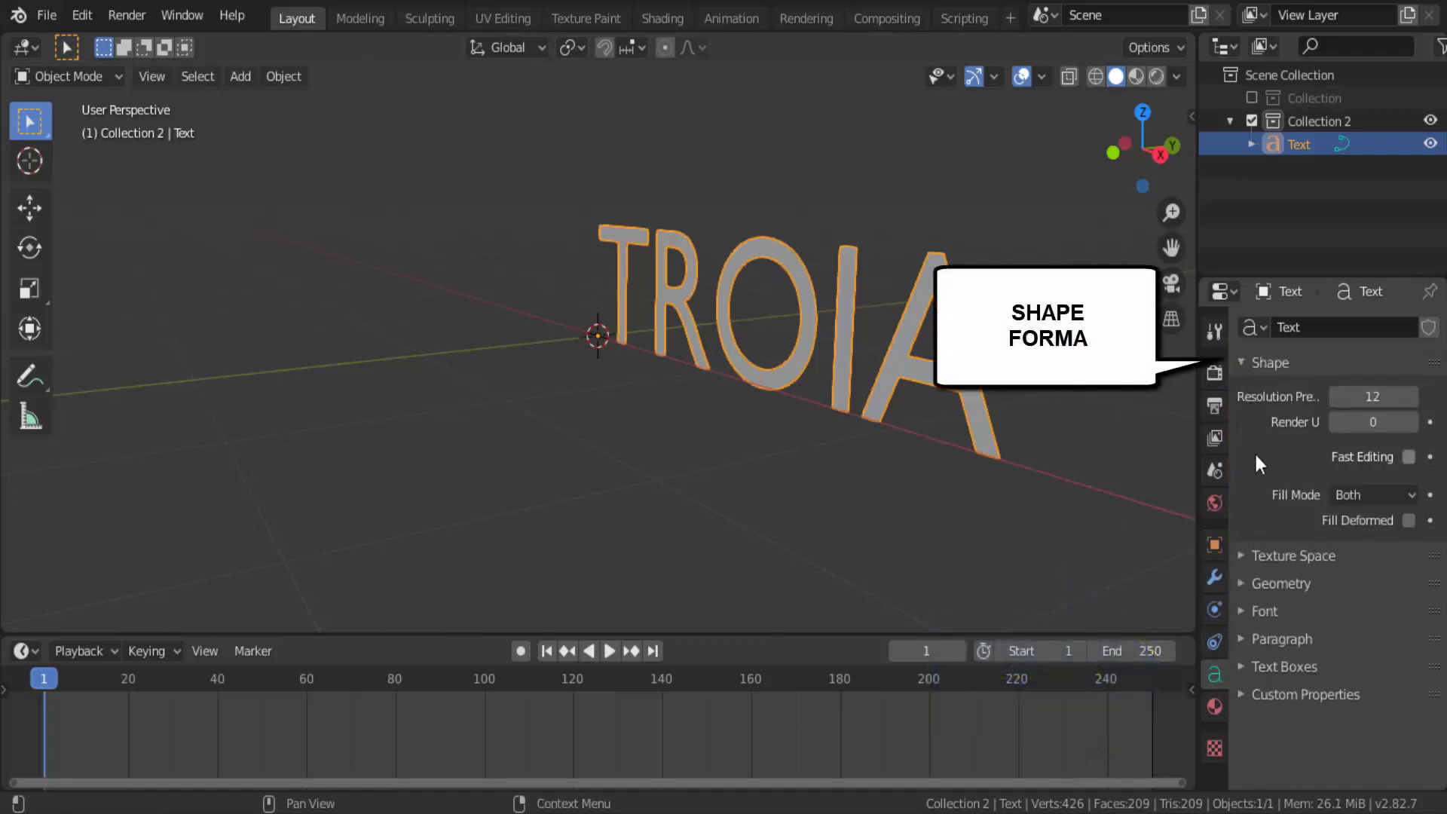
left_click_drag(1196, 455, 1083, 455)
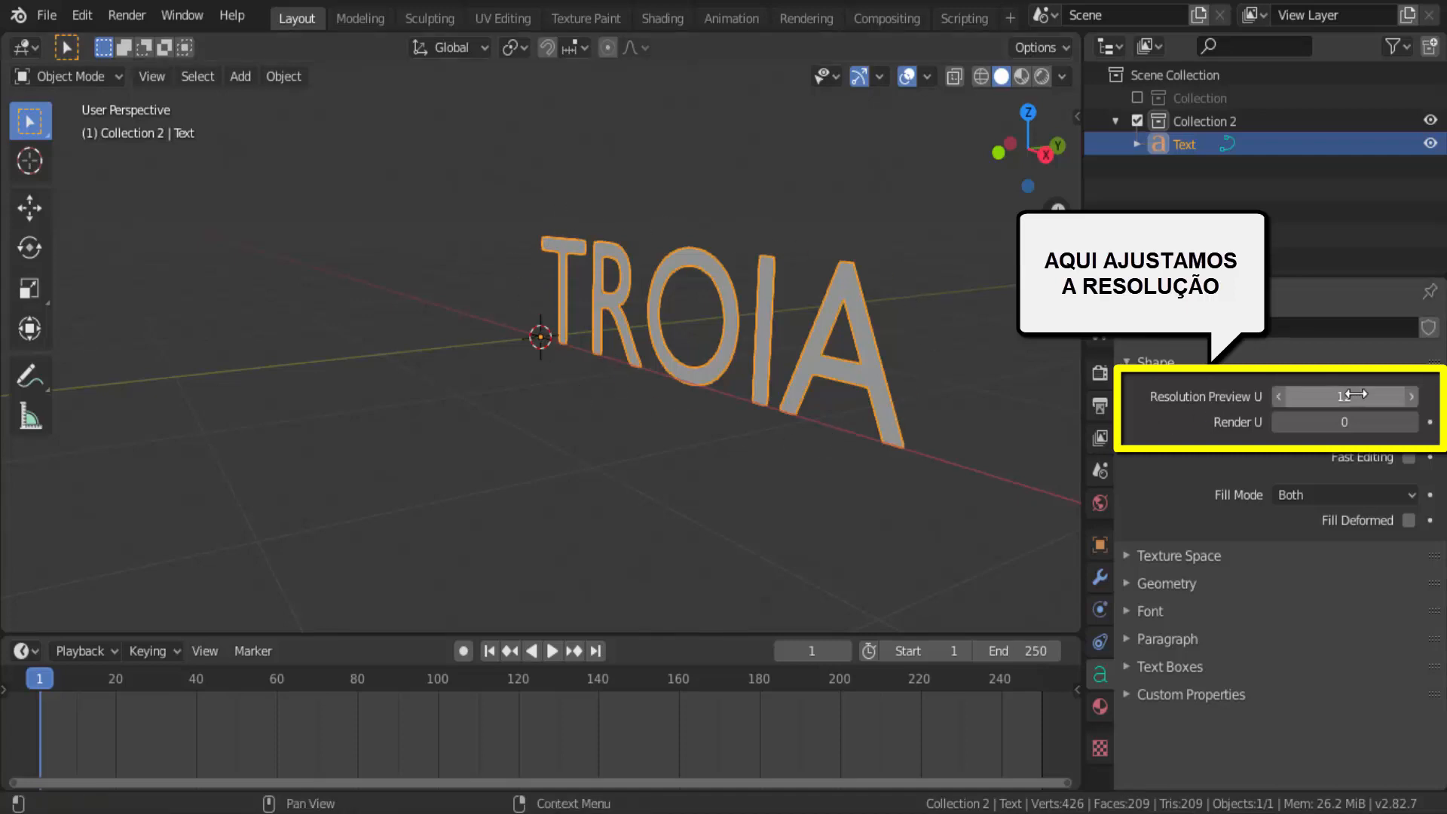
Try a Resolution Preview U of 1 on the text, then restore it to 12.
left_click_drag(1364, 395, 1282, 395)
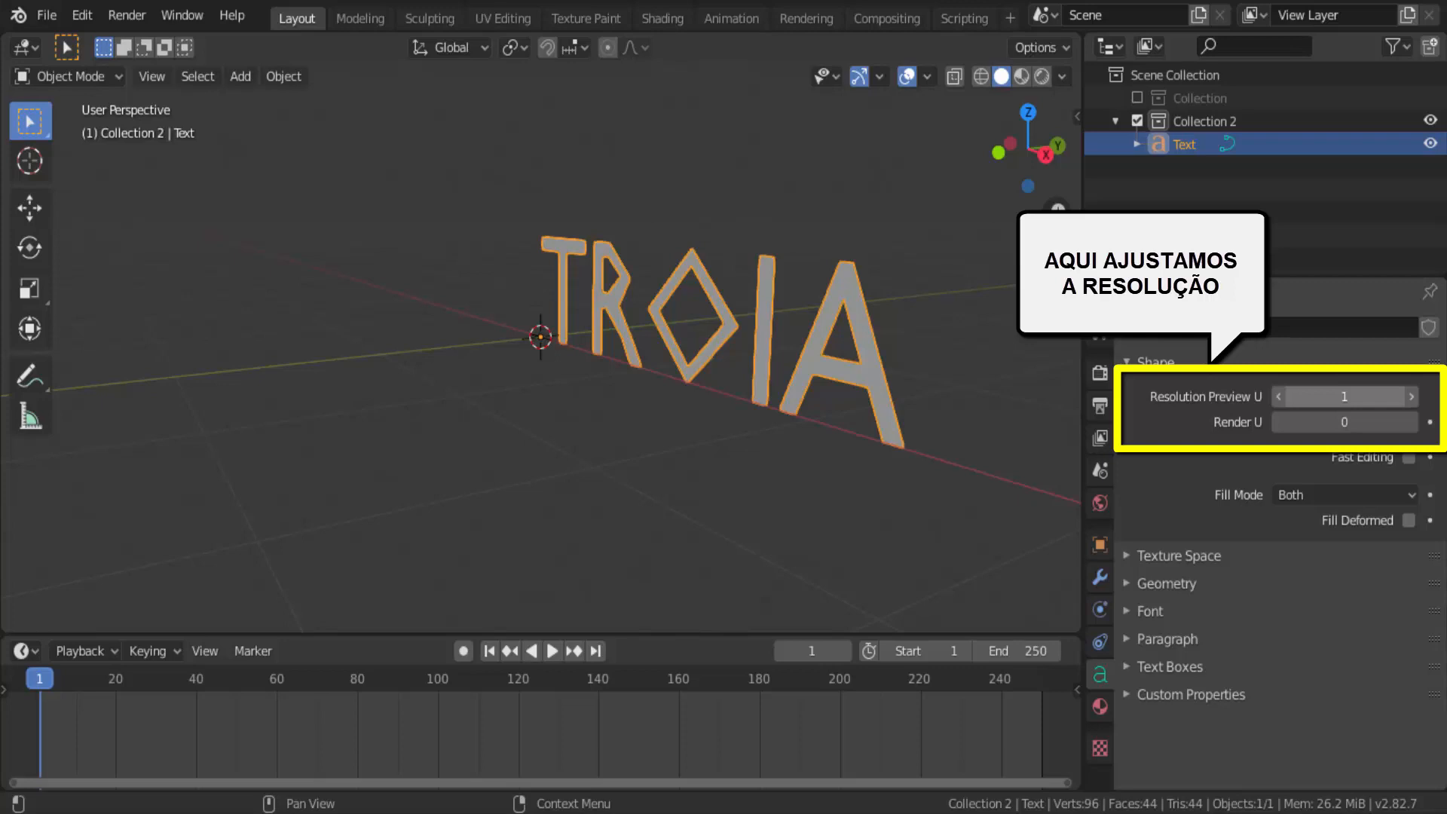
left_click(1344, 396)
type("12")
key("Return")
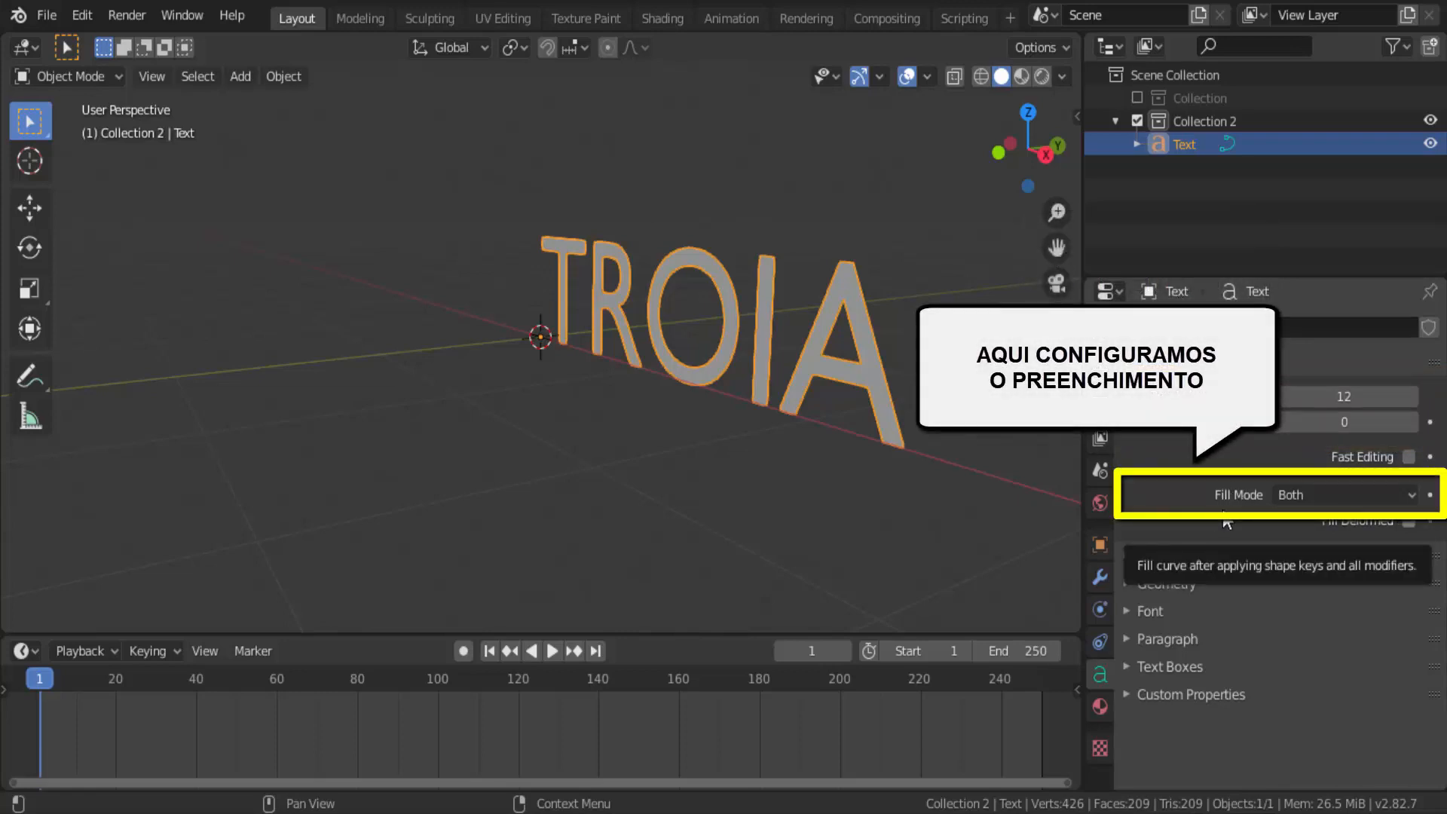
Keep the text's Fill Mode at Both and set its geometry Extrude to 0.06 m.
left_click(1289, 494)
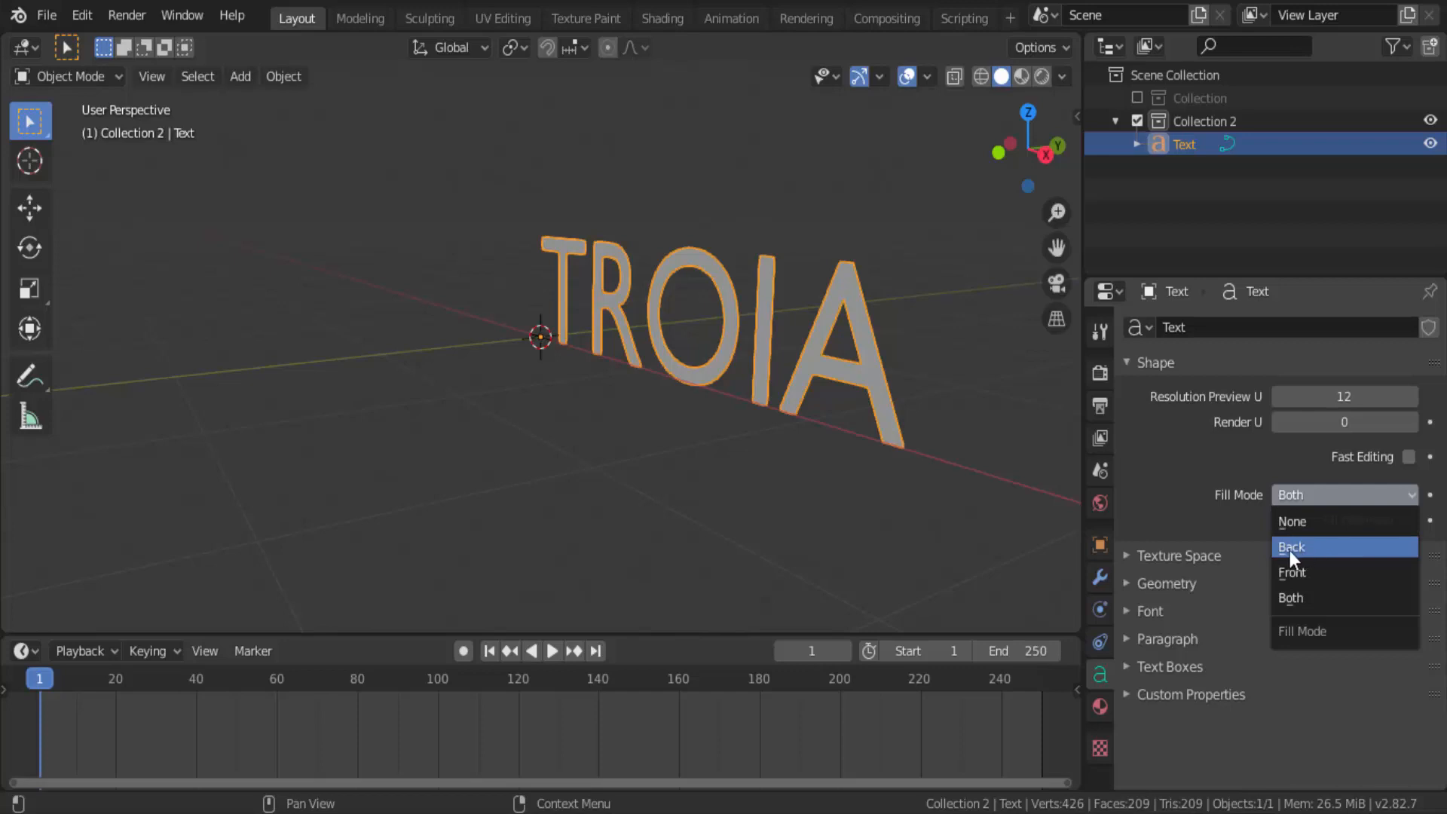
left_click(1293, 600)
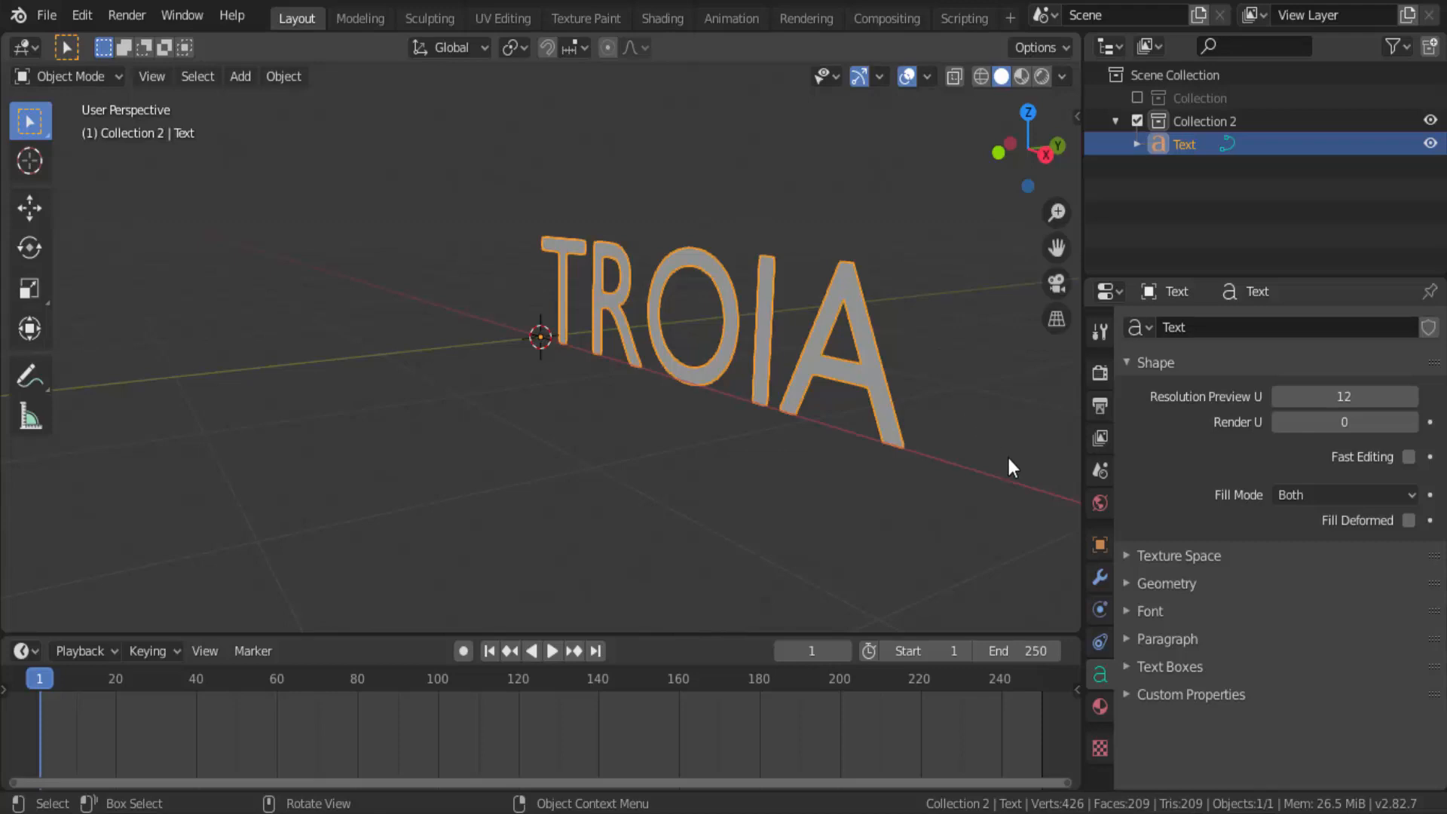
left_click(1126, 582)
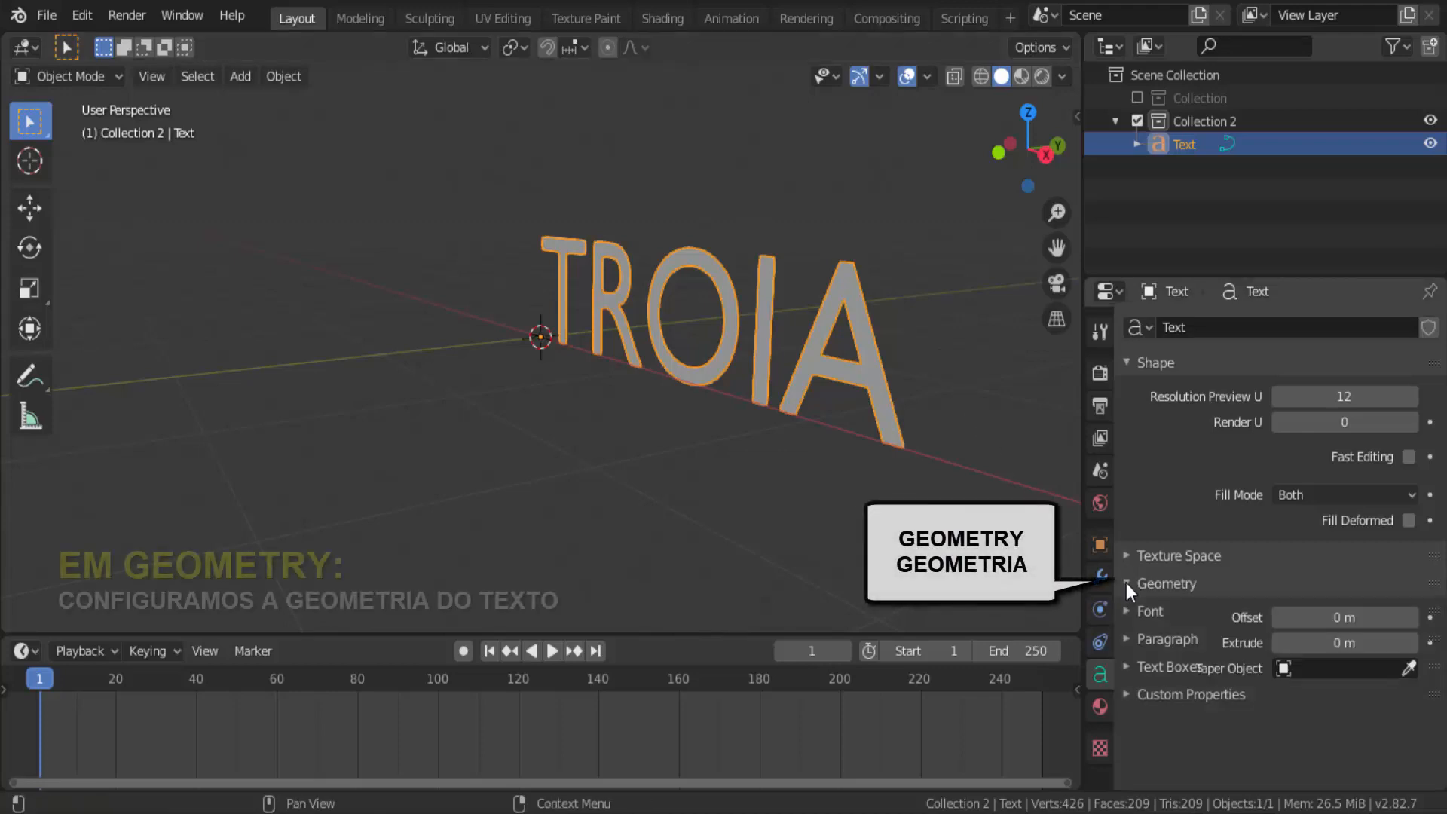
scroll(1132, 586, "down", 5)
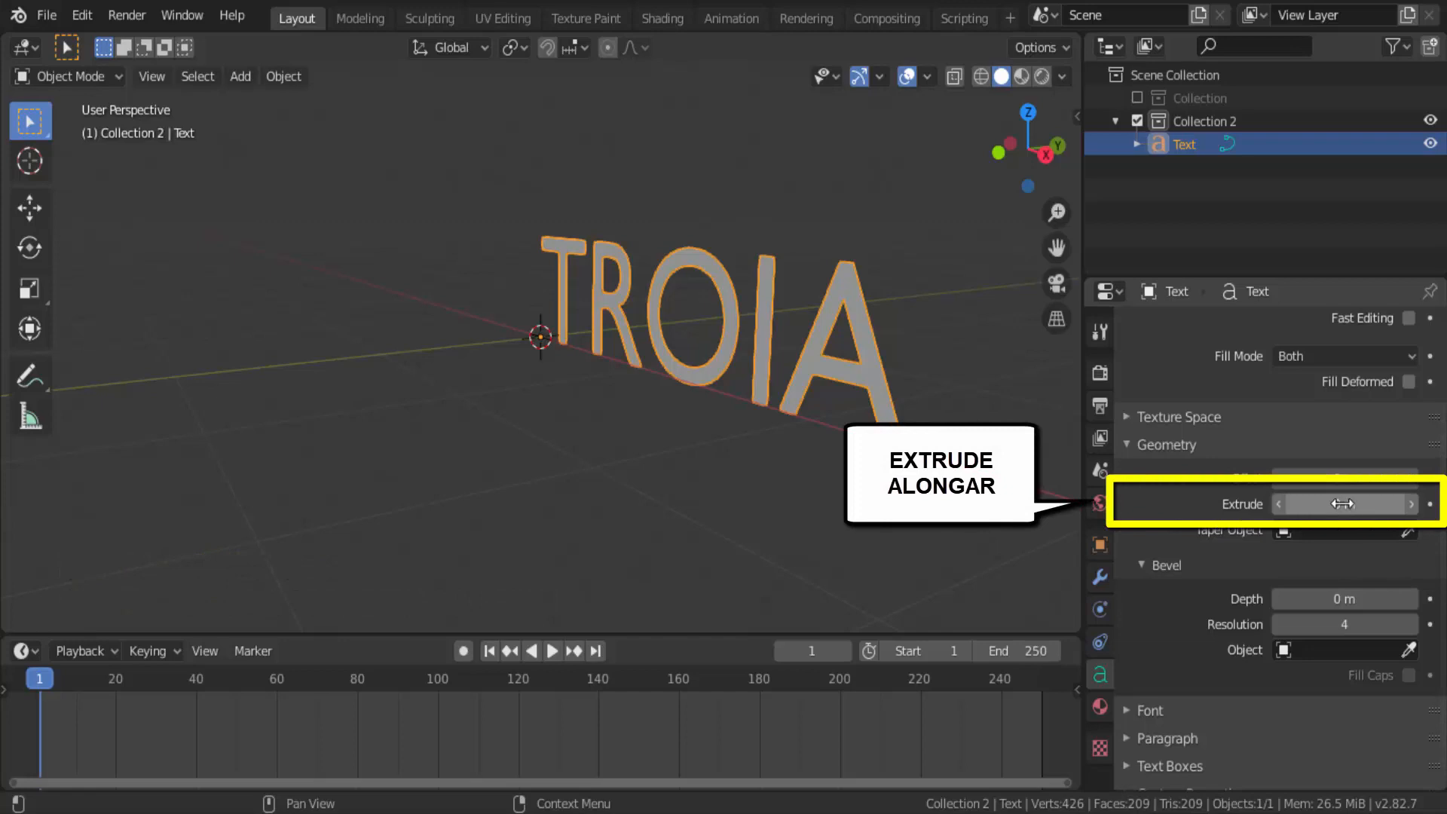
mouse_move(1343, 503)
left_mouse_down()
mouse_move(1379, 504)
mouse_move(1312, 504)
mouse_move(1334, 479)
mouse_move(1312, 478)
mouse_move(1344, 478)
left_mouse_up()
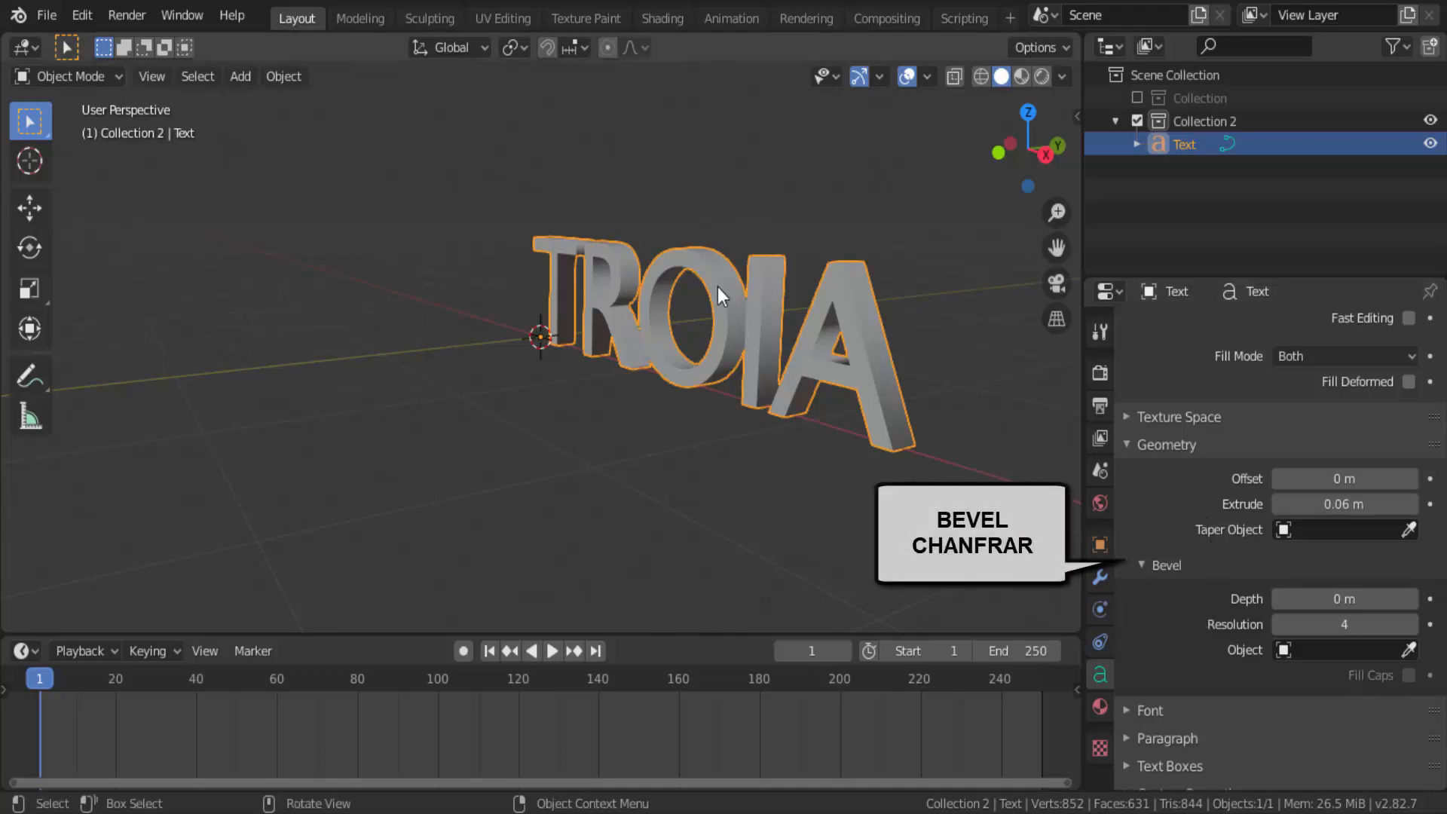
Round the text's edges by setting the Bevel Depth to 0.03 m.
scroll(713, 282, "up", 5)
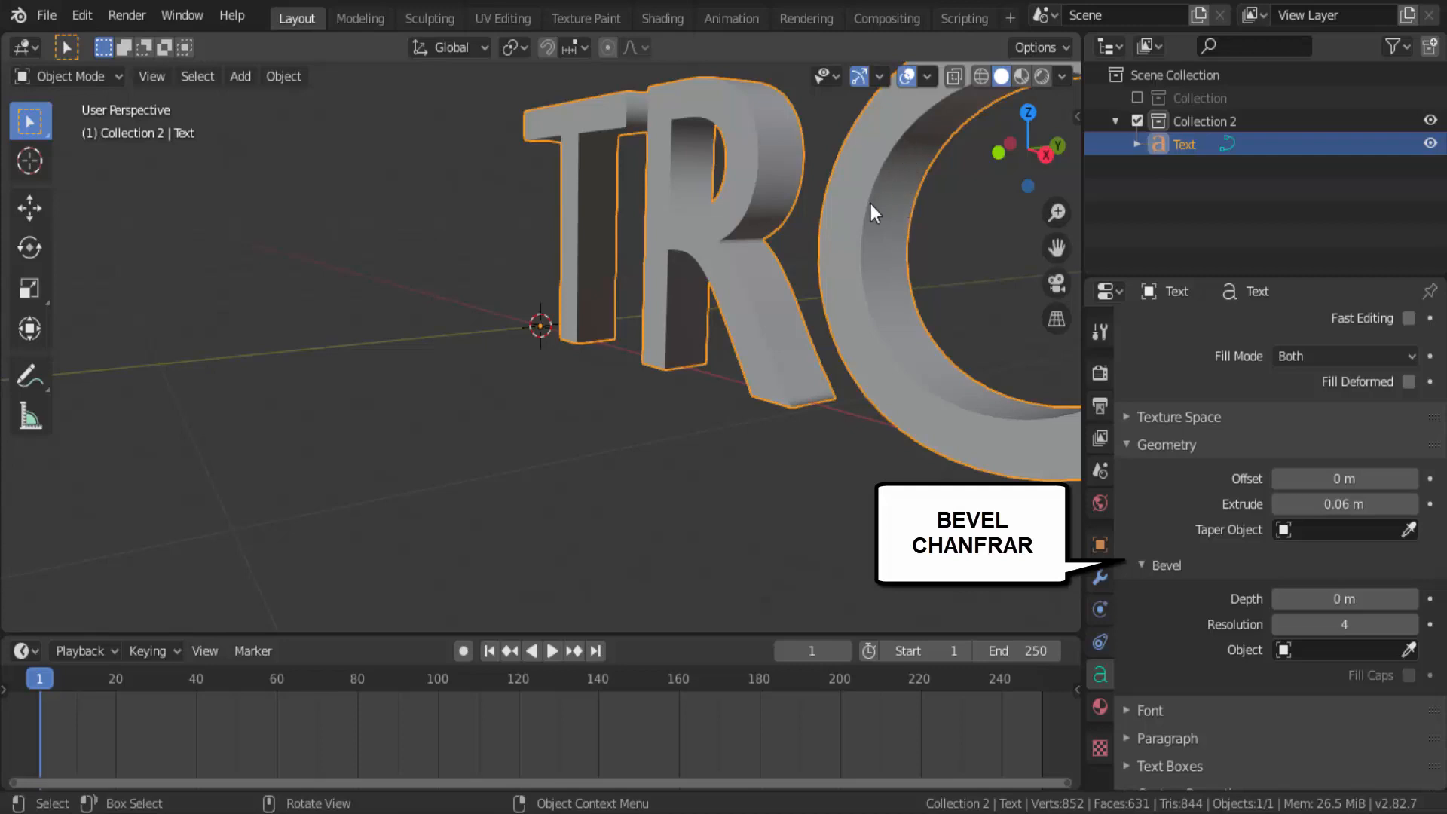
scroll(865, 244, "down", 2)
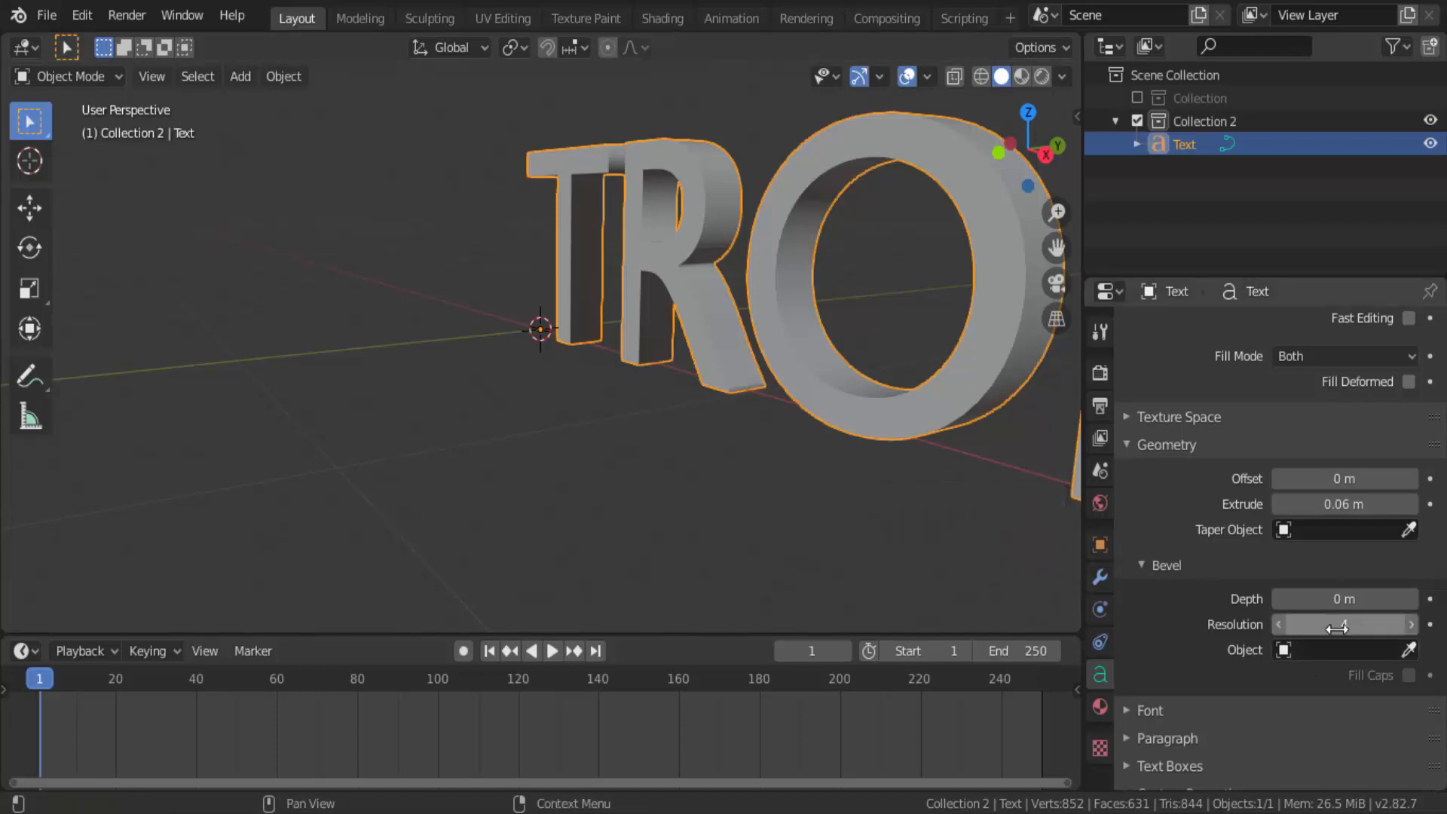
left_click(1413, 600)
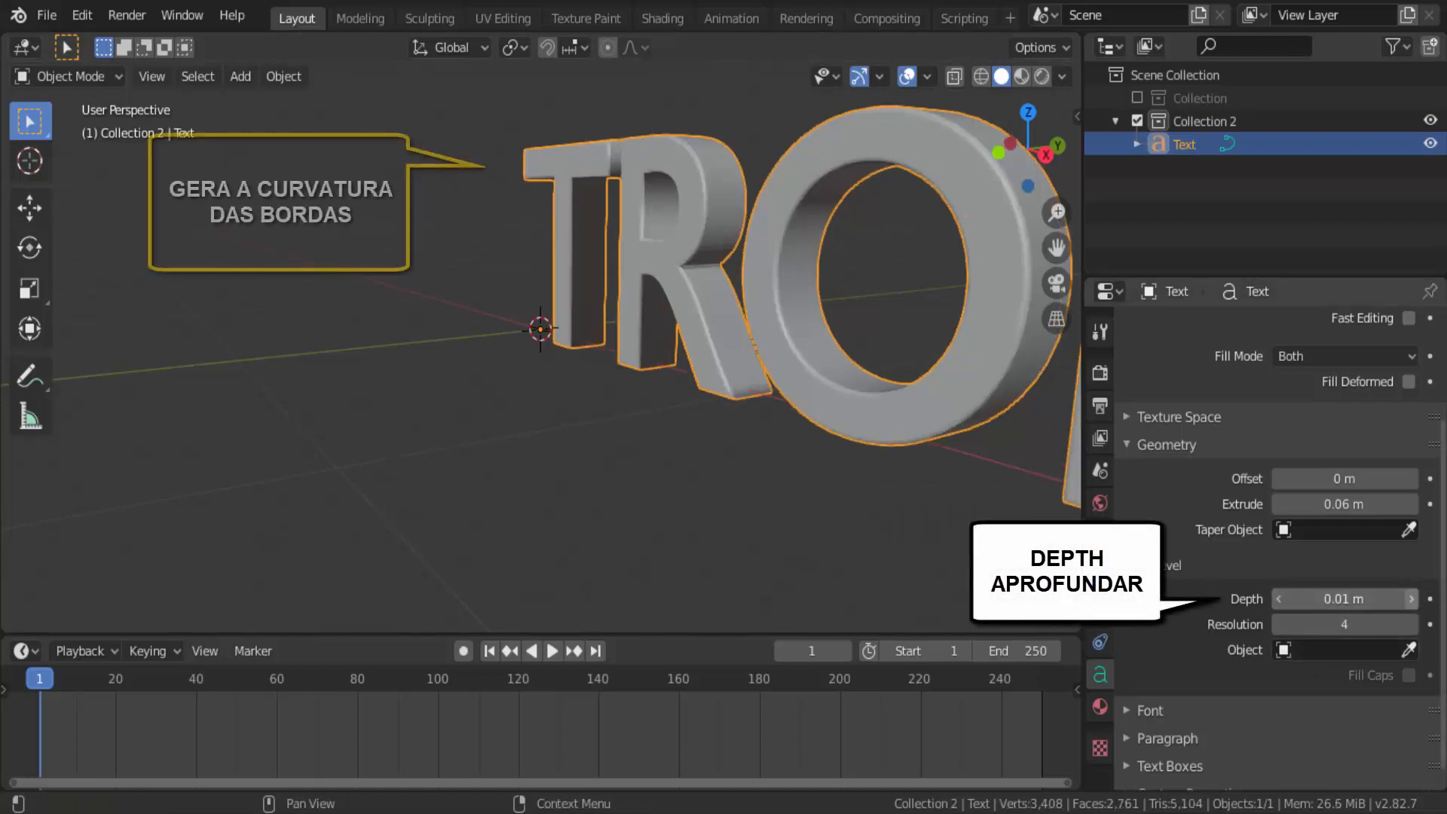
left_click(1413, 600)
left_click(1413, 600)
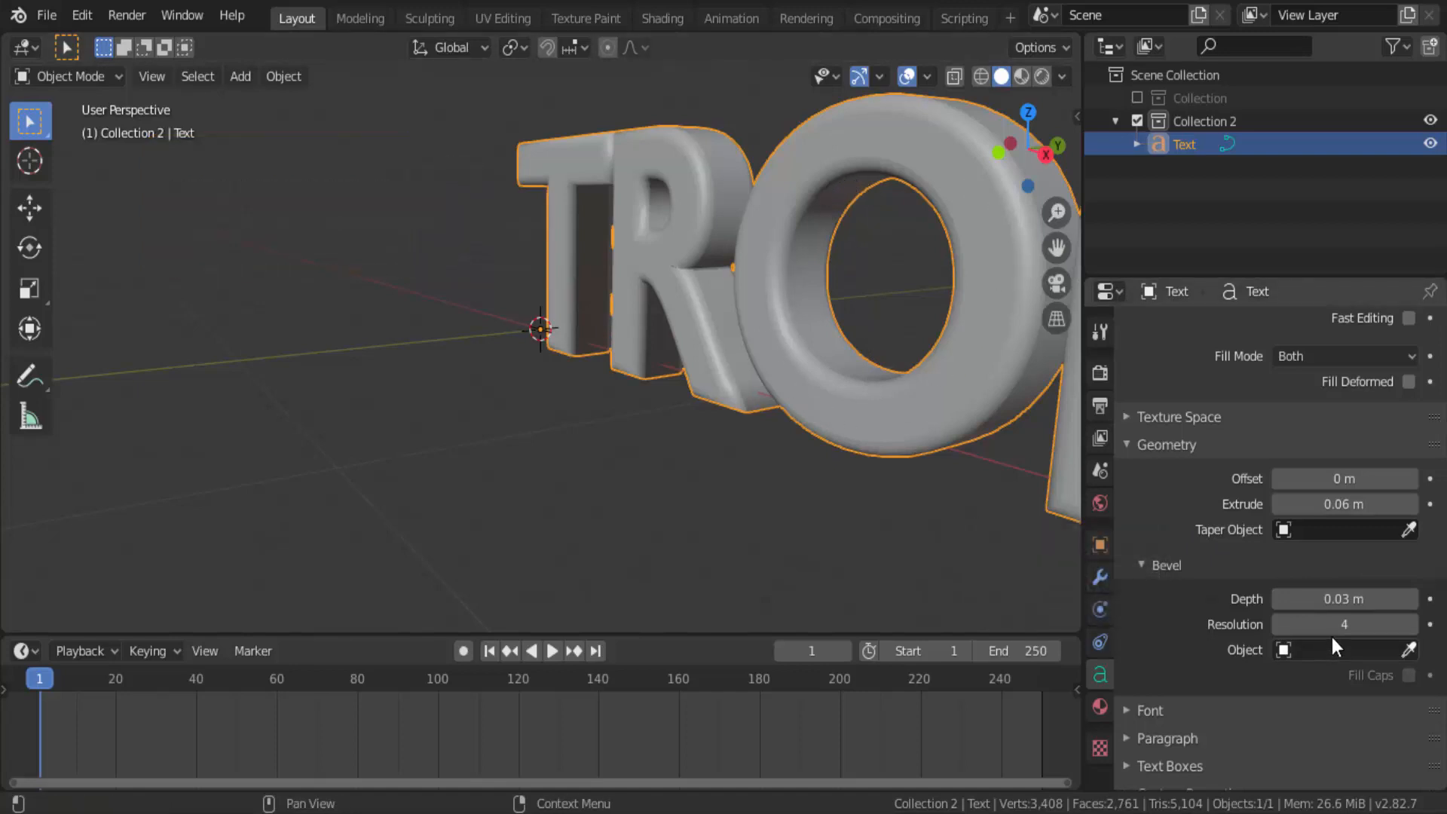
Try a Bevel Resolution of 6 on the text, then return it to 4.
left_click(1411, 624)
left_click(1411, 624)
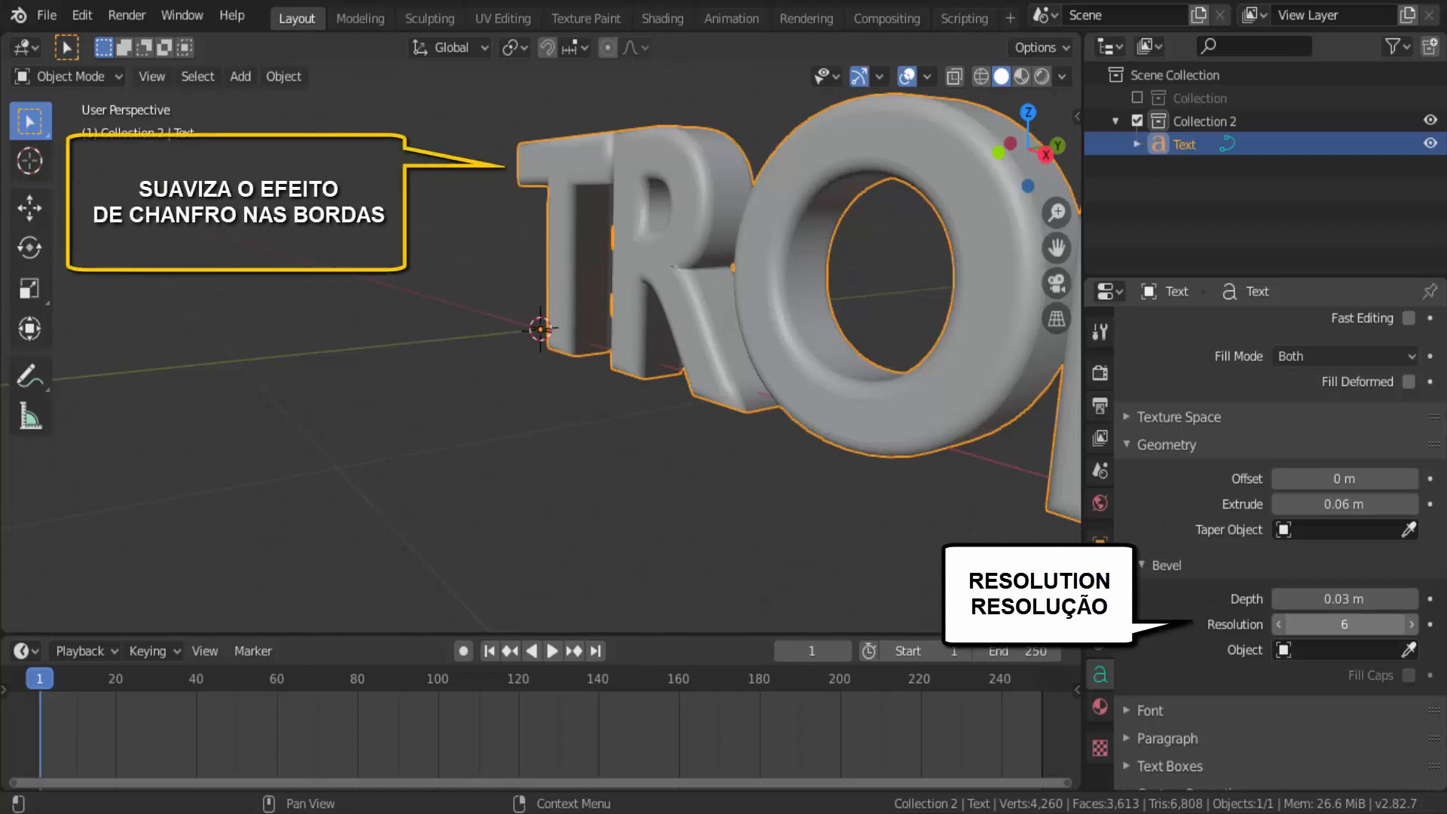
left_click_drag(1344, 624, 1272, 624)
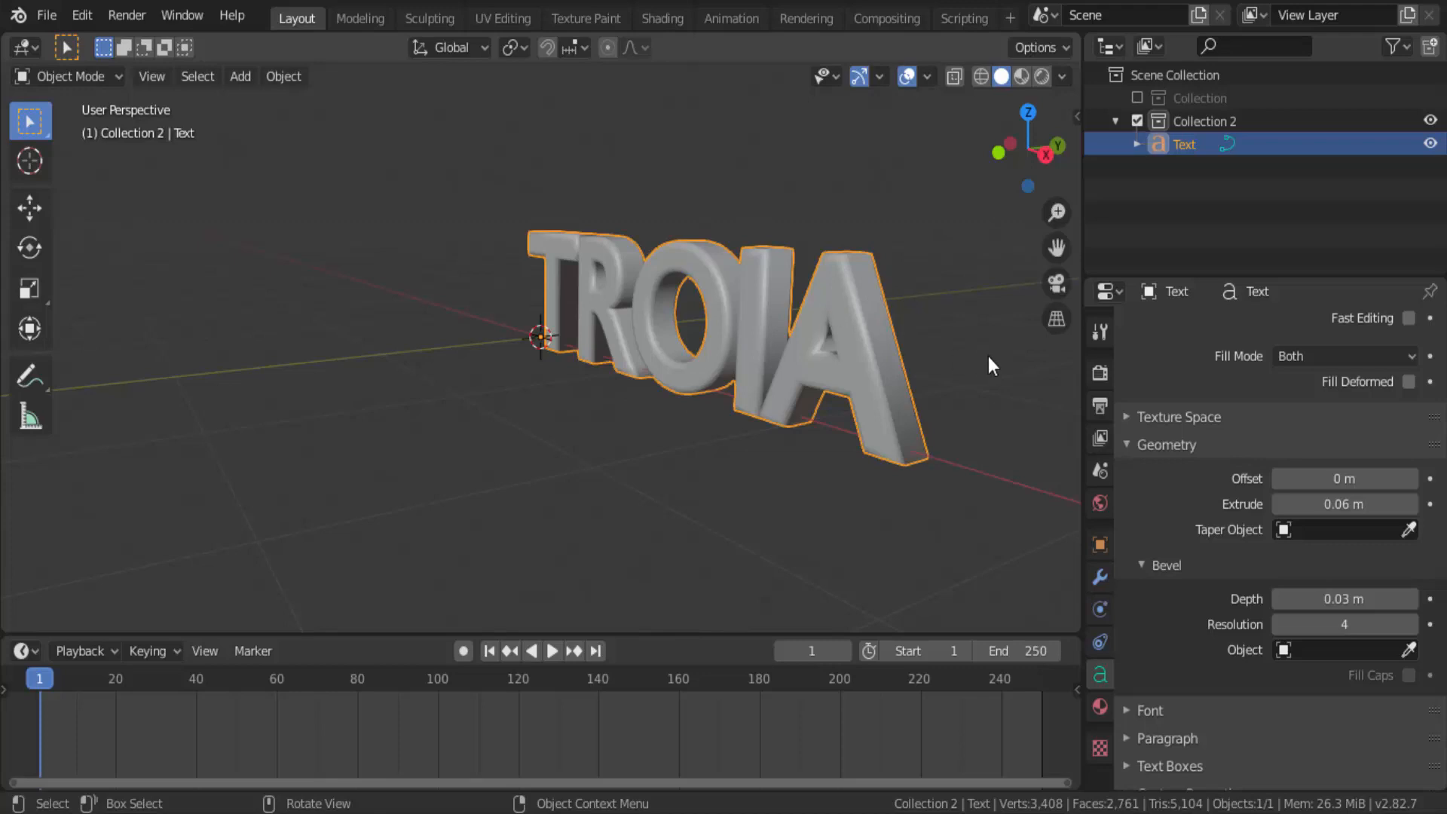
Set the text's Fill Mode to None and inspect the hollow letters from another angle.
scroll(1204, 391, "up", 4)
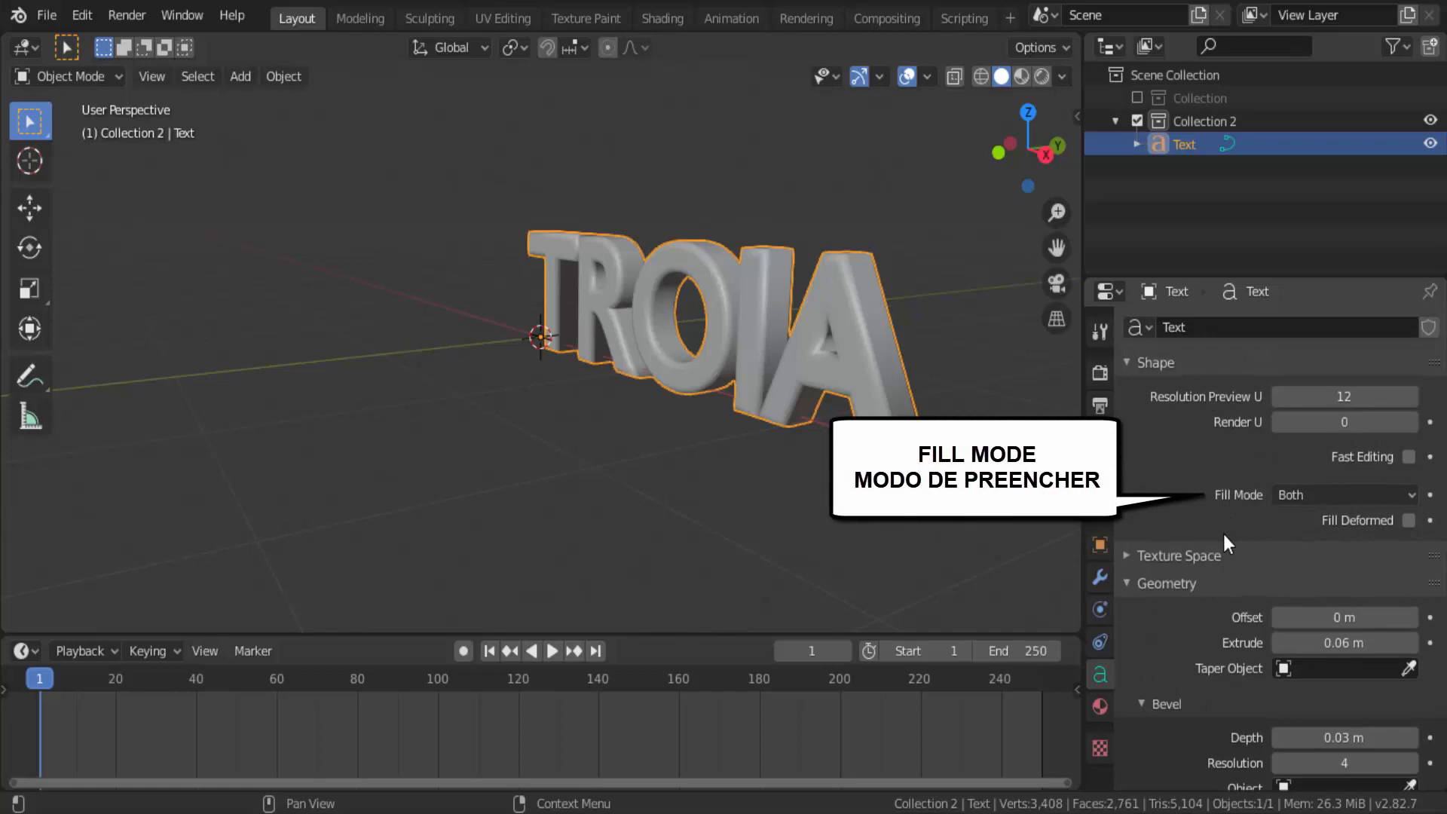
left_click_drag(988, 183, 1014, 184)
left_click(1324, 496)
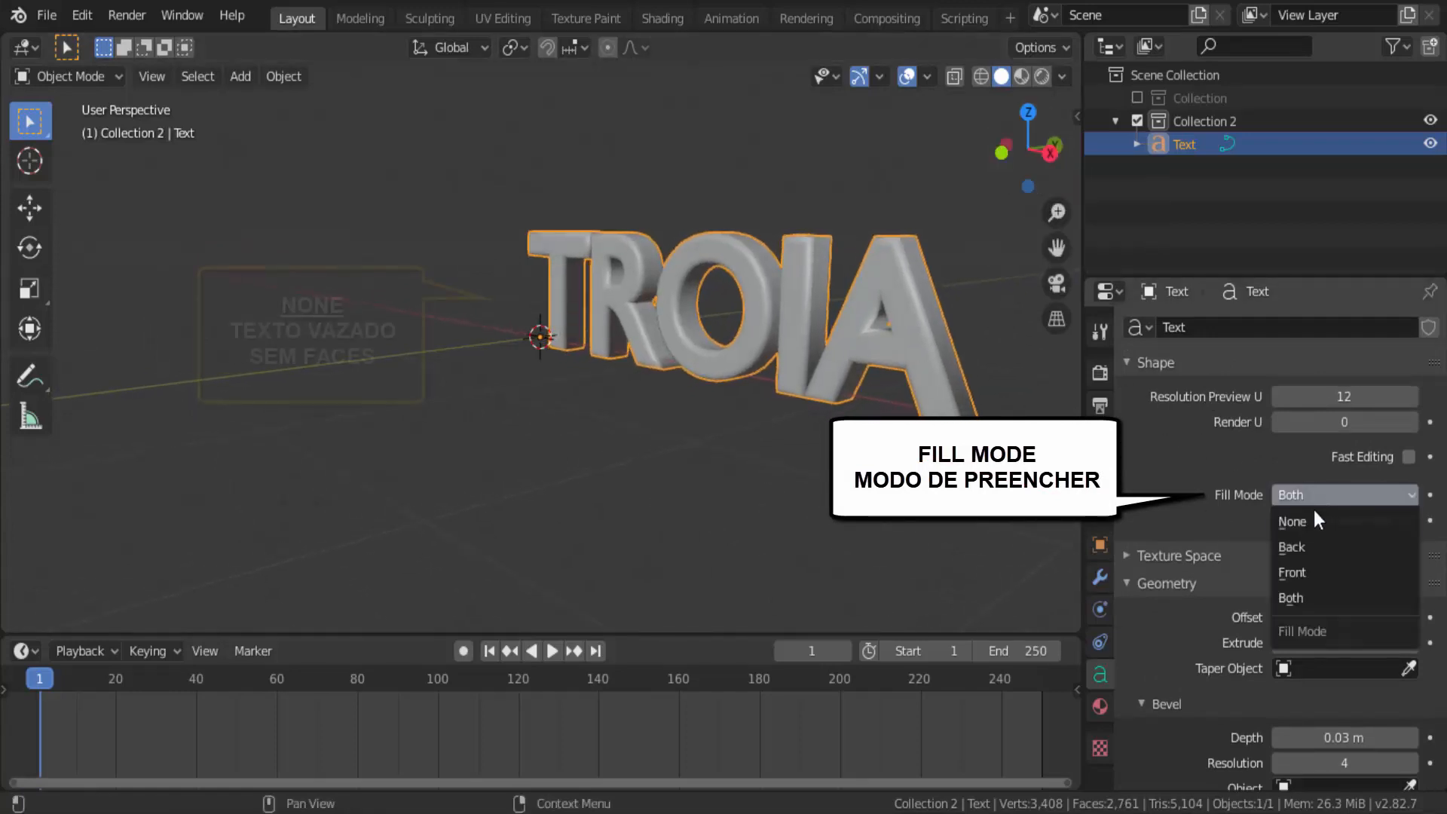
left_click(1310, 516)
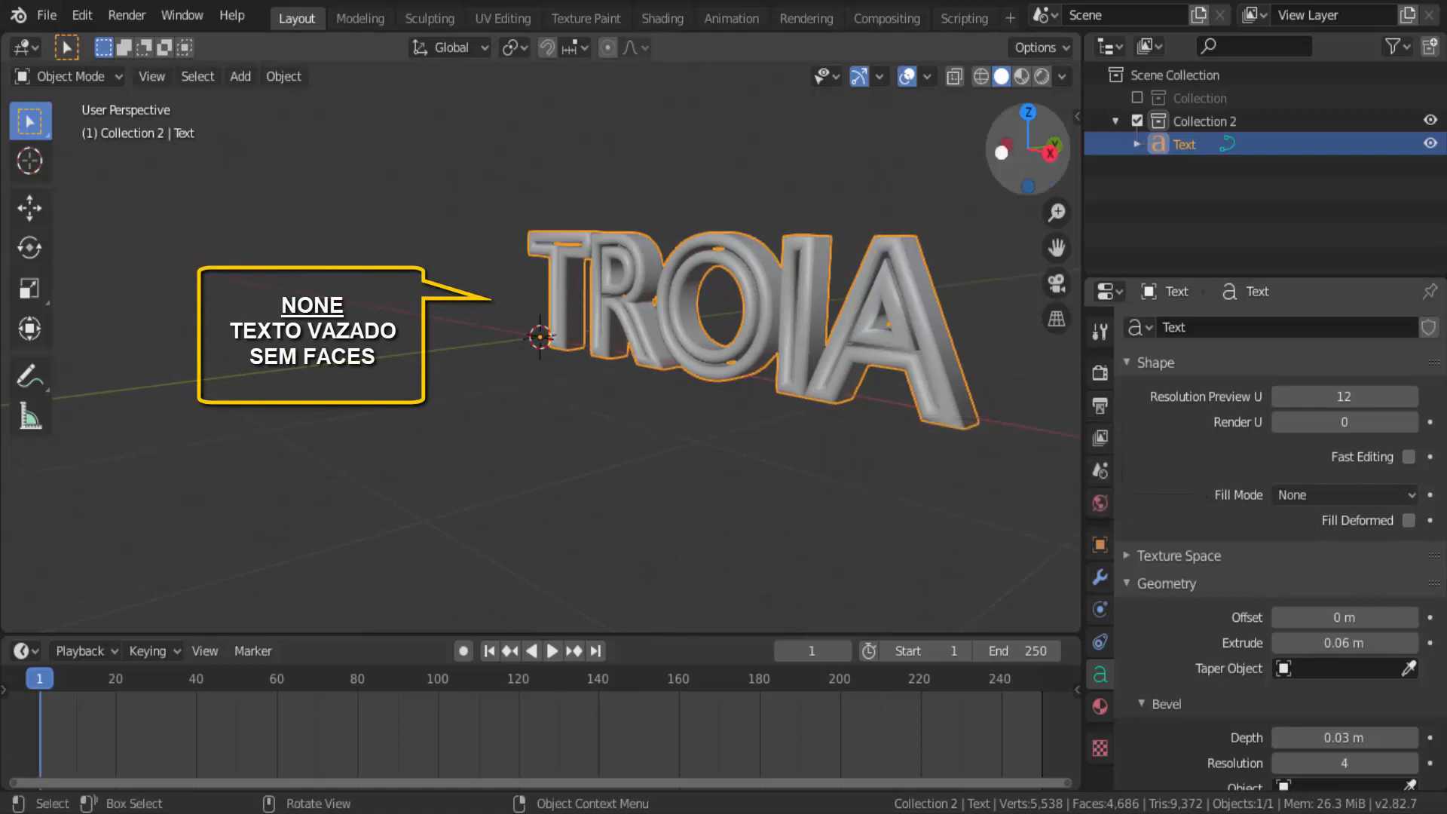
left_click_drag(986, 178, 1027, 181)
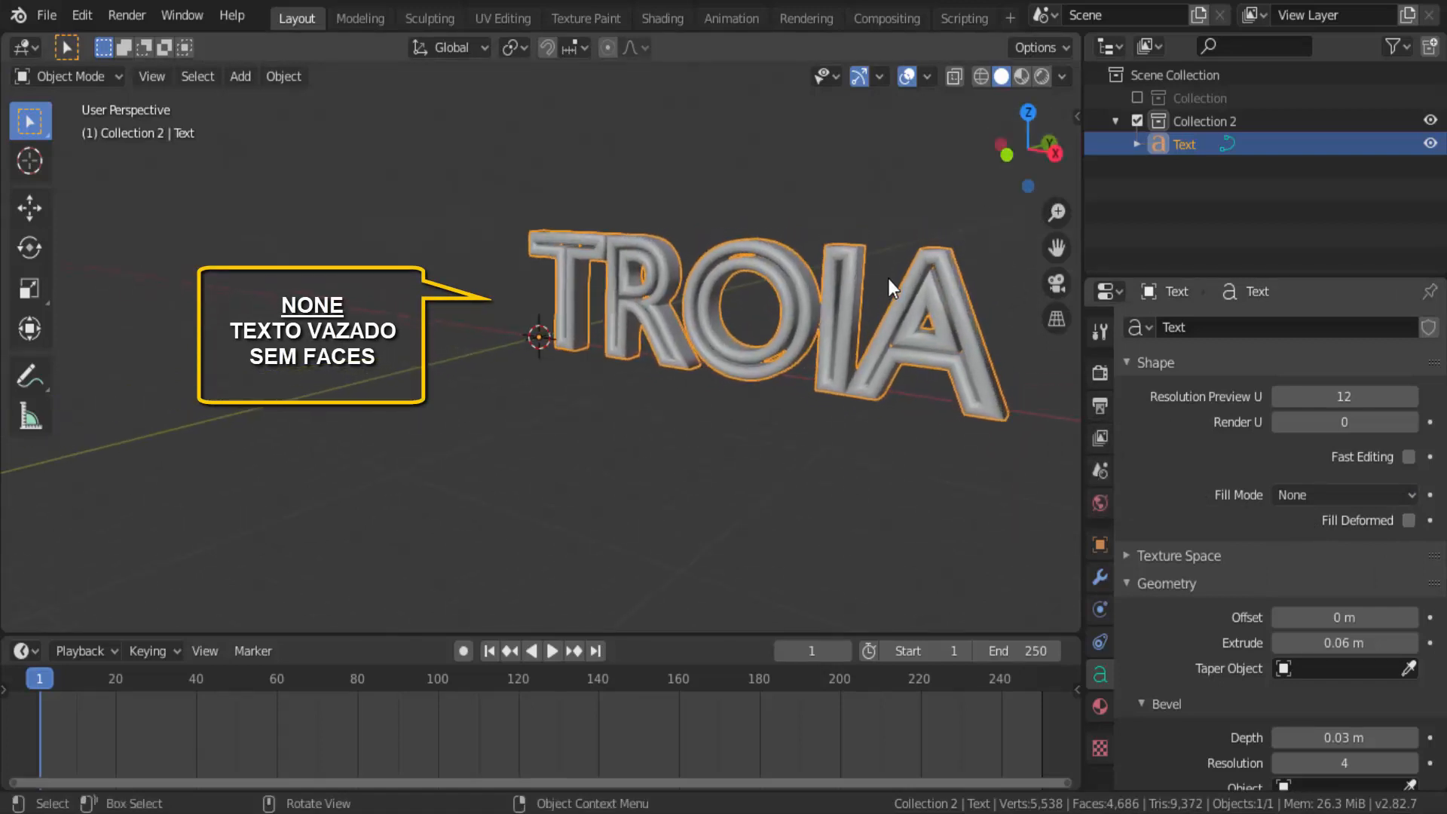
Reduce the text's Bevel Depth to 0.01 m, inspect the letters, and raise the depth to 0.02 m.
left_click(1278, 738)
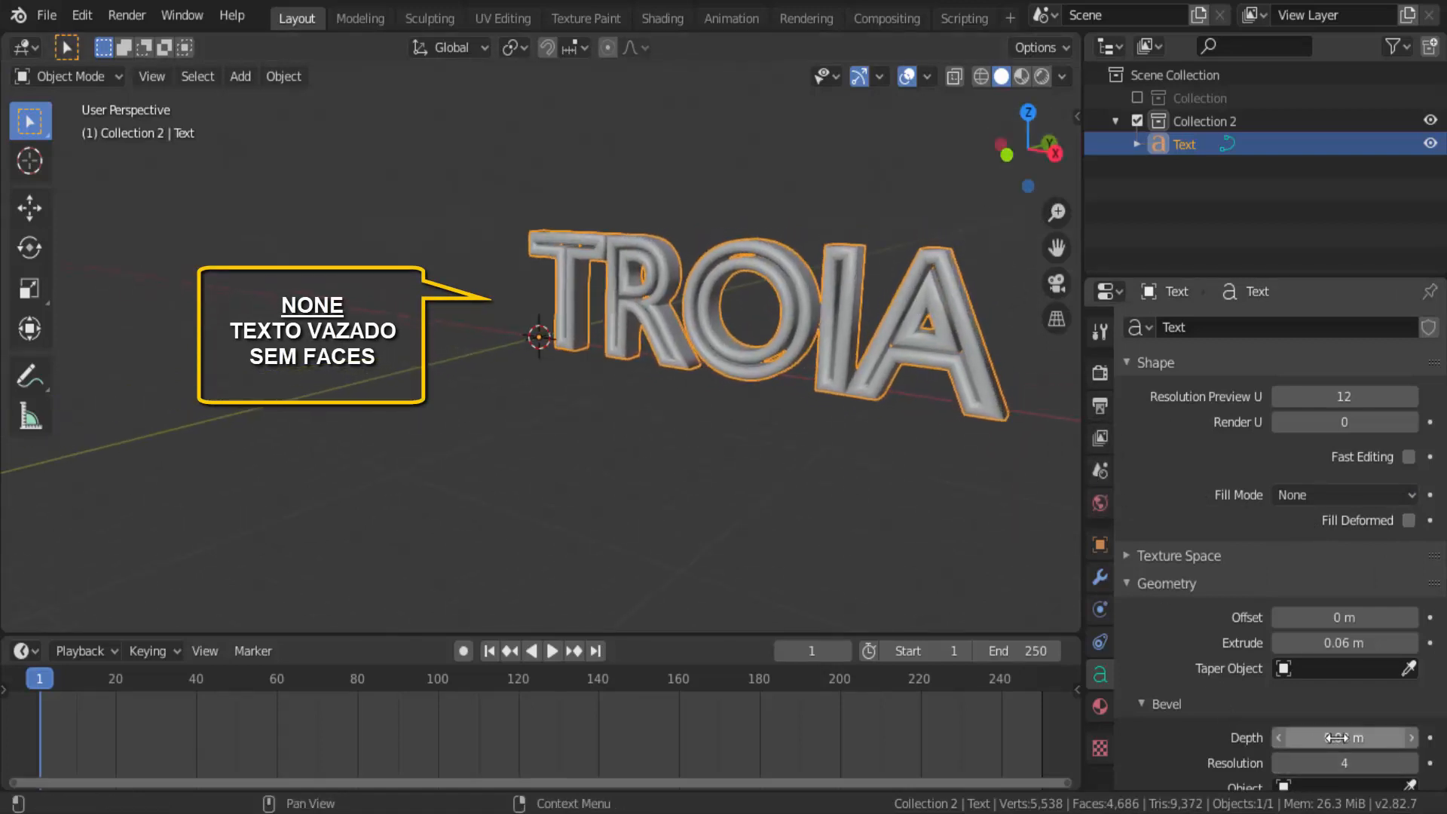
left_click(1278, 738)
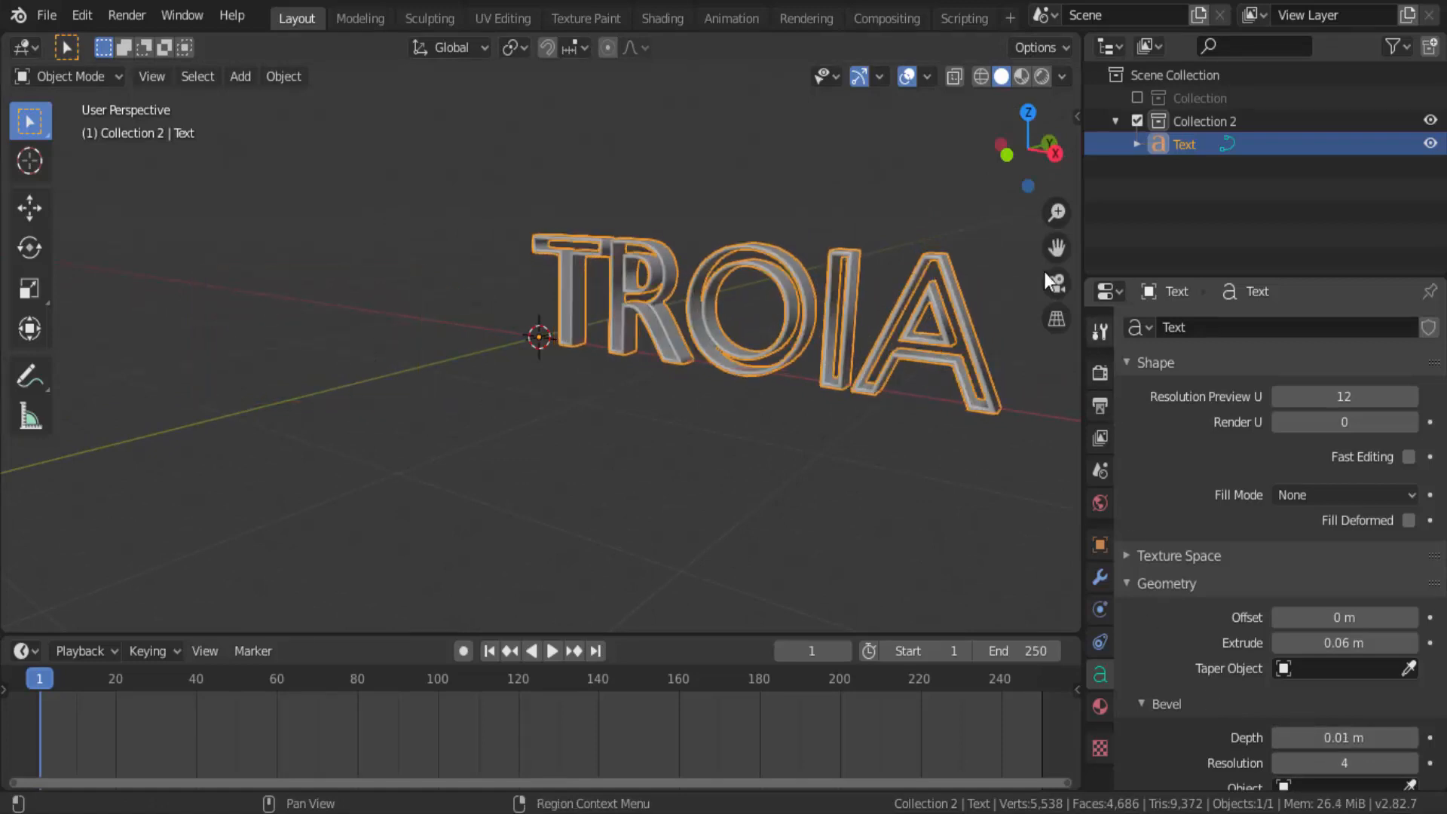
left_click_drag(1008, 176, 1040, 180)
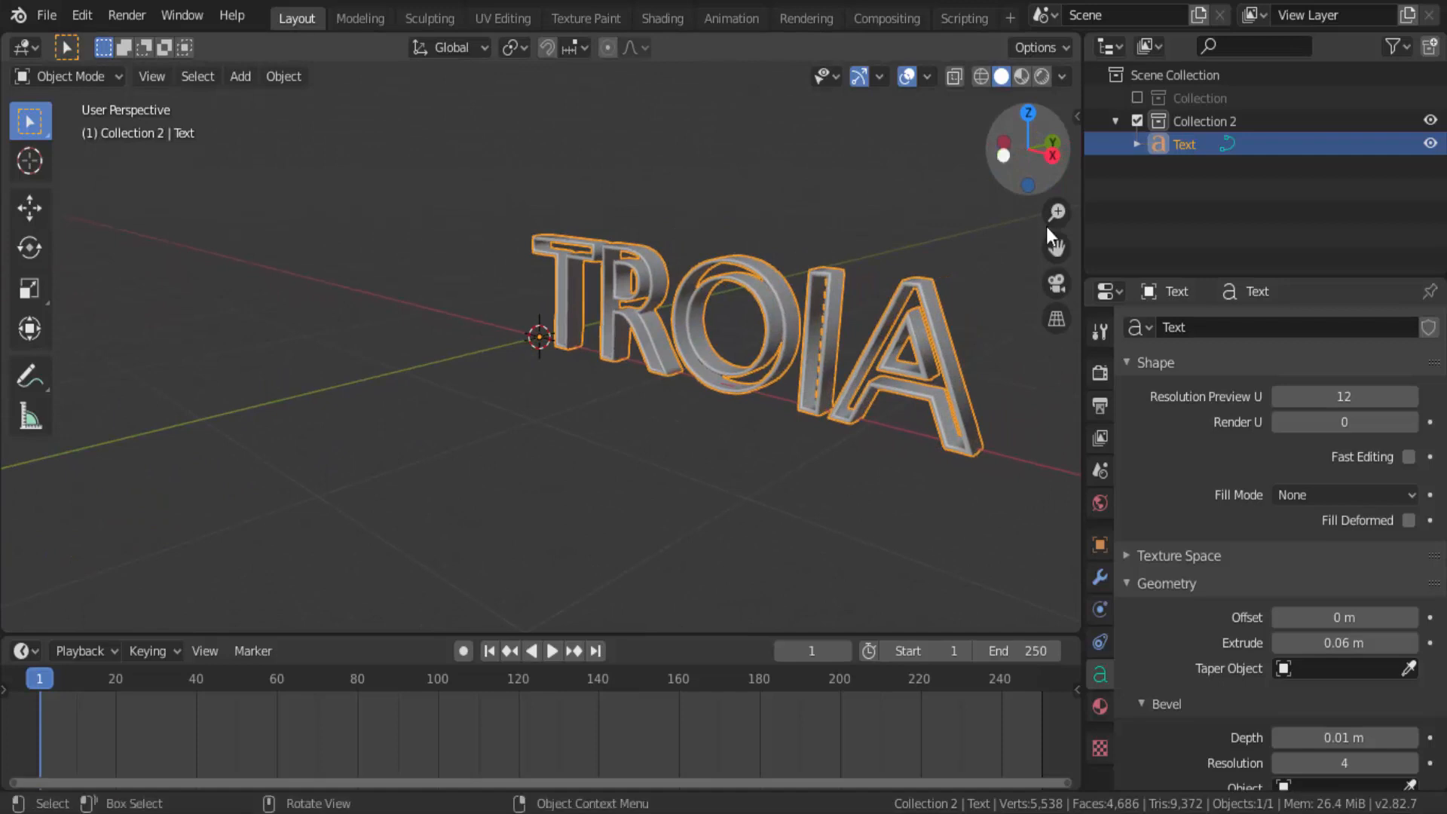
left_click(1411, 739)
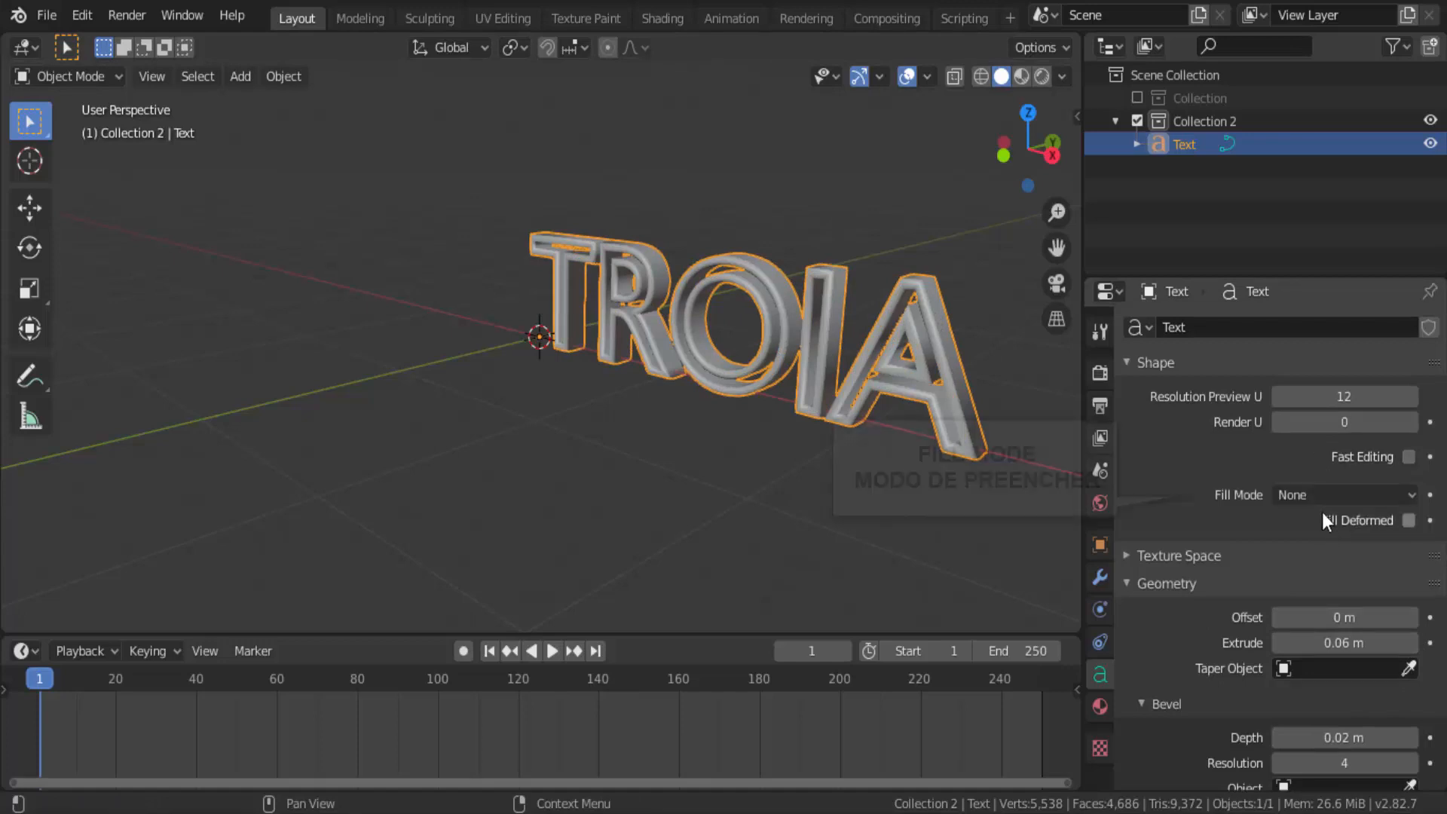
Change the text's Fill Mode to Back and inspect the letters from a different angle.
left_click(1403, 494)
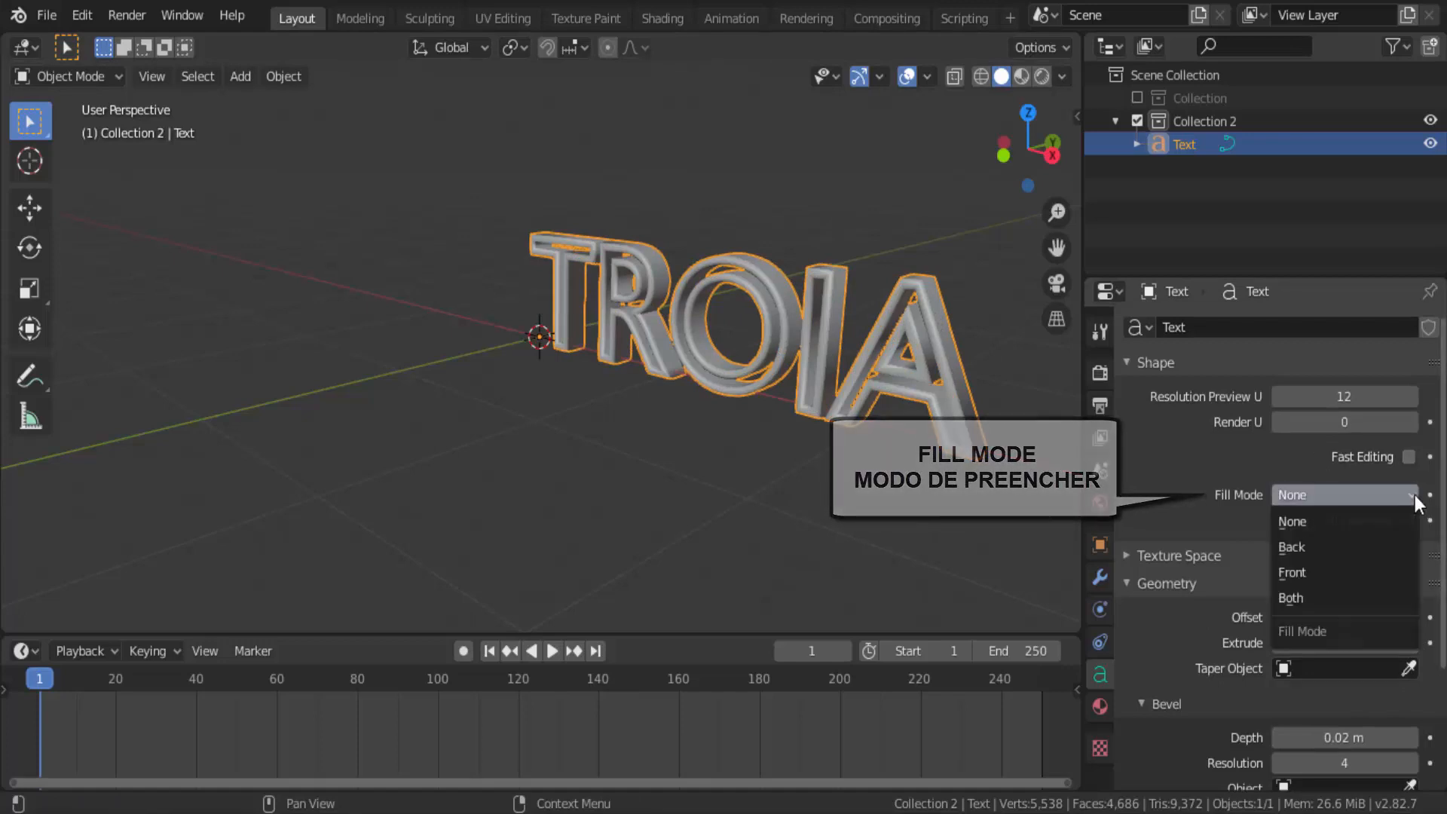
left_click(1304, 546)
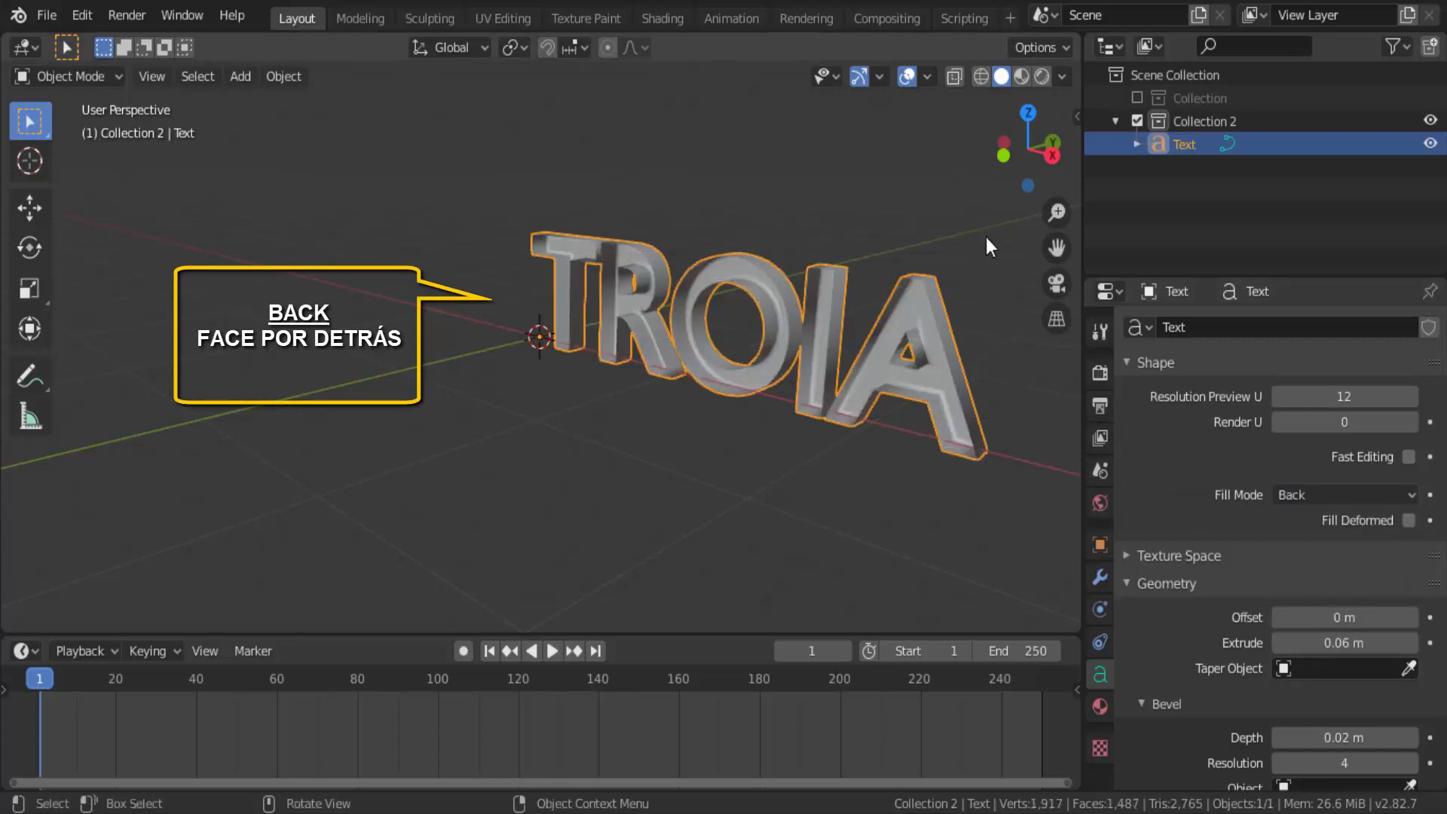
mouse_move(1029, 150)
left_mouse_down()
mouse_move(957, 154)
mouse_move(781, 100)
mouse_move(874, 128)
mouse_move(1012, 131)
left_mouse_up()
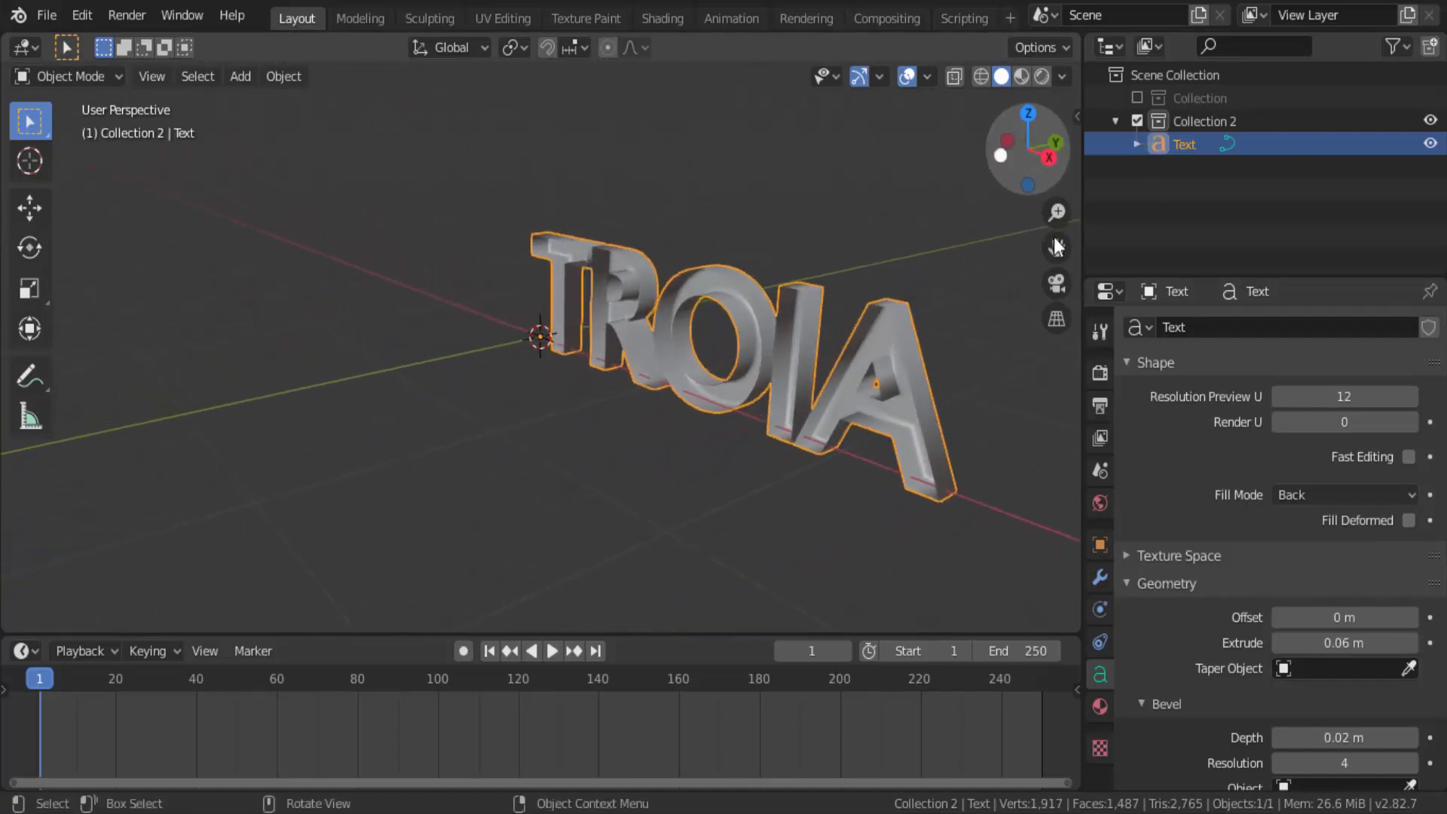
Try the Front Fill Mode on the text and inspect the letters from a slightly different angle.
left_click(1322, 500)
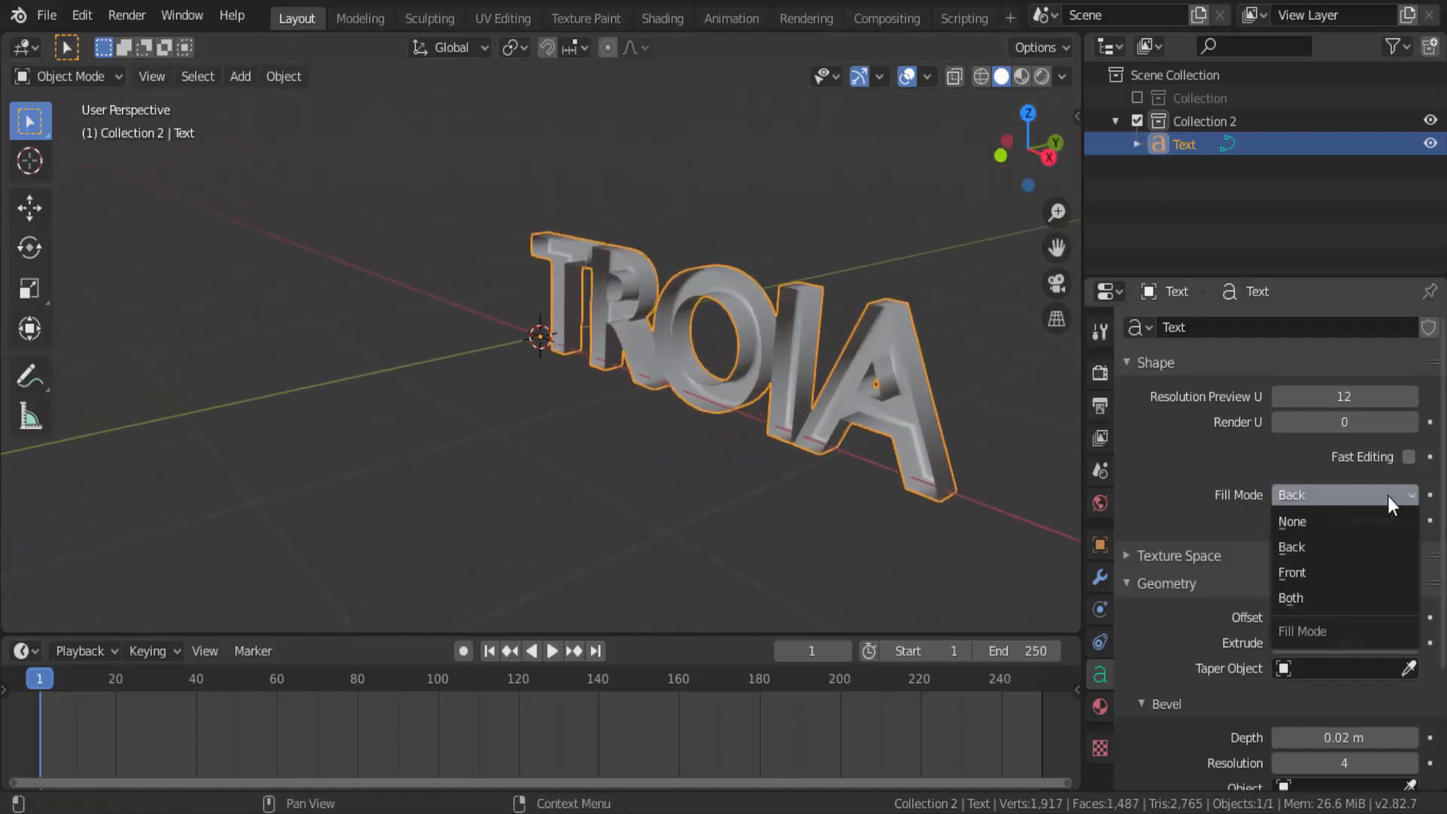
left_click(1336, 570)
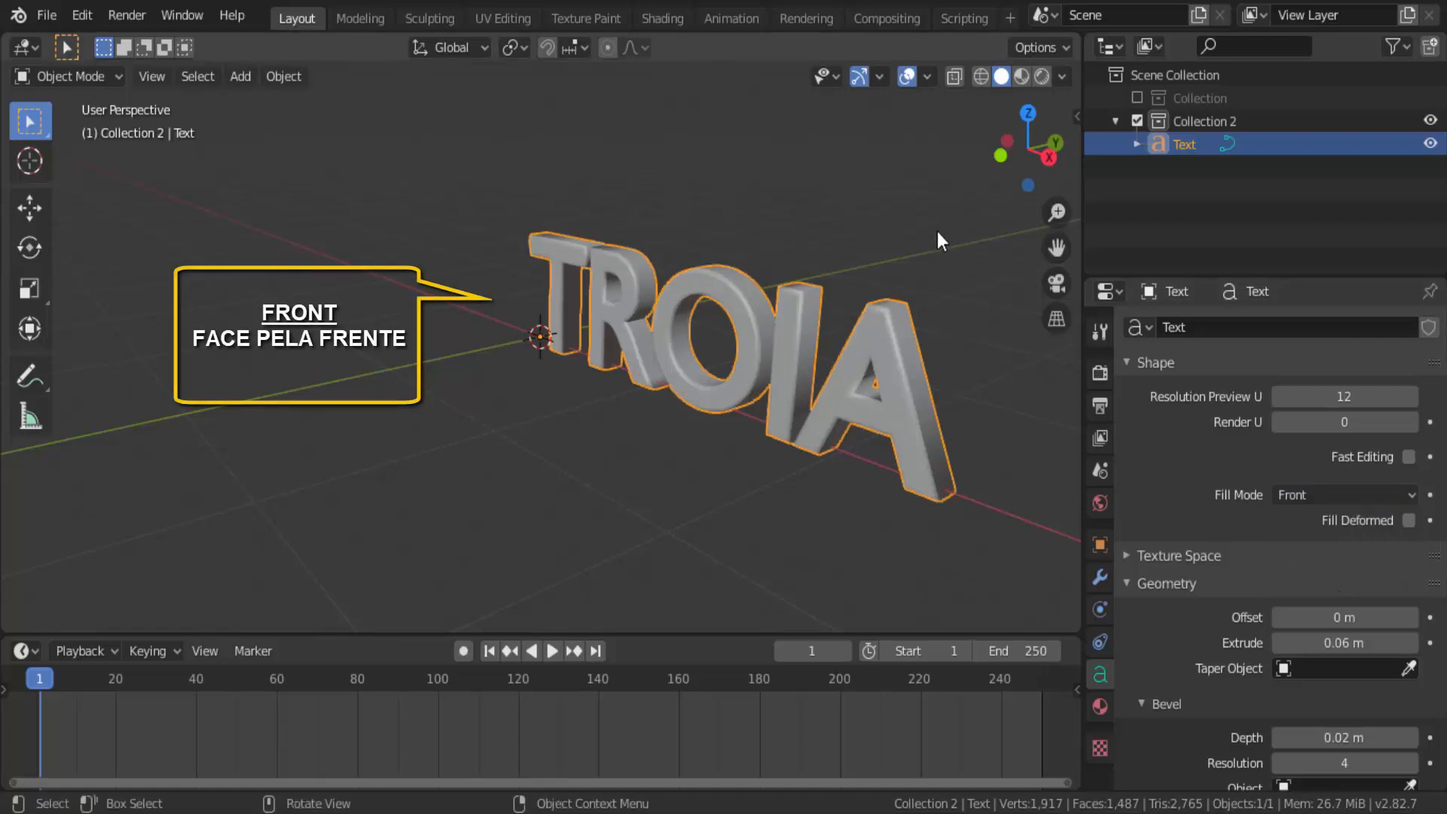
mouse_move(1005, 171)
left_mouse_down()
mouse_move(820, 169)
mouse_move(998, 170)
left_mouse_up()
Set the text's Fill Mode to Both and inspect the closed letters from several angles.
left_click(1298, 495)
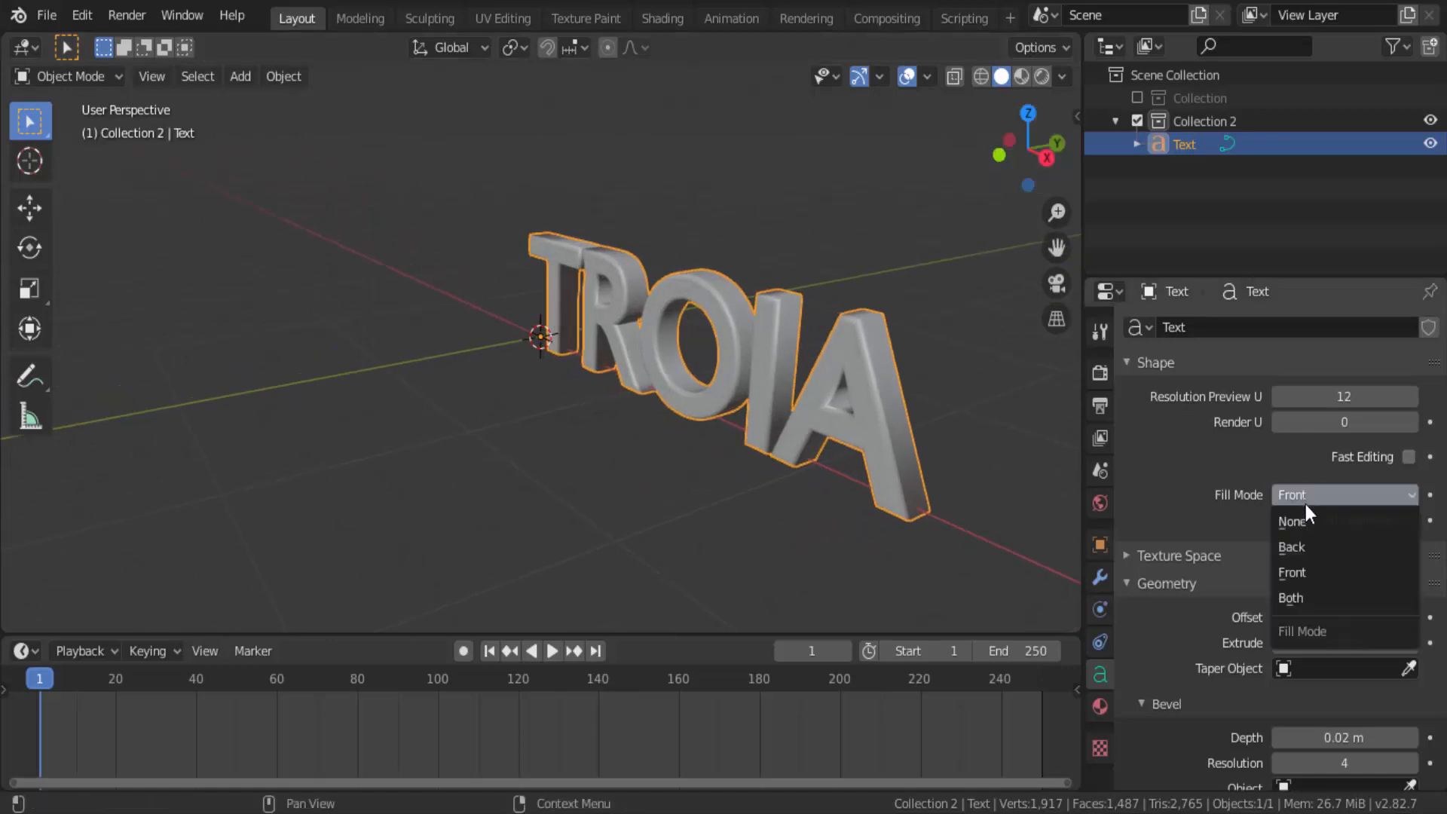
left_click(1304, 595)
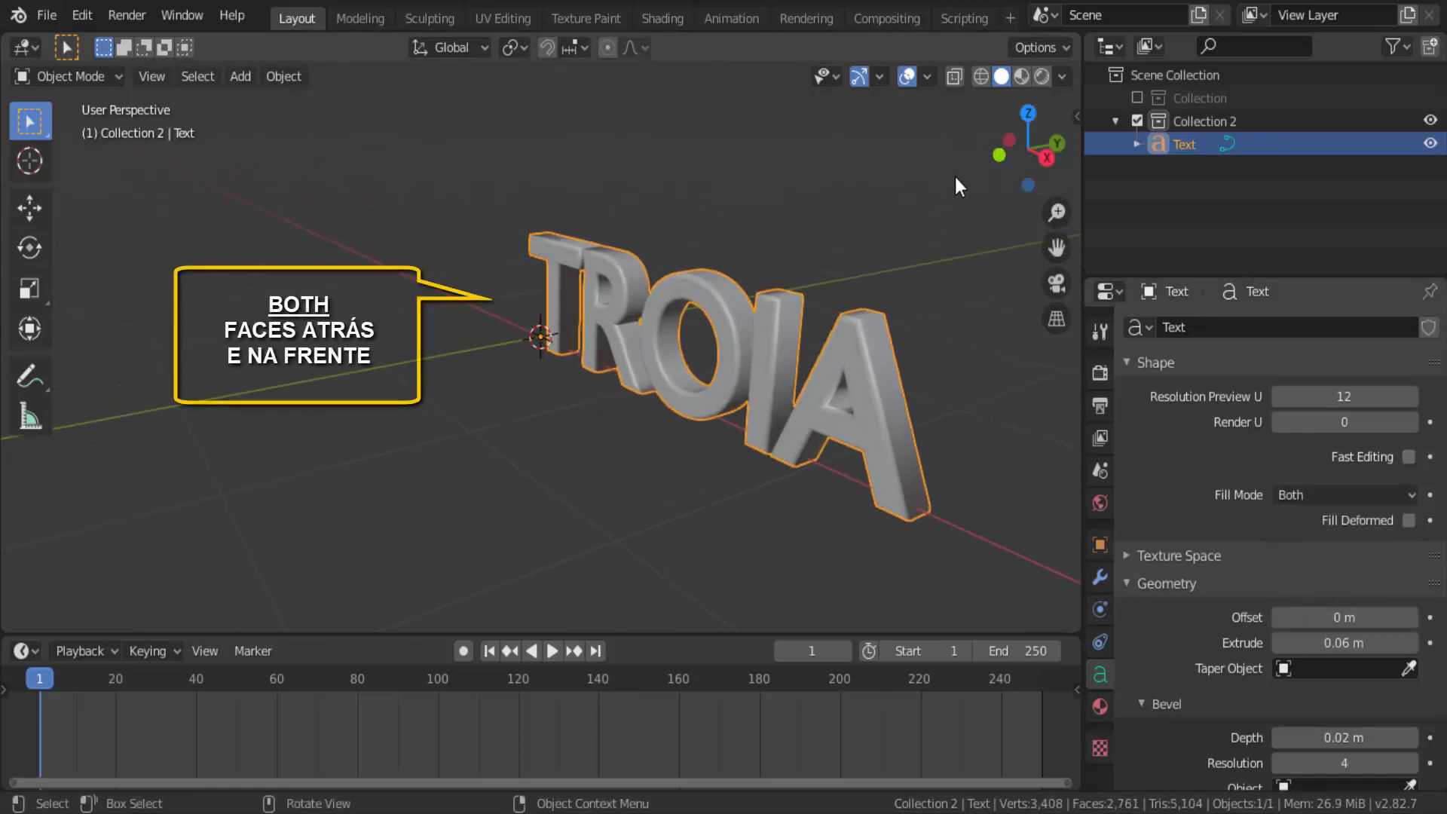
left_click_drag(989, 167, 867, 169)
middle_click_drag(540, 347, 720, 347)
left_click_drag(1028, 149, 1014, 149)
scroll(916, 325, "down", 1)
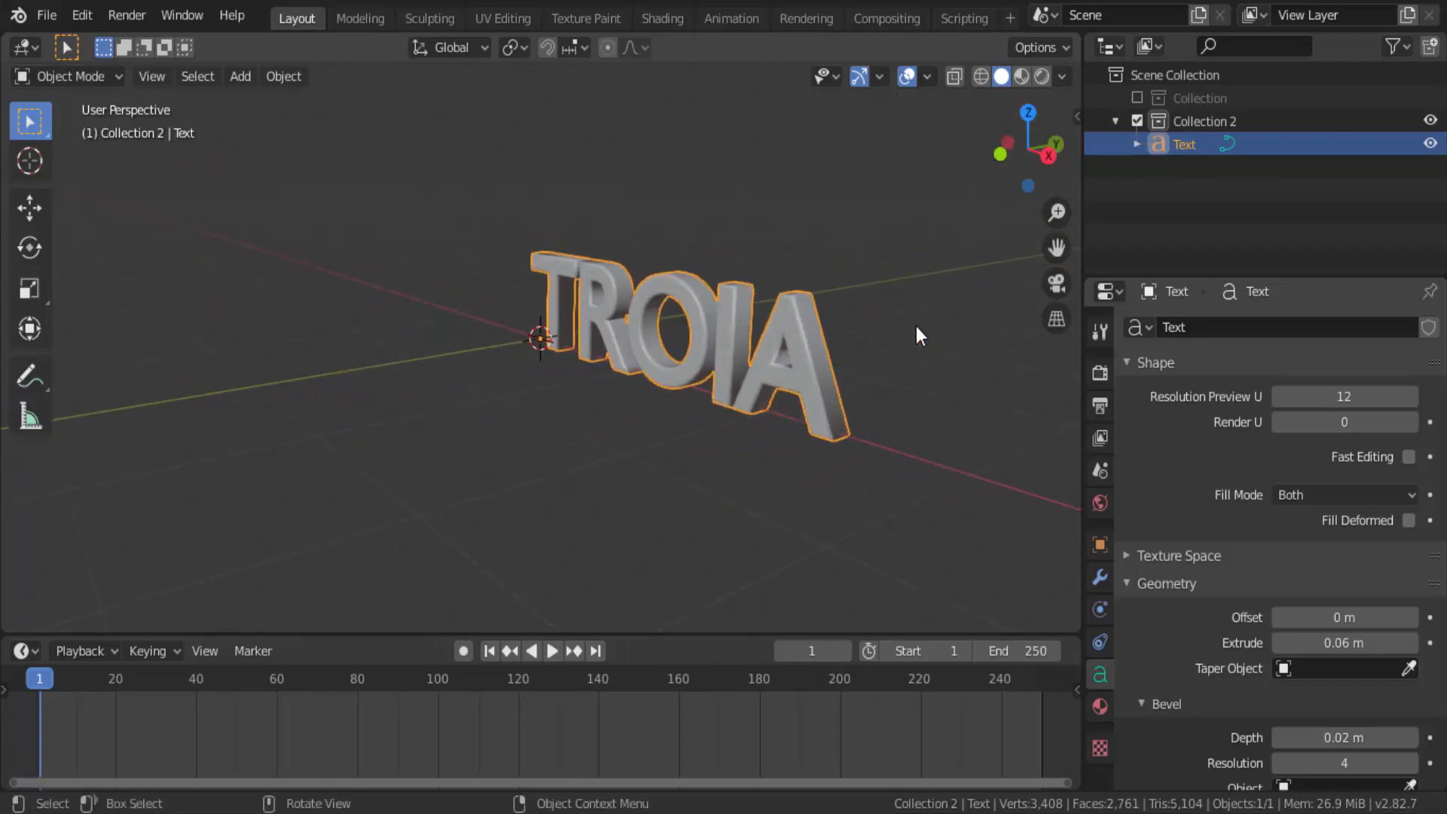
scroll(916, 326, "up", 2)
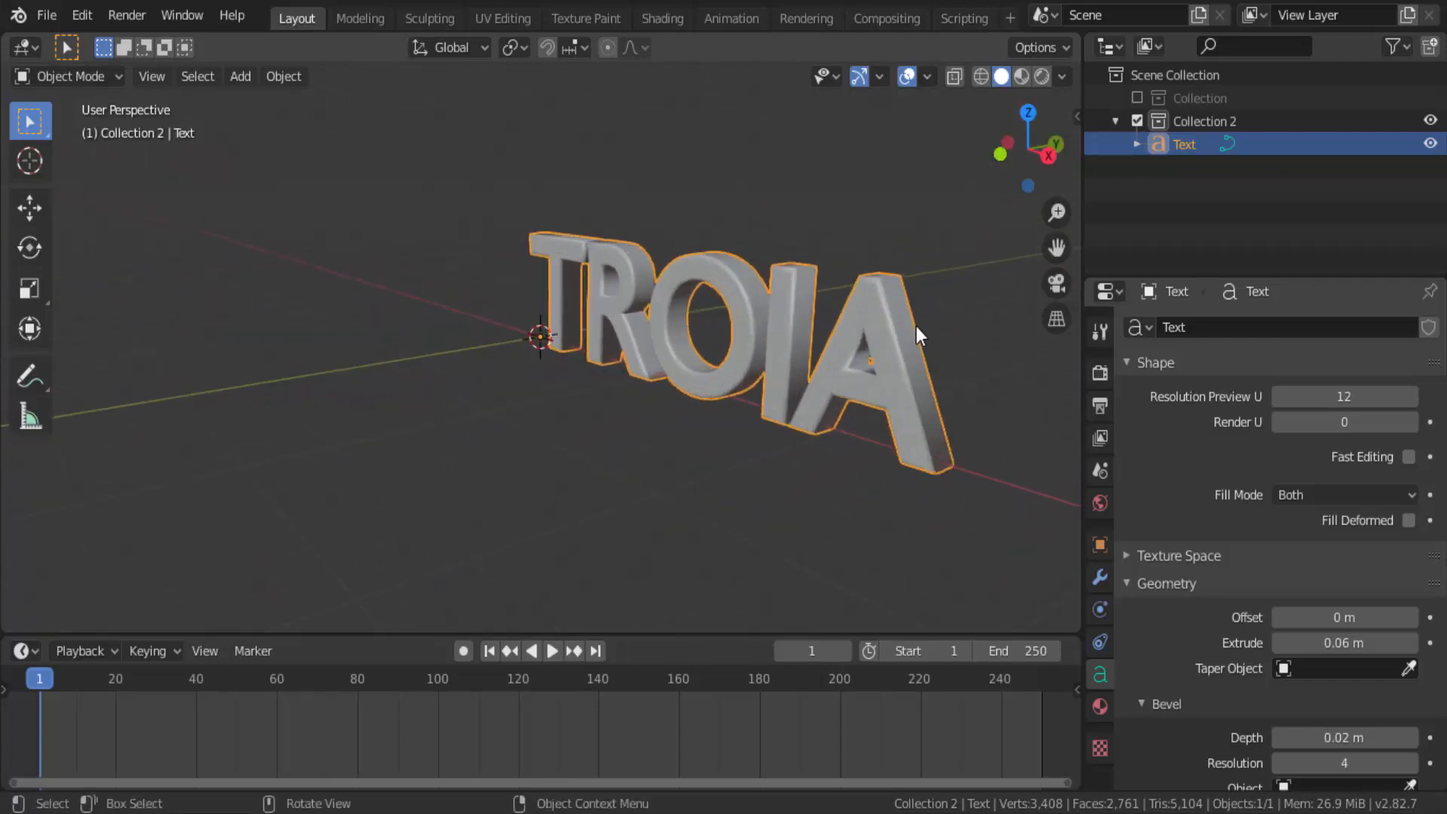
Show the text's Font settings, switch to the front view and browse for a Regular font file.
left_click(1127, 584)
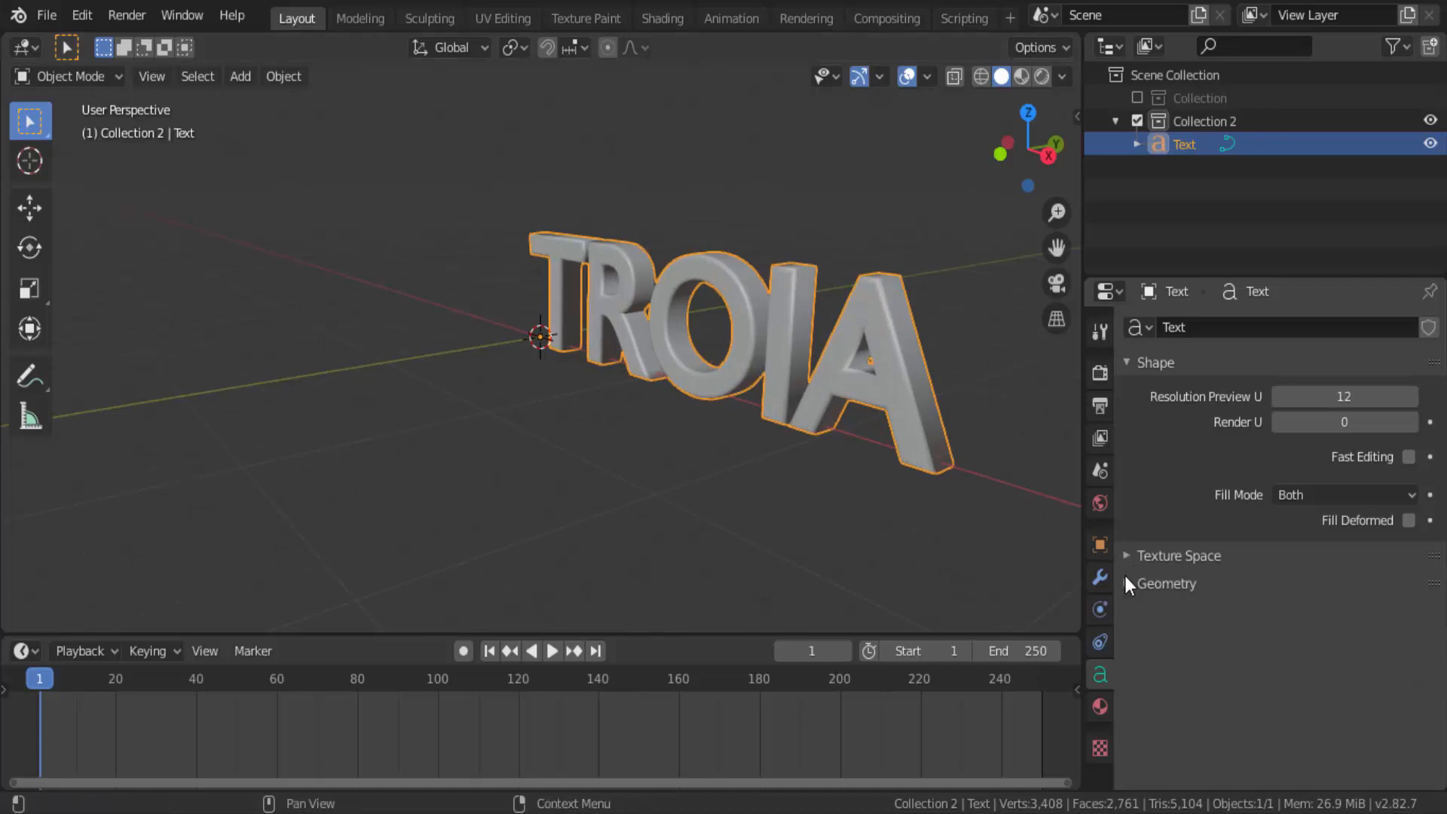
left_click(1129, 367)
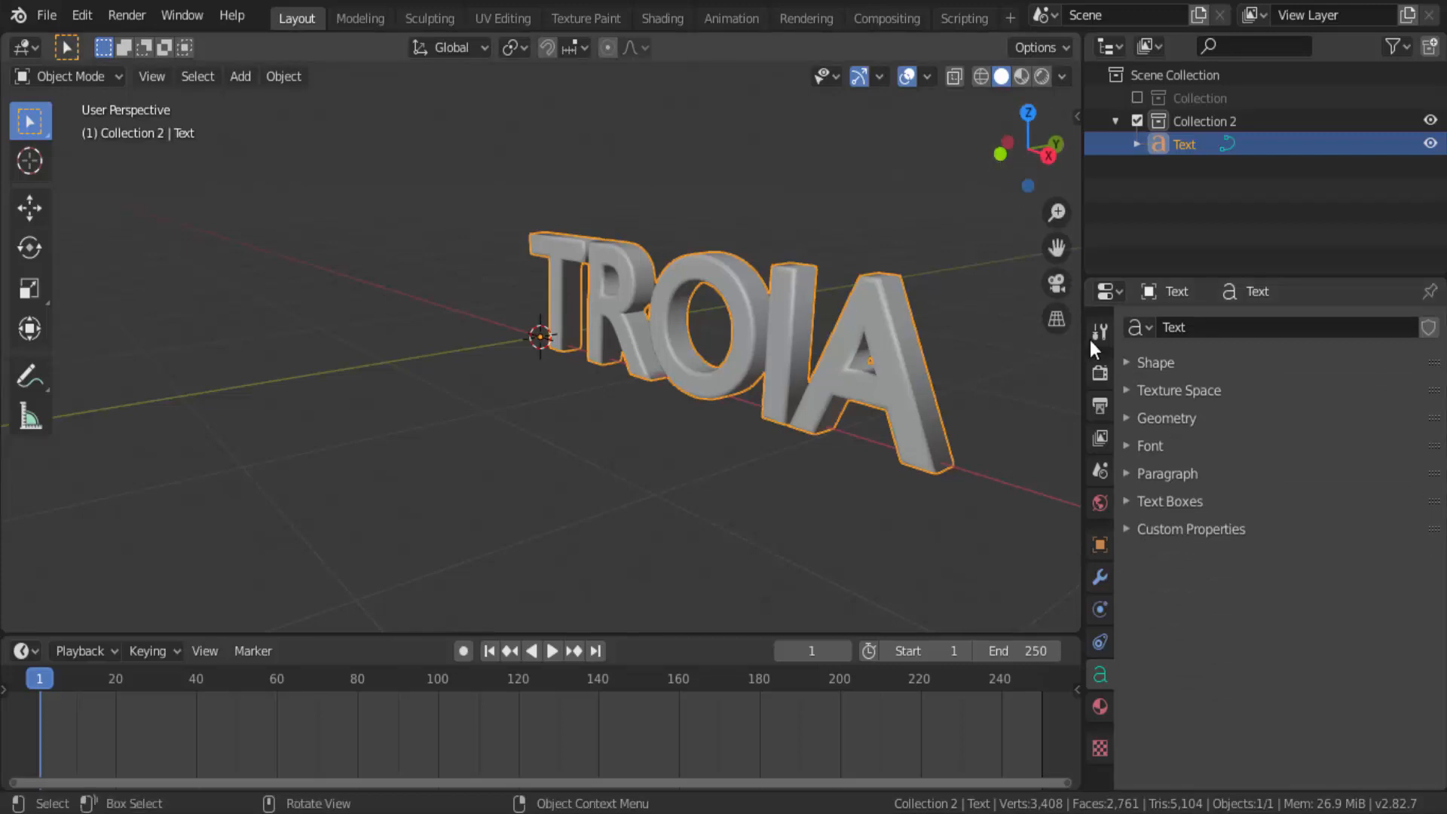
left_click(1128, 446)
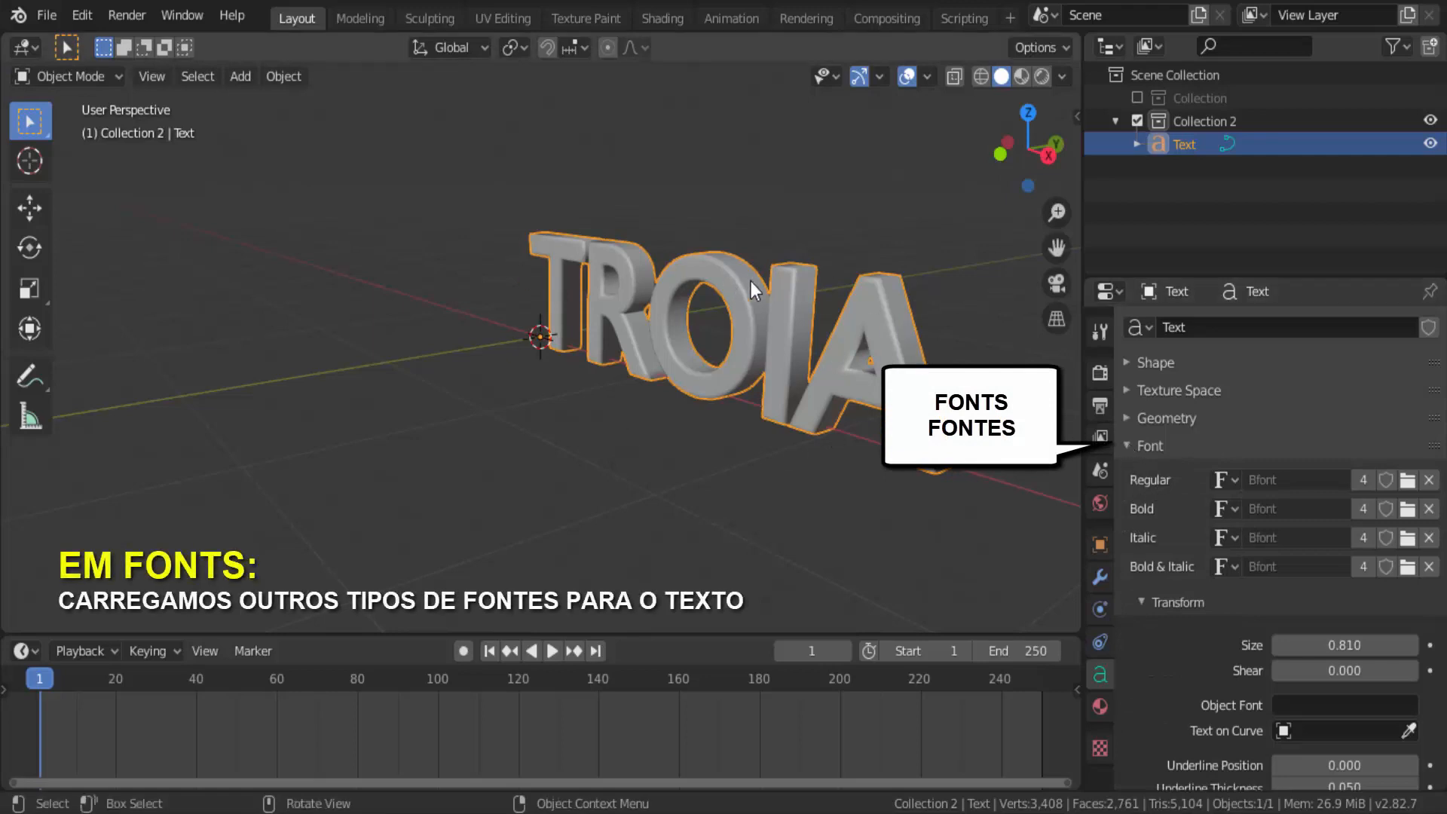
left_click(1000, 155)
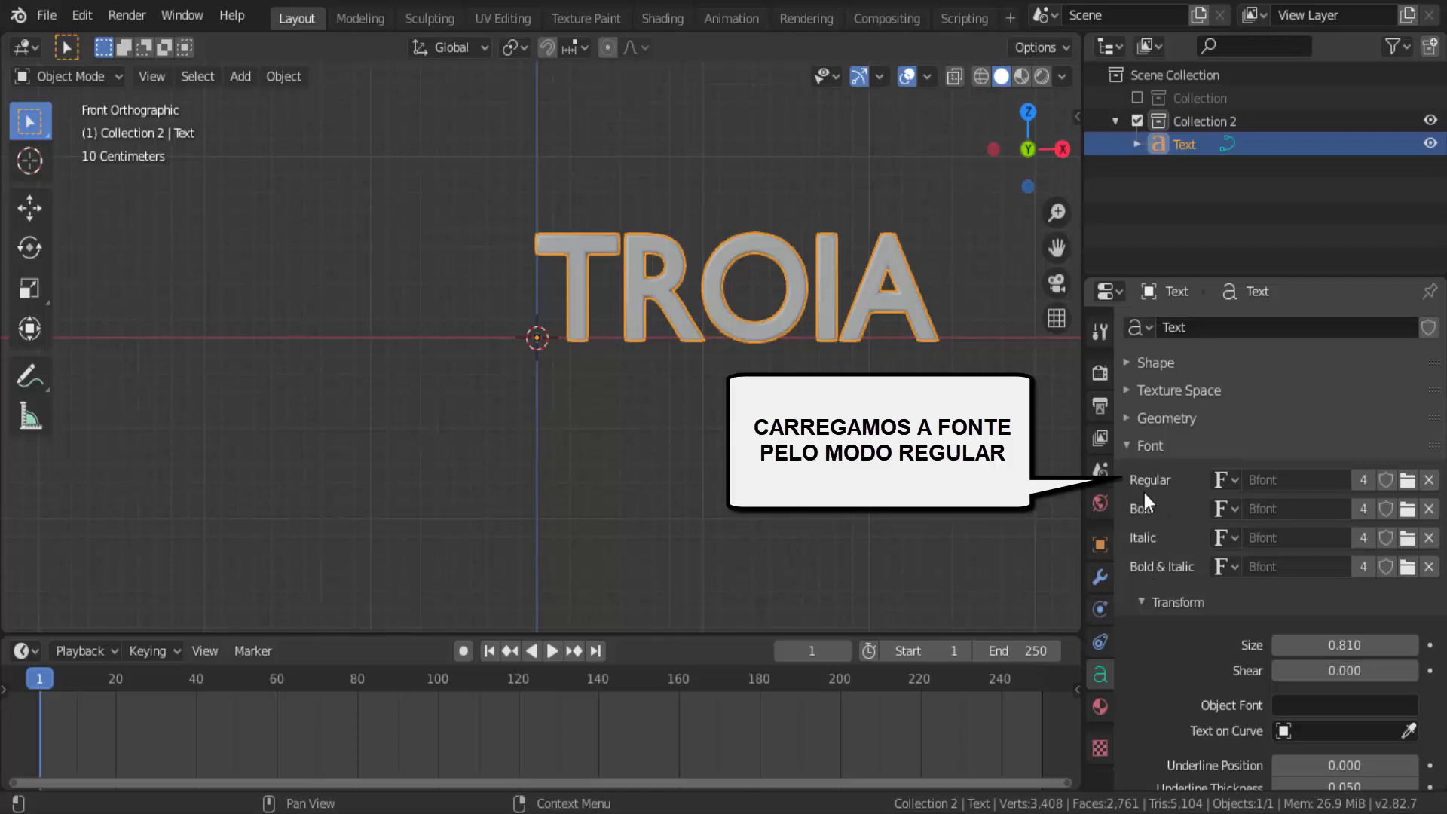
left_click(1405, 486)
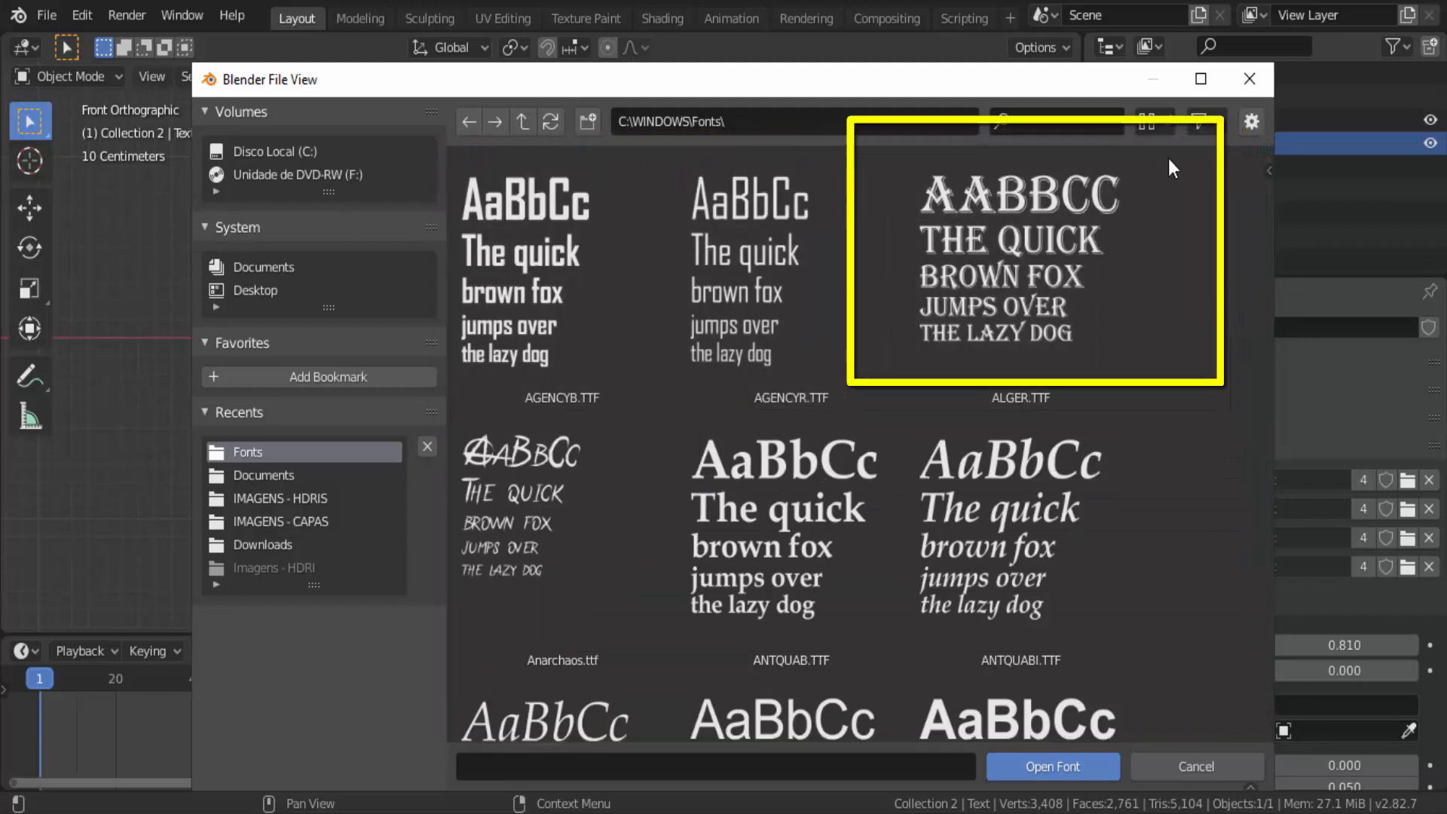
Try the vertical and horizontal list displays for the font files, then return to thumbnails and look through the fonts.
left_click(1170, 126)
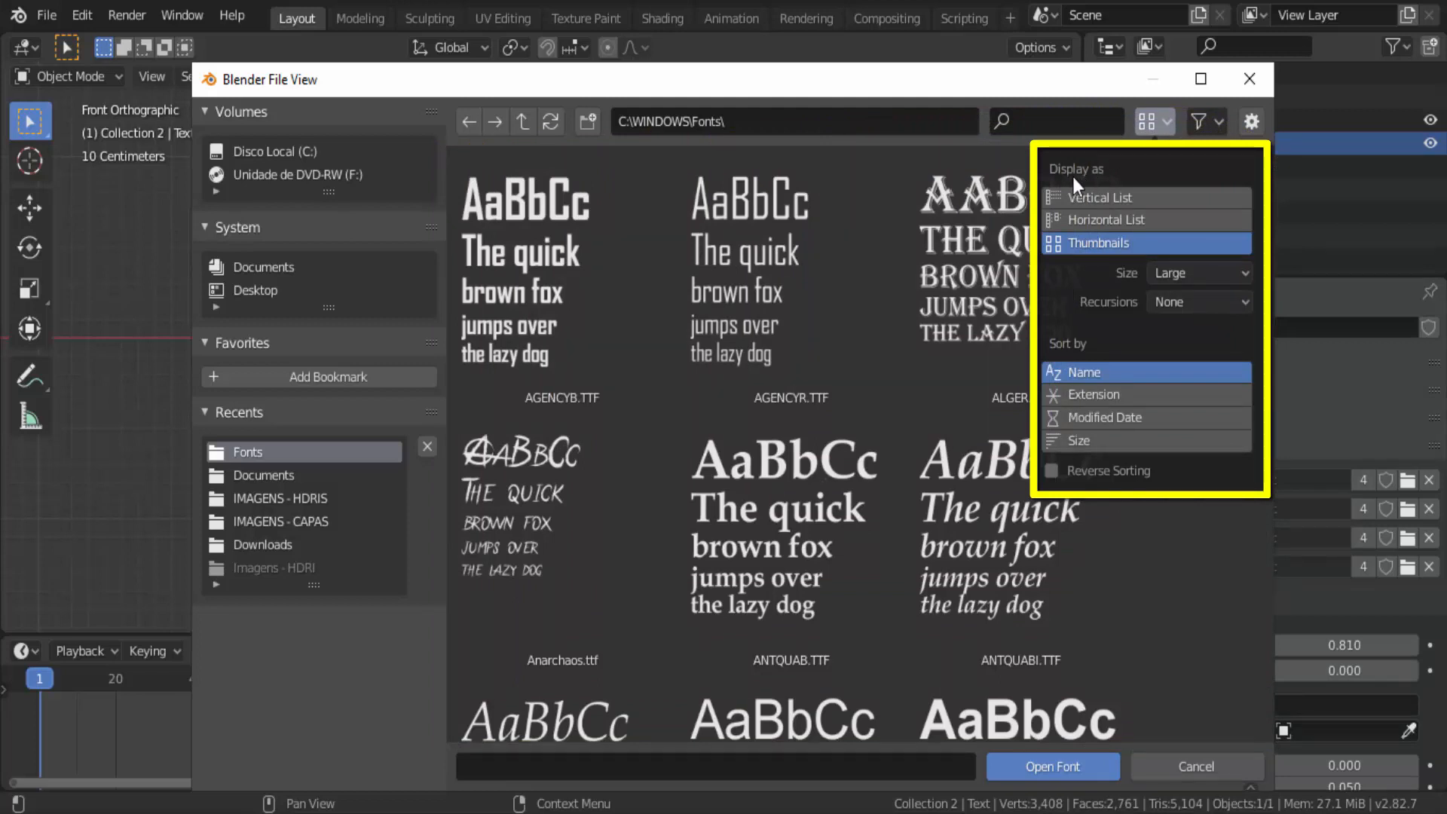
left_click(1111, 198)
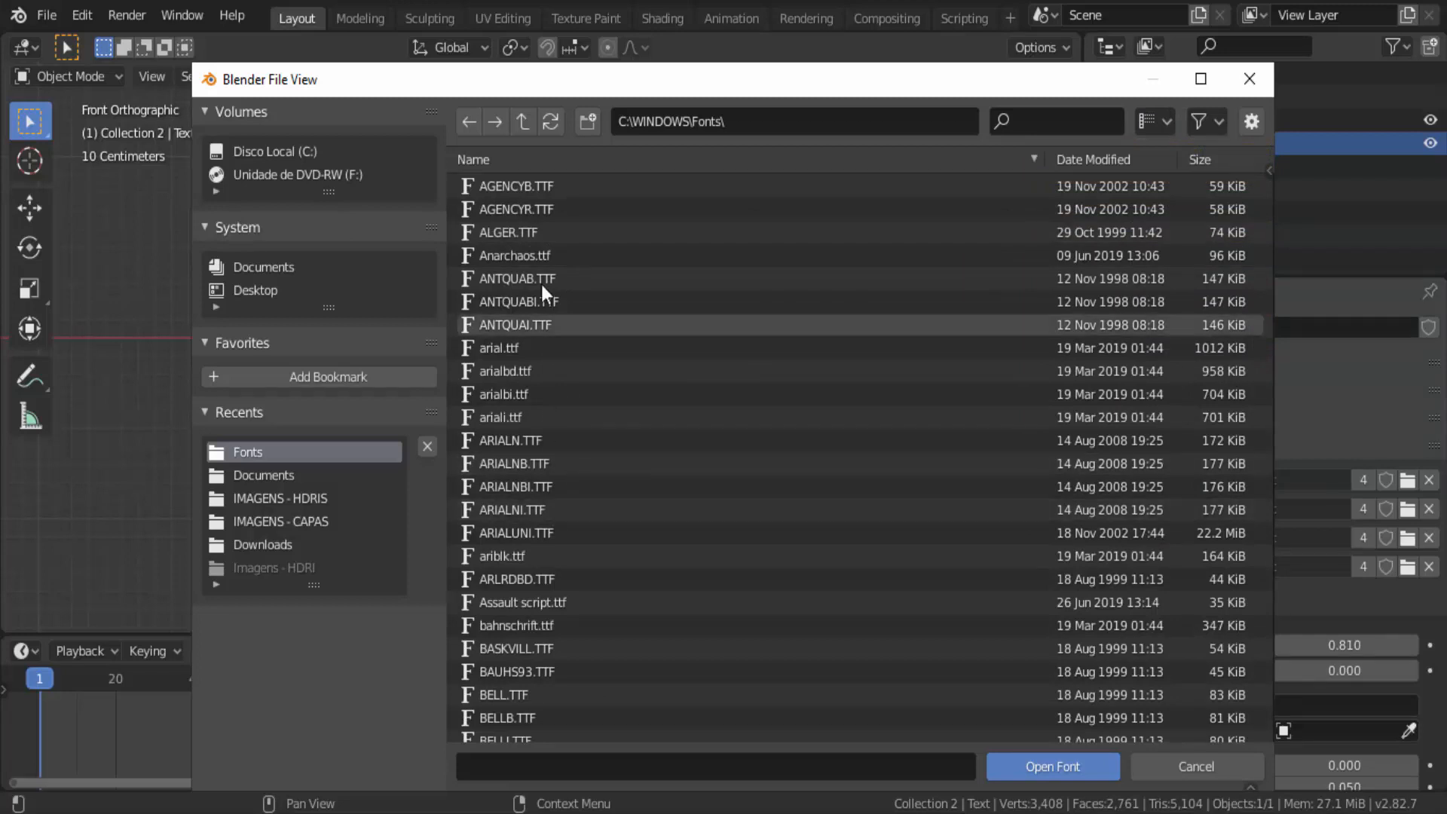
left_click(1168, 123)
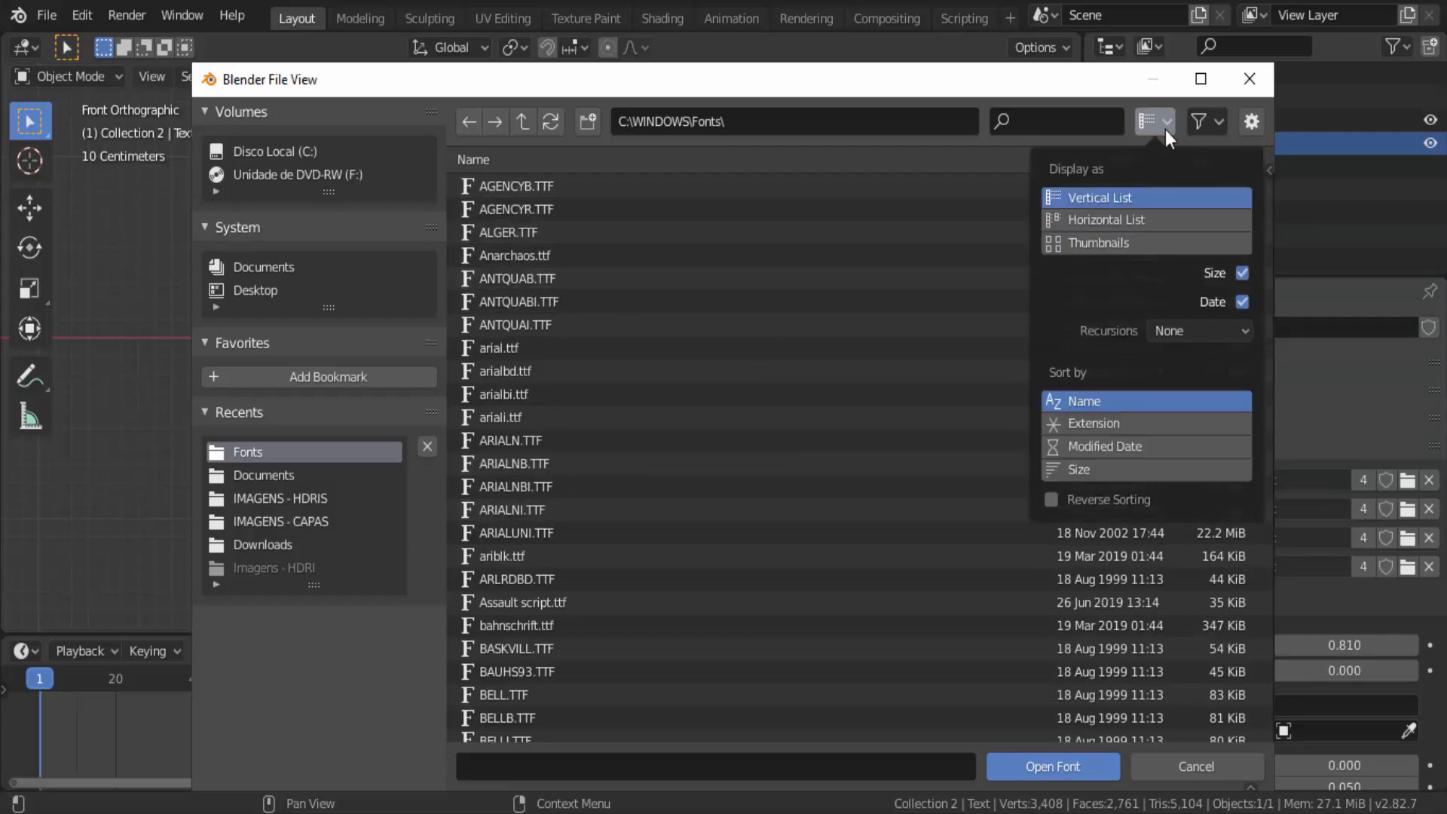
left_click(1096, 218)
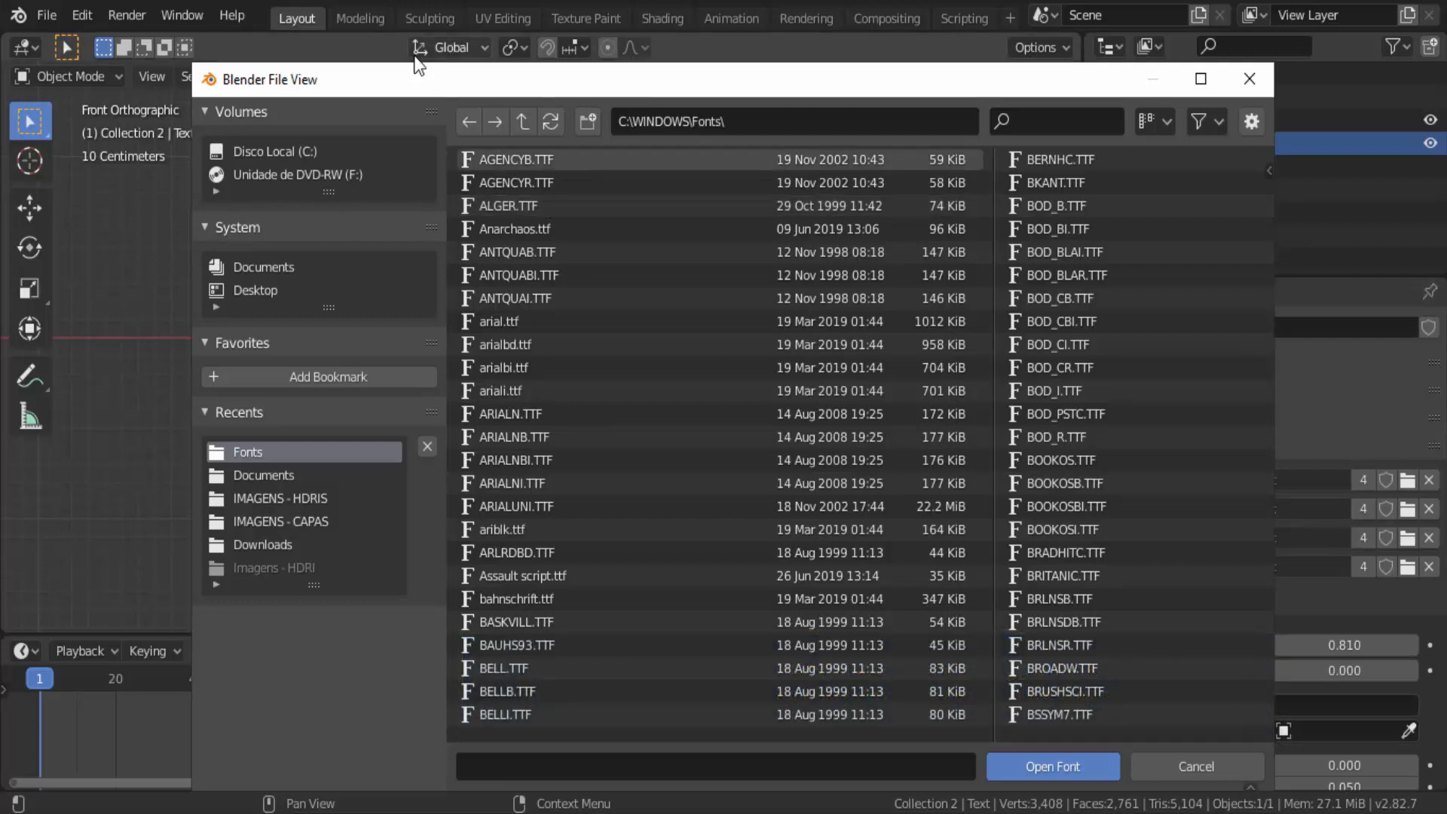
left_click(1155, 121)
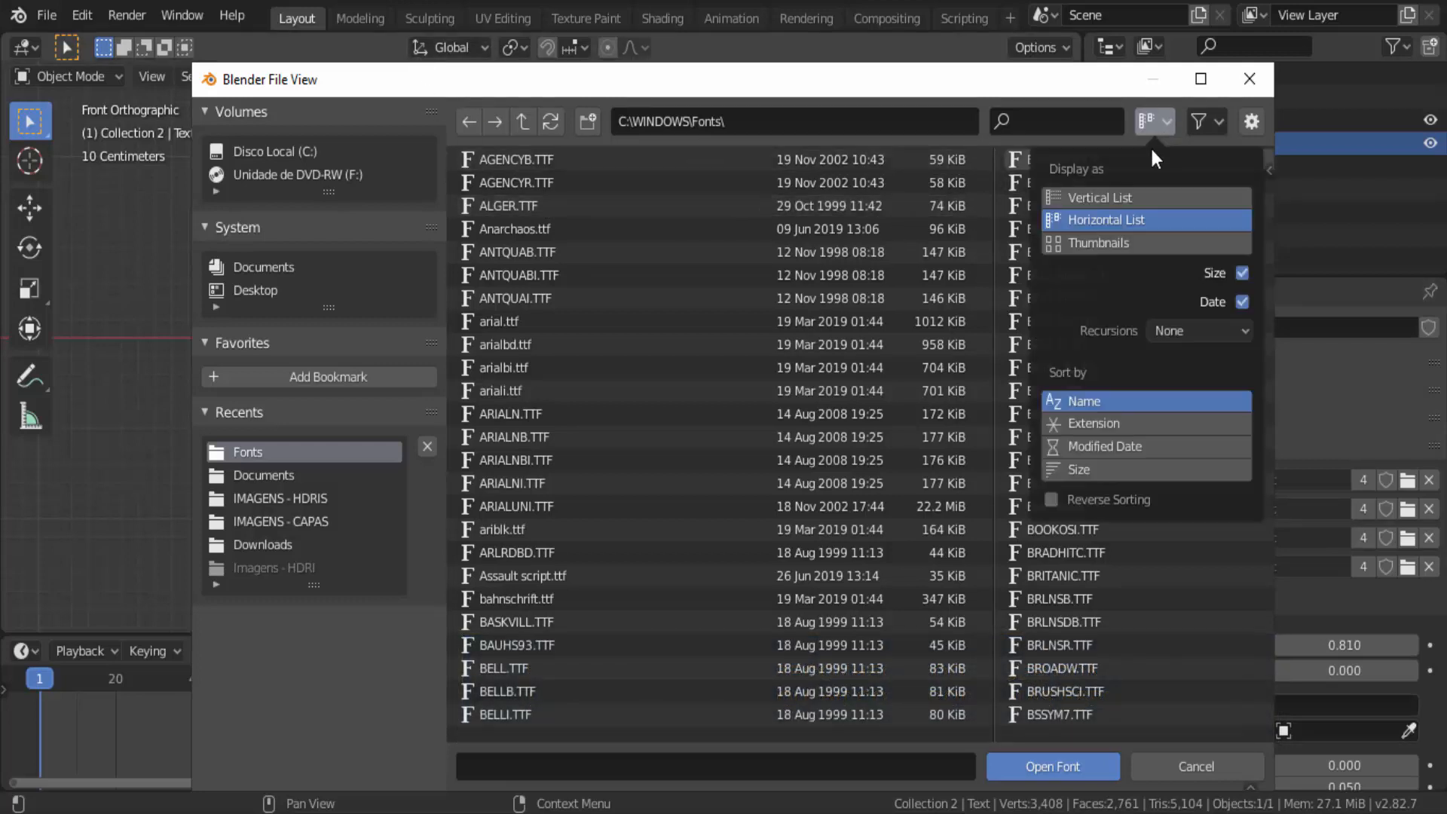
left_click(1096, 241)
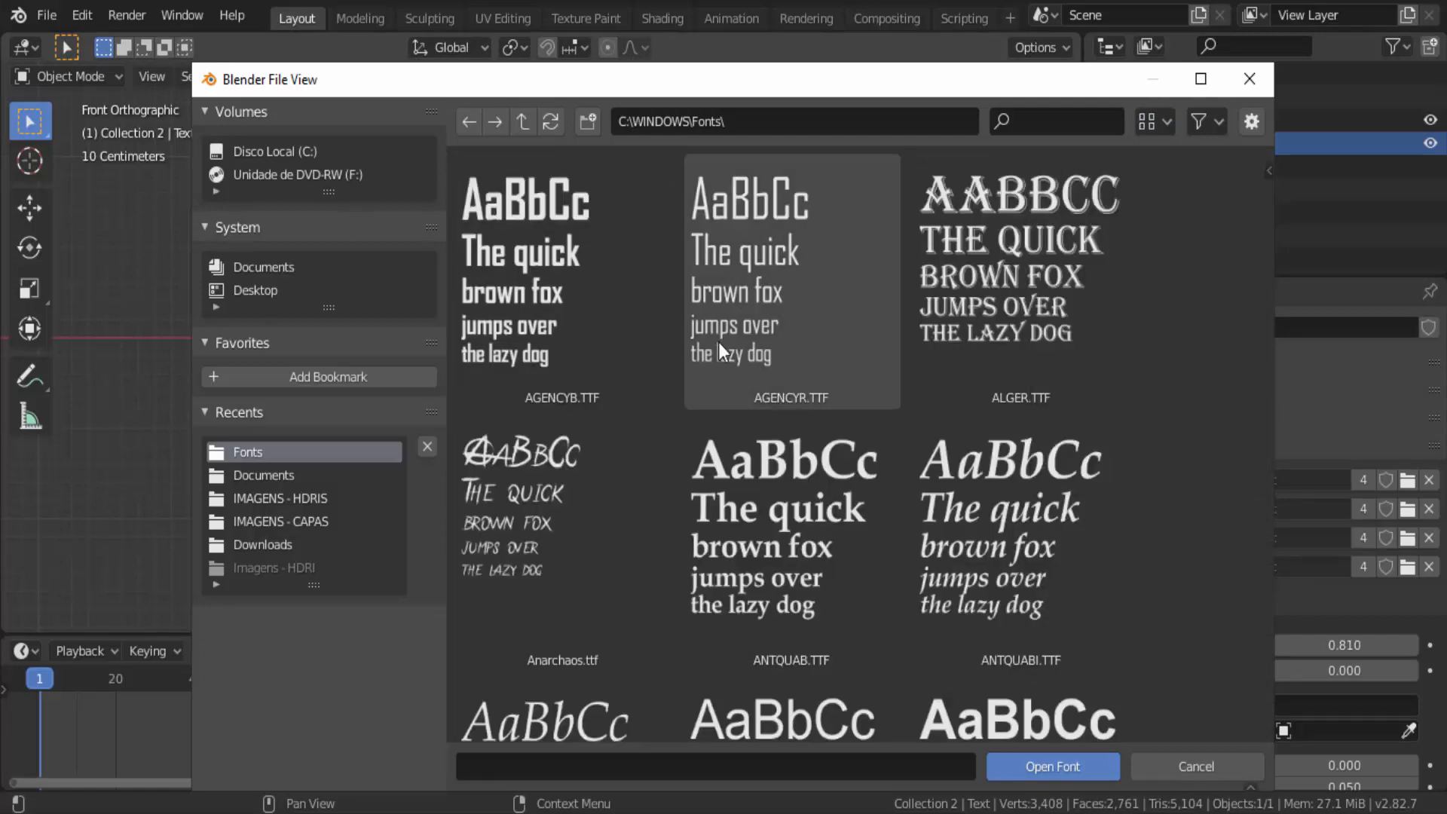
scroll(718, 342, "down", 10)
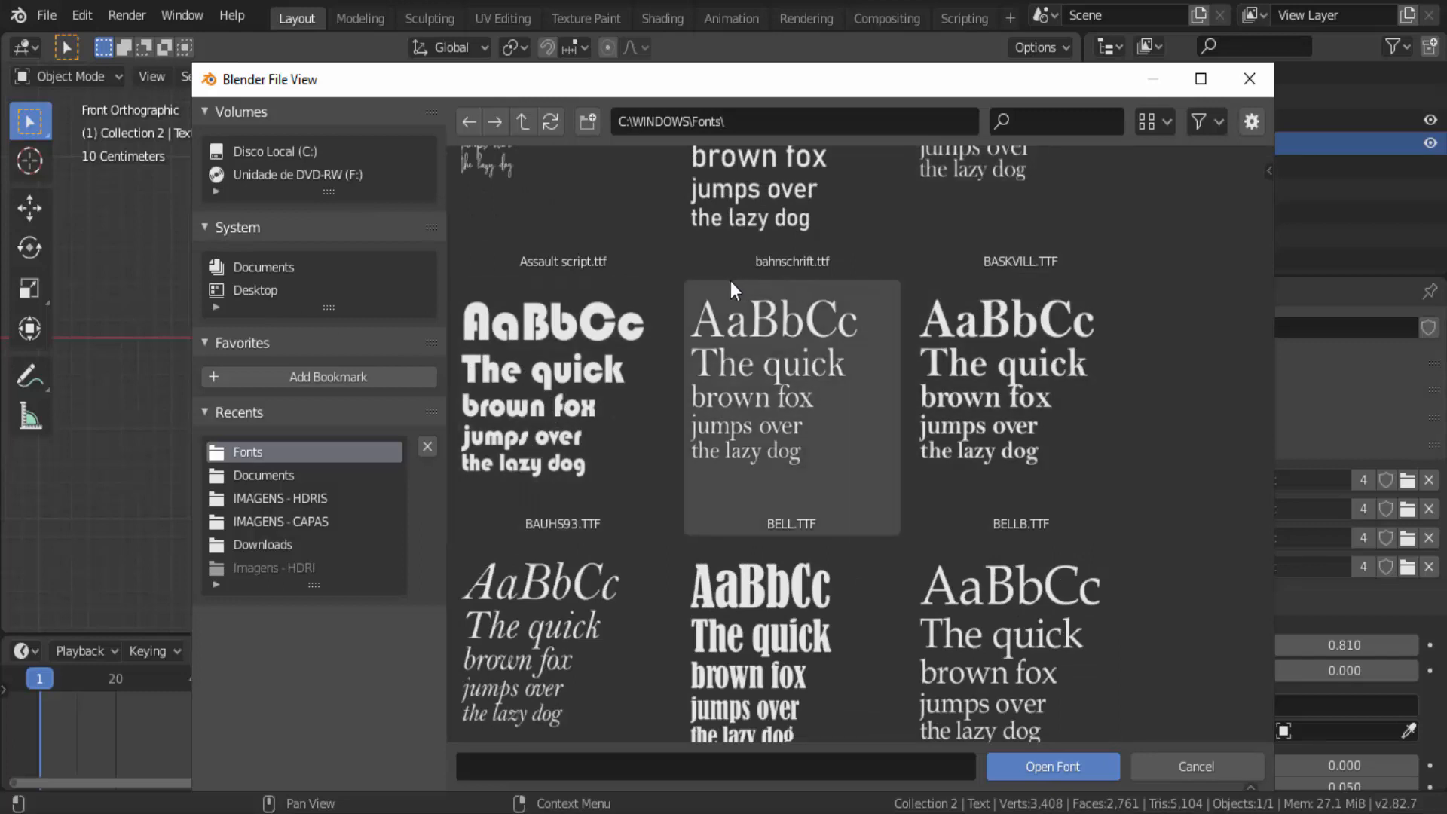
Try the Tiny, Small and Regular thumbnail sizes for the font previews, then return to Large.
left_click(1165, 121)
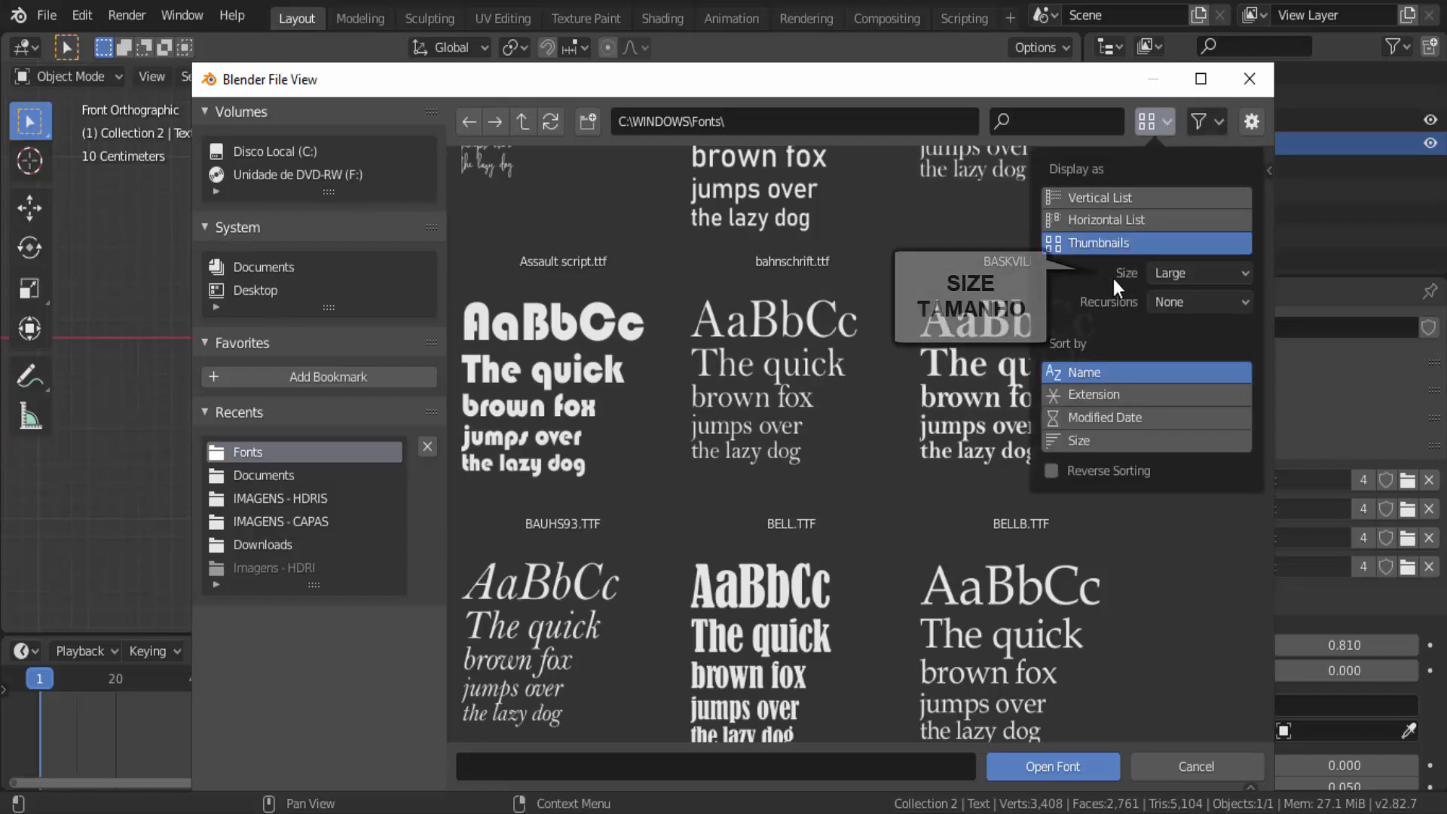
left_click(1188, 276)
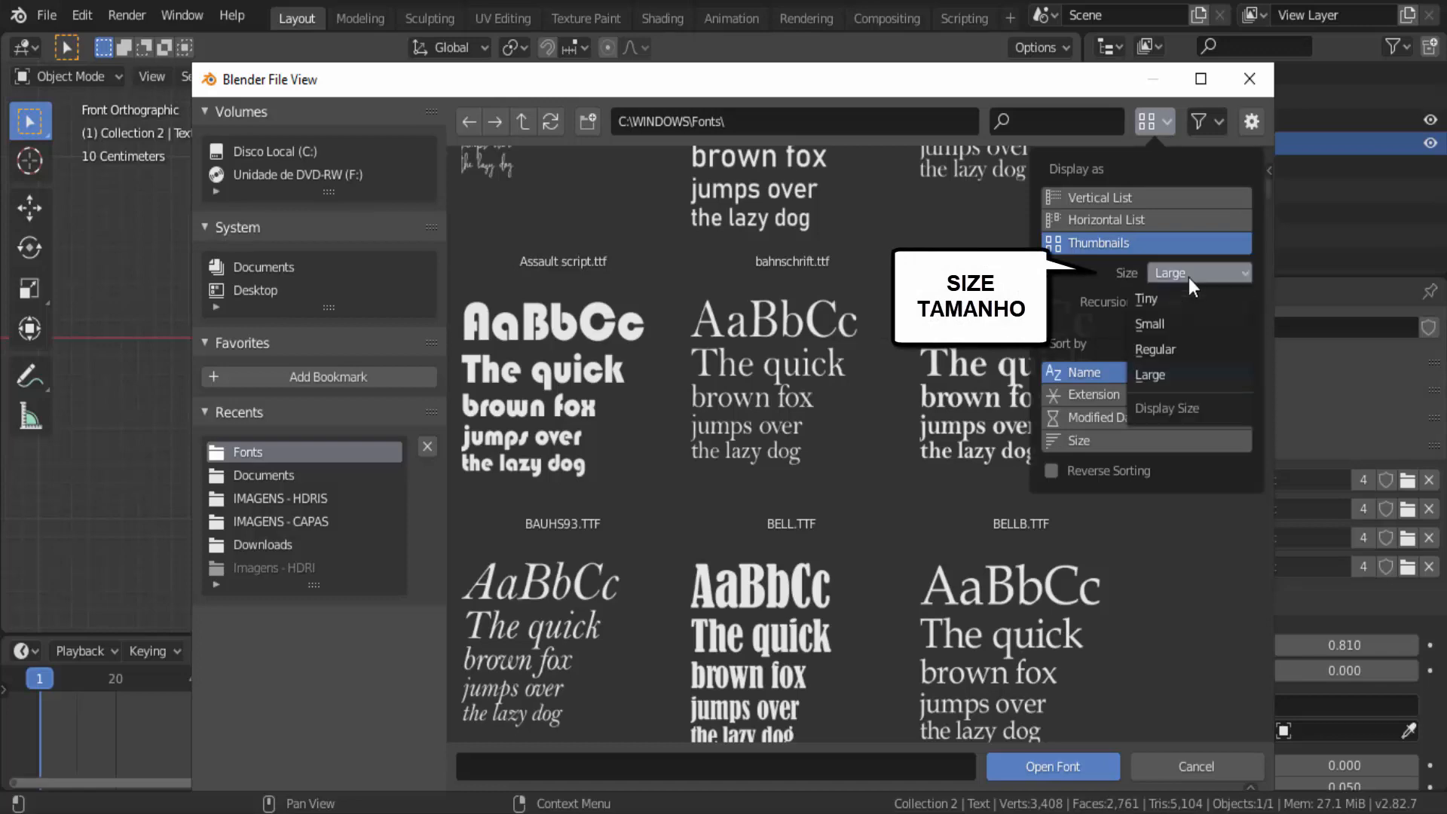
left_click(1150, 295)
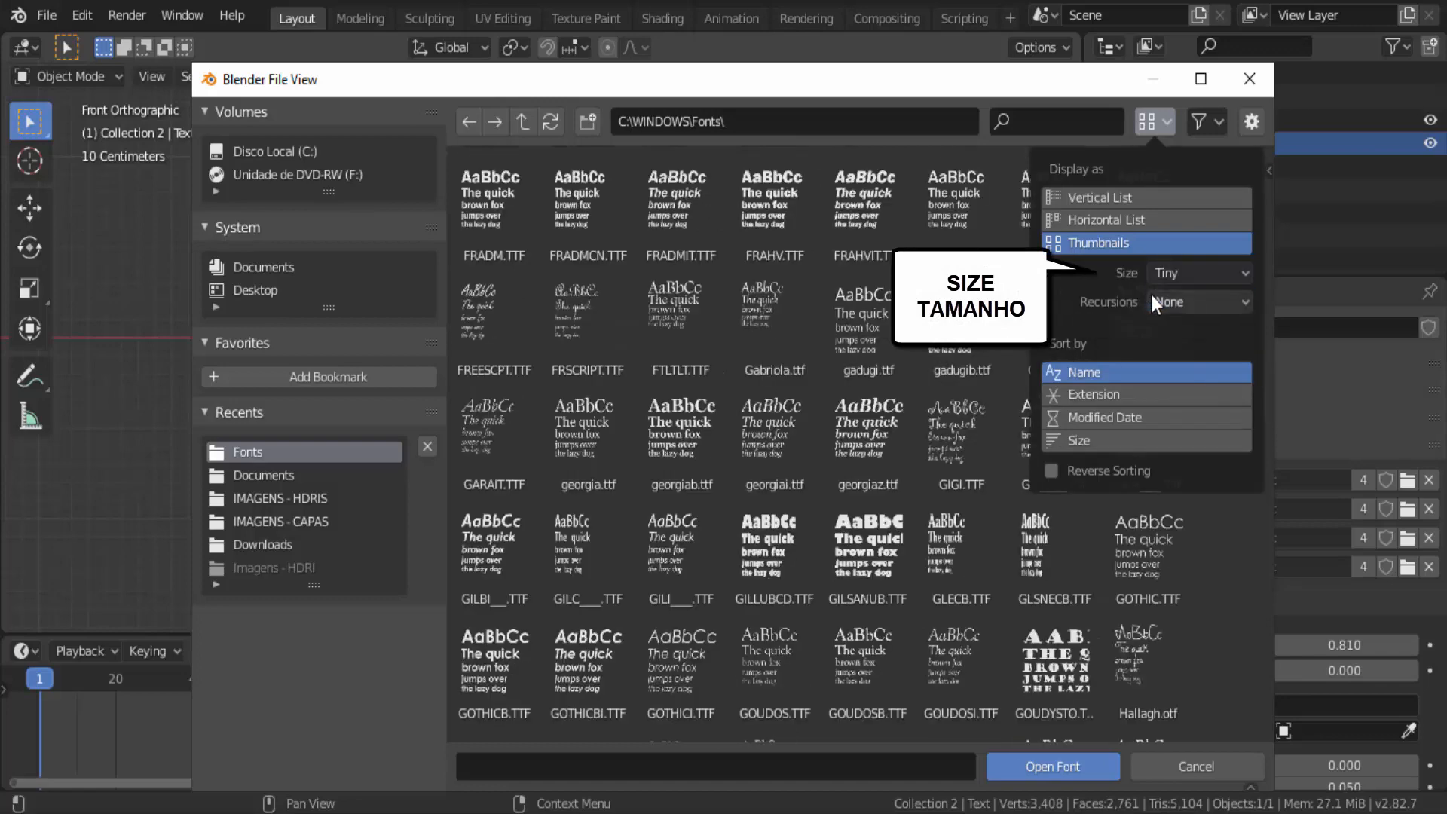
left_click(1177, 274)
left_click(1153, 324)
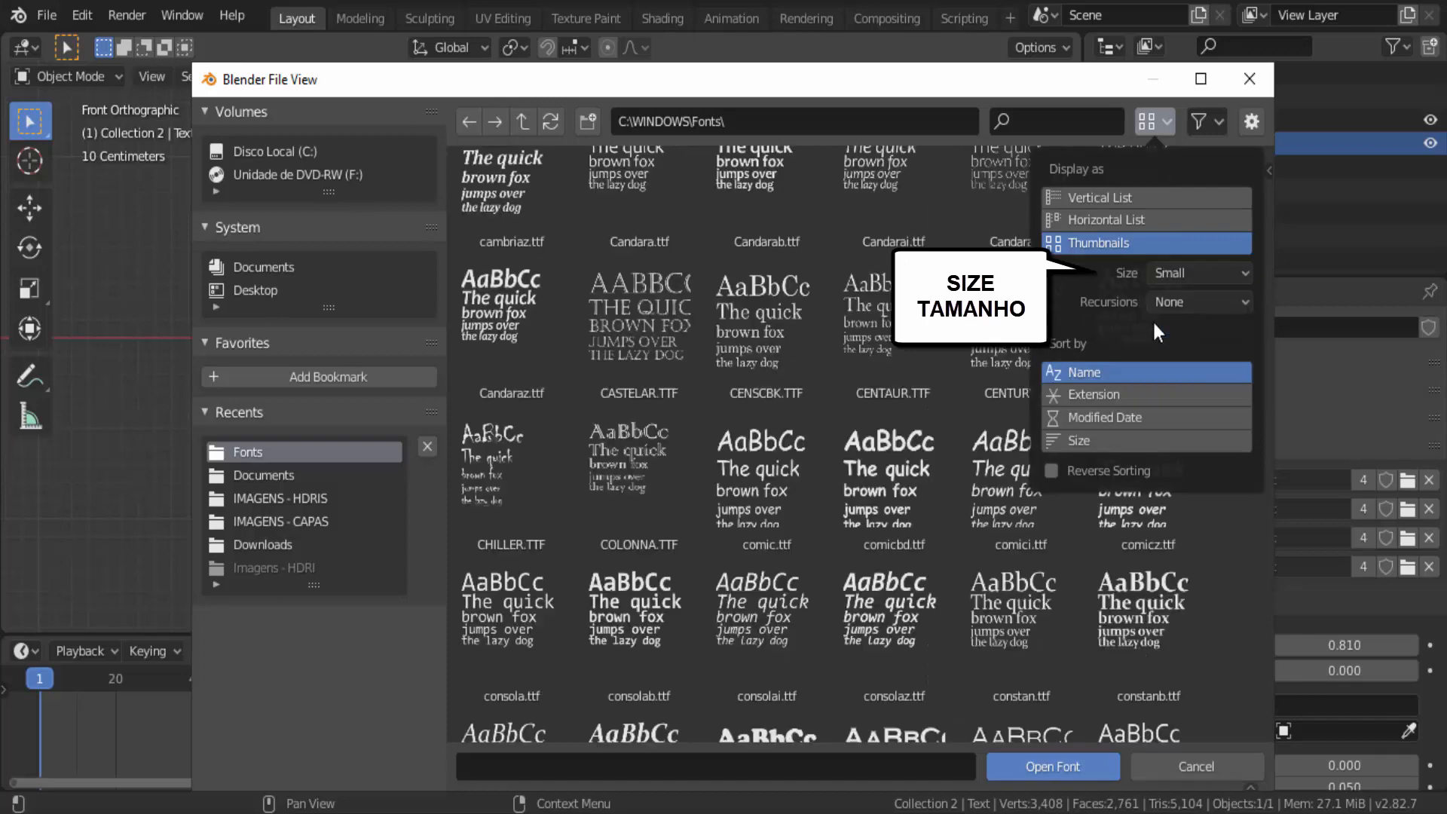
left_click(1178, 274)
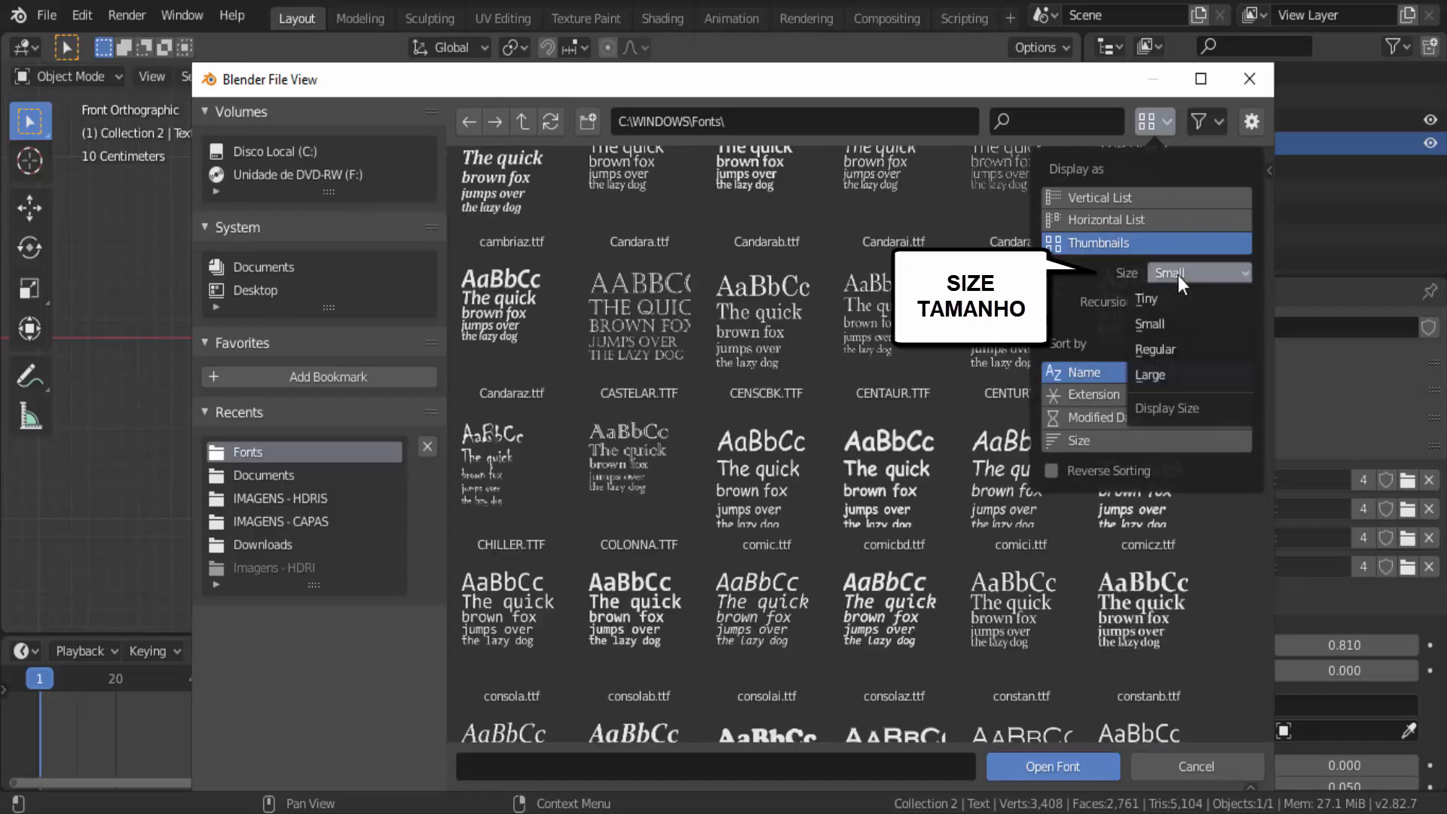
left_click(1156, 349)
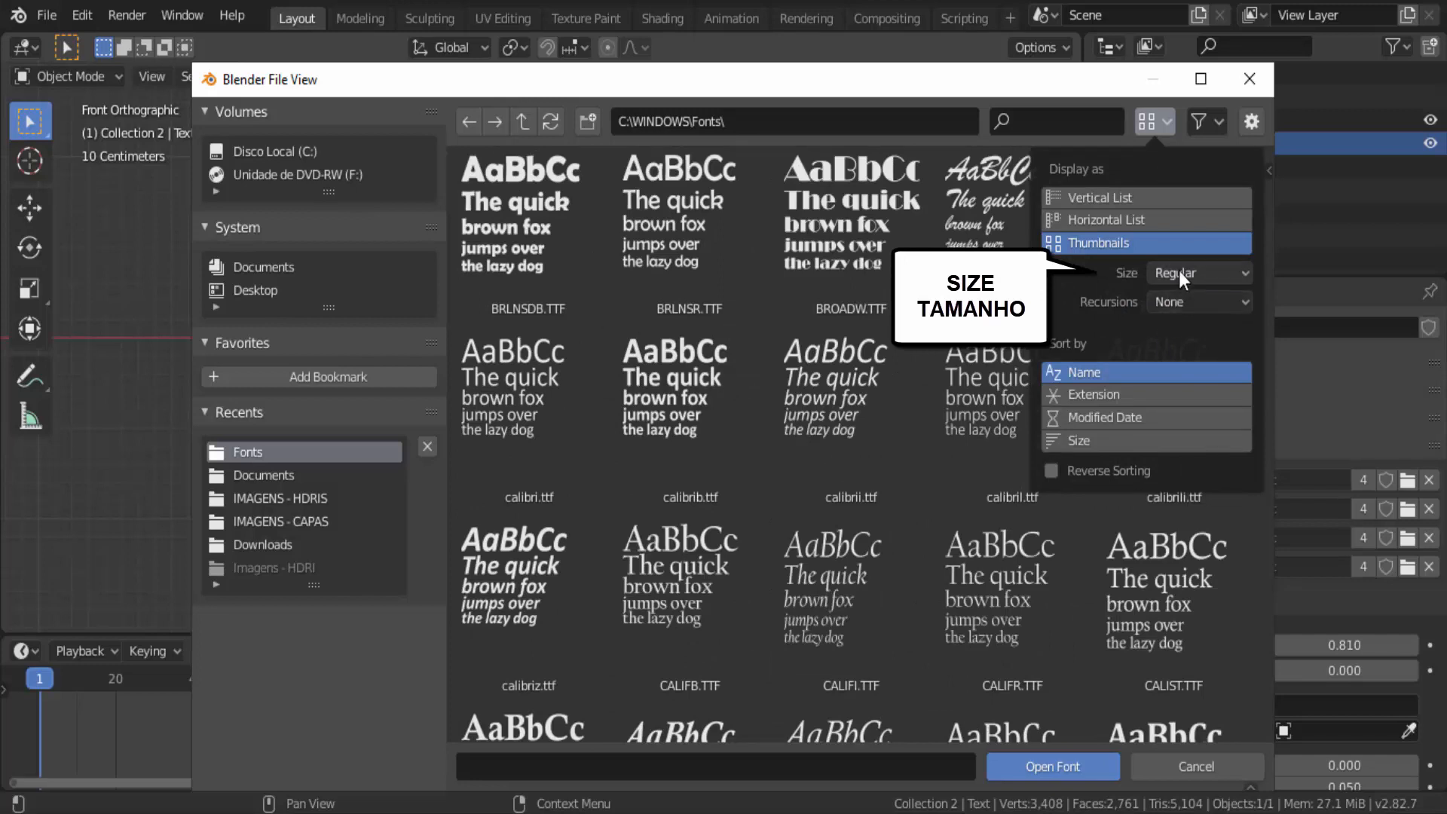
left_click(1179, 273)
left_click(1161, 373)
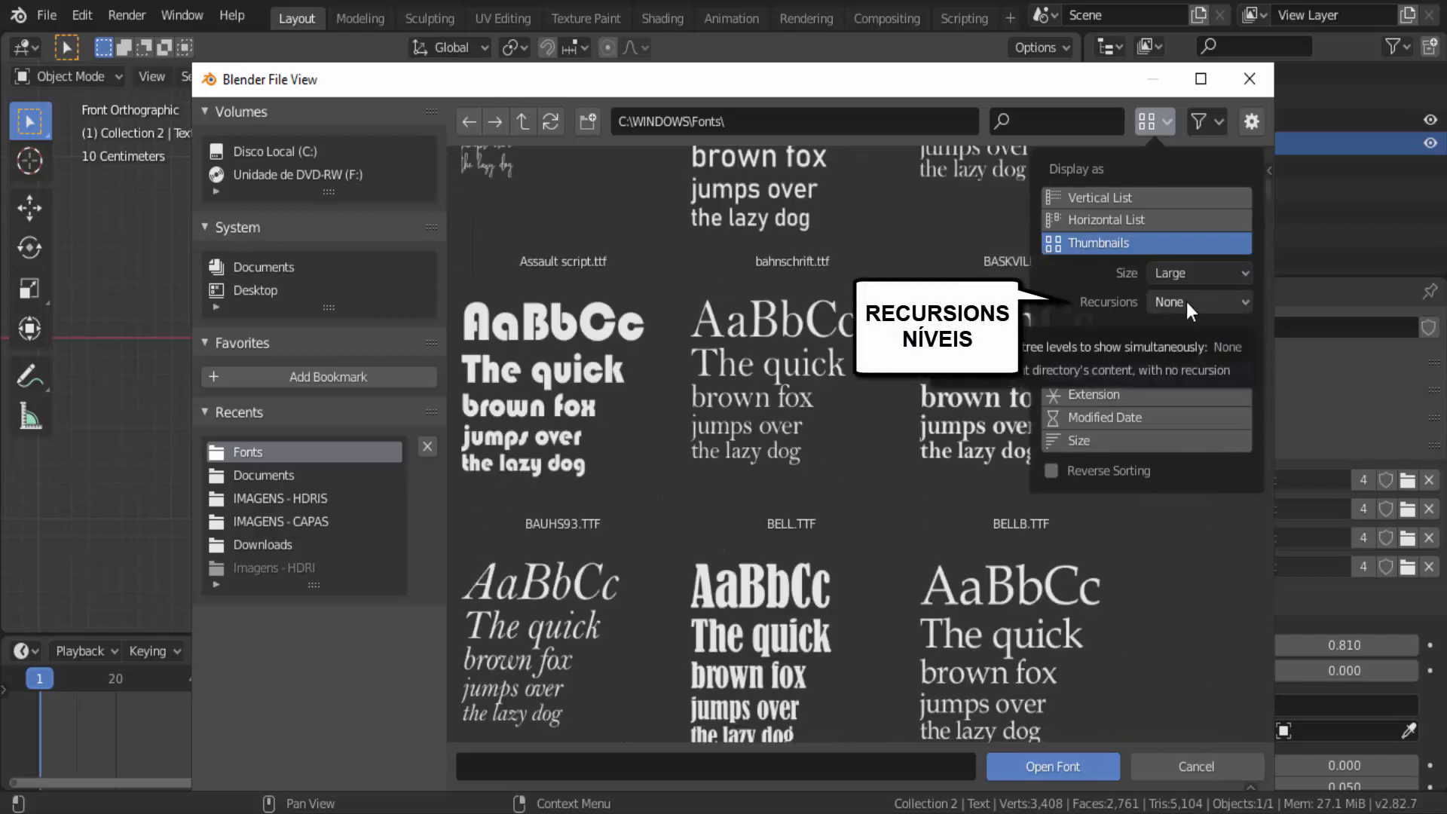
Load BAUHS93.TTF as the text's Regular font.
left_click(1246, 301)
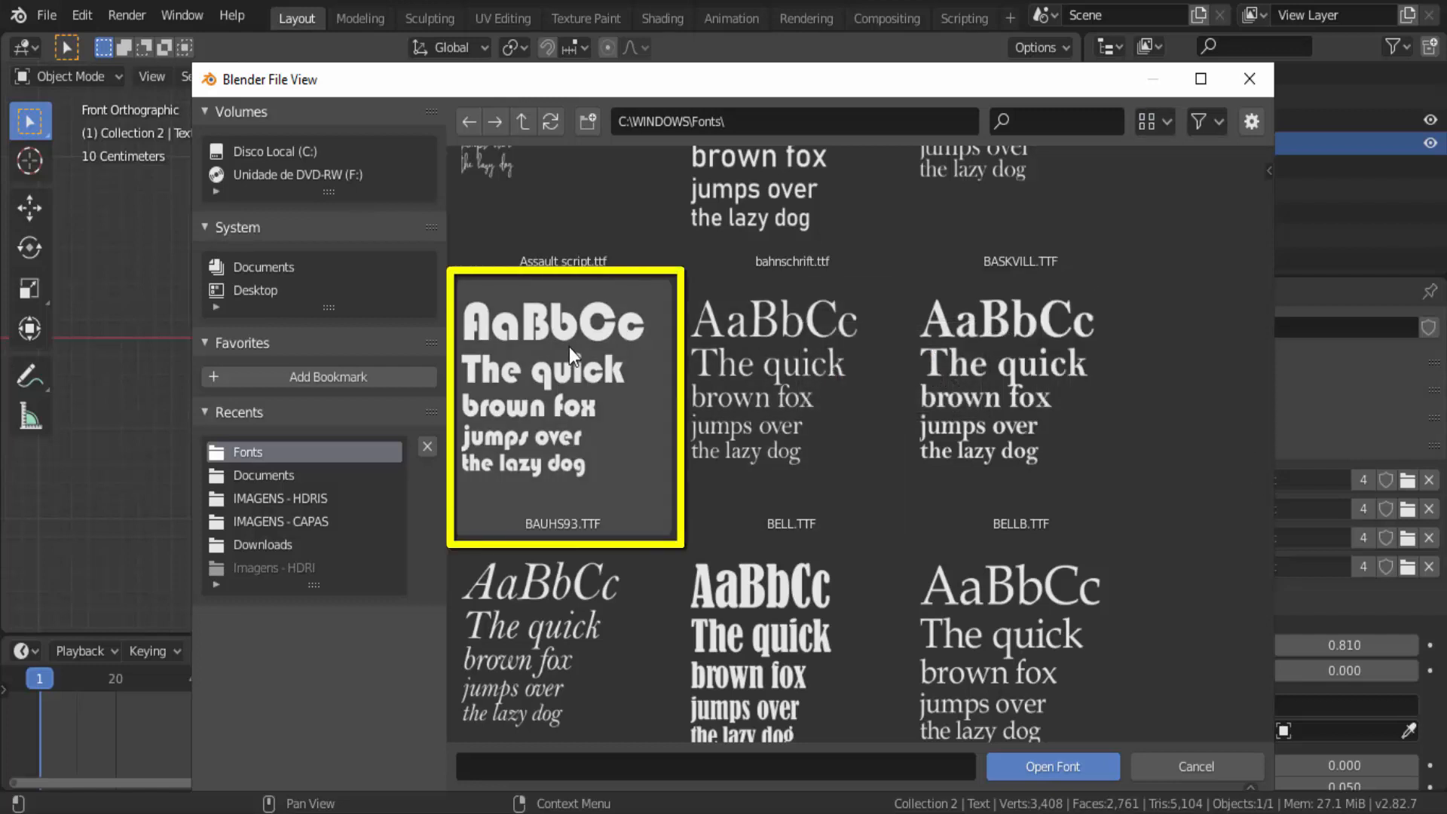
left_click(568, 347)
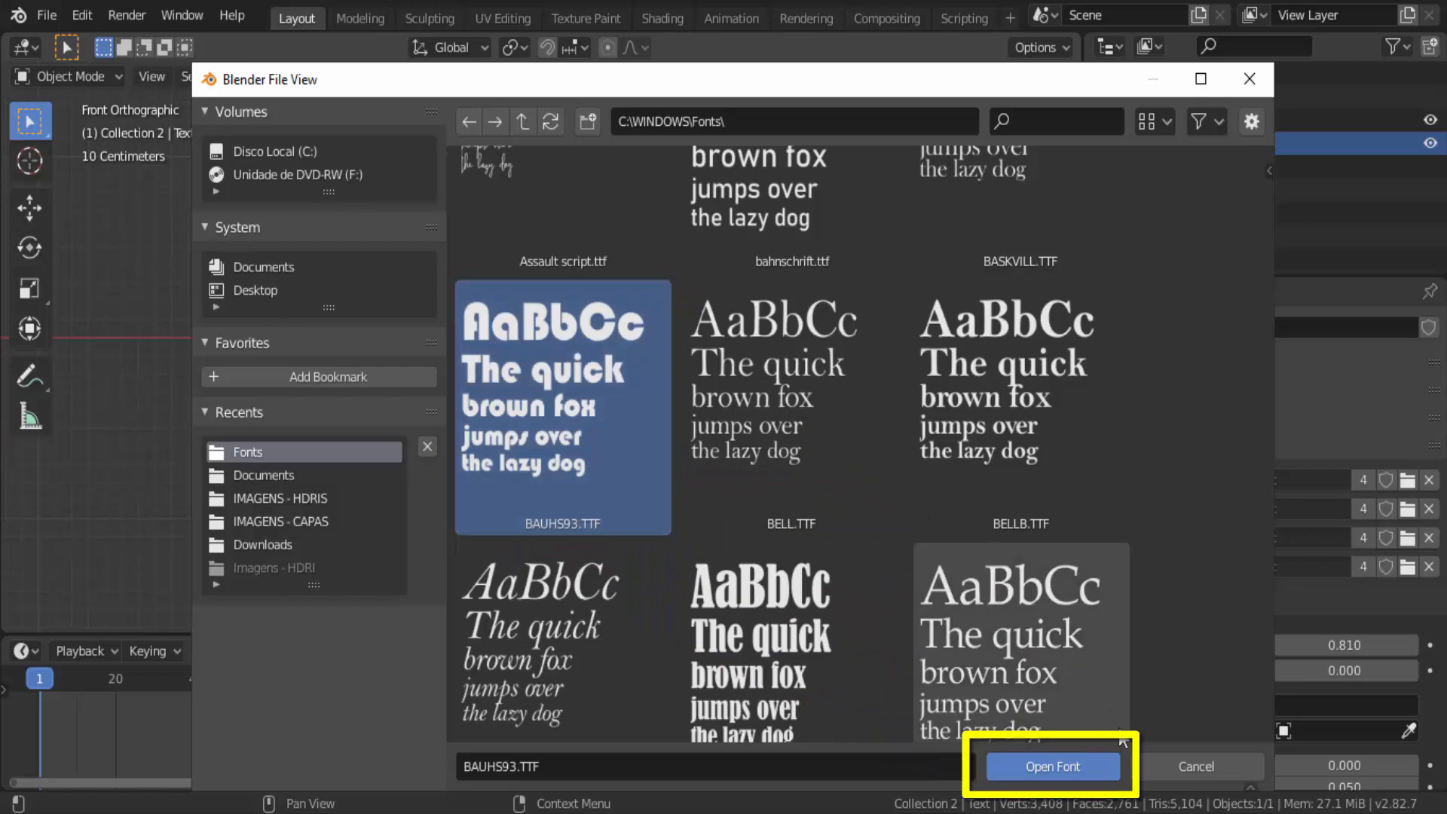
left_click(1097, 768)
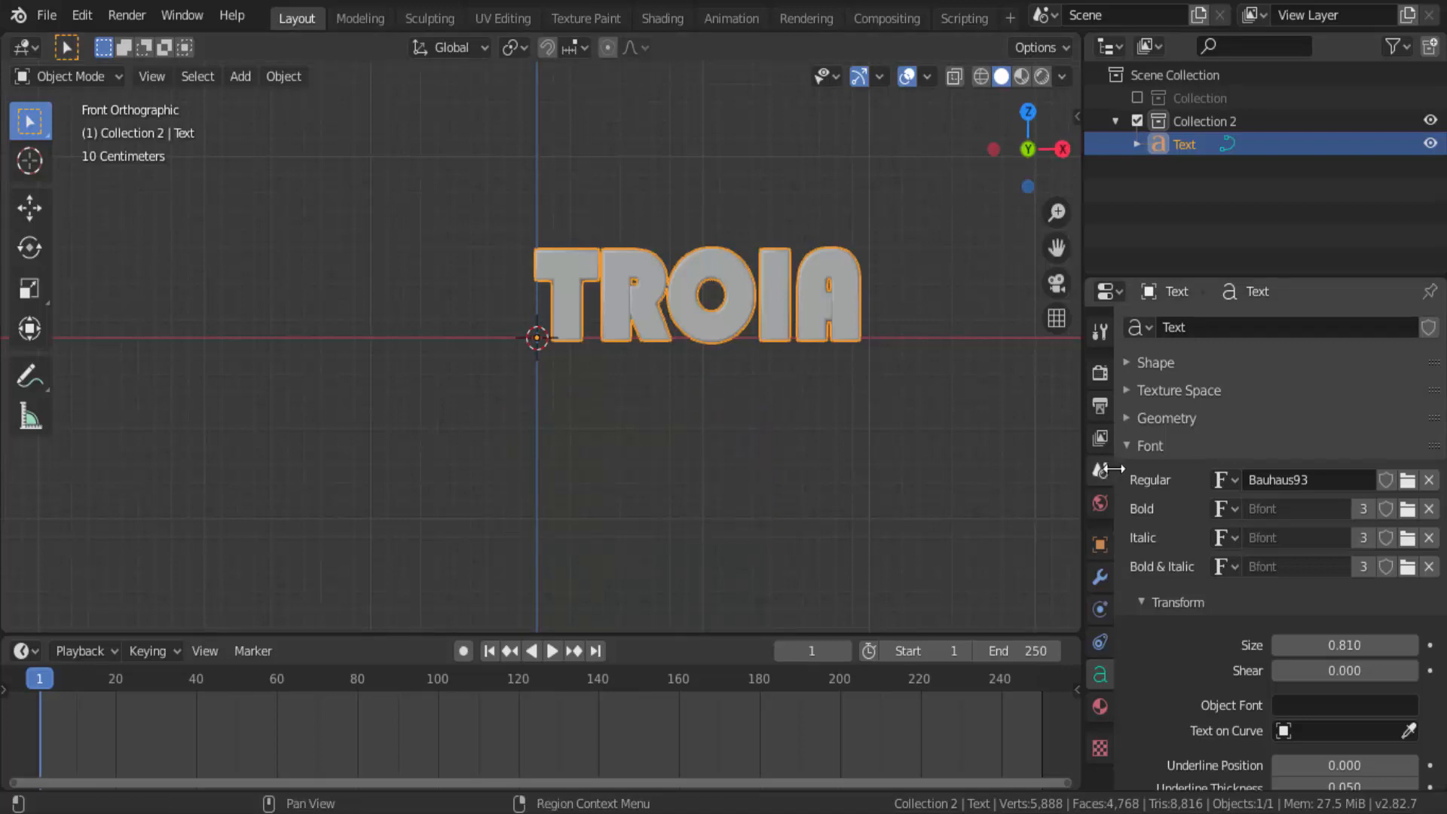
Set the text's Size to 1.010 and try a Shear of 1.000 before returning it to 0.000.
scroll(1129, 443, "down", 4)
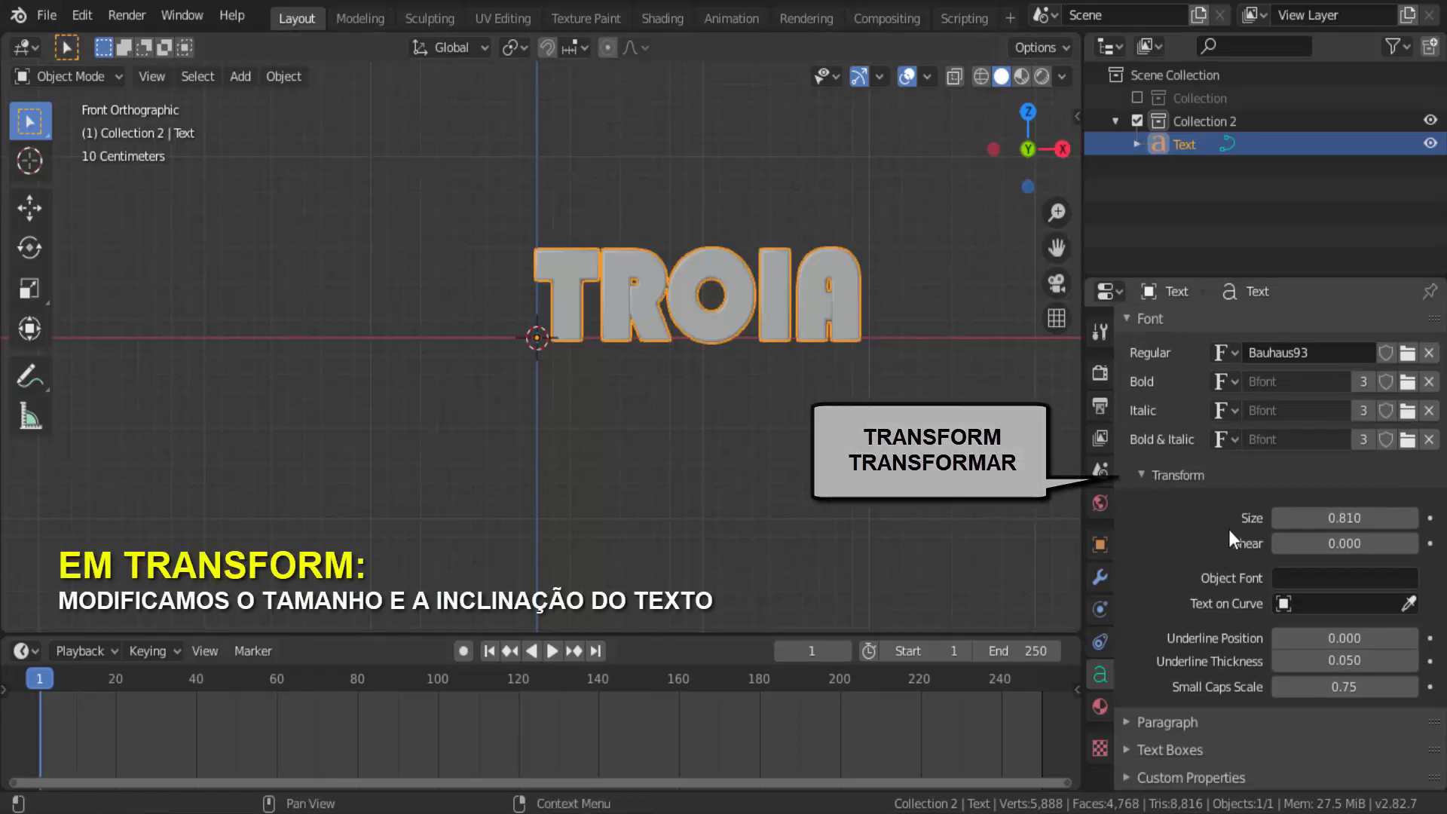
mouse_move(1326, 518)
left_mouse_down()
mouse_move(1387, 518)
mouse_move(1346, 518)
left_mouse_up()
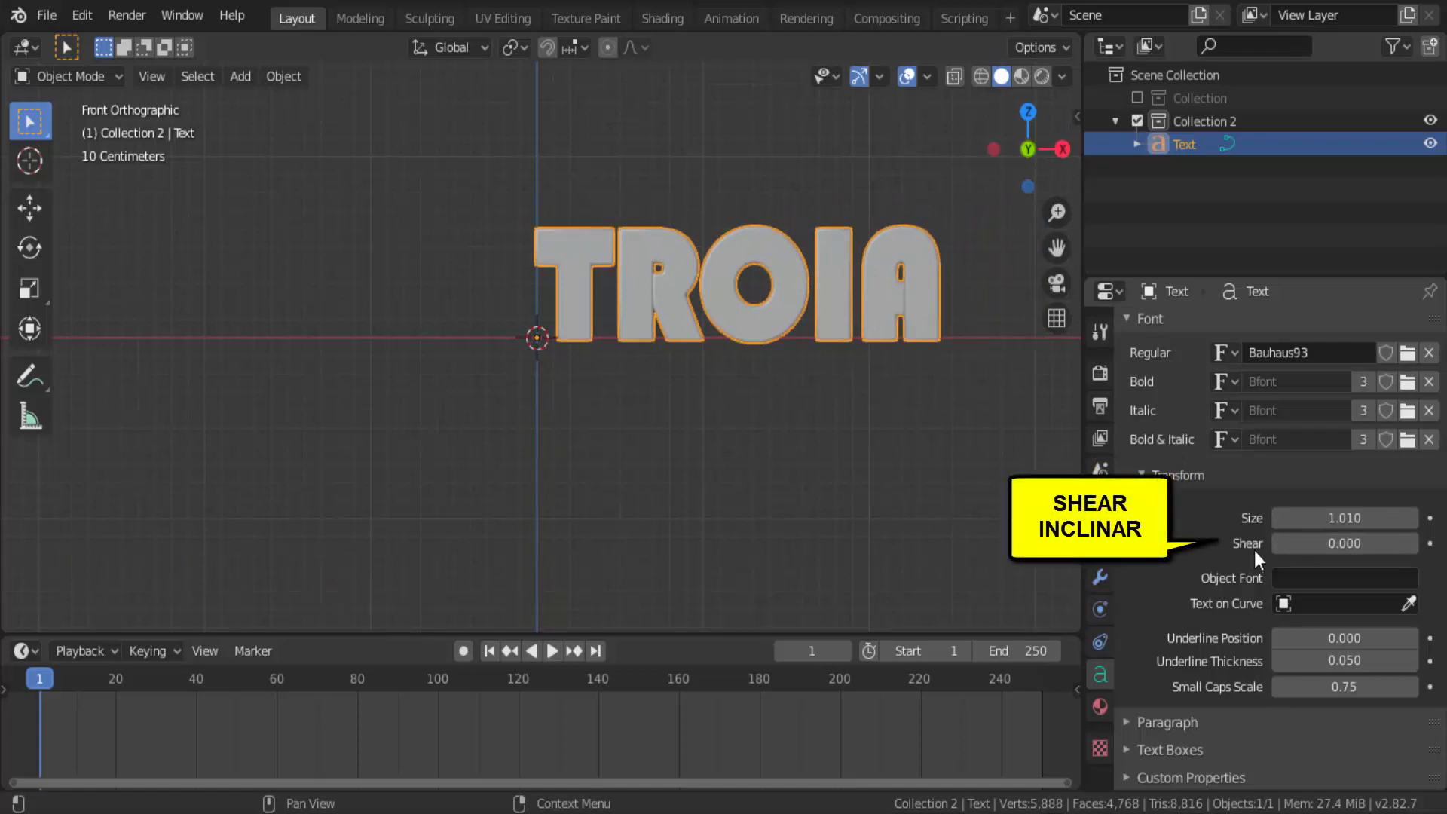
left_click_drag(1281, 543, 1406, 543)
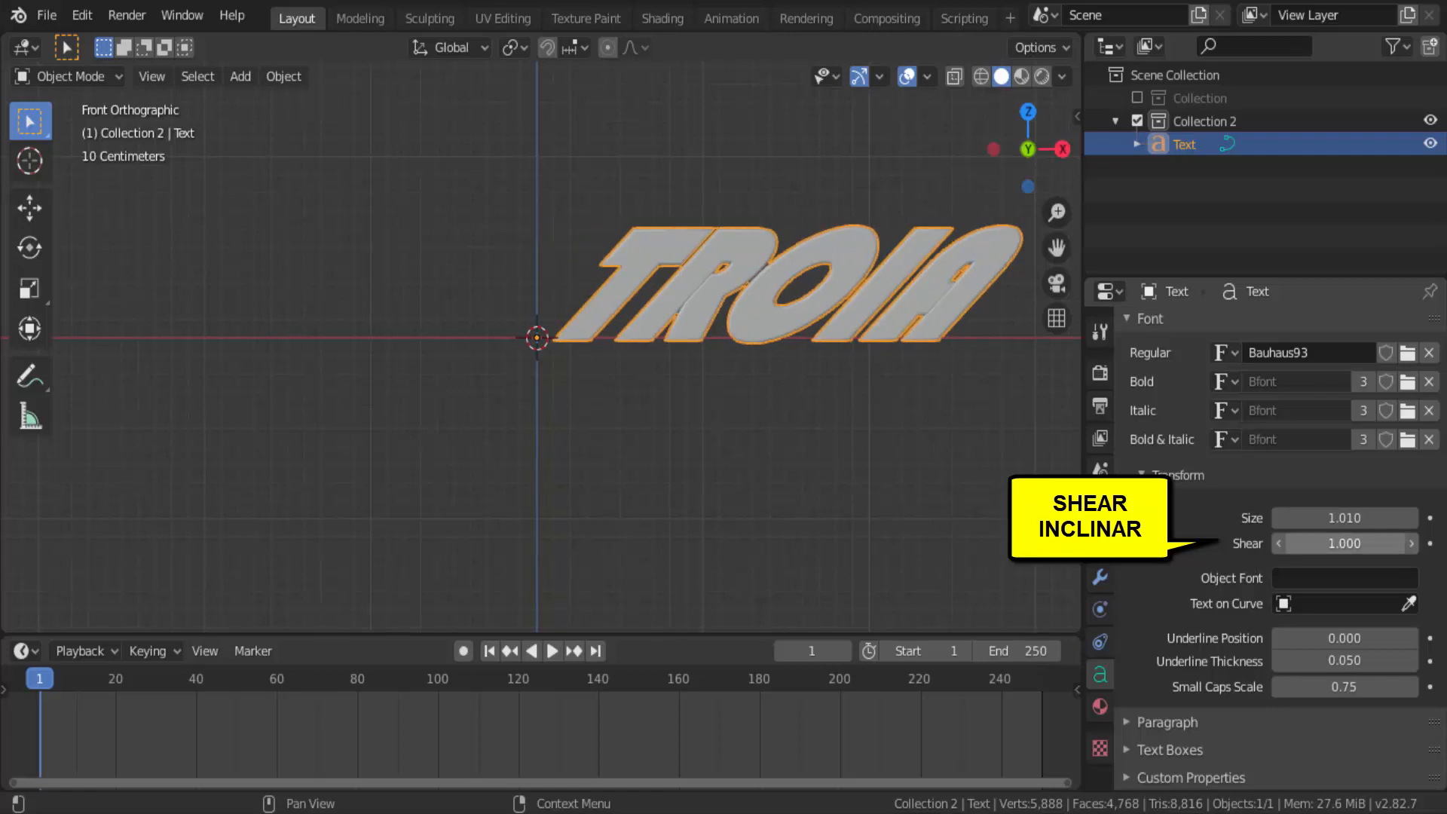
left_click_drag(1407, 543, 1344, 544)
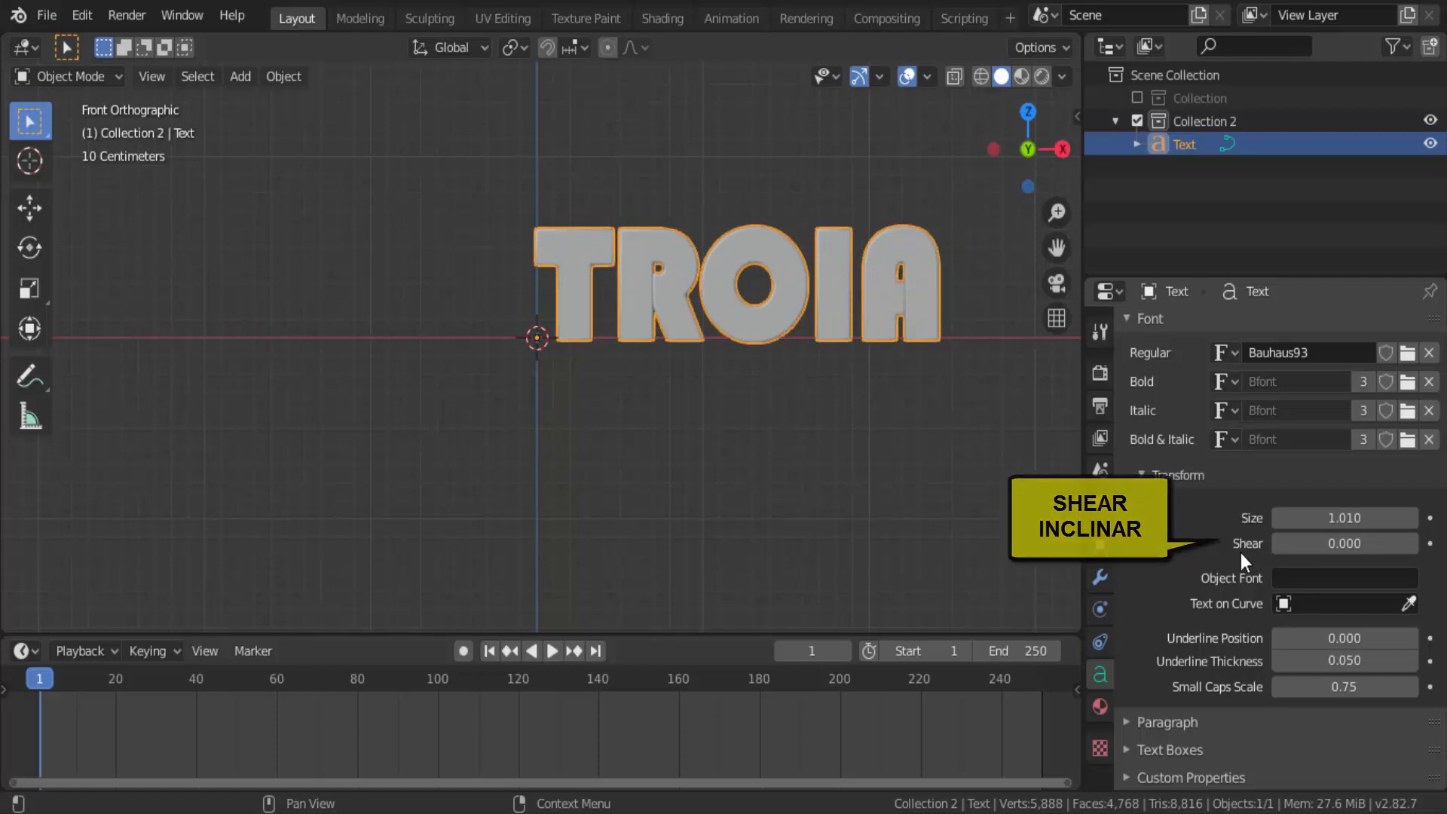
Add a Bezier curve to the scene at the text's origin.
scroll(586, 421, "down", 1)
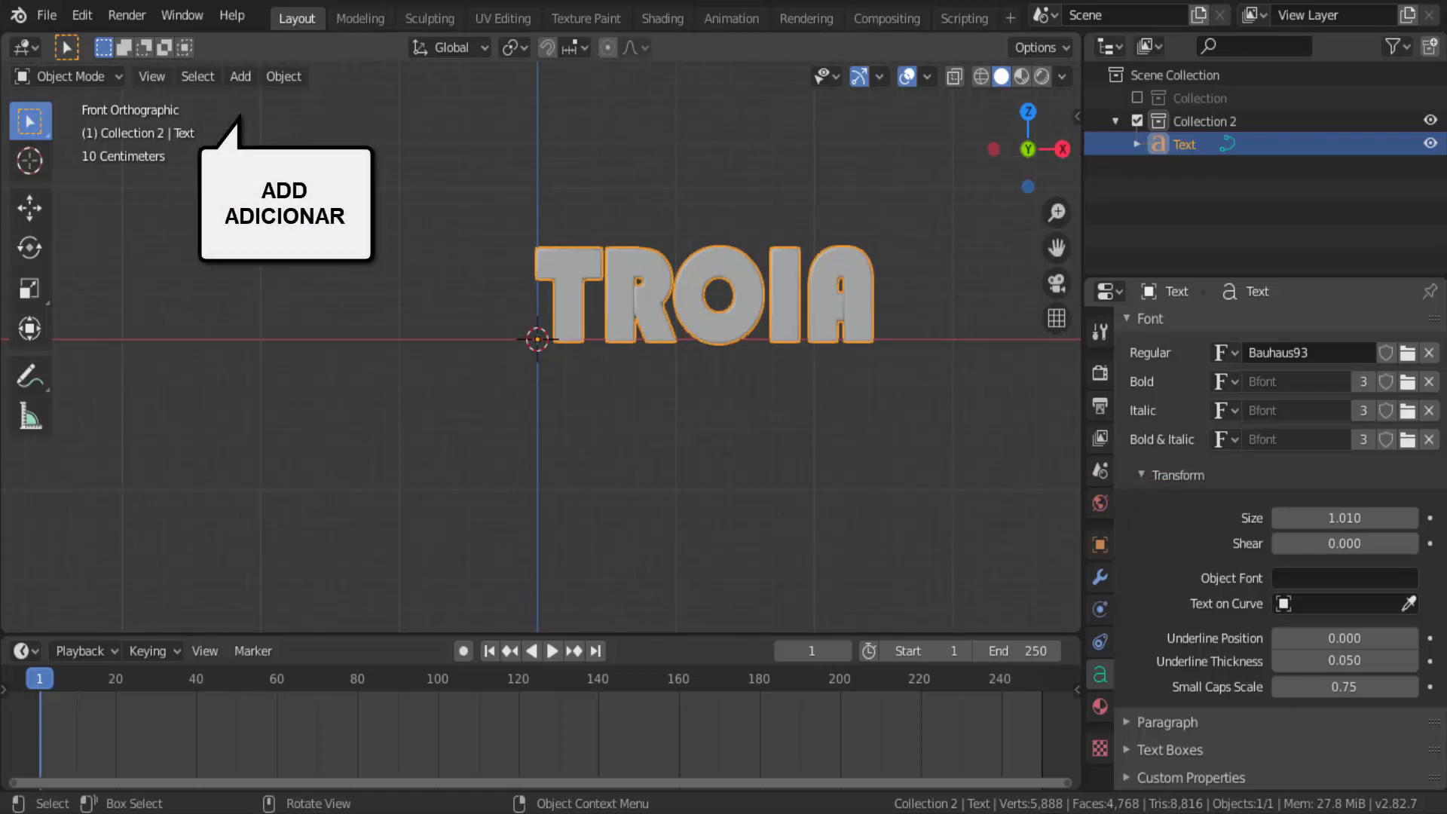
left_click(241, 78)
mouse_move(256, 128)
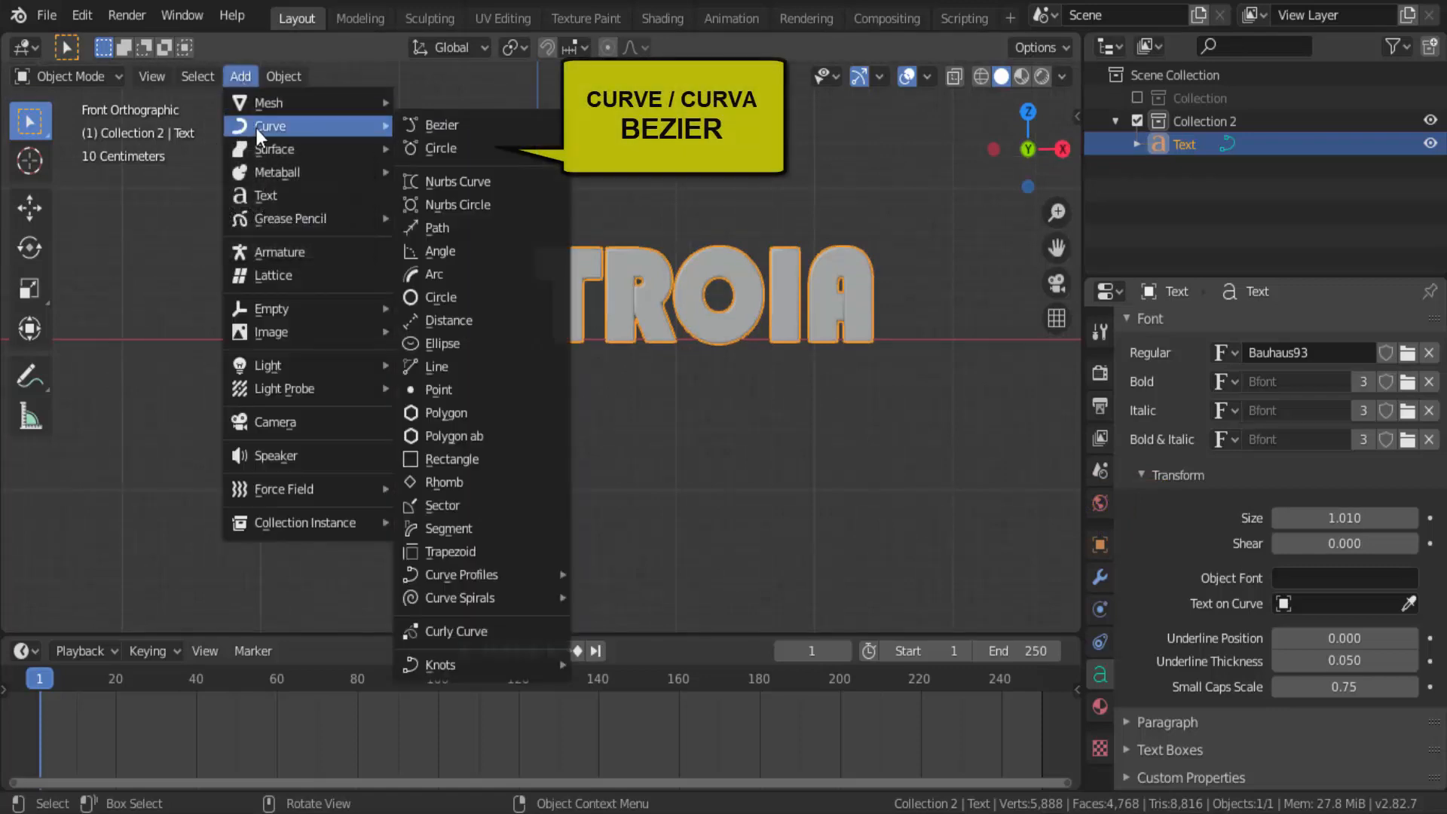
left_click(433, 124)
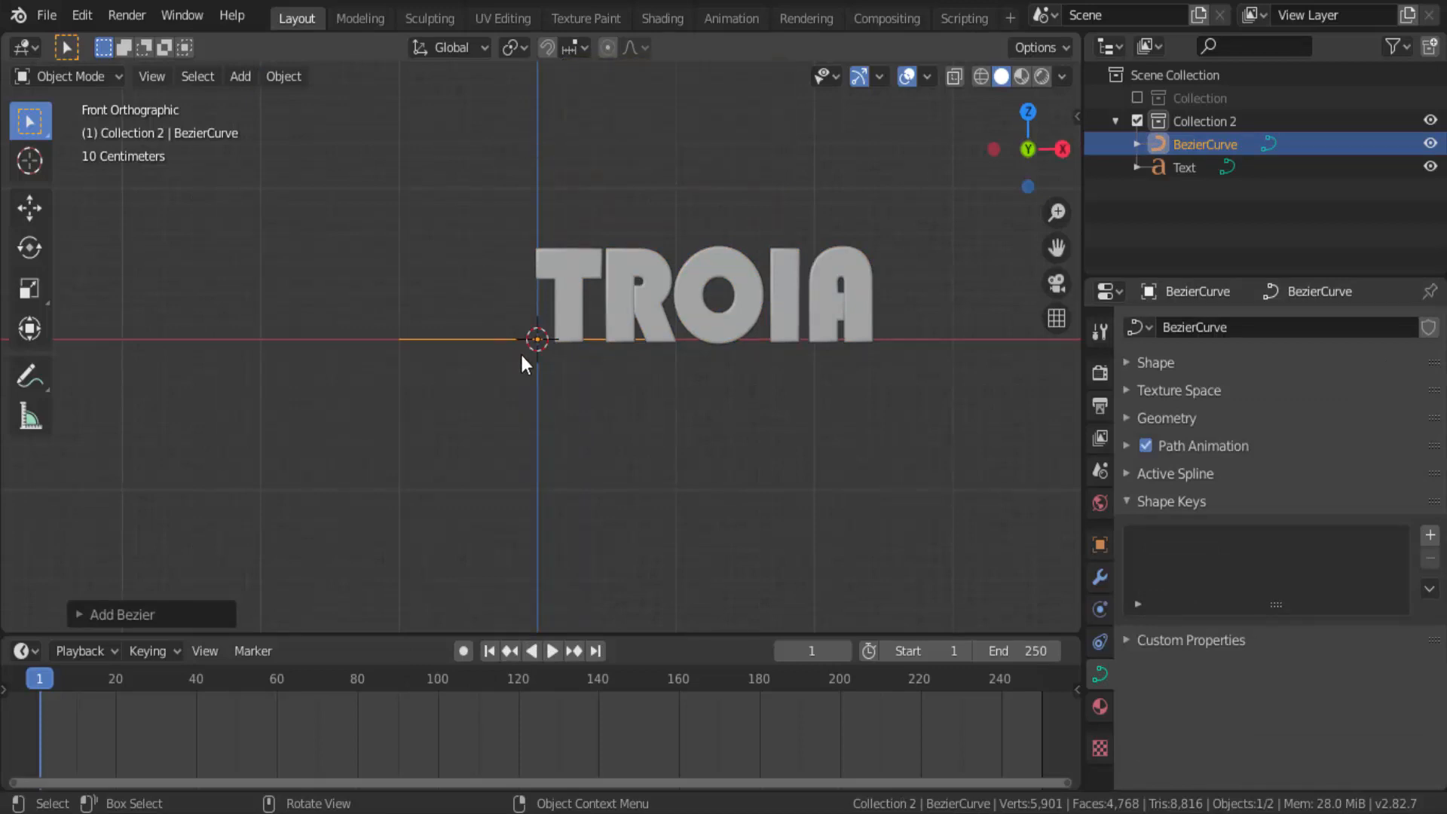
Rotate the Bezier curve 90° around the X axis and scale it up until it is clearly wider than the text.
key("r")
key("x")
key("9")
key("0")
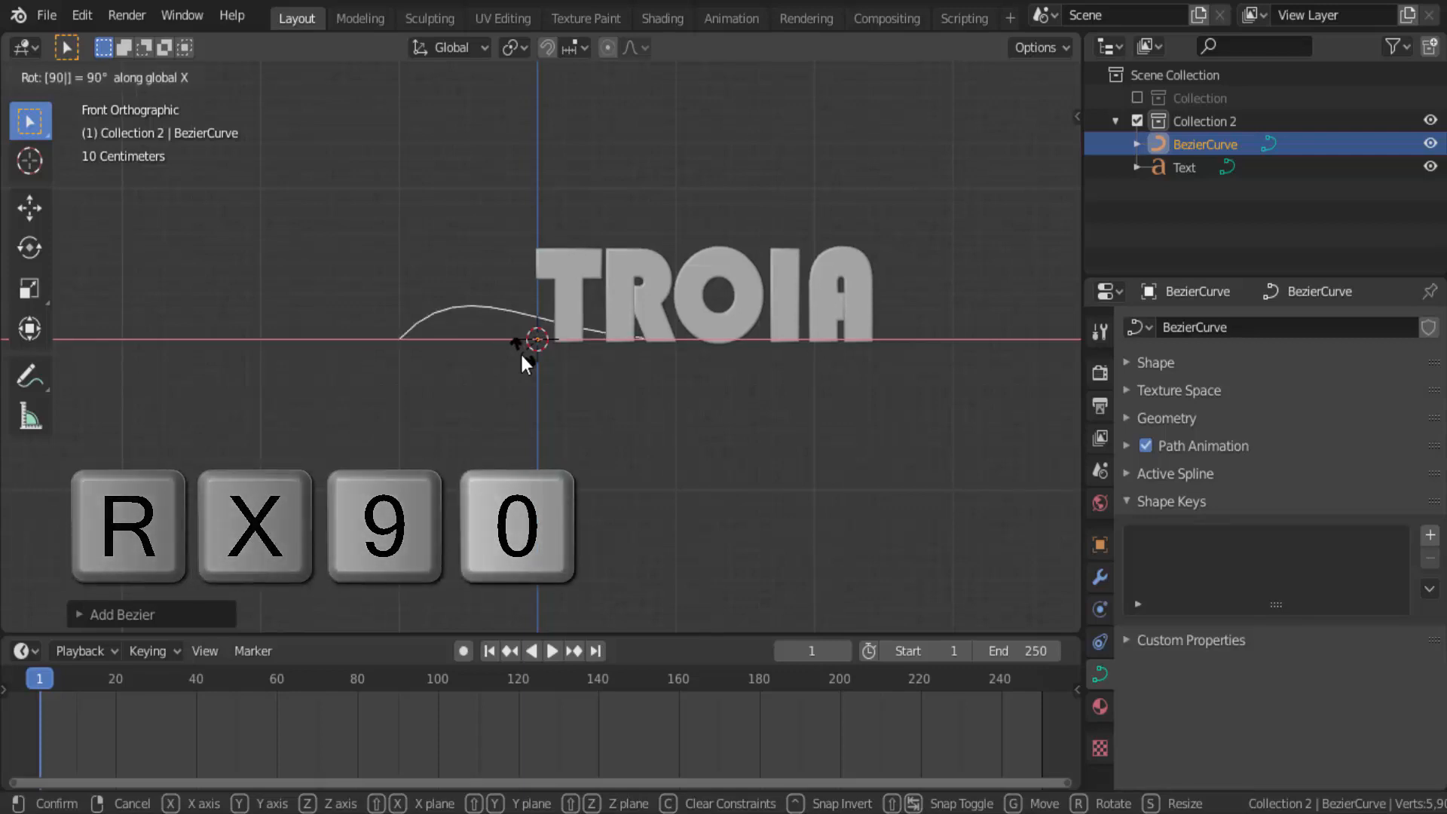
left_click(523, 356)
key("s")
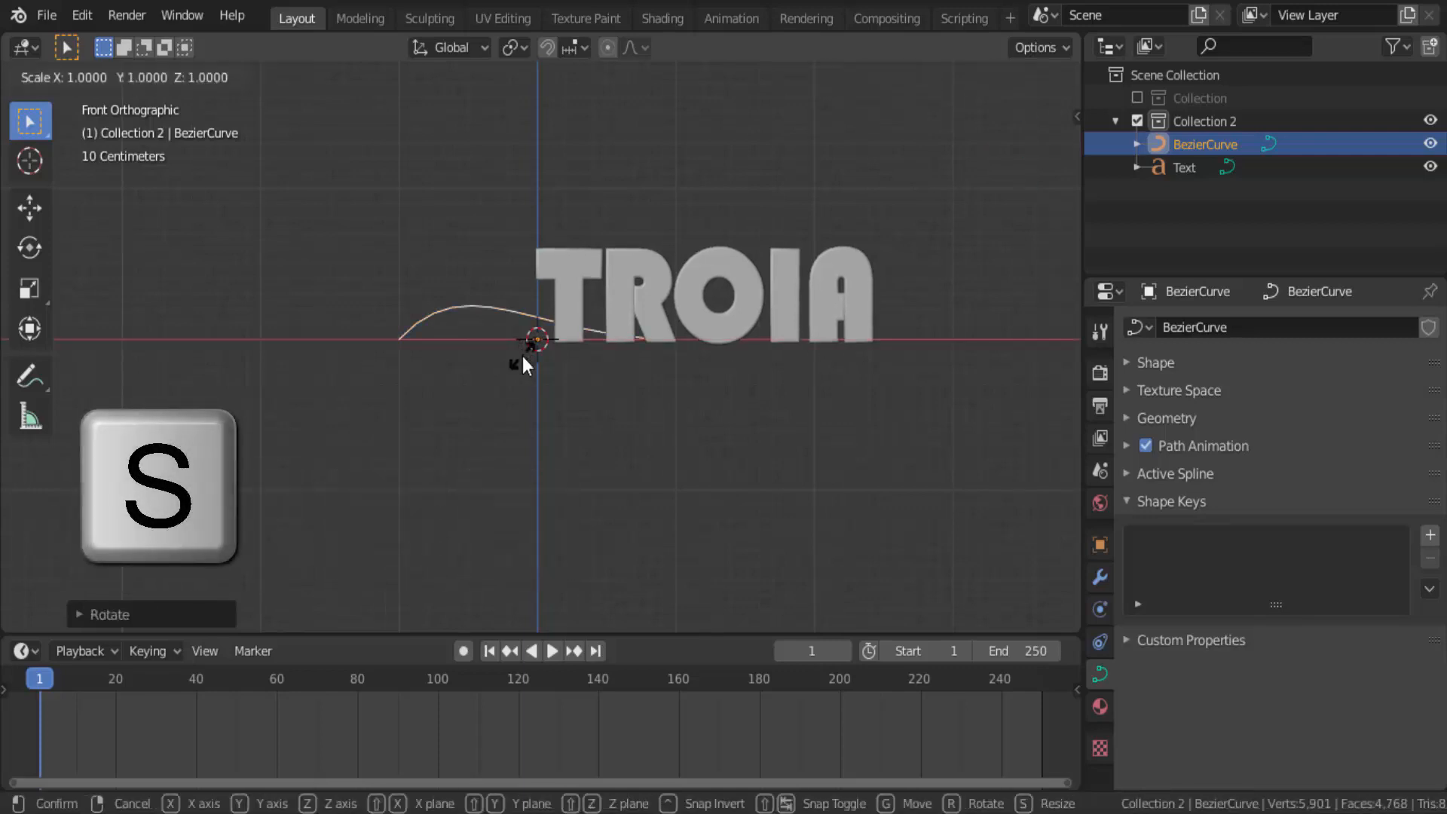
left_click(484, 368)
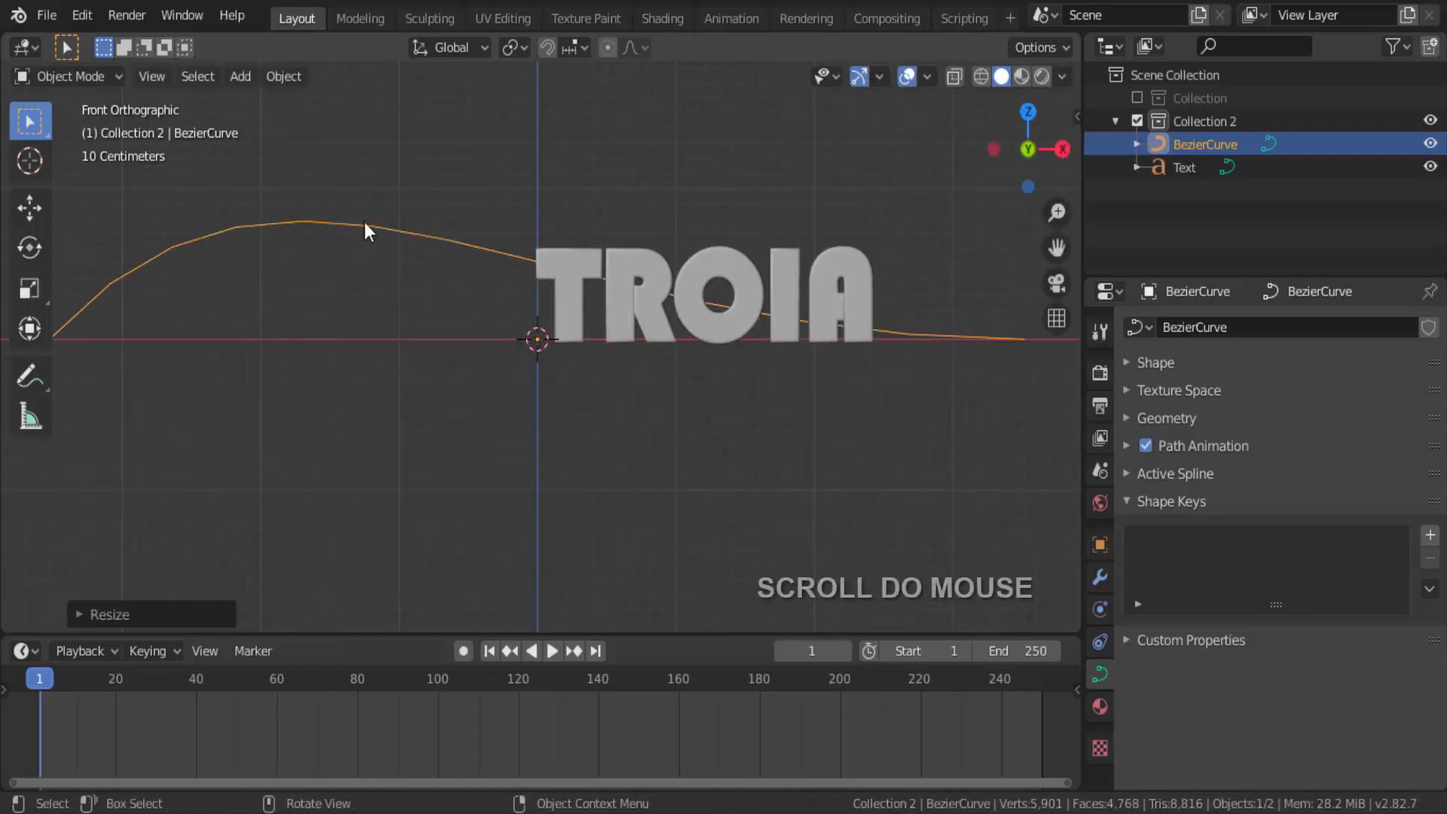
scroll(472, 329, "down", 2)
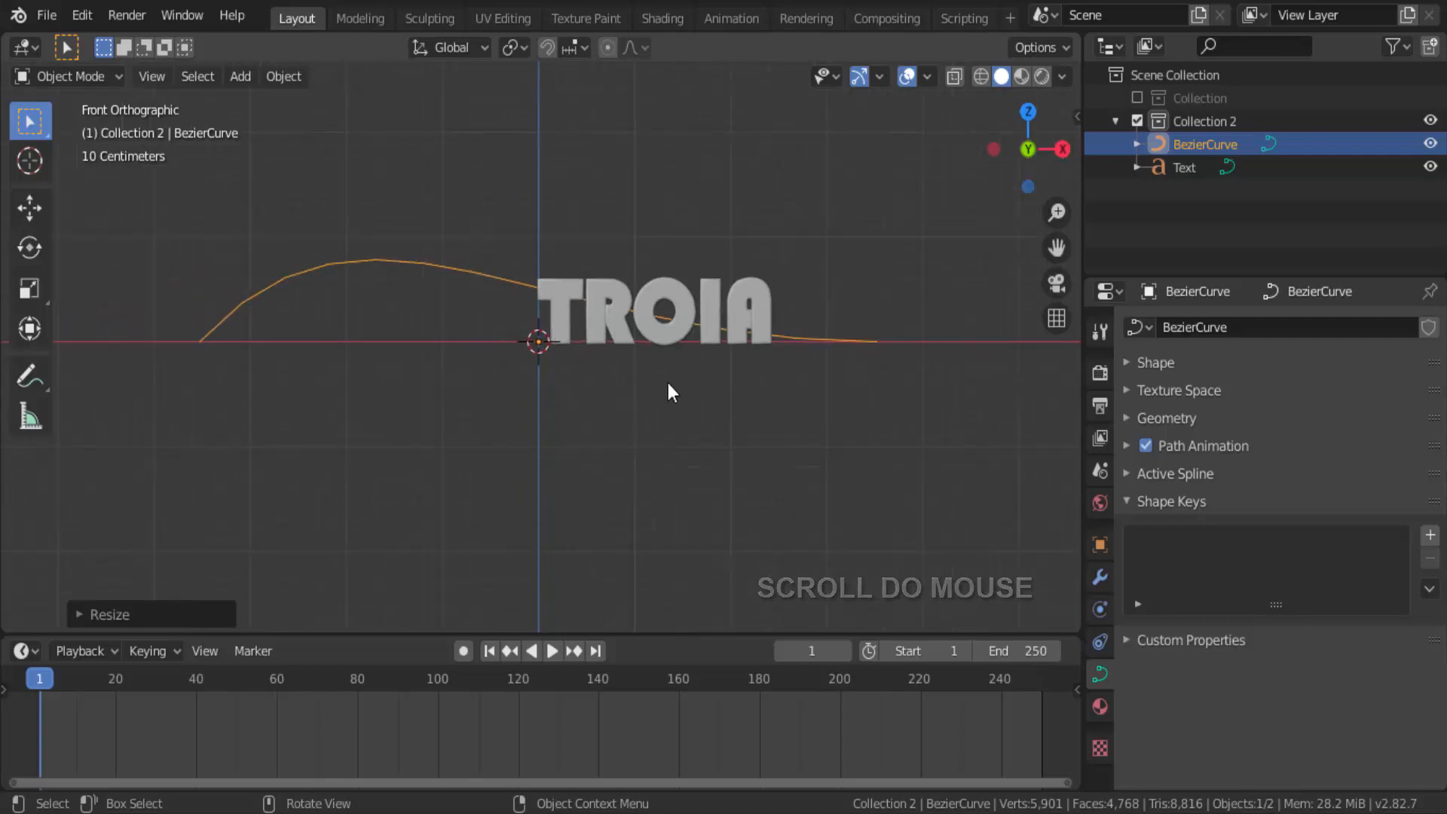
Set the TROIA text's Text on Curve to BezierCurve so the letters follow the curve.
left_click(745, 300)
scroll(1174, 603, "down", 4)
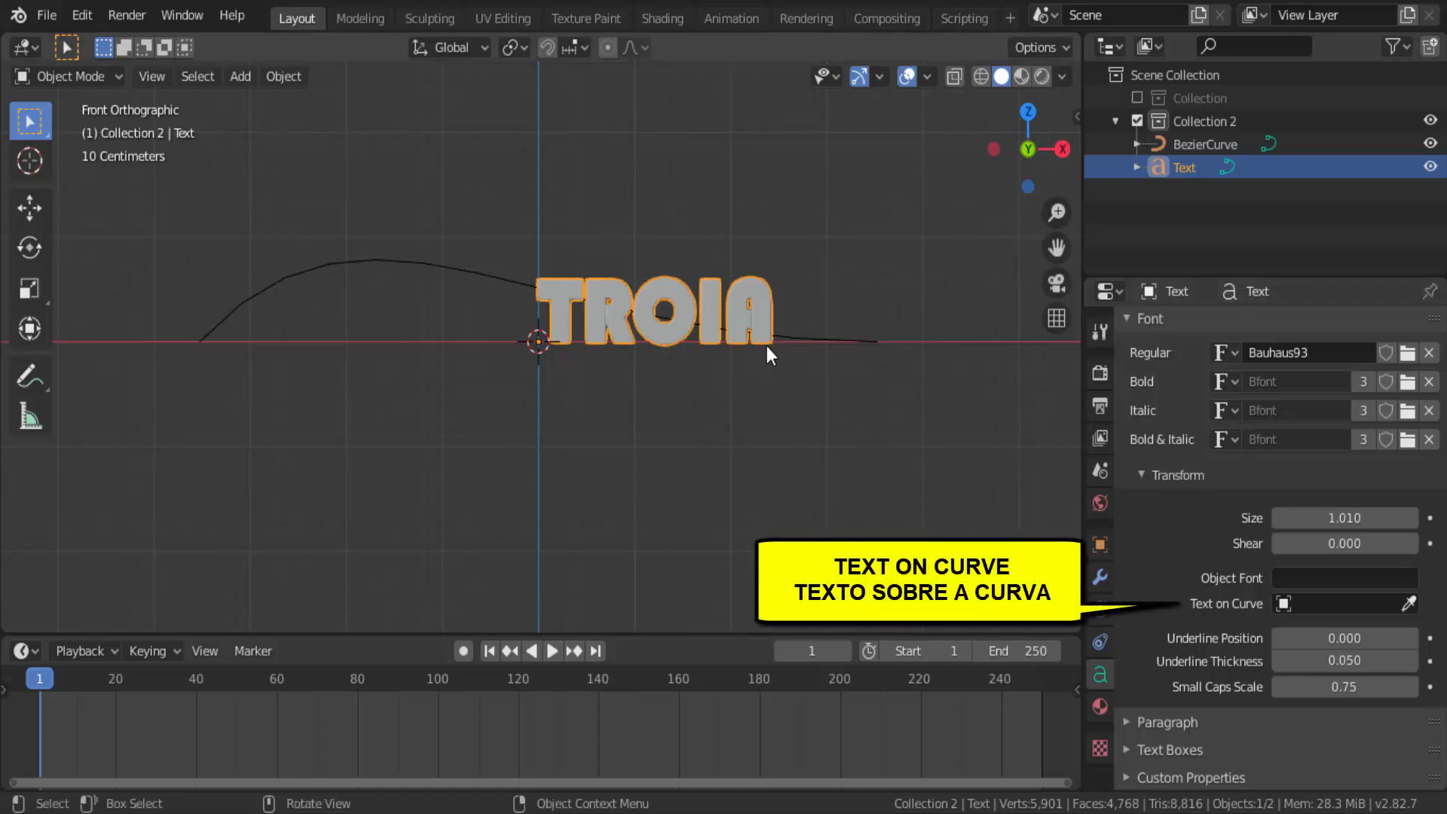
left_click(1329, 602)
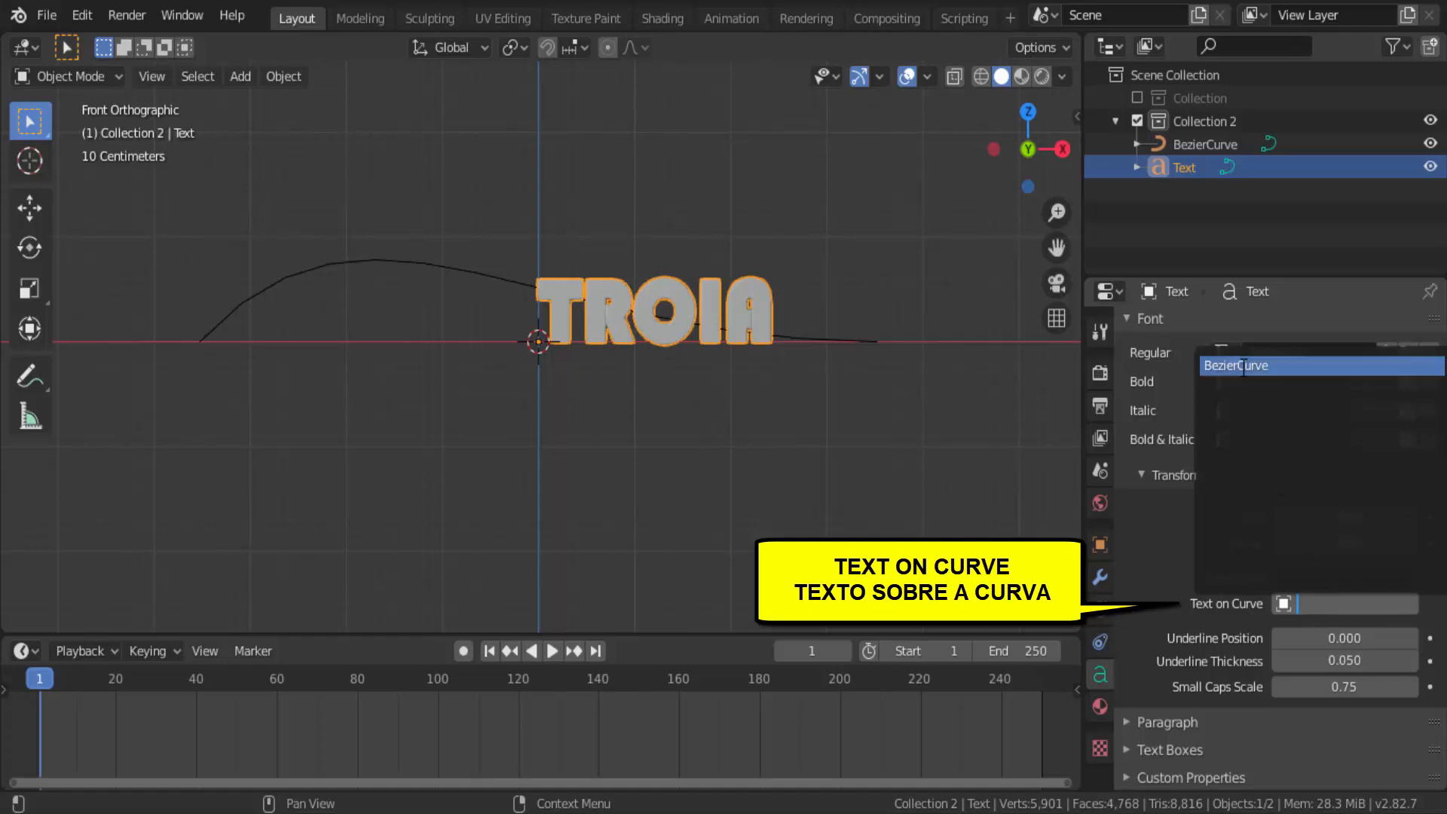
key("Escape")
left_click(1409, 604)
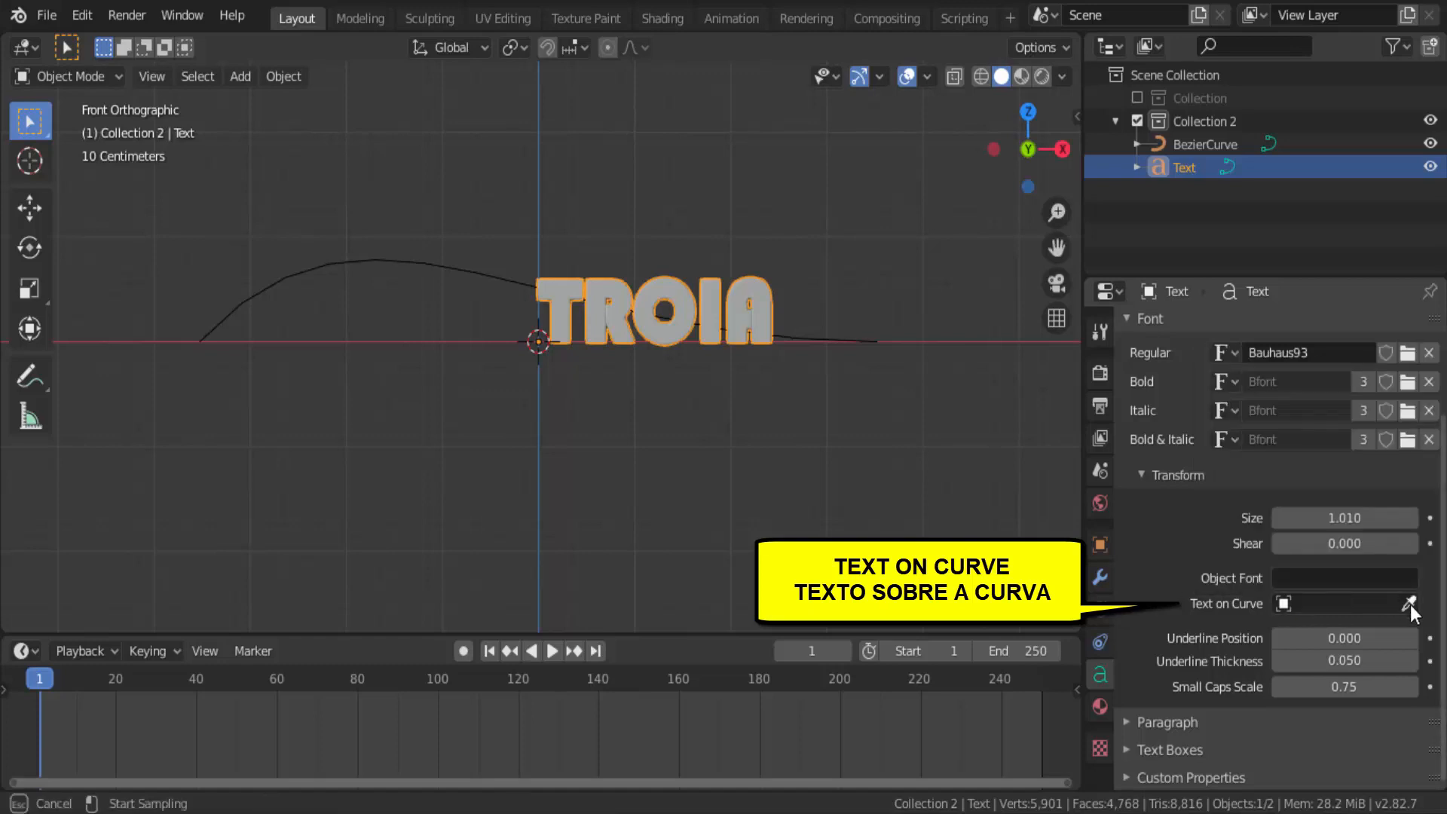
left_click(380, 257)
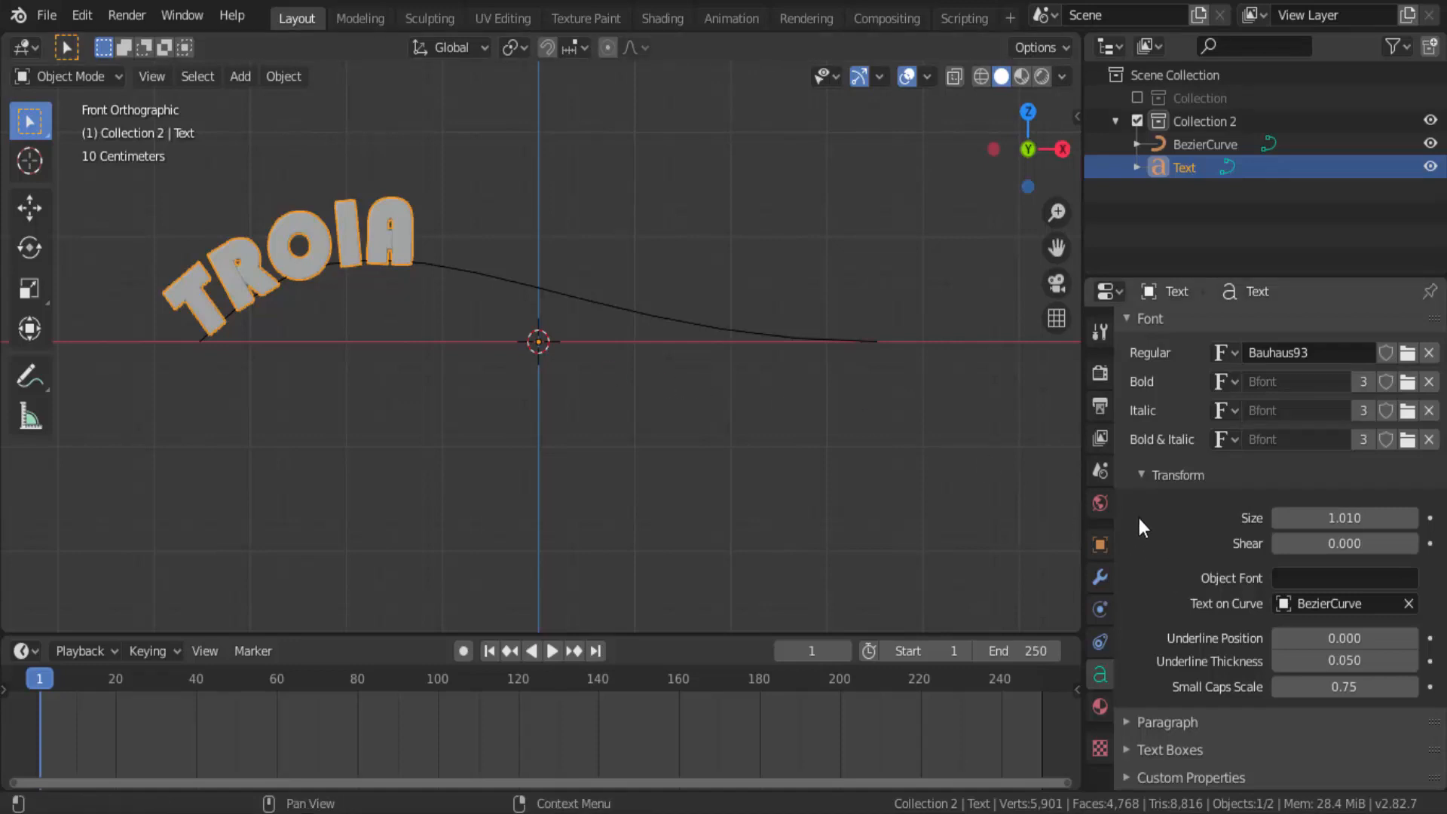
Try the Right and Center horizontal paragraph alignments for the text, then return to Left.
left_click(1129, 721)
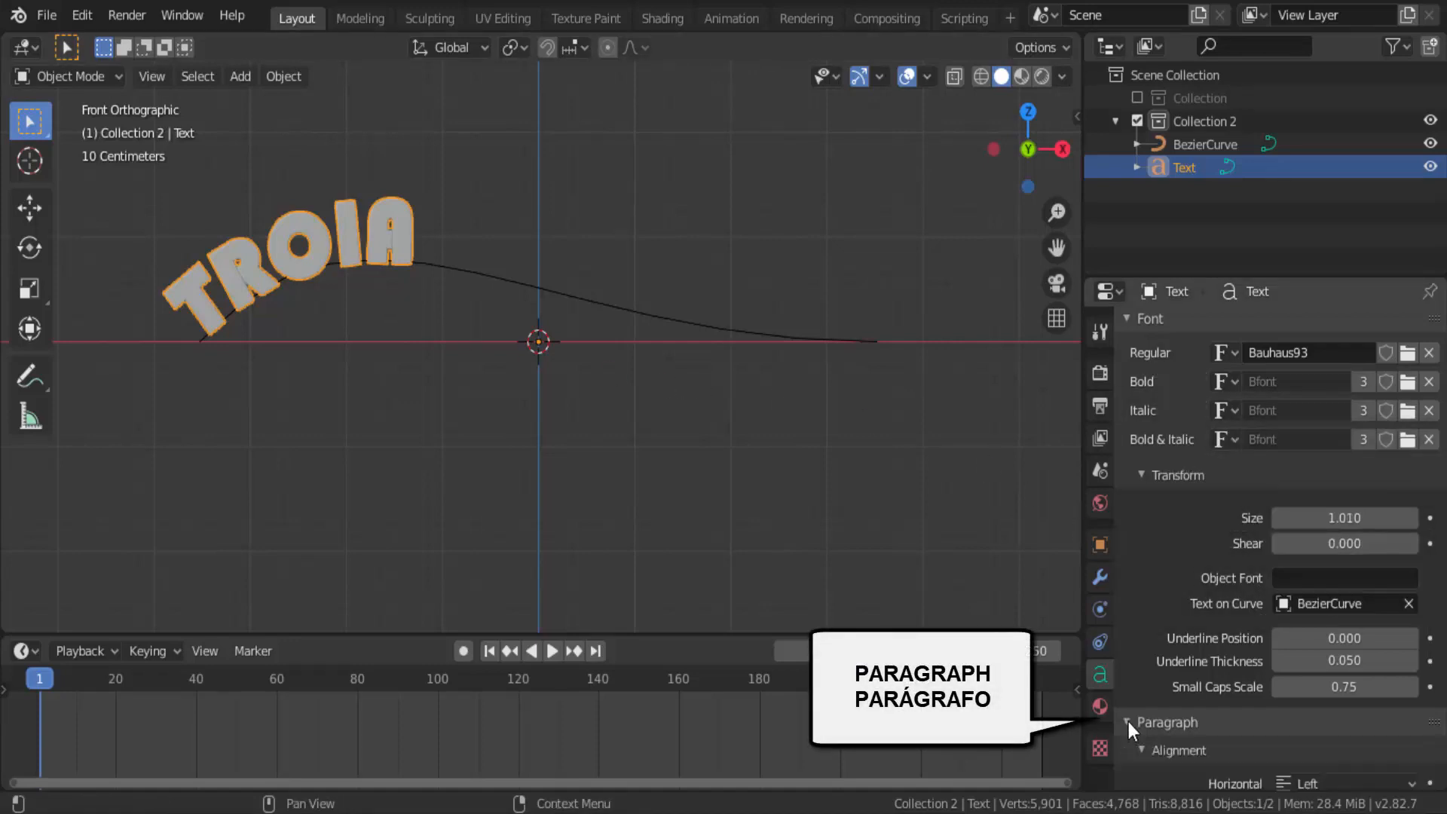
scroll(1202, 674, "down", 7)
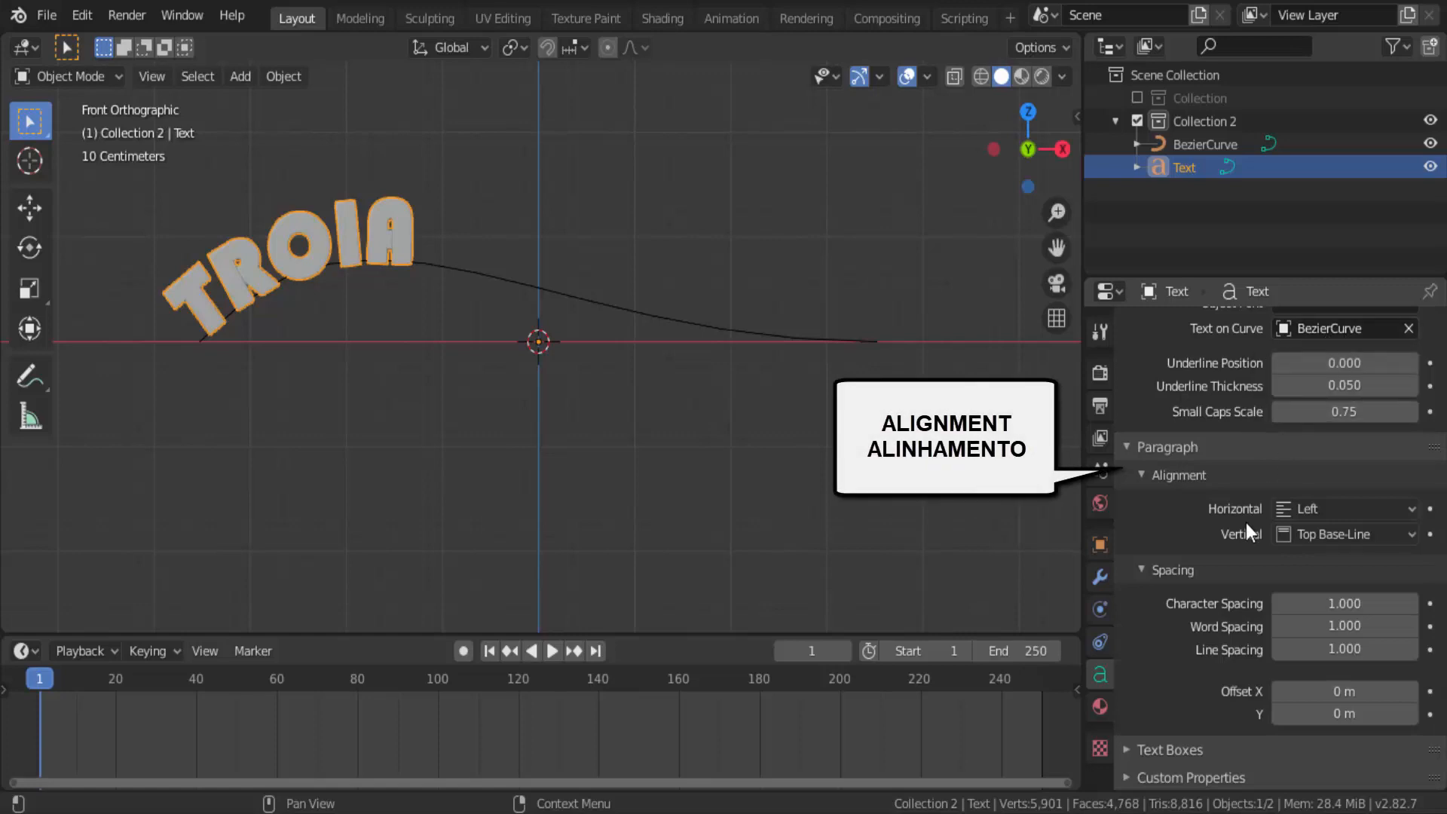
left_click(1309, 506)
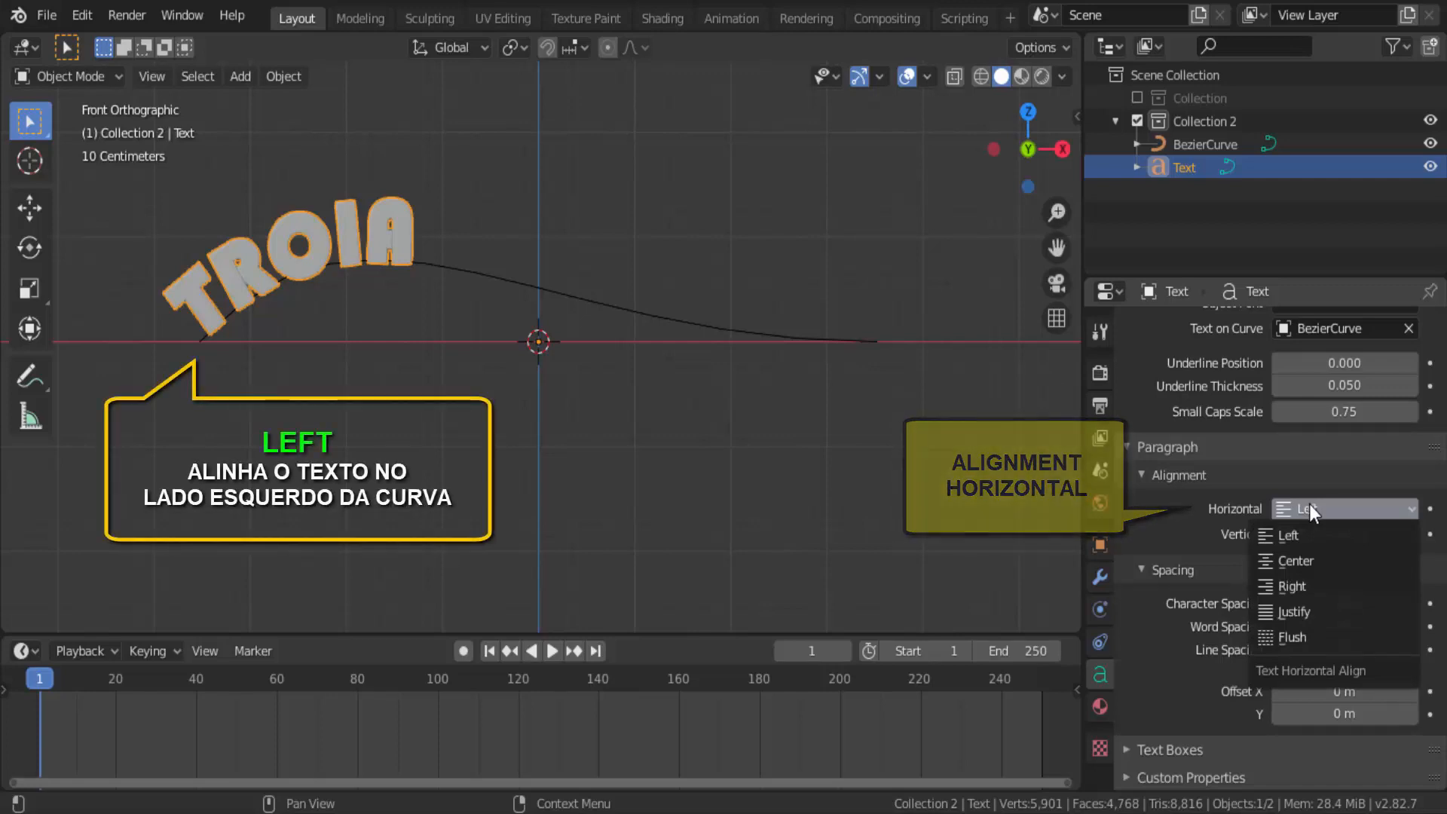
left_click(1298, 585)
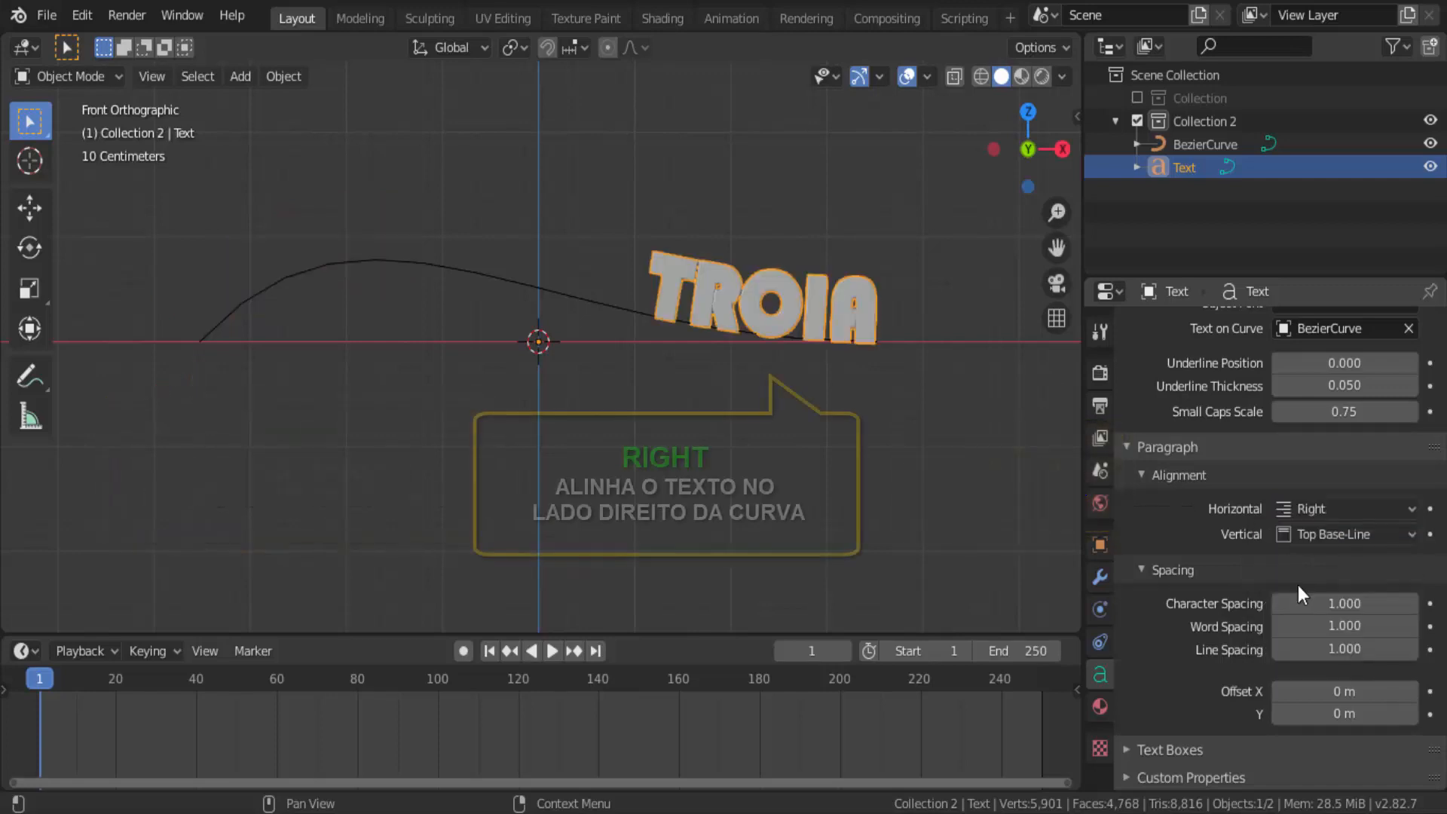
left_click(1311, 512)
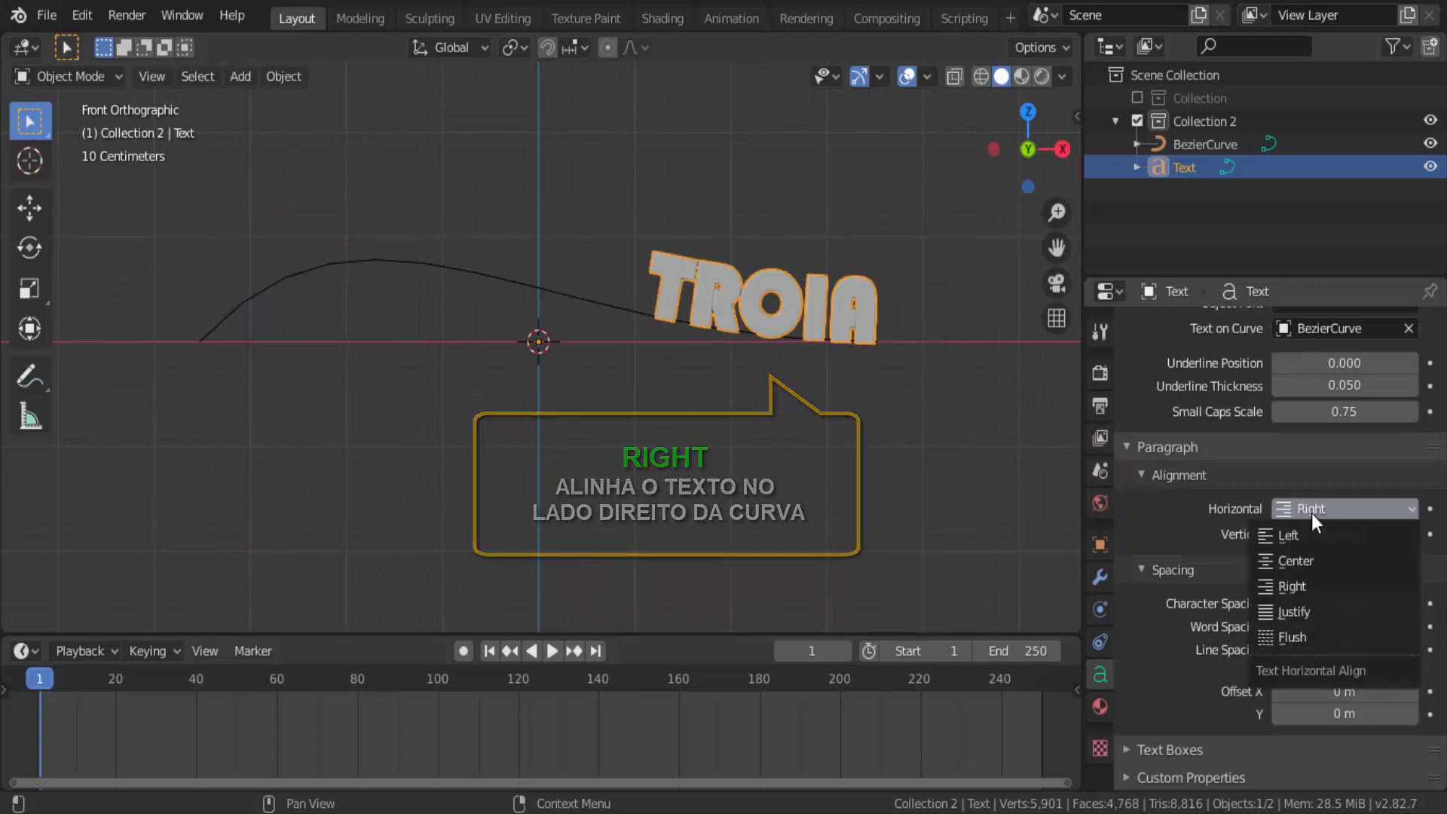
left_click(1305, 560)
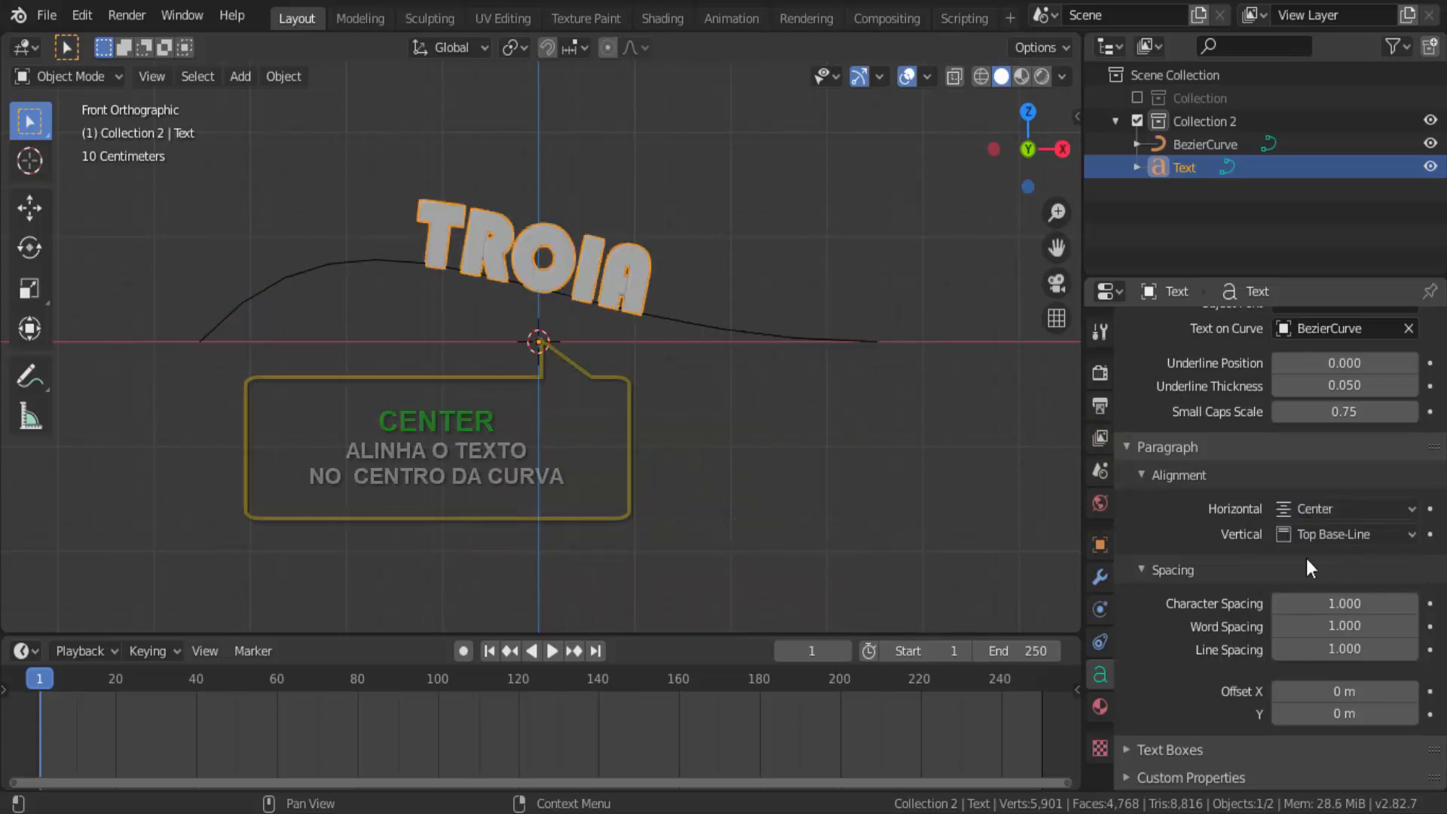
left_click(1308, 510)
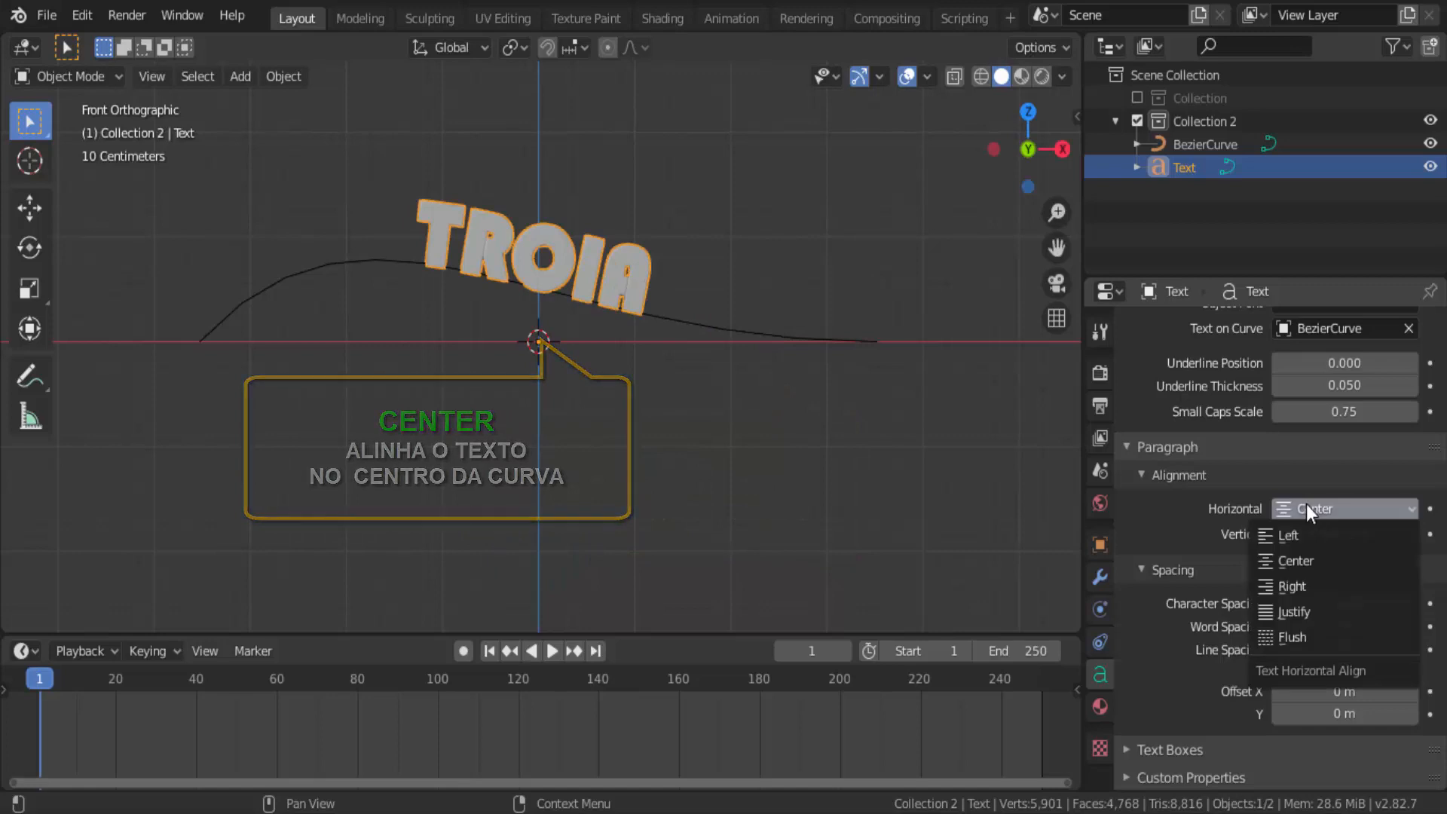
left_click(1290, 535)
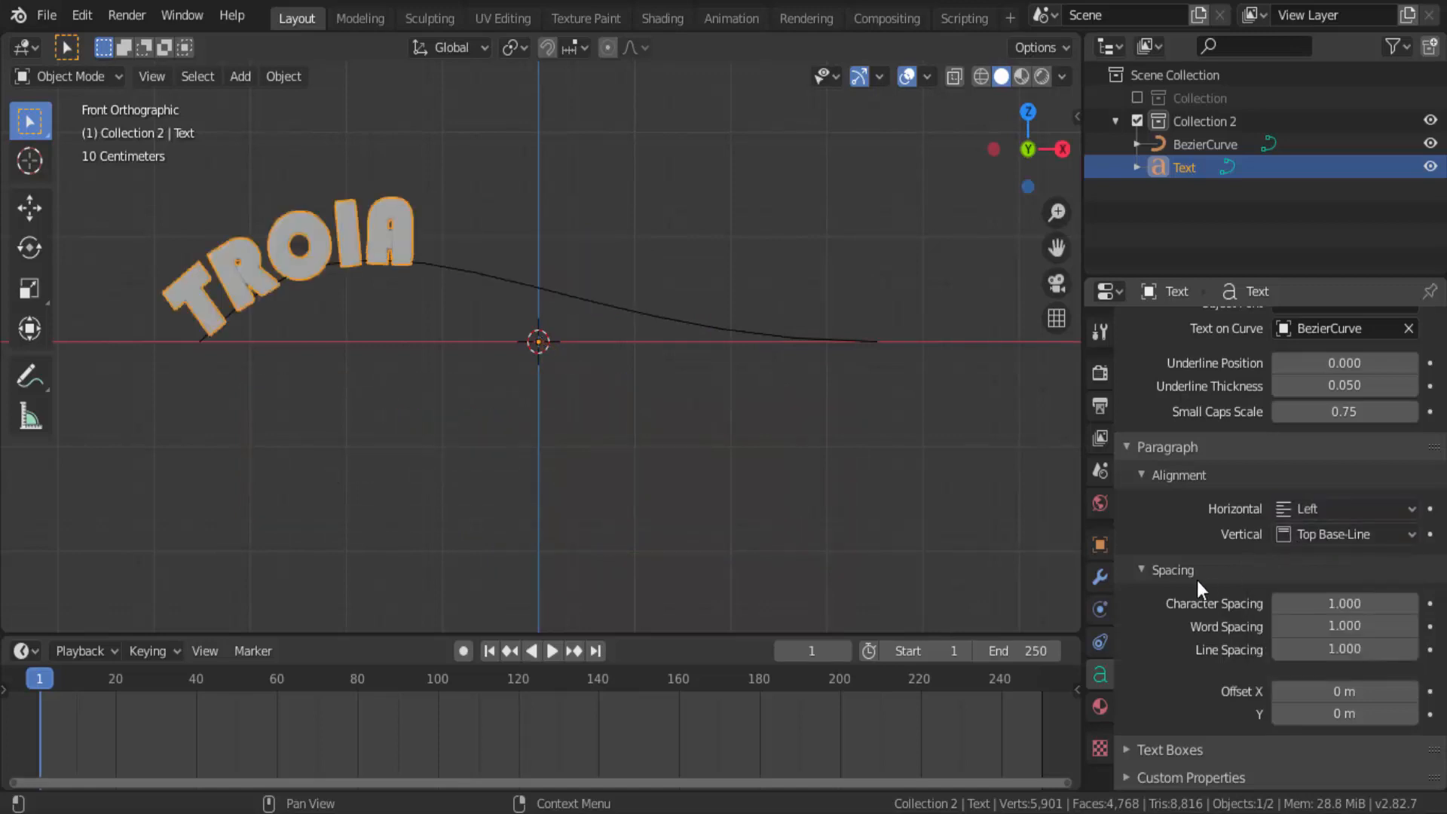
Try the Top and Bottom vertical alignments for the text, then return to Top Base-Line.
left_click(1308, 535)
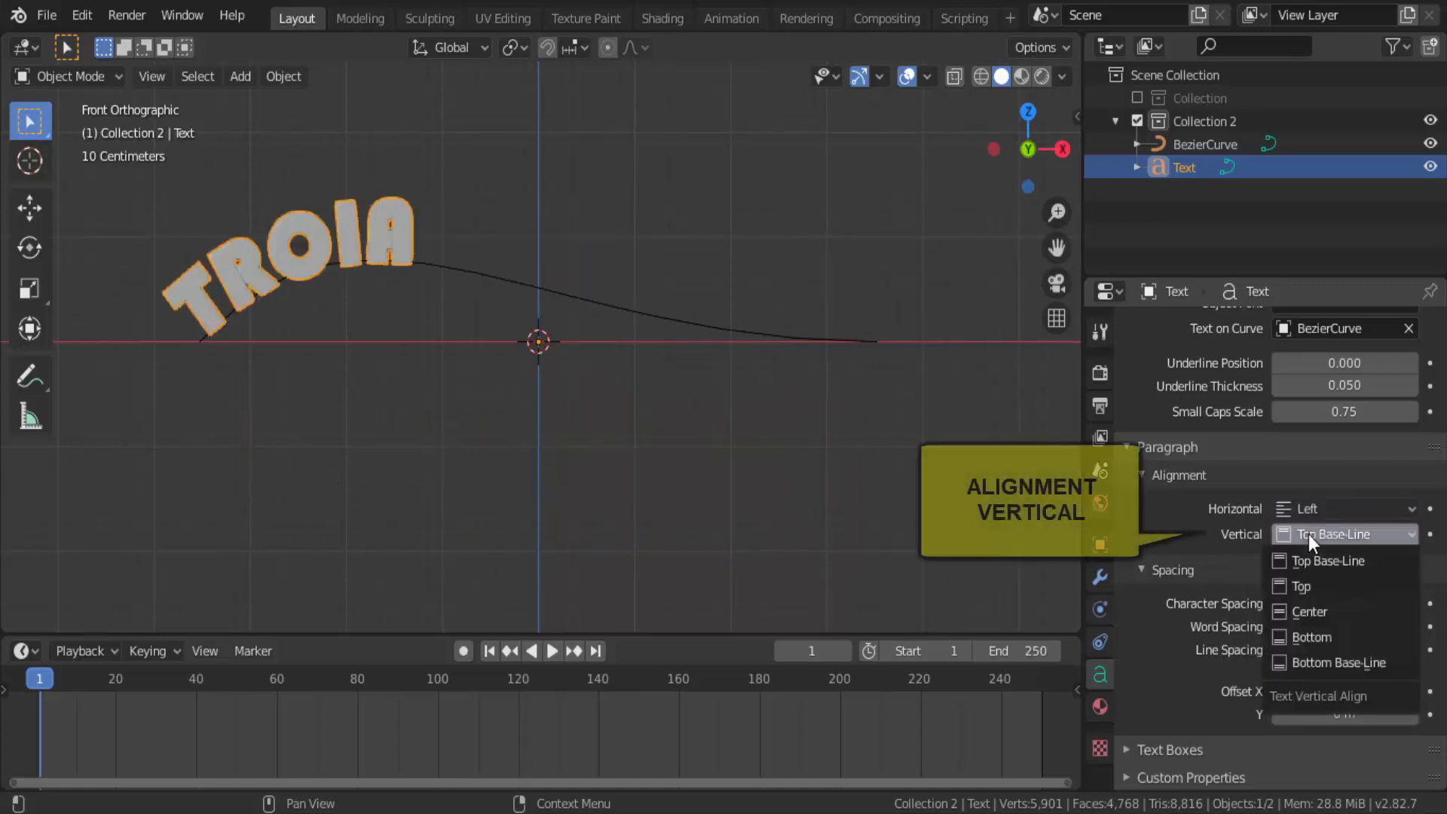
left_click(1304, 587)
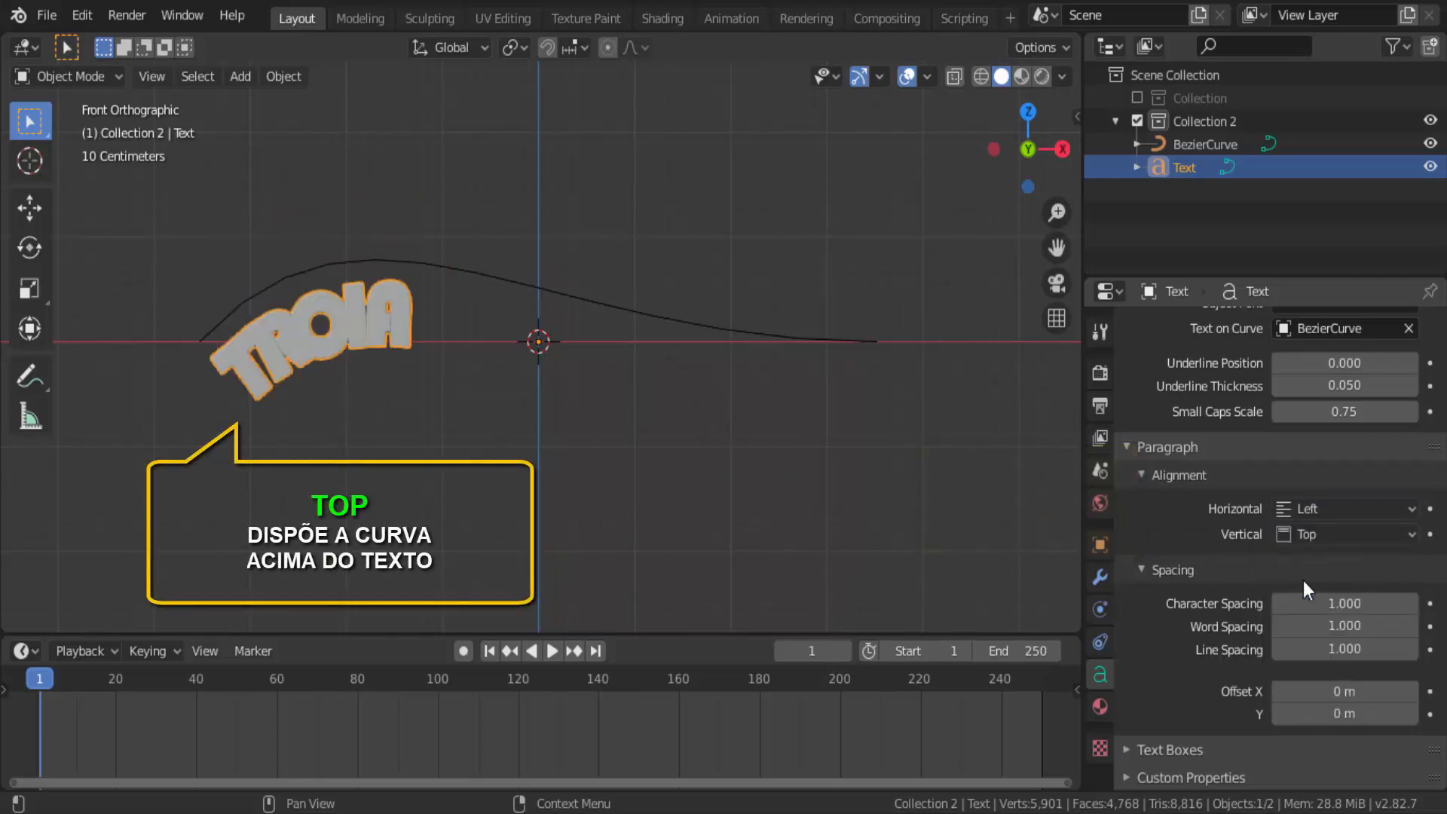
left_click(1314, 537)
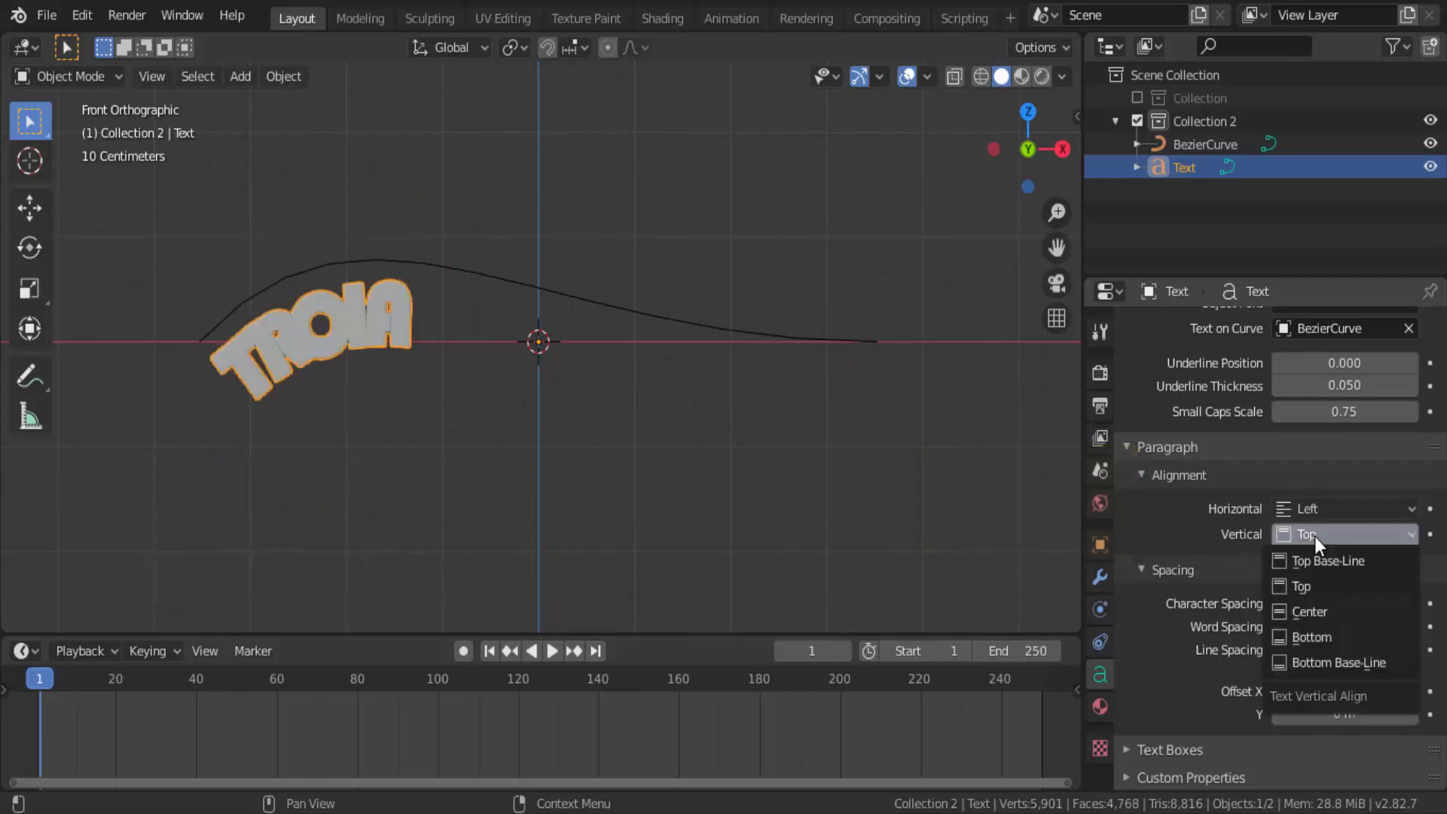
left_click(1309, 639)
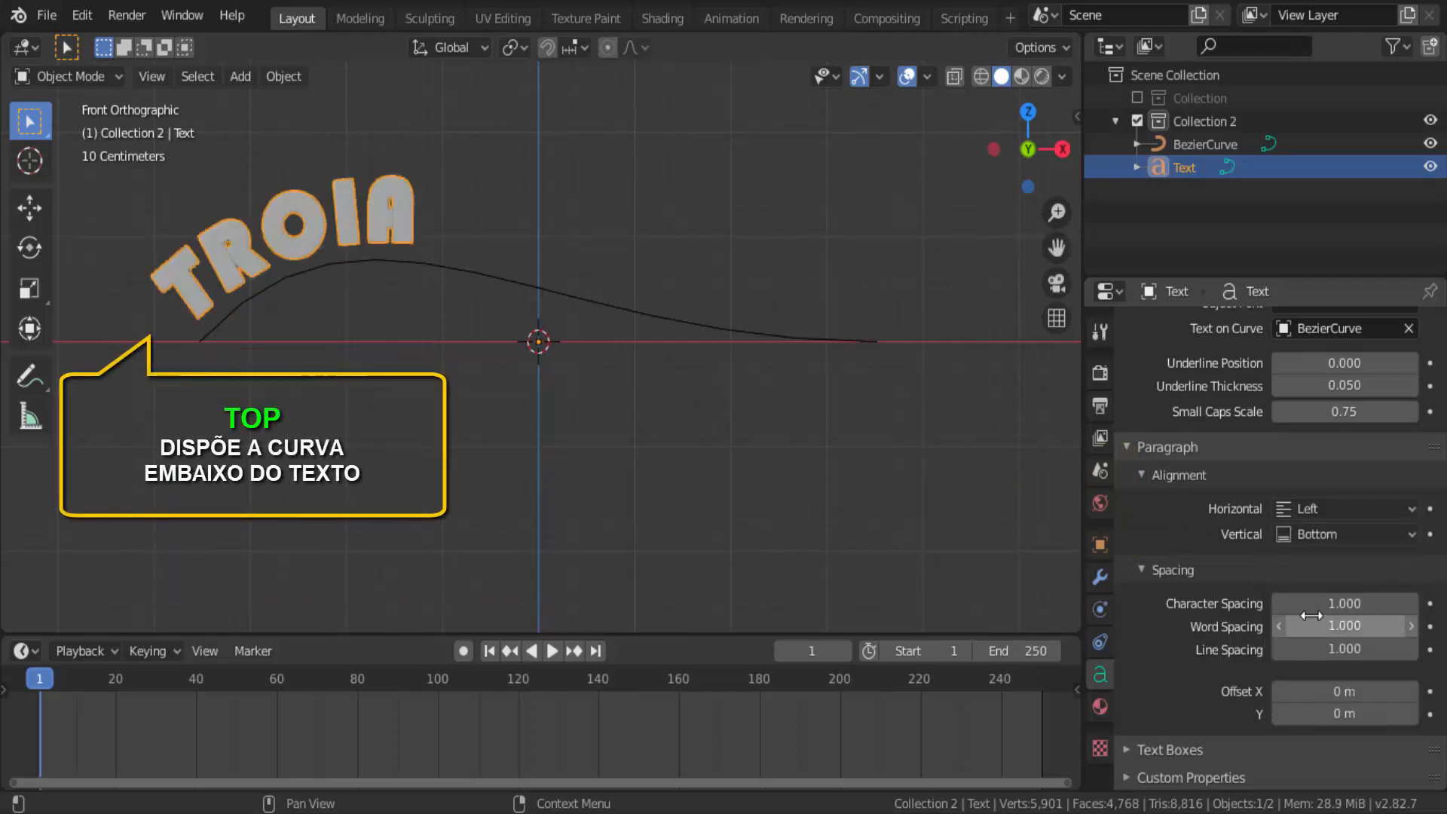
left_click(1325, 536)
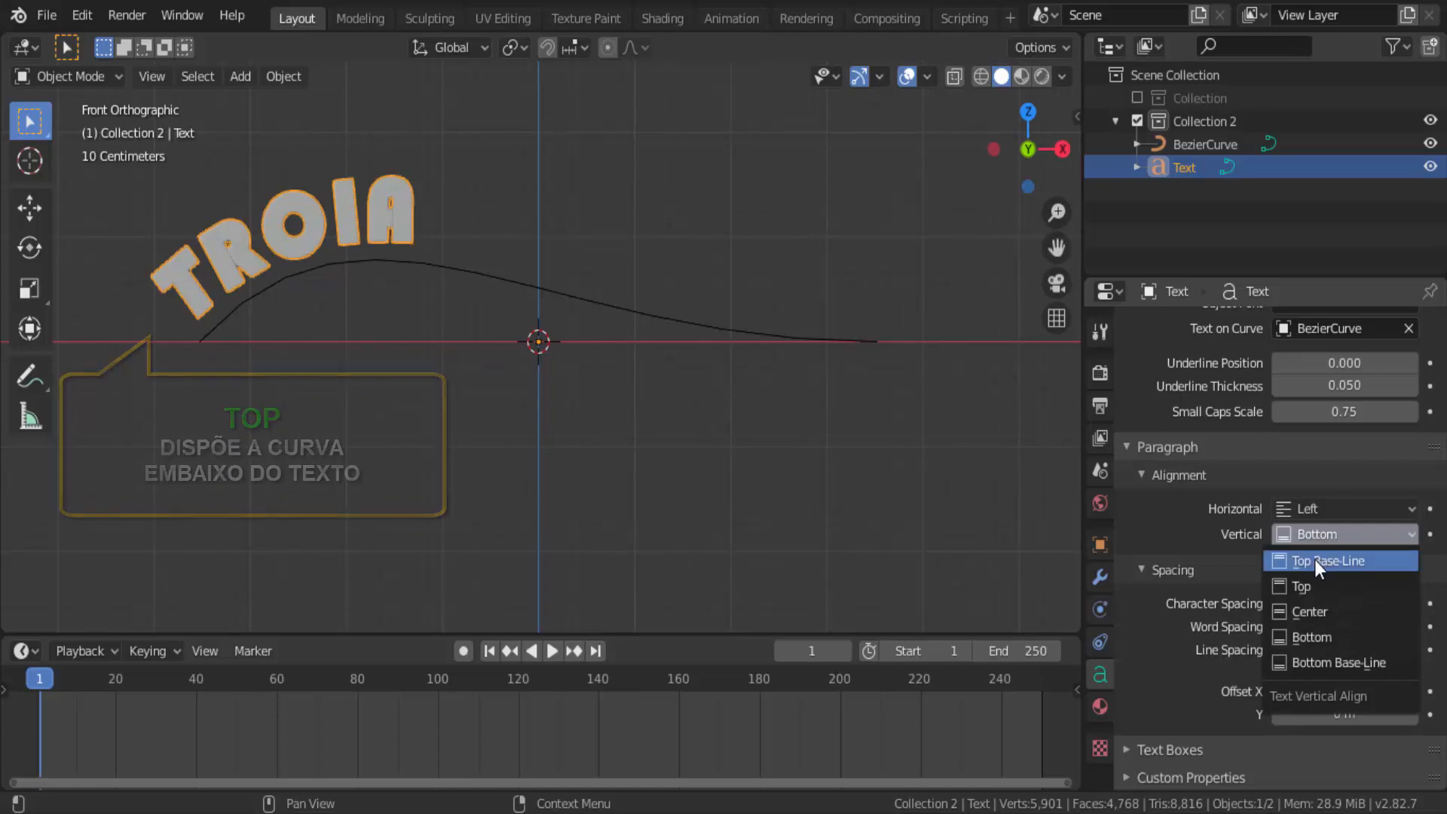
left_click(1314, 563)
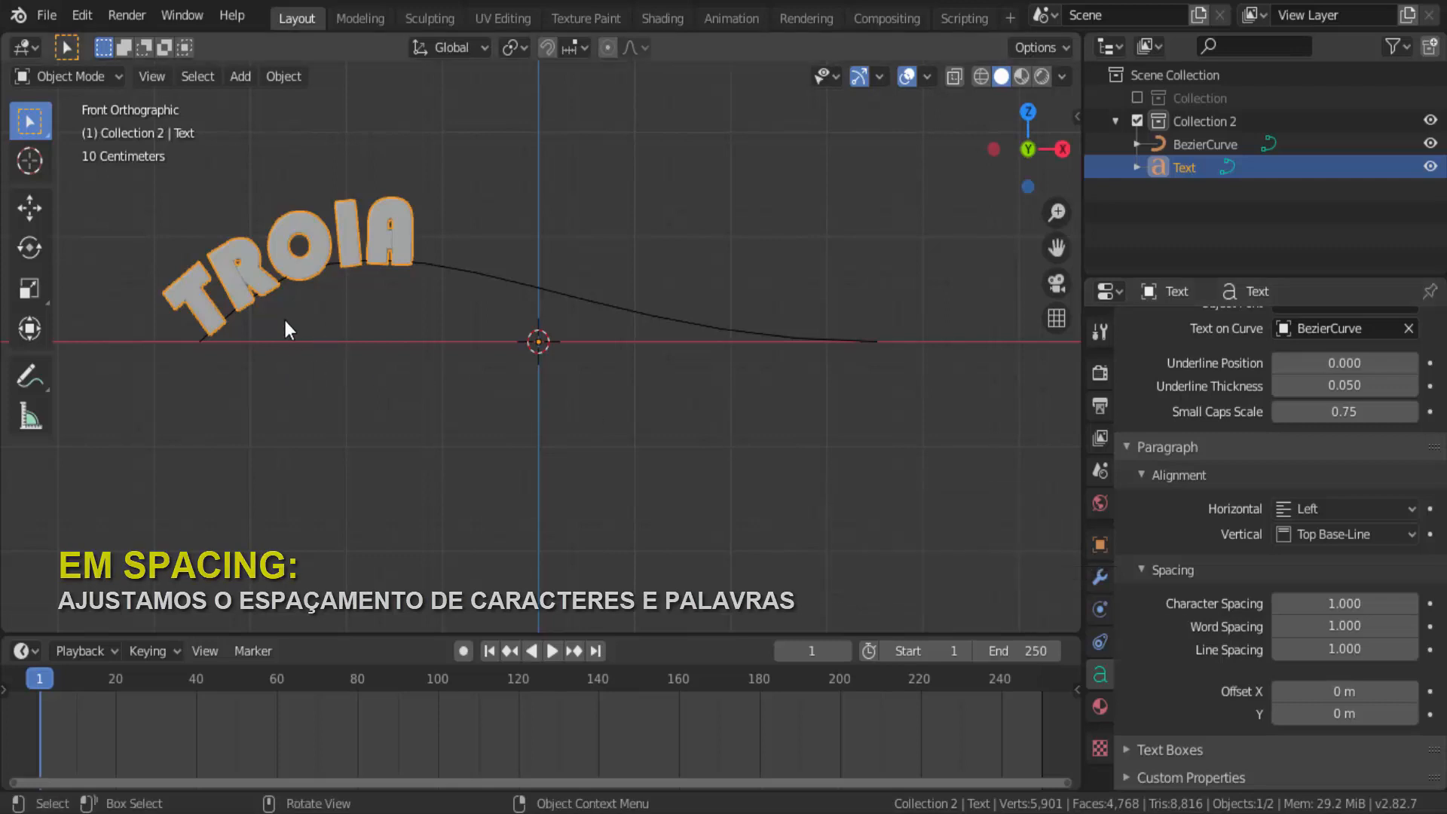
Try widening the text's Character Spacing to 1.800.
left_click(1409, 606)
left_click(1408, 607)
left_click(1408, 606)
left_click(1408, 607)
left_click(1408, 606)
left_click(1411, 604)
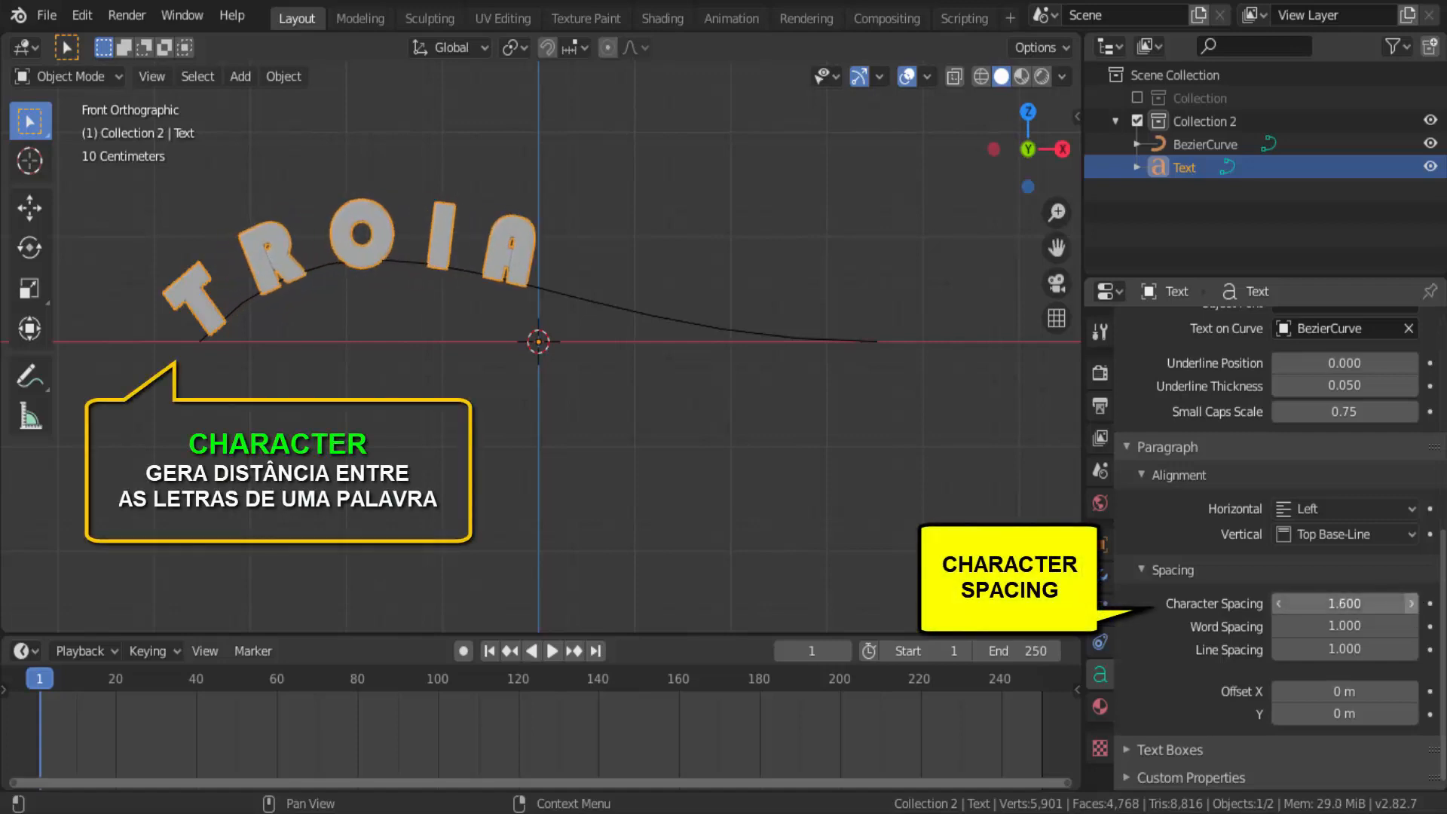
left_click(1411, 603)
left_click(1411, 604)
Reduce the text's Character Spacing to 0.800, then set it to 1.100.
left_click(1279, 603)
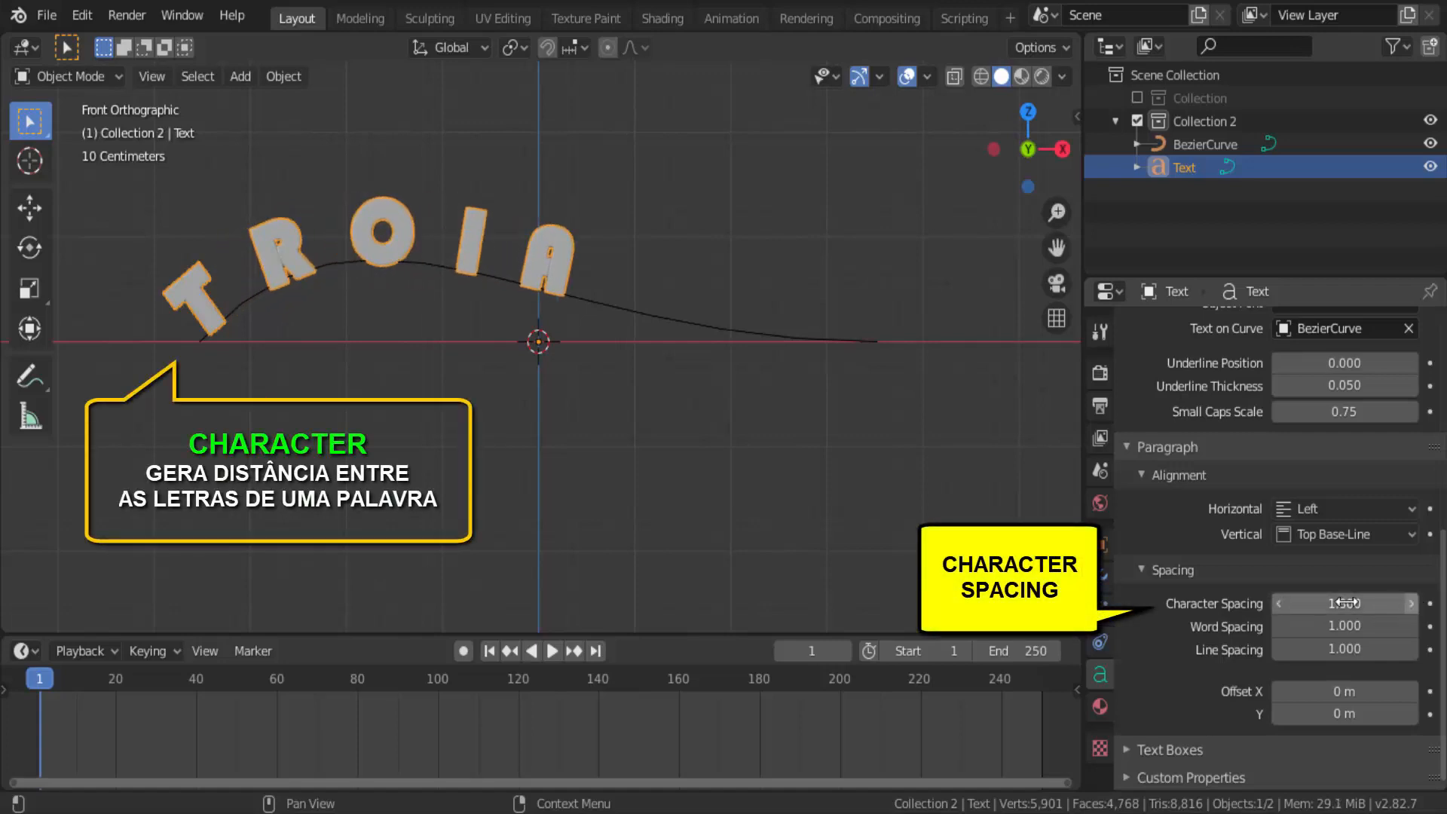
left_click(1279, 604)
left_click(1279, 604)
left_click(1278, 604)
left_click(1278, 604)
left_click(1279, 604)
left_click(1278, 604)
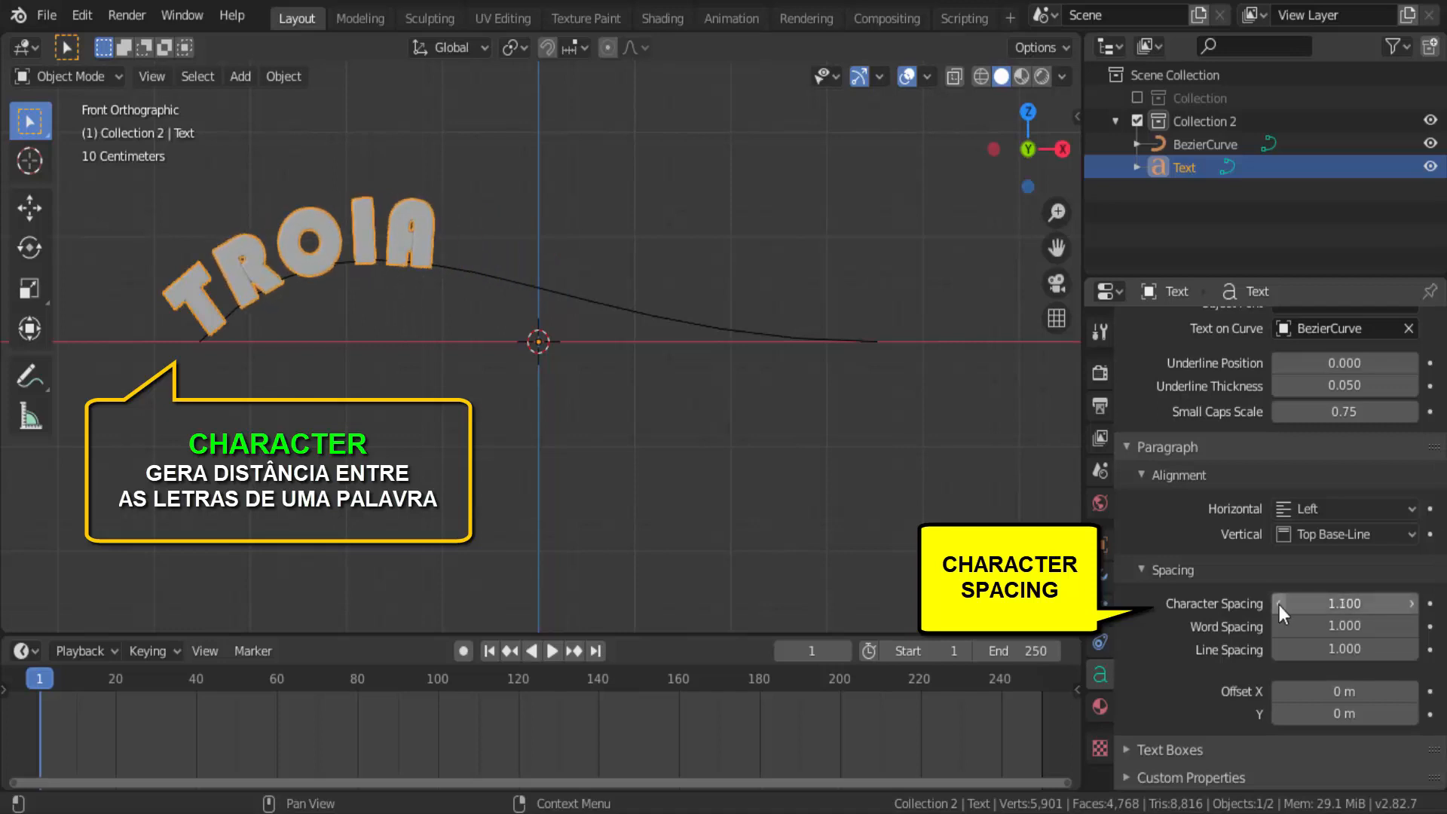
left_click(1278, 604)
left_click(1279, 604)
left_click(1278, 604)
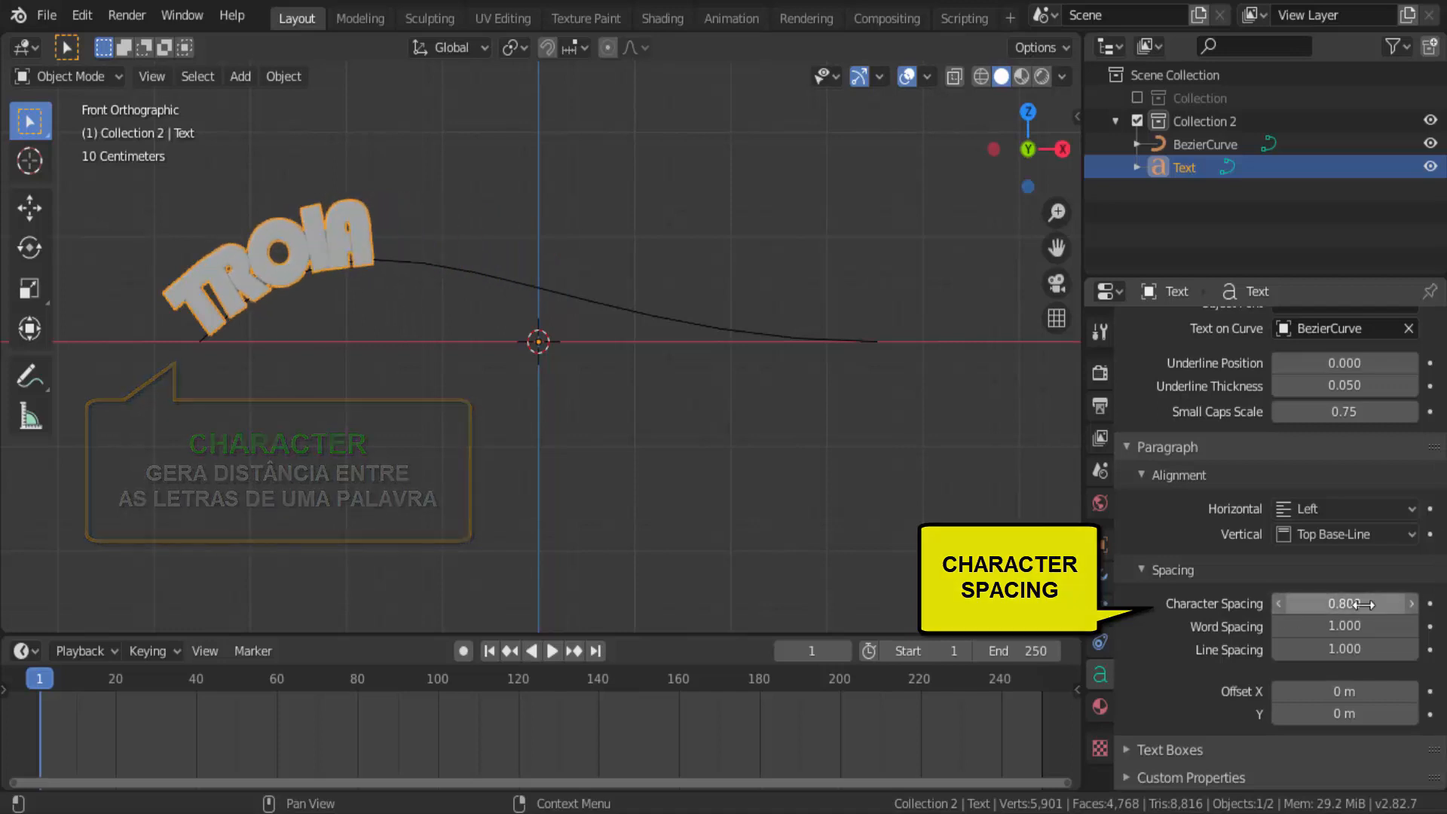
left_click(1411, 604)
left_click(1411, 603)
left_click(1411, 604)
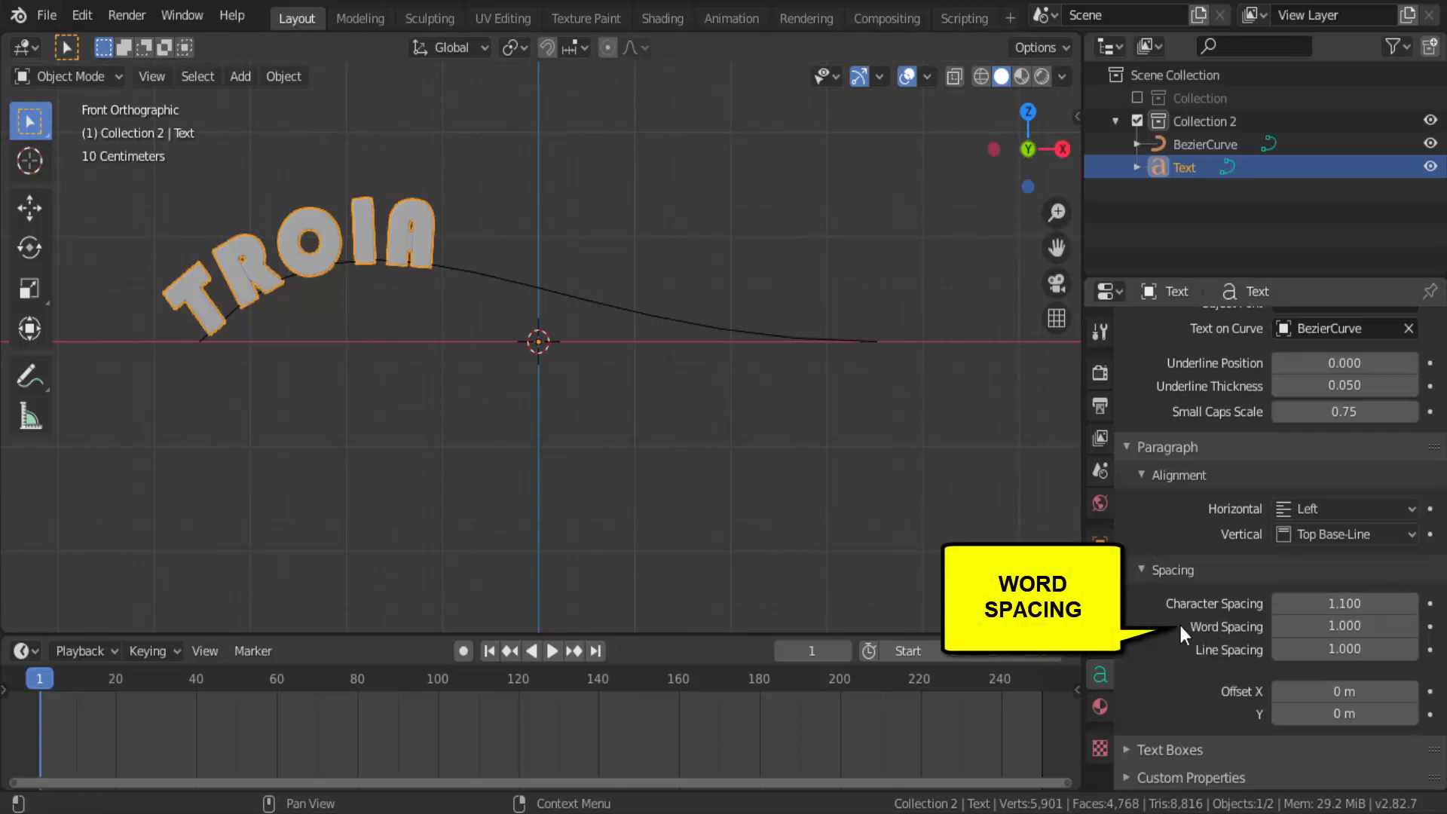
Add the word BLENDER after TROIA in the text object and set the Word Spacing to 0.900.
left_click(78, 75)
left_click(86, 128)
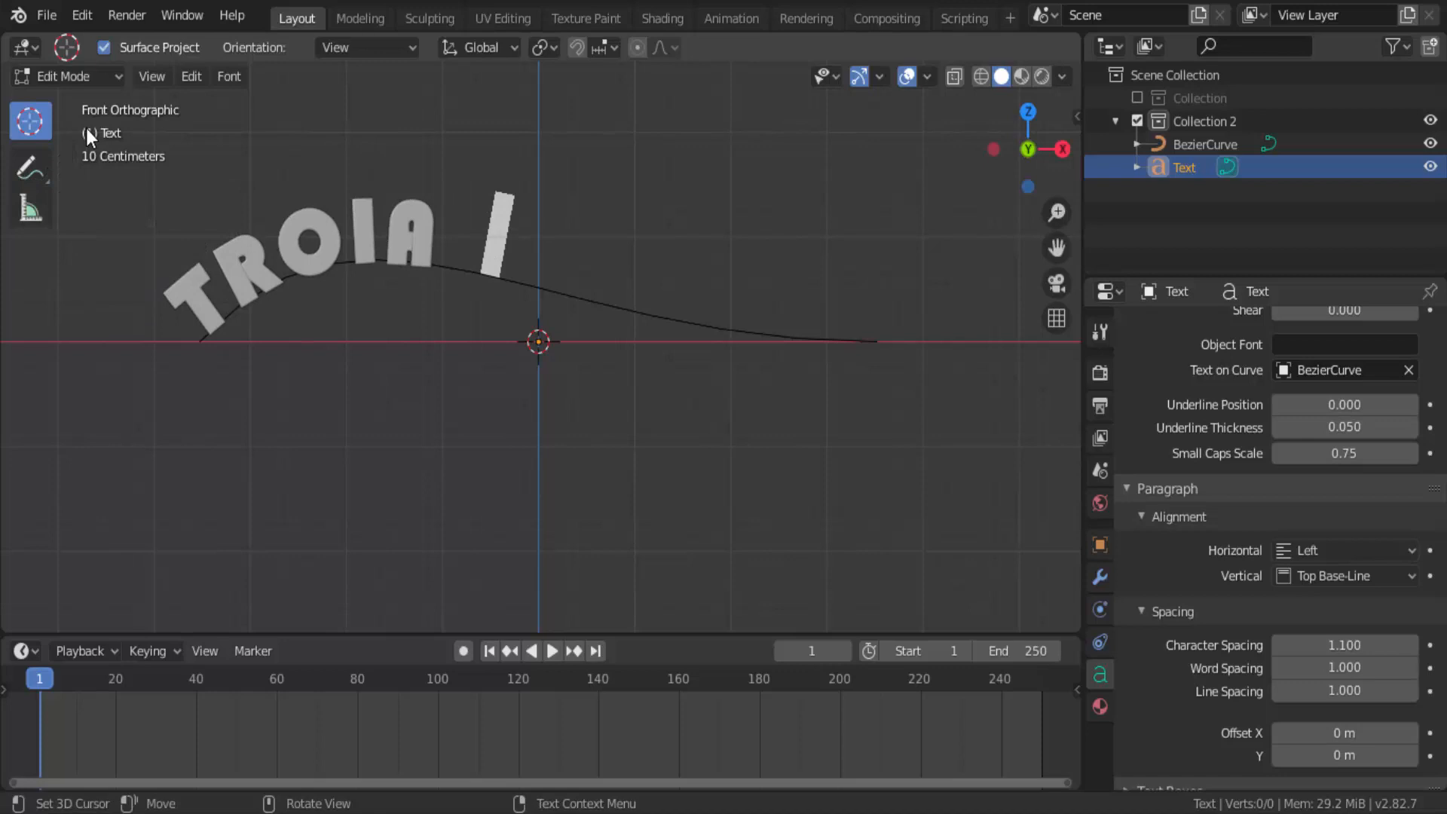
type("Blender")
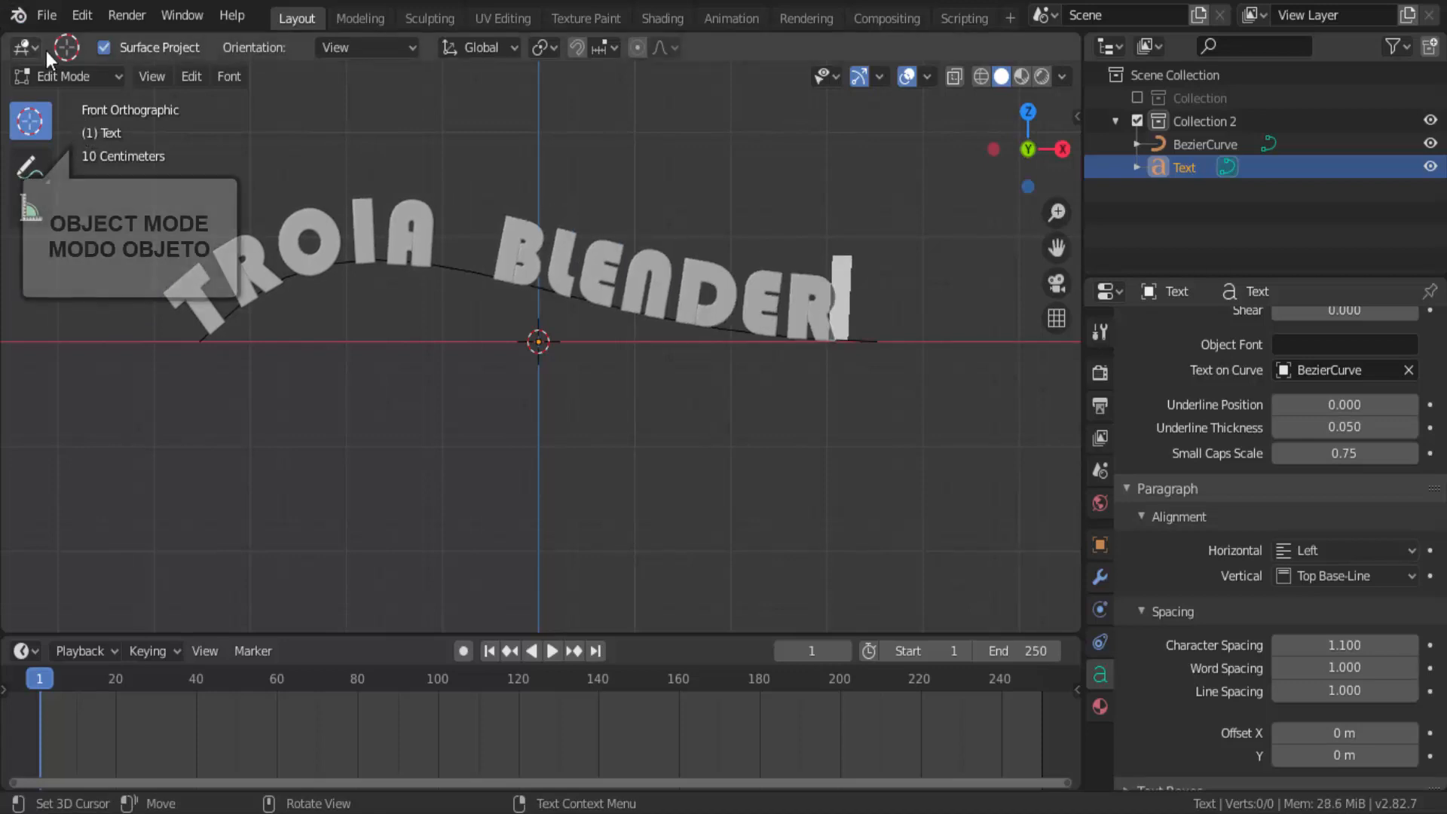
left_click(61, 75)
left_click(62, 95)
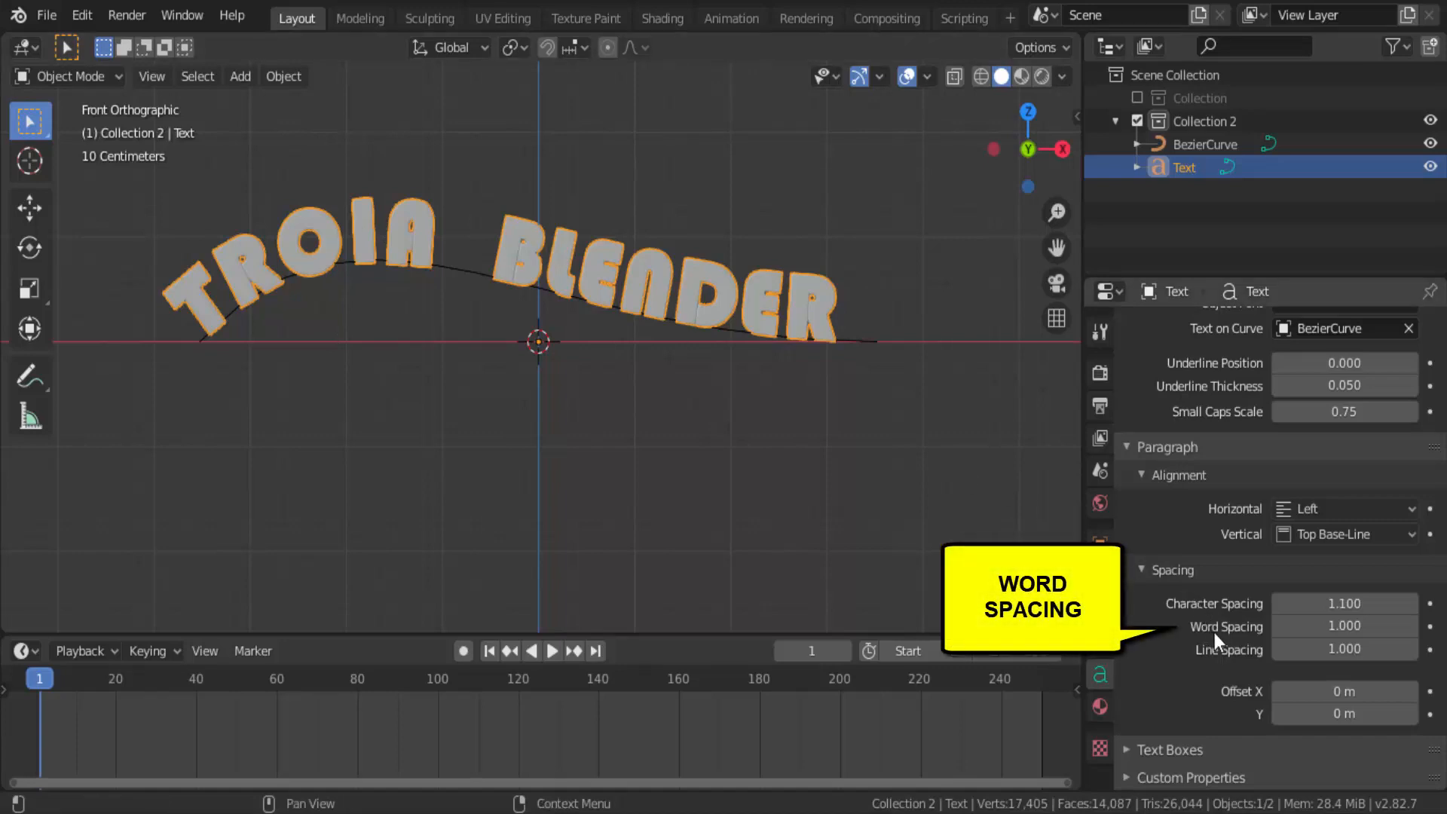
mouse_move(1370, 627)
left_mouse_down()
mouse_move(1434, 626)
mouse_move(1327, 626)
mouse_move(1366, 627)
left_mouse_up()
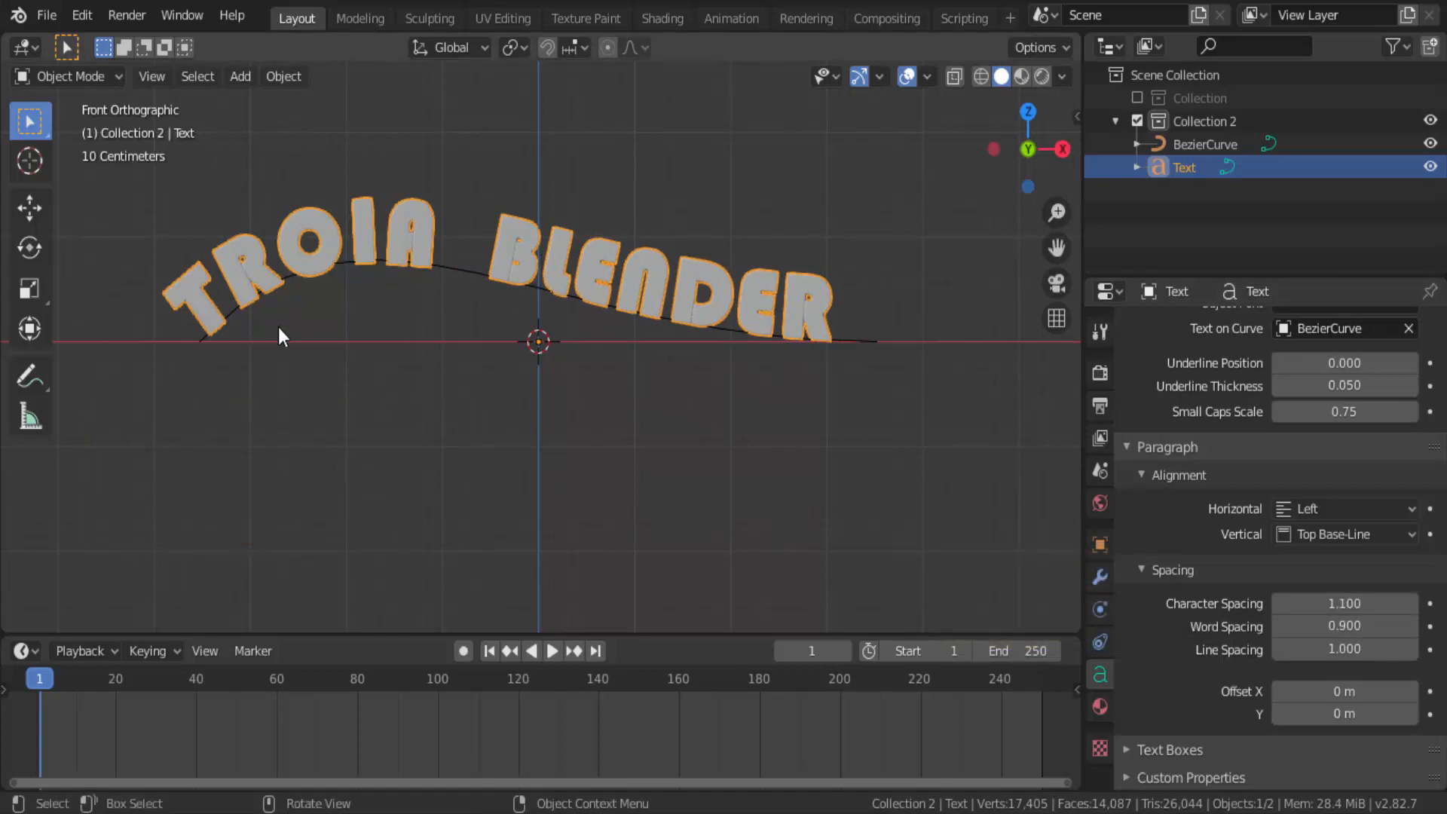
Insert a line break in the text object so that BLENDER starts on a second line below TROIA.
left_click(42, 75)
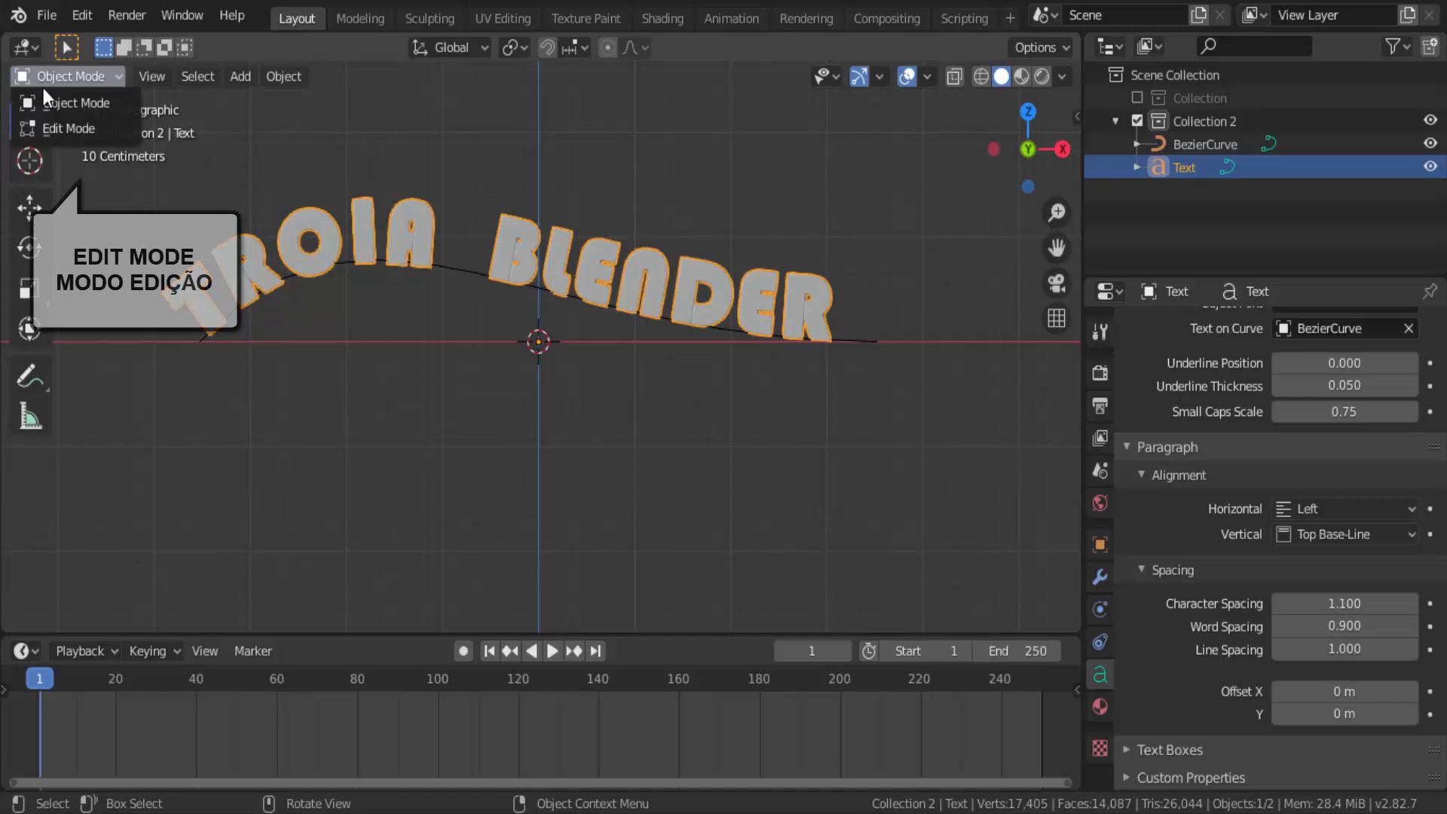
left_click(50, 127)
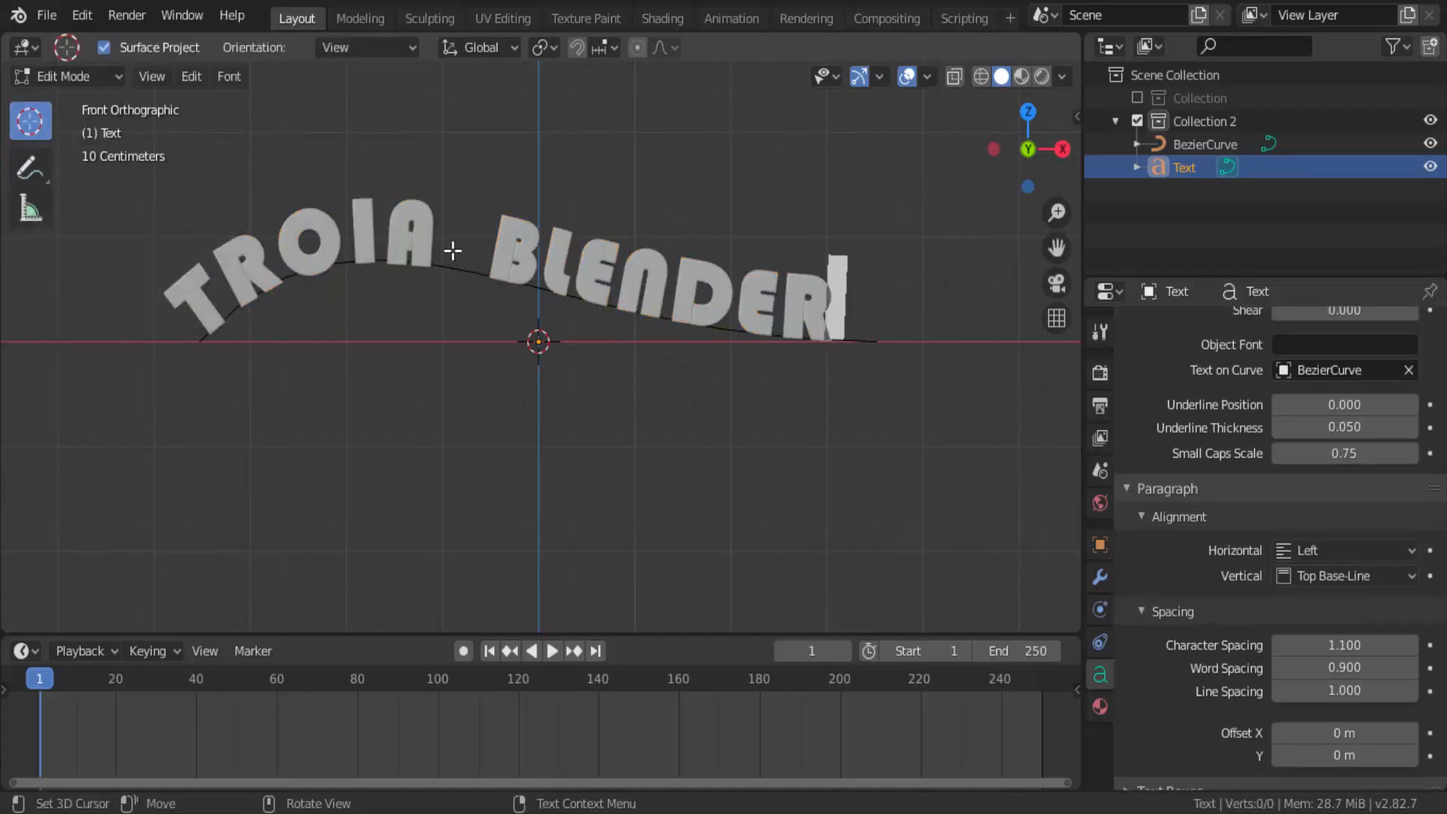
key("Left")
key("Left")
key("Left")
key("Left")
key("Left")
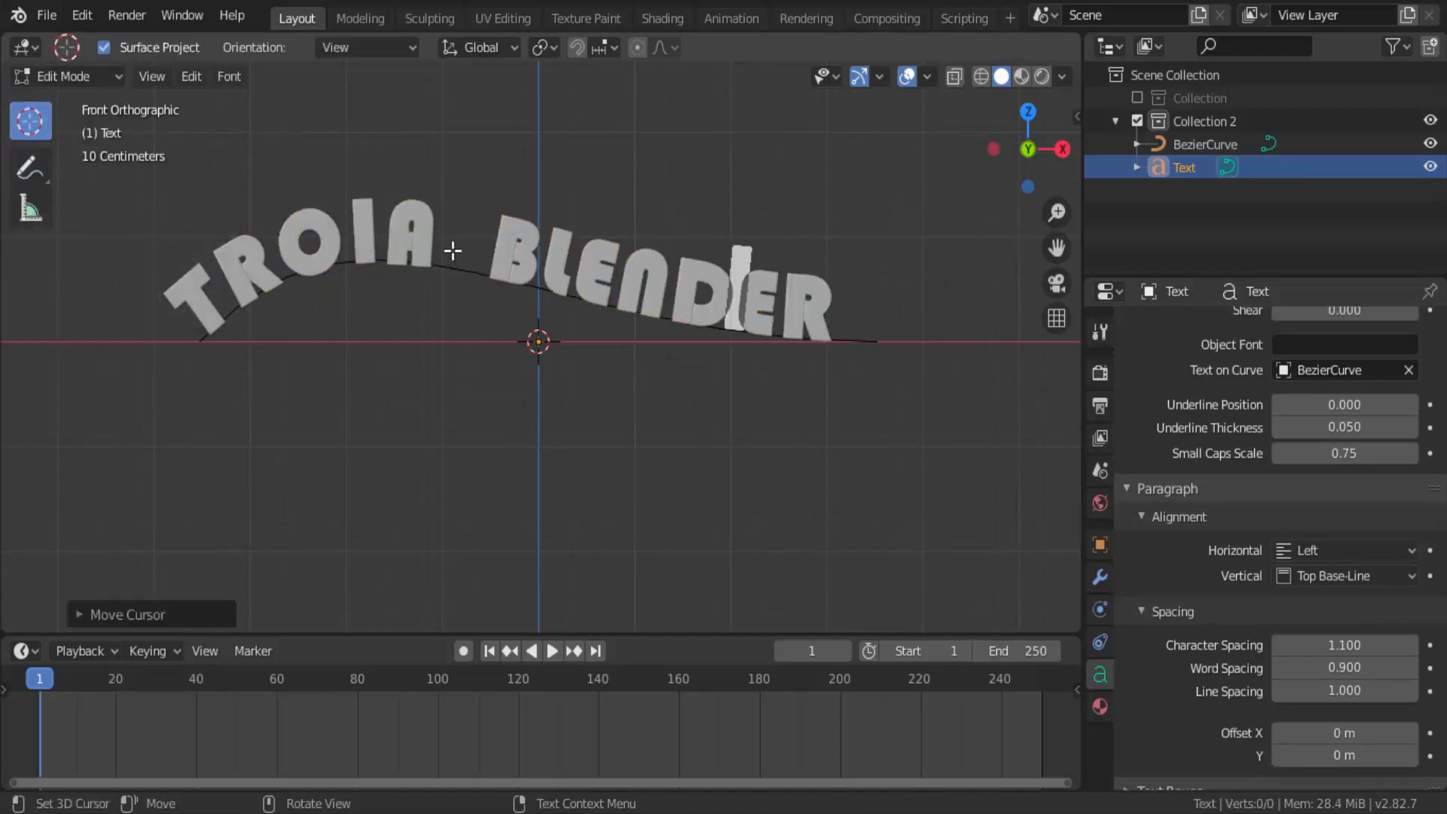
key("Left")
key("Left")
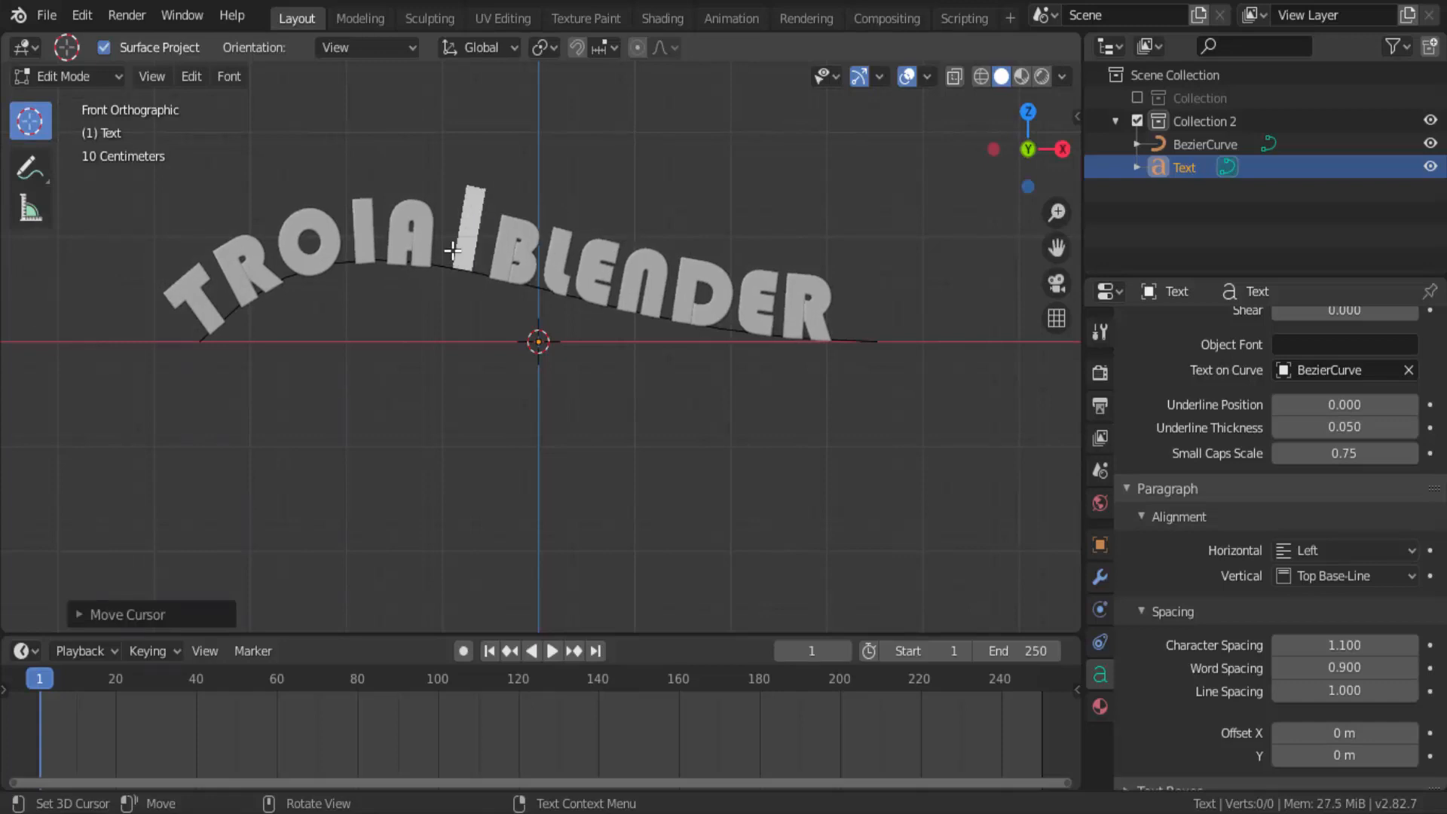
key("Return")
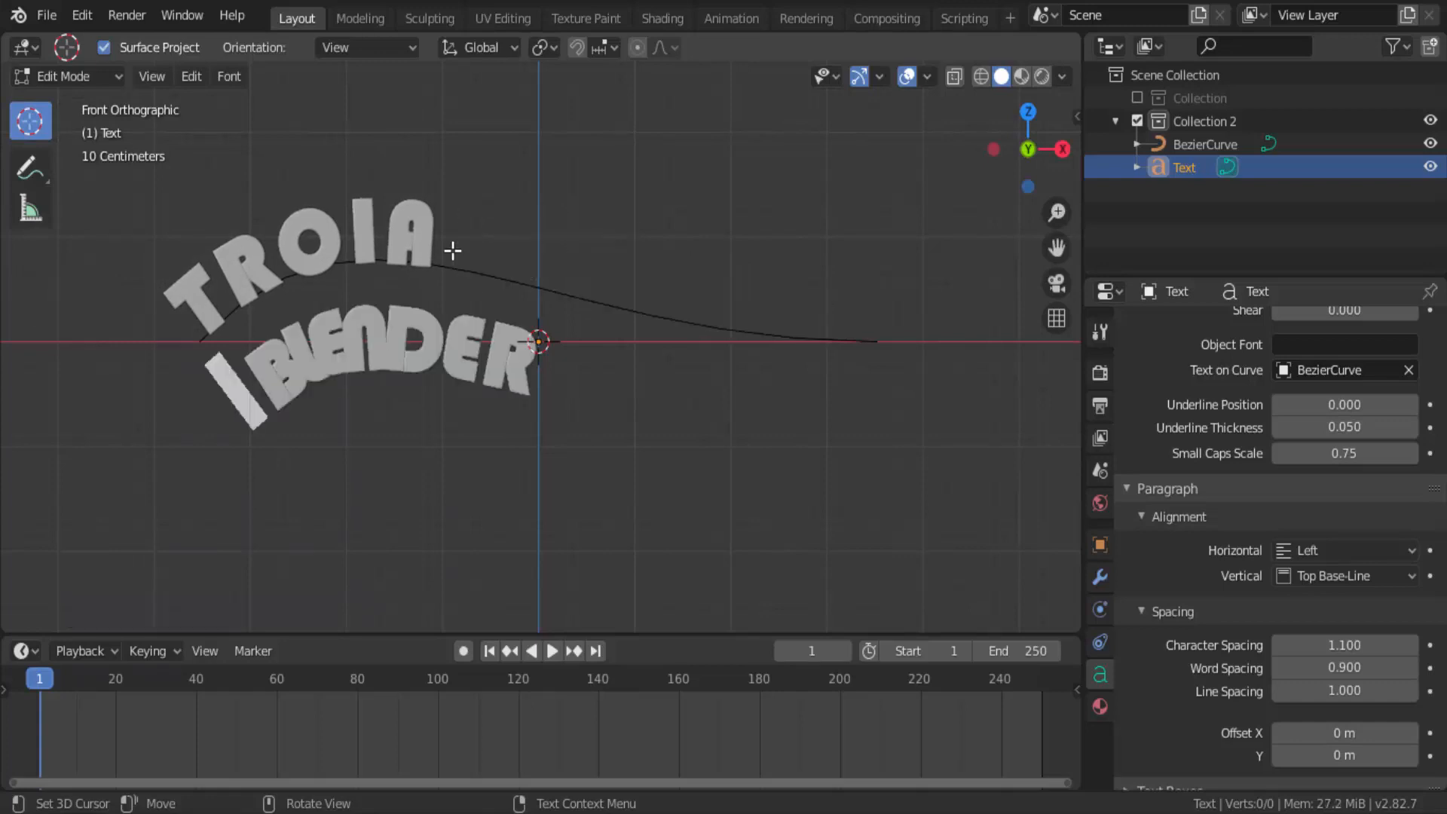
Remove the leading space before BLENDER, return to Object Mode and set the Line Spacing to 0.800.
key("Delete")
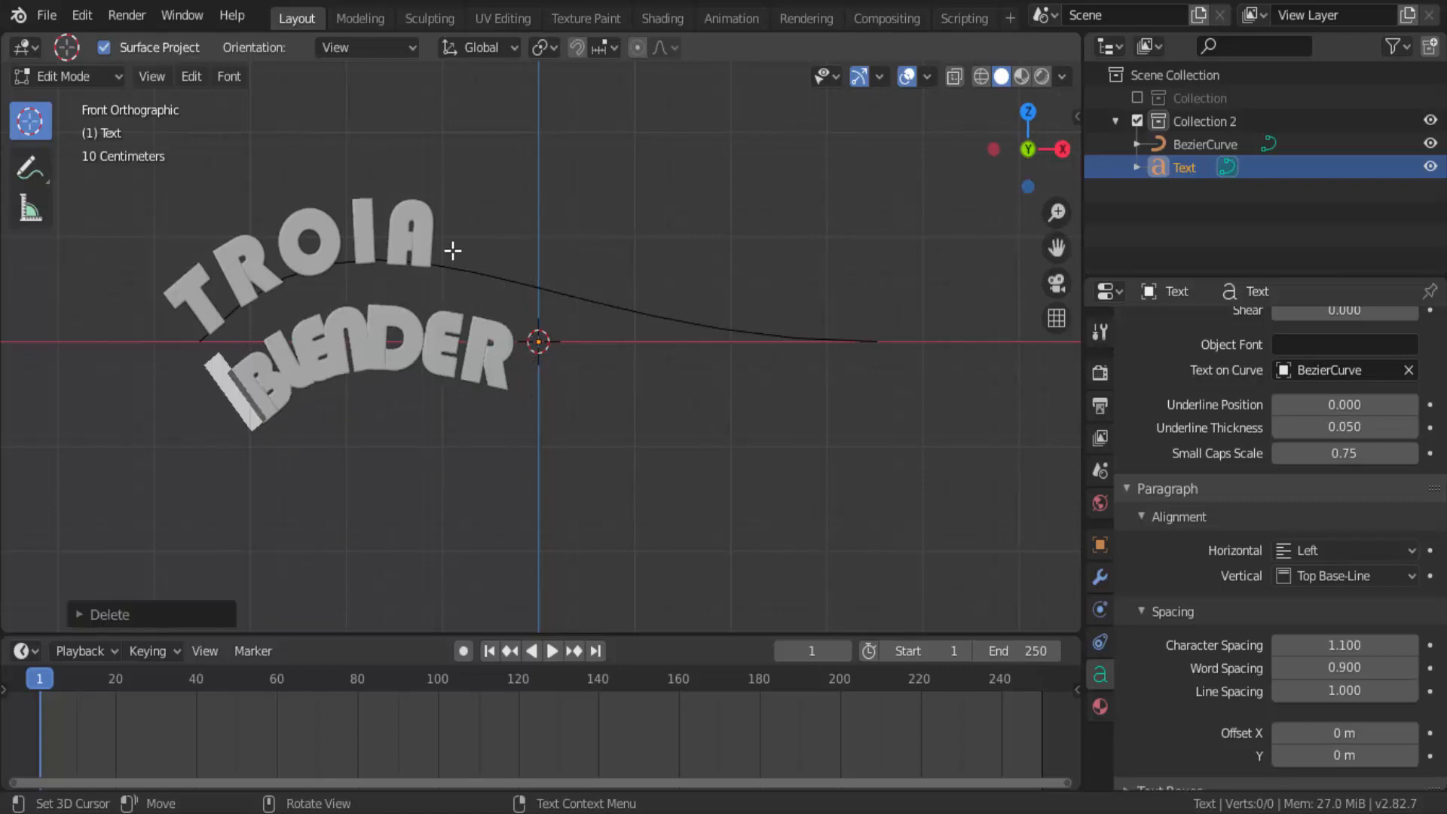
key("Right")
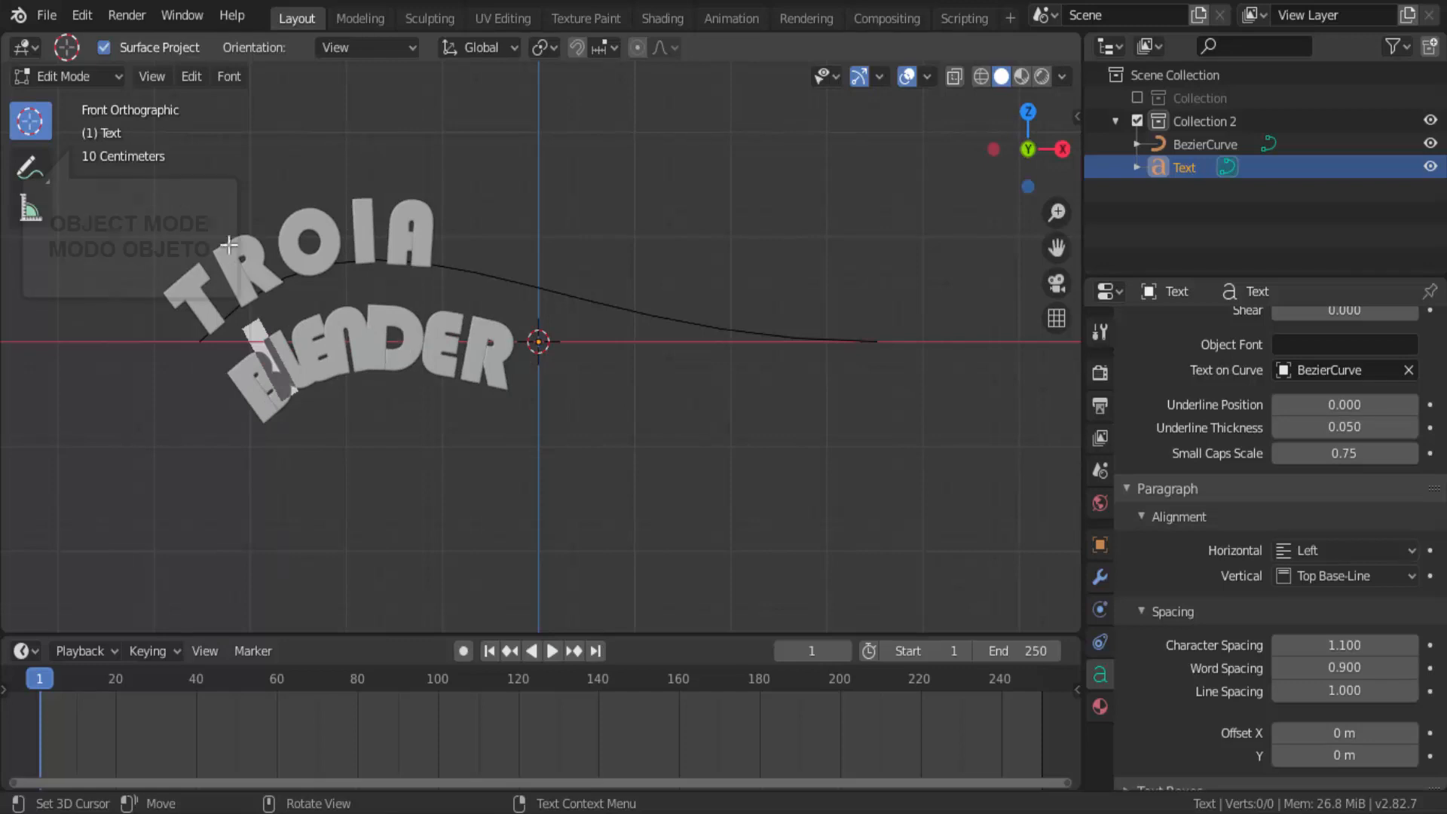
left_click(103, 80)
left_click(106, 111)
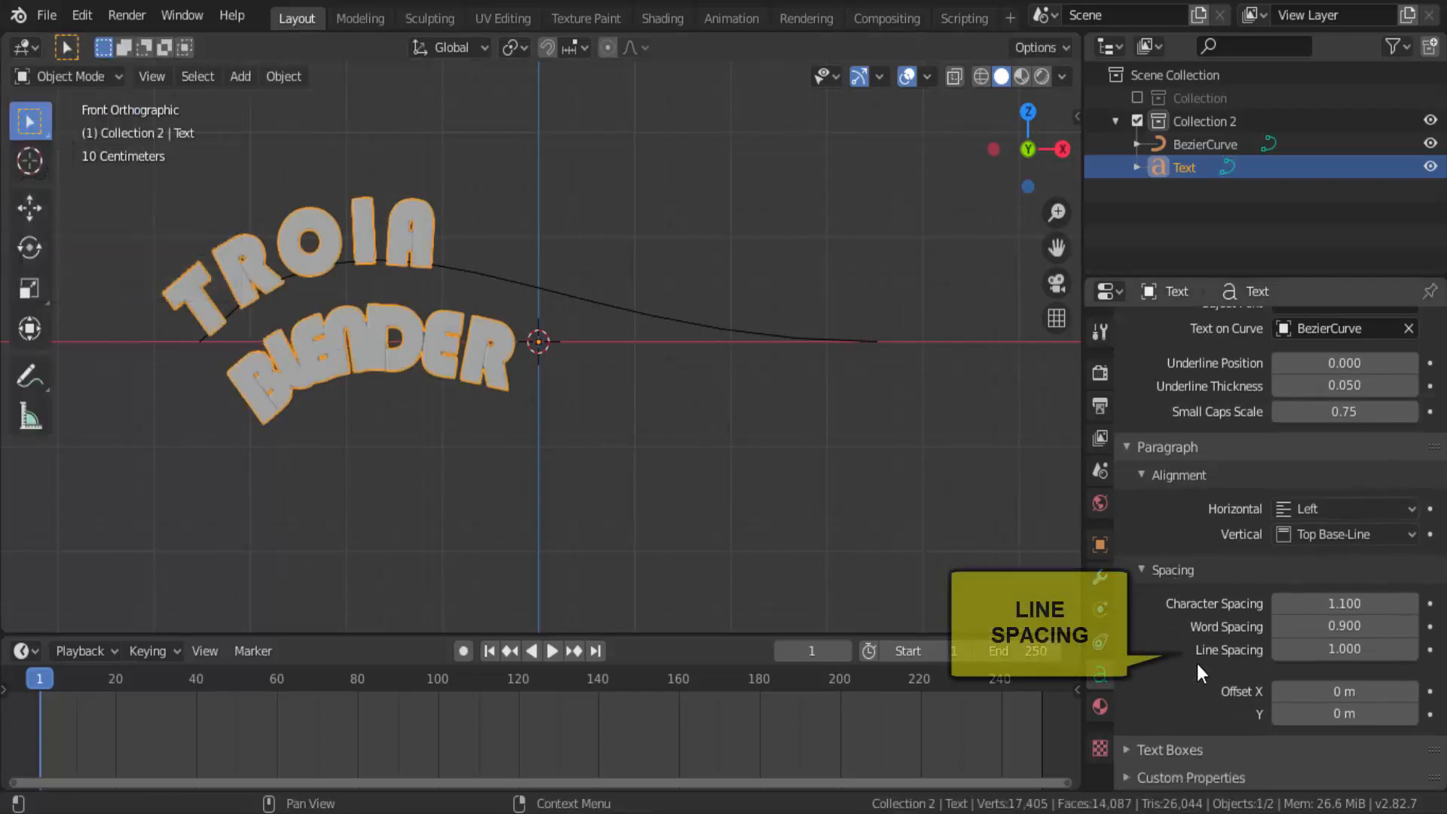
mouse_move(1315, 649)
left_mouse_down()
mouse_move(1345, 649)
mouse_move(1299, 649)
left_mouse_up()
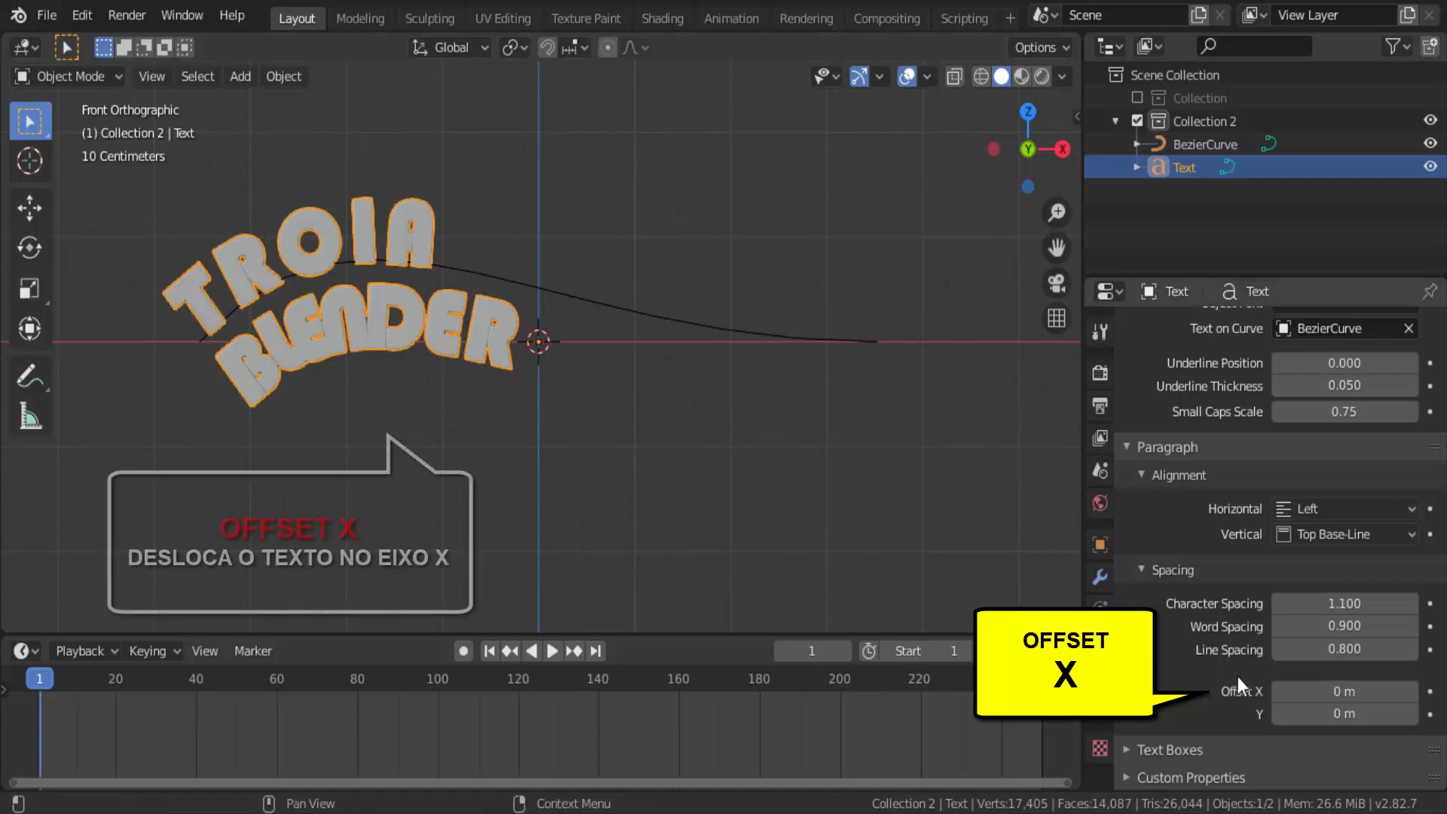
Try shifting the text along the curve with Offset X, then reset it to 0.
mouse_move(1320, 687)
left_mouse_down()
mouse_move(1399, 687)
mouse_move(1323, 688)
left_mouse_up()
left_click(1323, 688)
type("0")
key("Return")
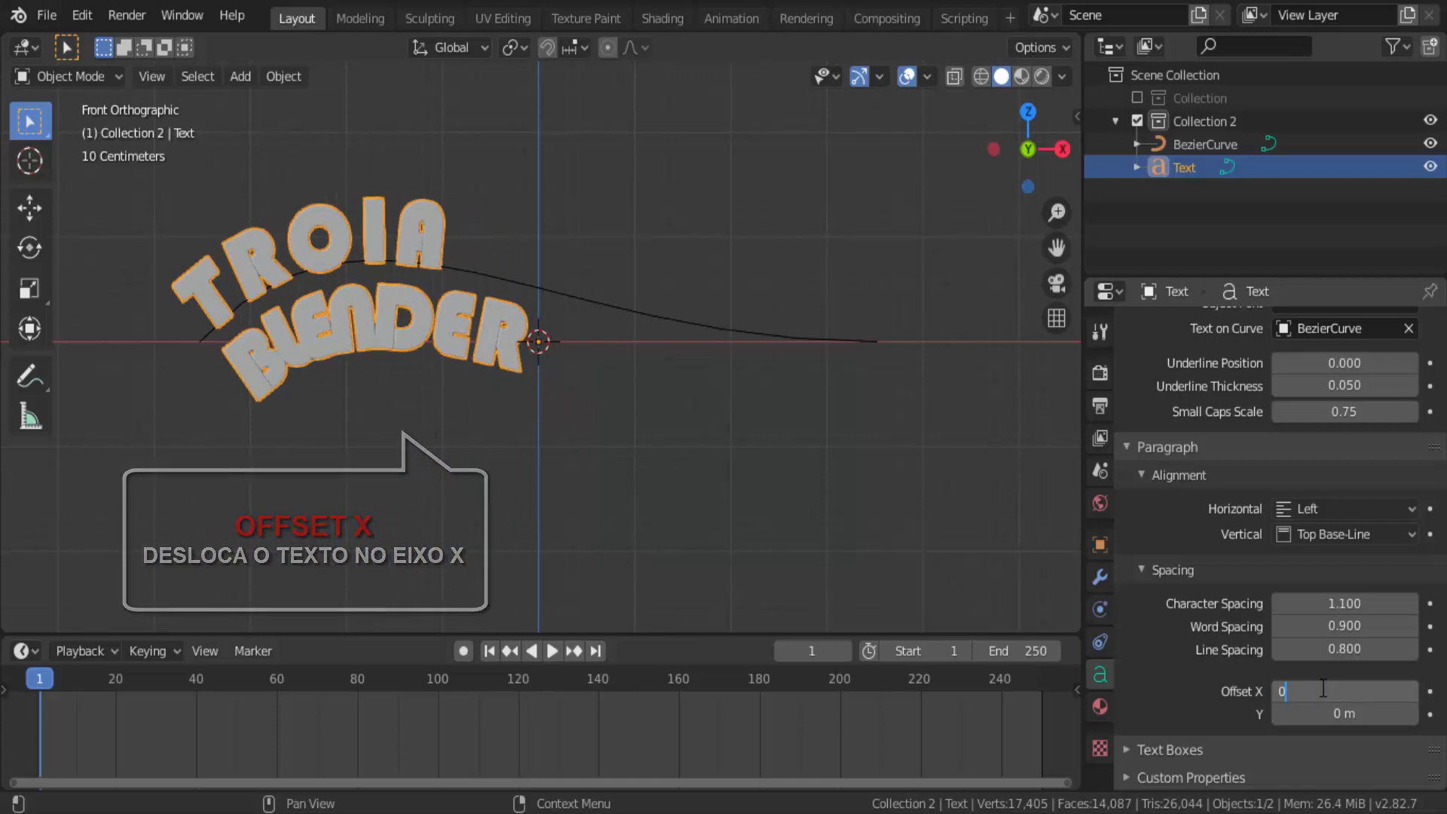
Try a text Offset Y of 0.3 m, then reset it to 0.
mouse_move(1321, 714)
left_mouse_down()
mouse_move(1387, 714)
mouse_move(1291, 713)
mouse_move(1328, 714)
left_mouse_up()
double_click(1331, 714)
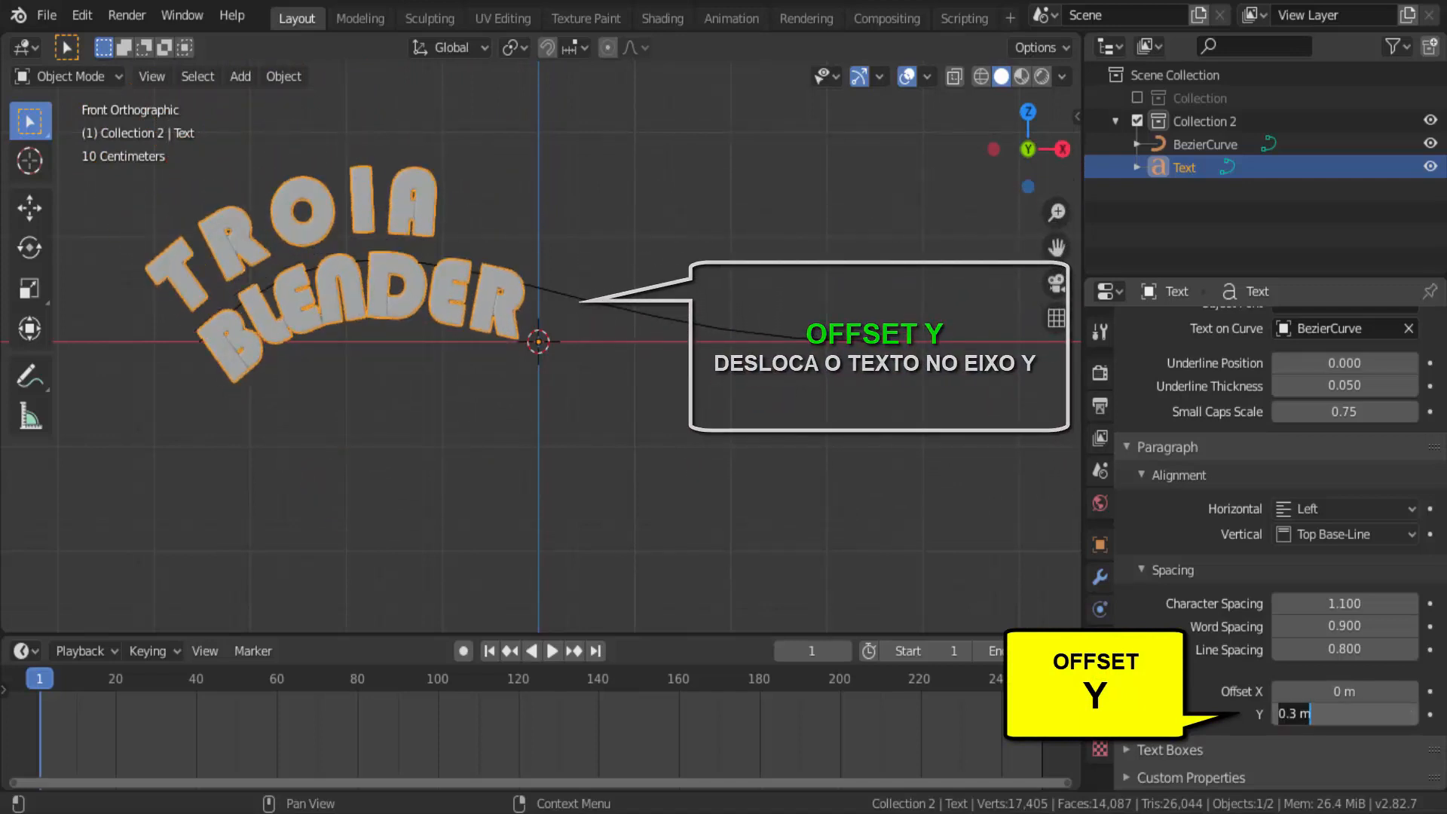
type("0")
key("Return")
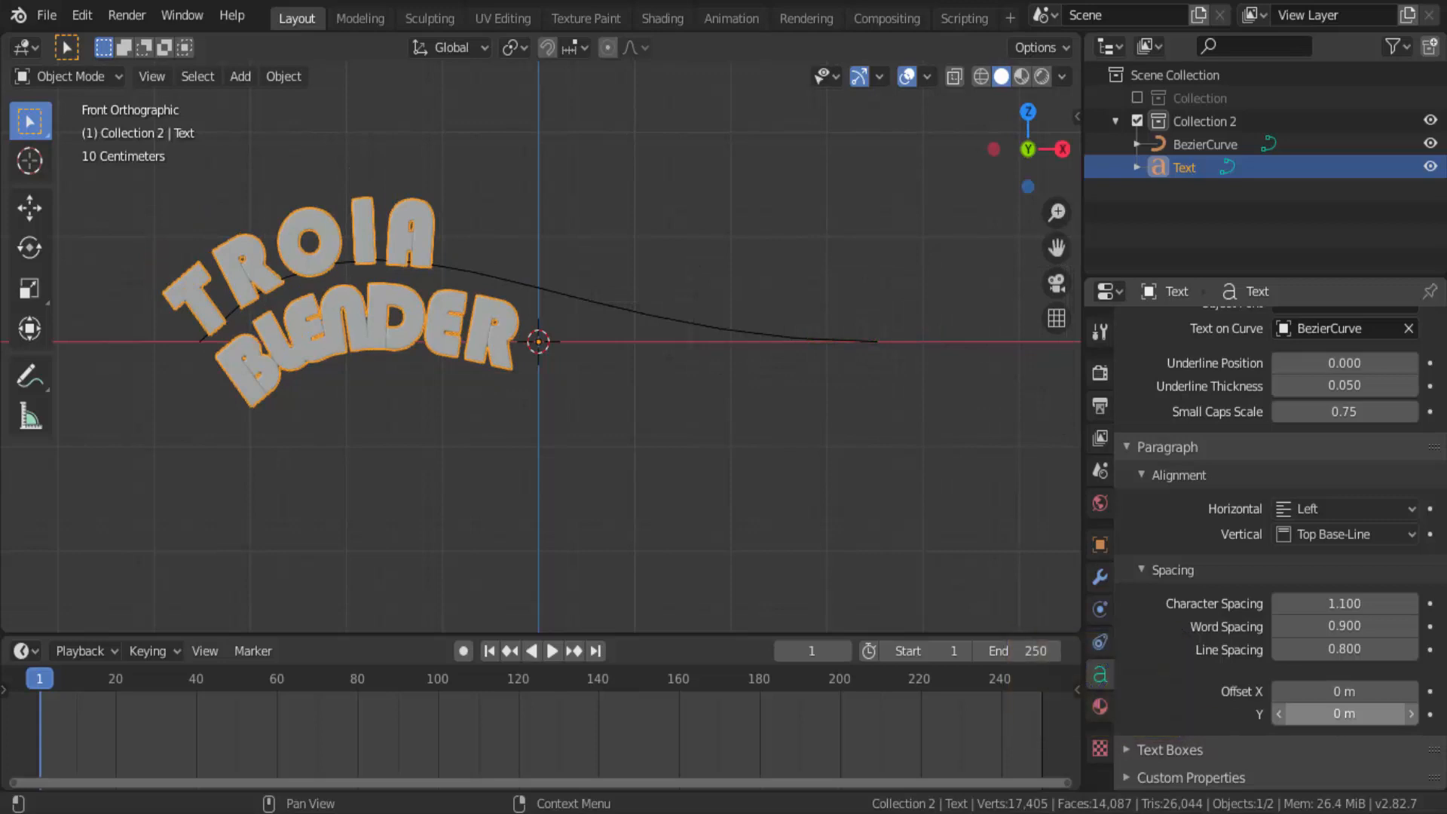
Keyframe the text's Offset X at 0 m on frame 1.
scroll(1341, 442, "up", 4)
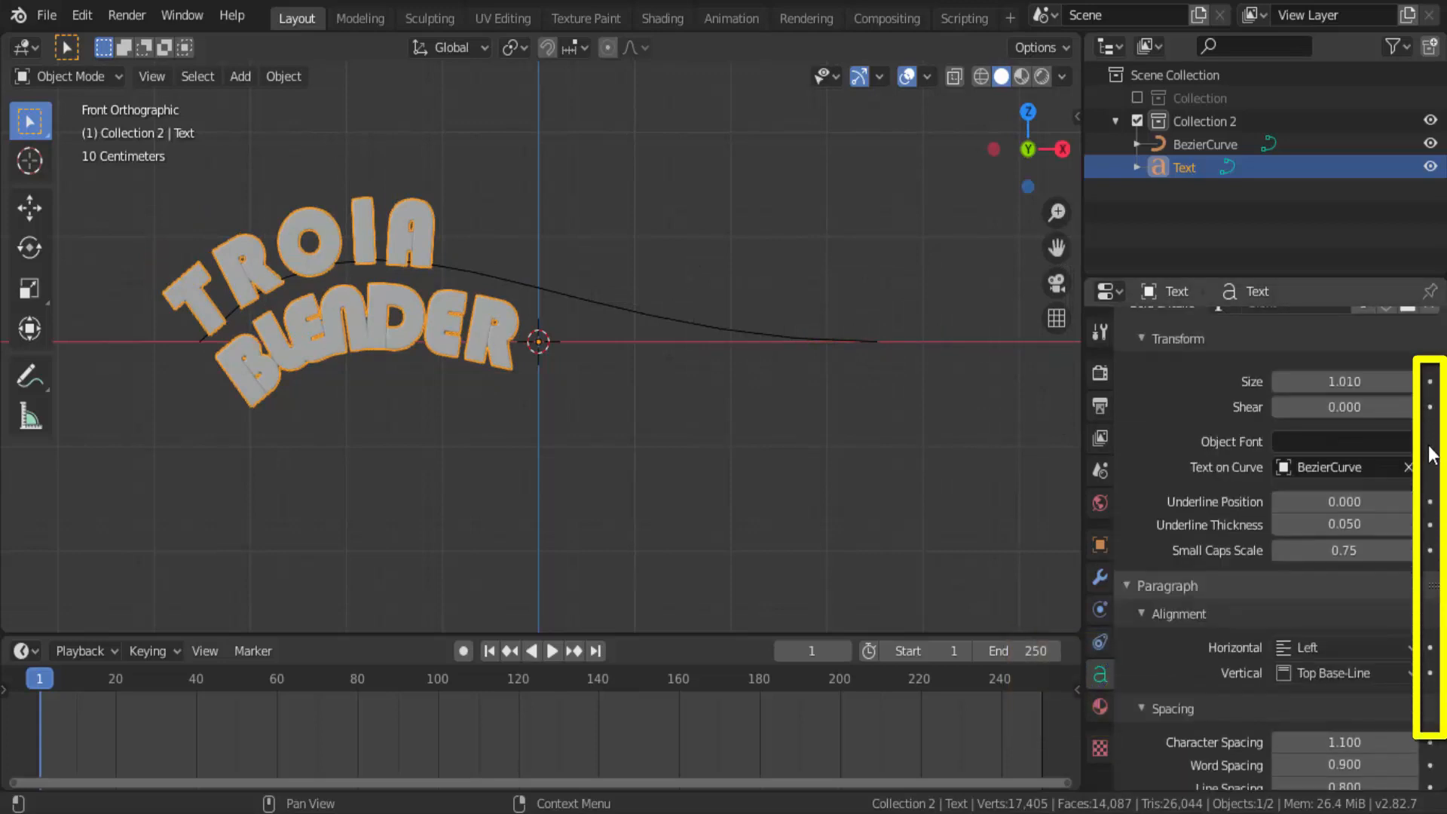
scroll(1432, 505, "down", 4)
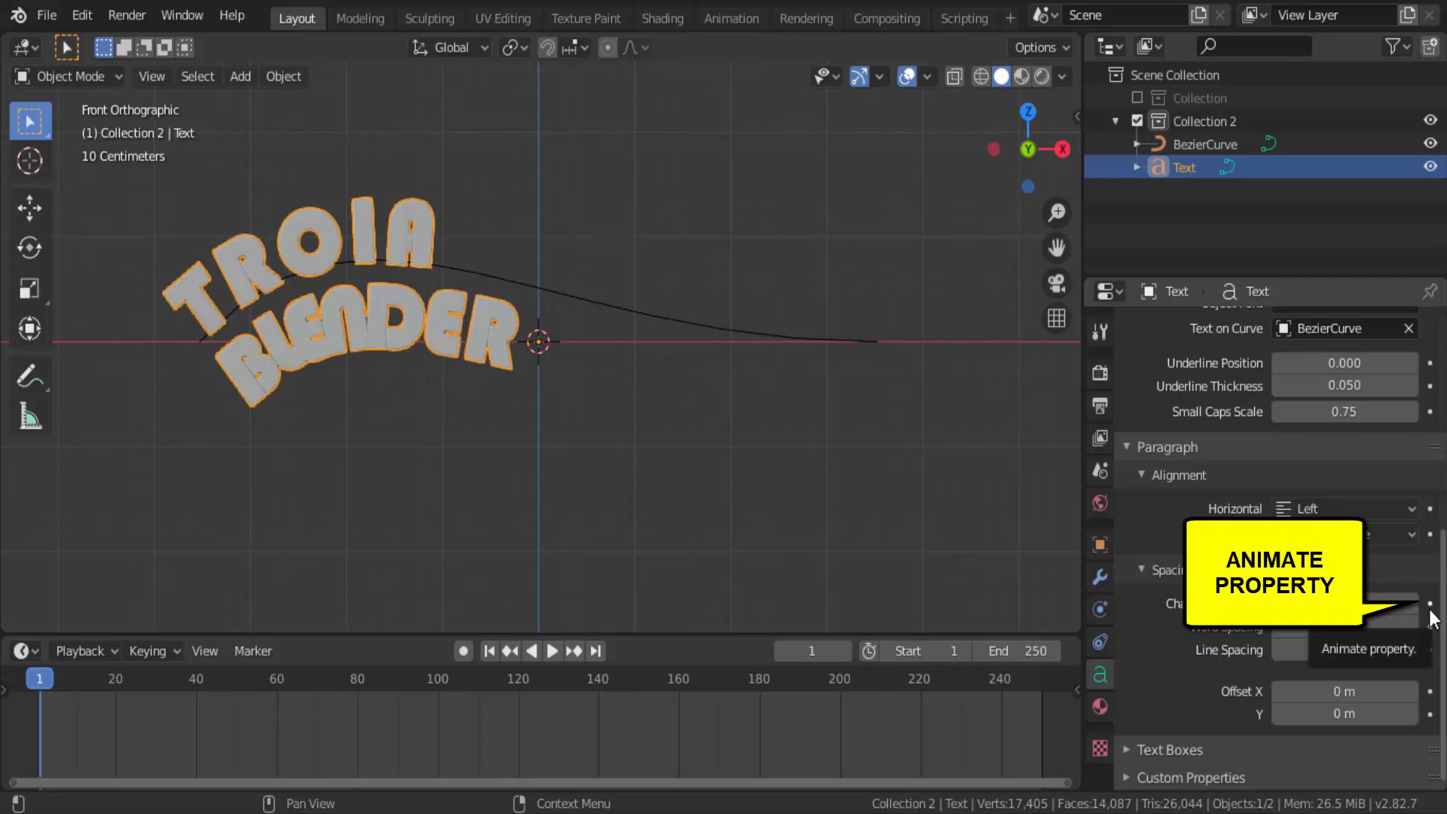
right_click(1341, 603)
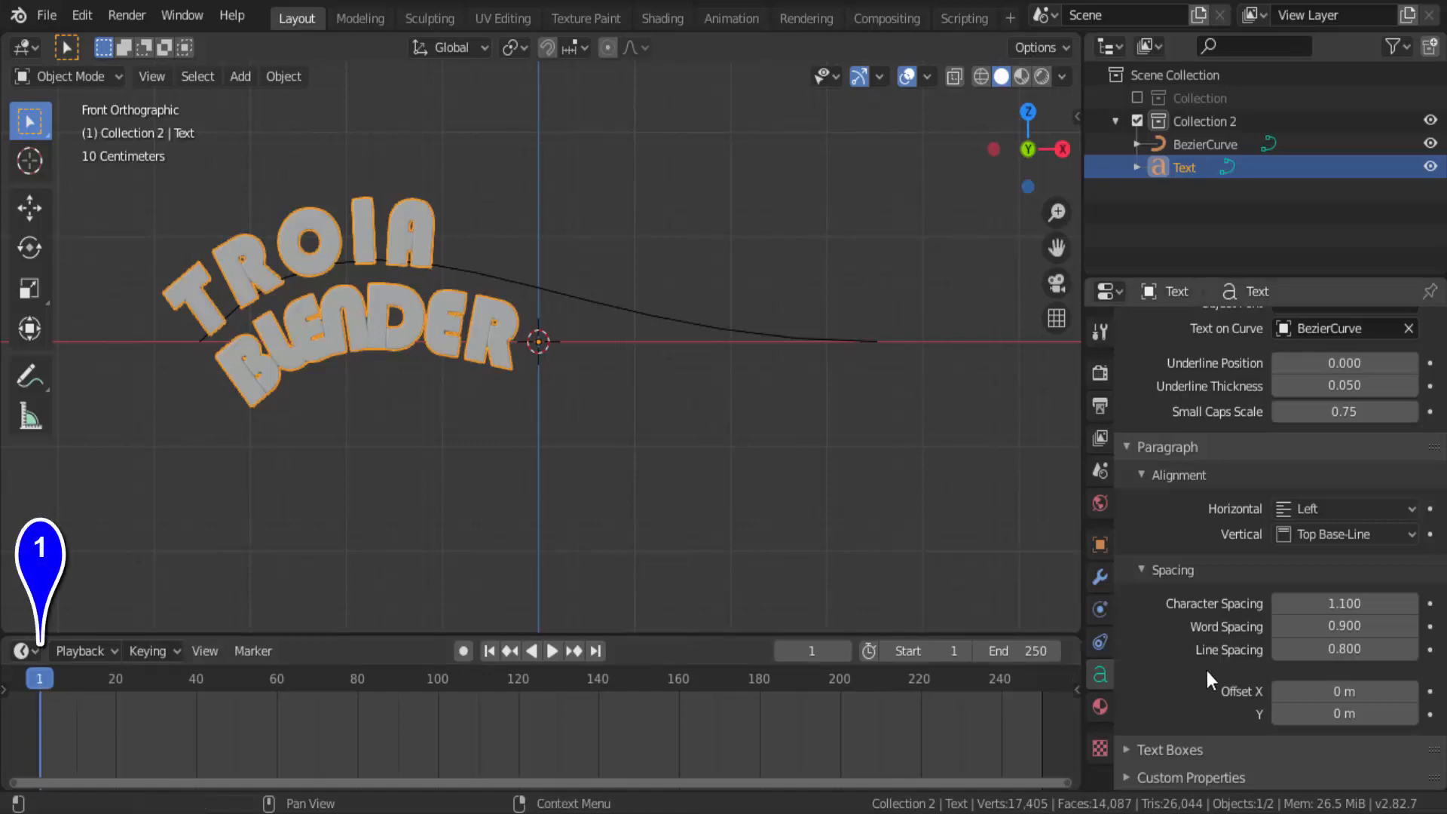
left_click(1430, 692)
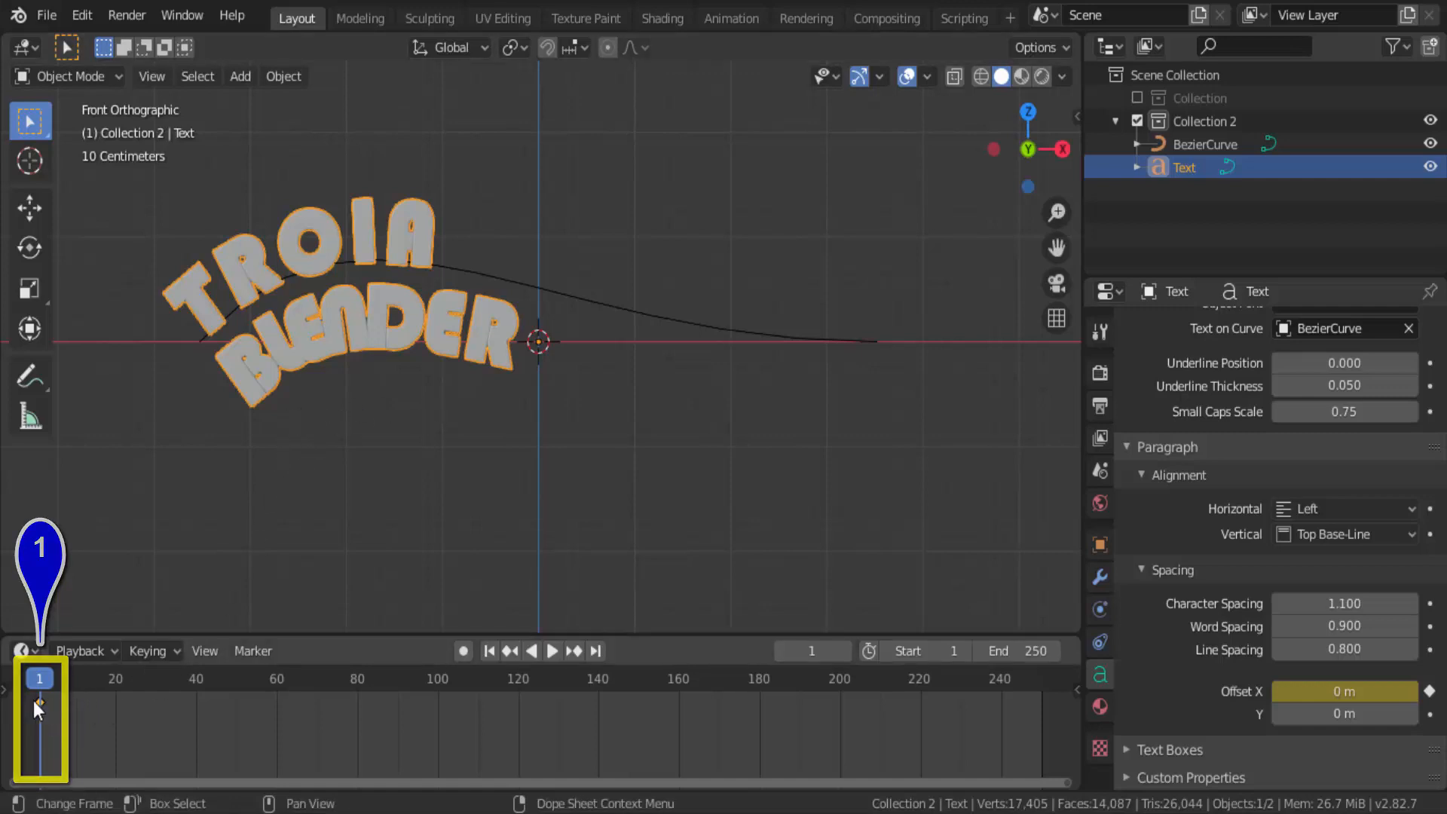
Set the text's Offset X to 4.1 m at frame 100 and keyframe it.
left_click(437, 680)
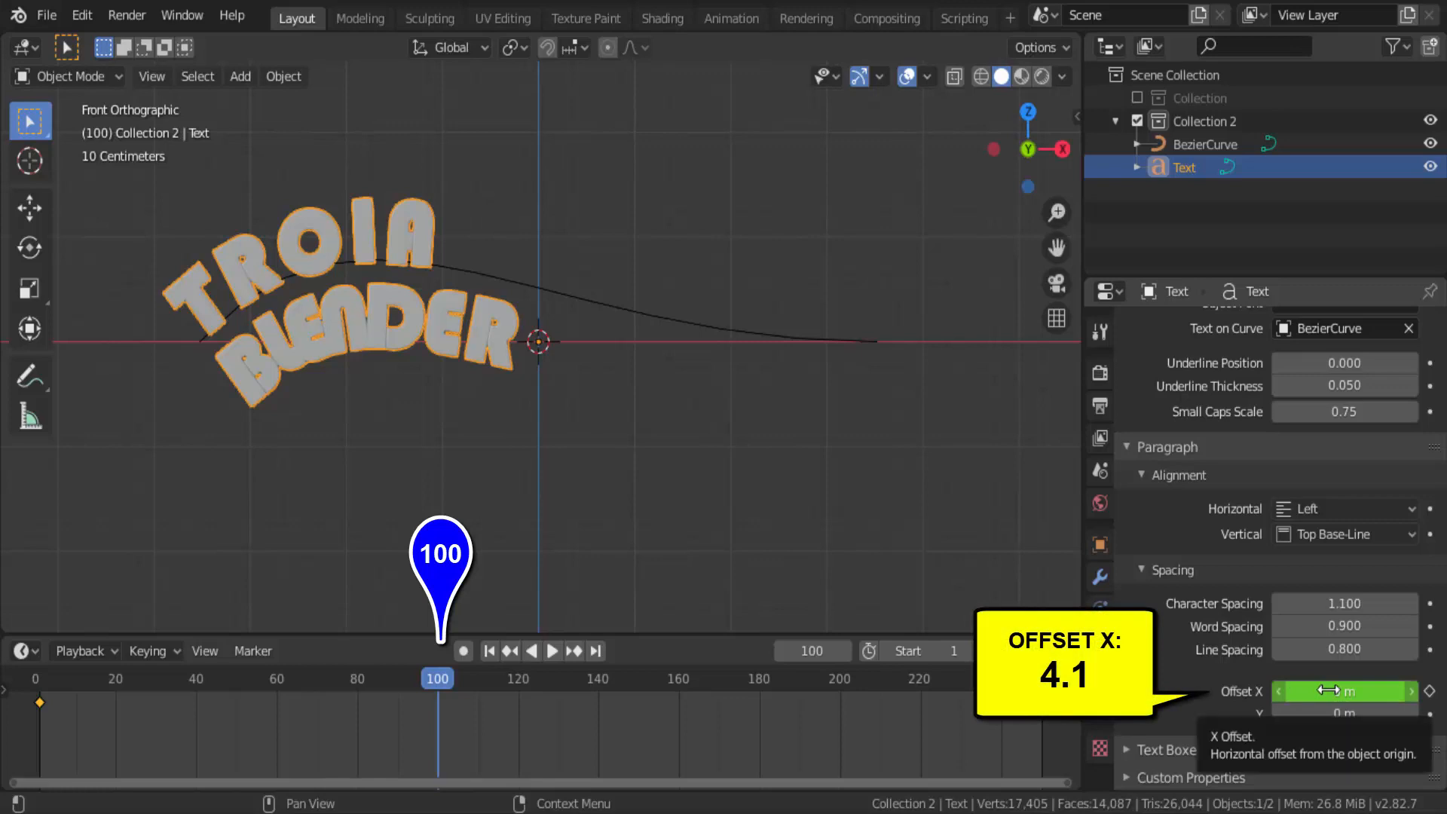
left_click_drag(1328, 691, 1370, 691)
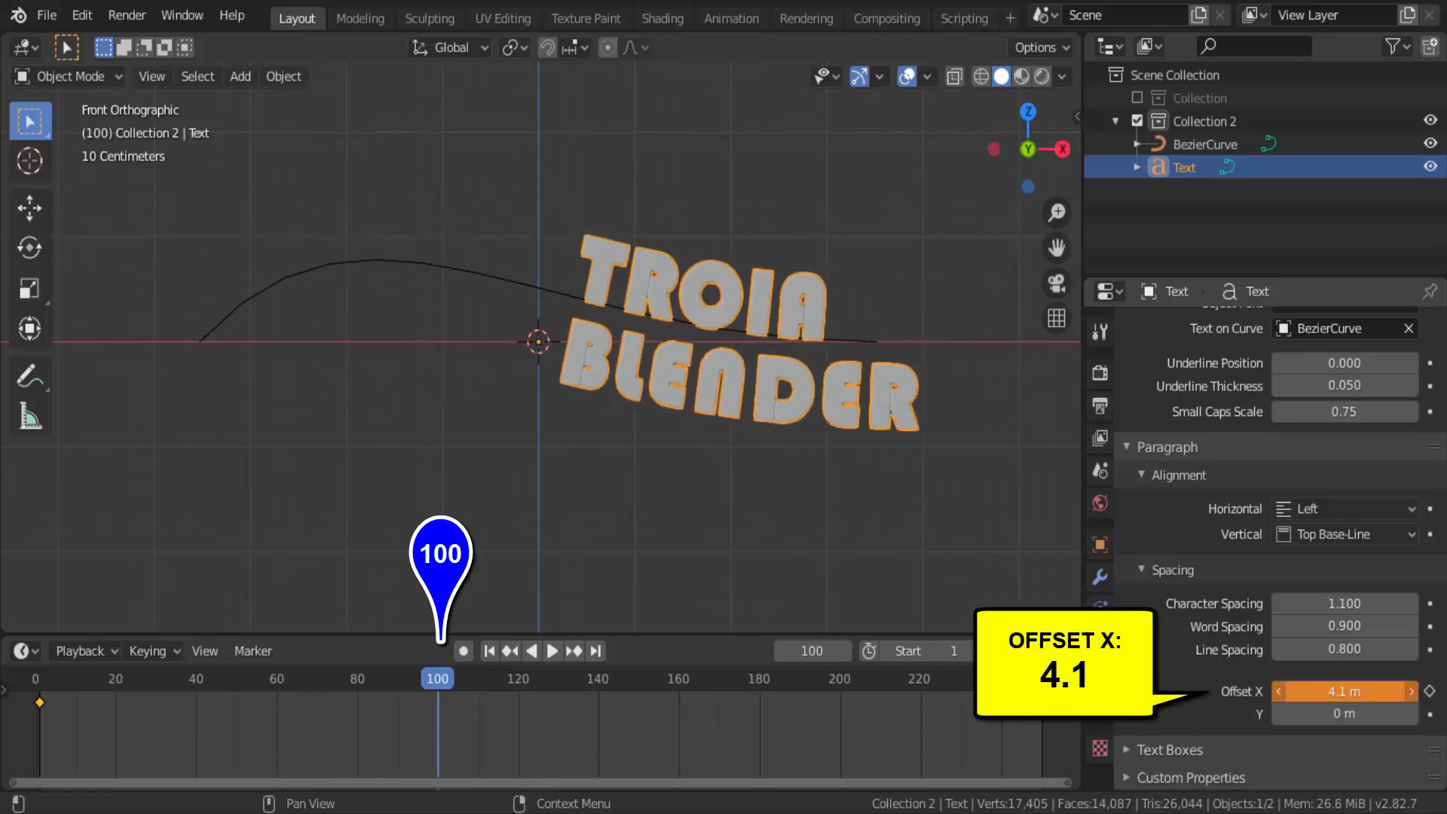
left_click(1430, 691)
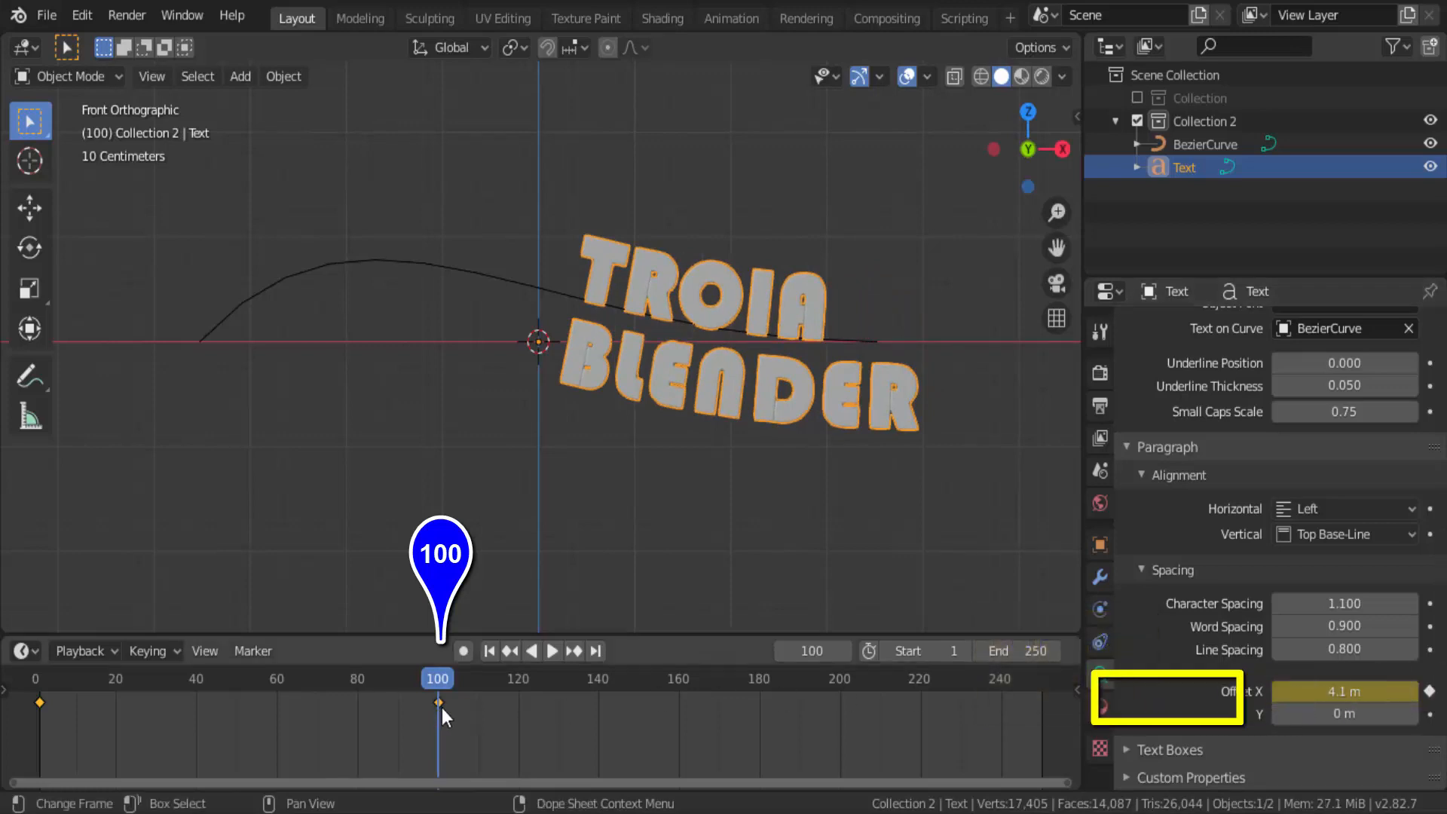
Play the offset animation from the first frame, stop it and return to frame 1.
left_click(490, 653)
left_click(551, 653)
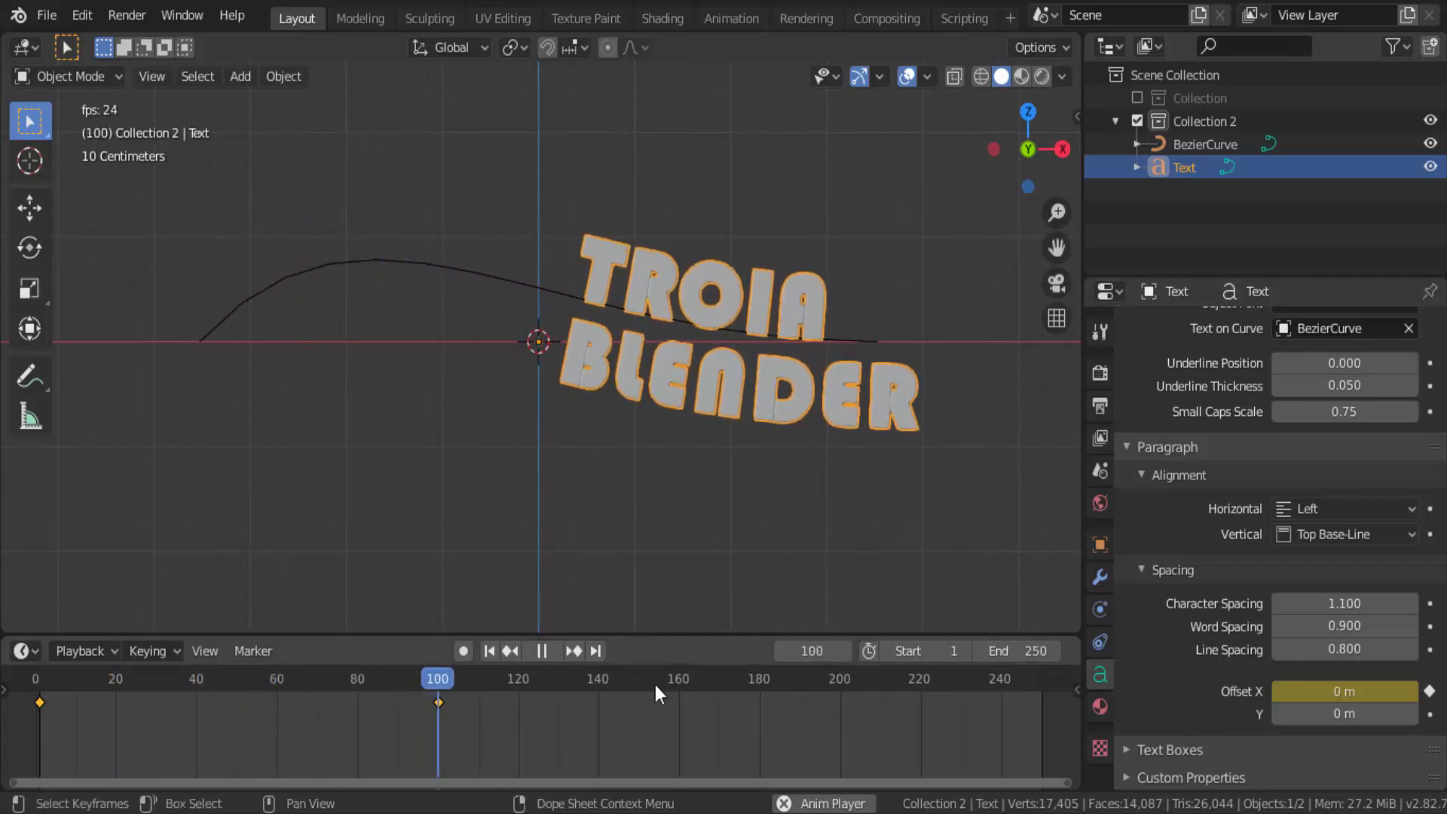
left_click(543, 652)
left_click(490, 652)
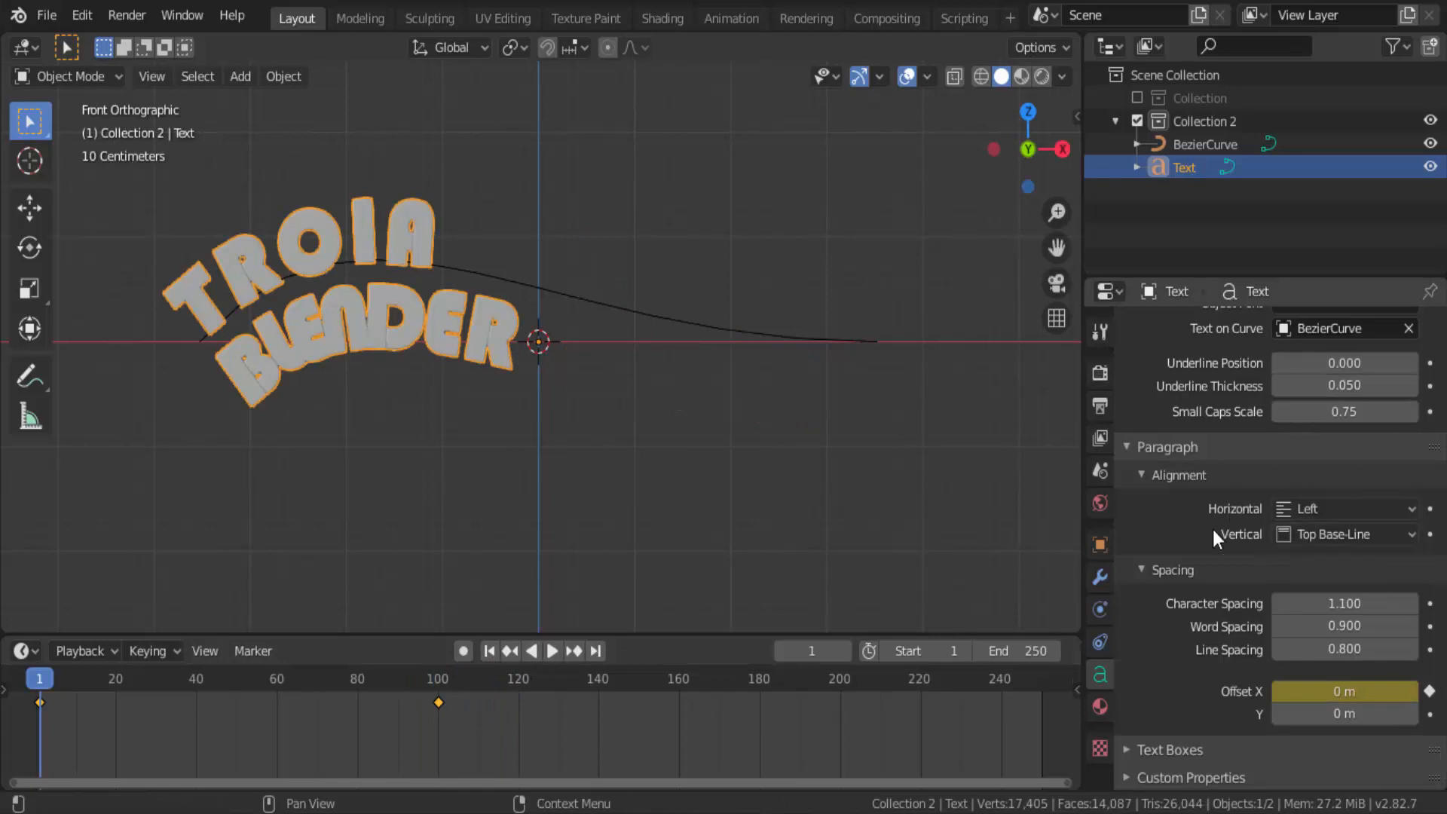
Delete the BLENDER line from the text object, leaving only TROIA, and return to Object Mode.
left_click(97, 78)
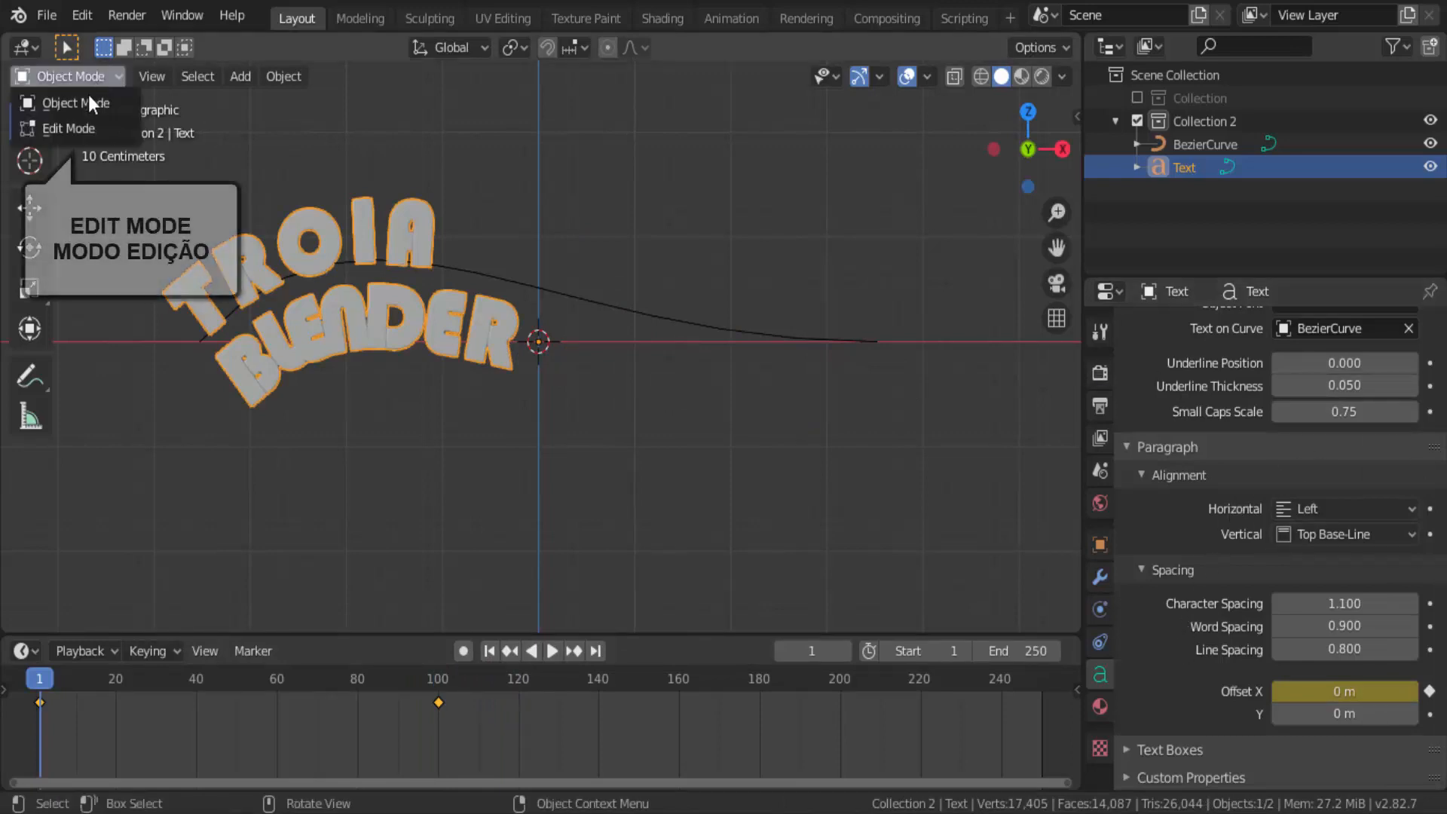
left_click(73, 128)
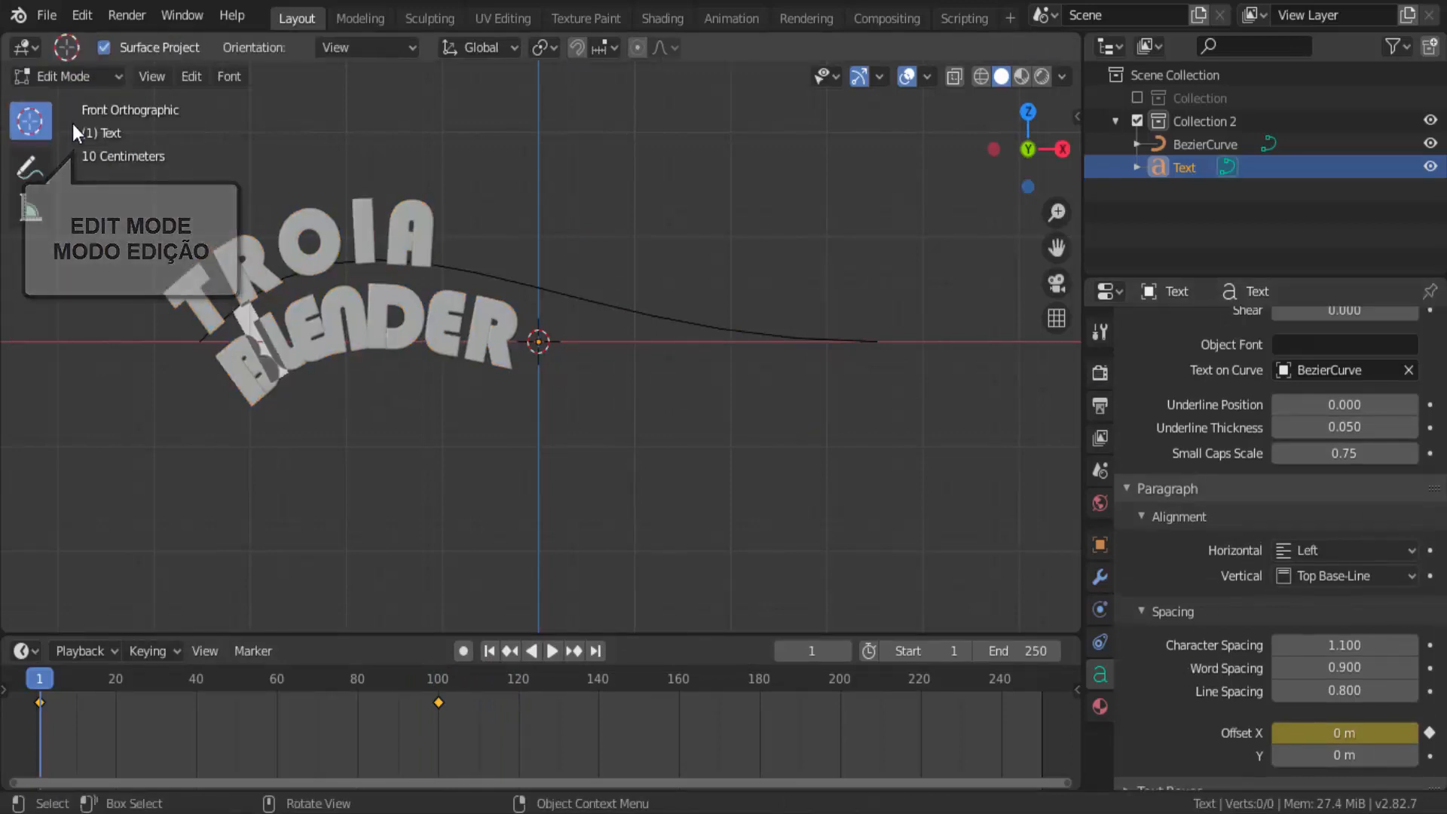
key("Right")
key("Right")
key("Right")
key("Right")
key("Right")
key("Right")
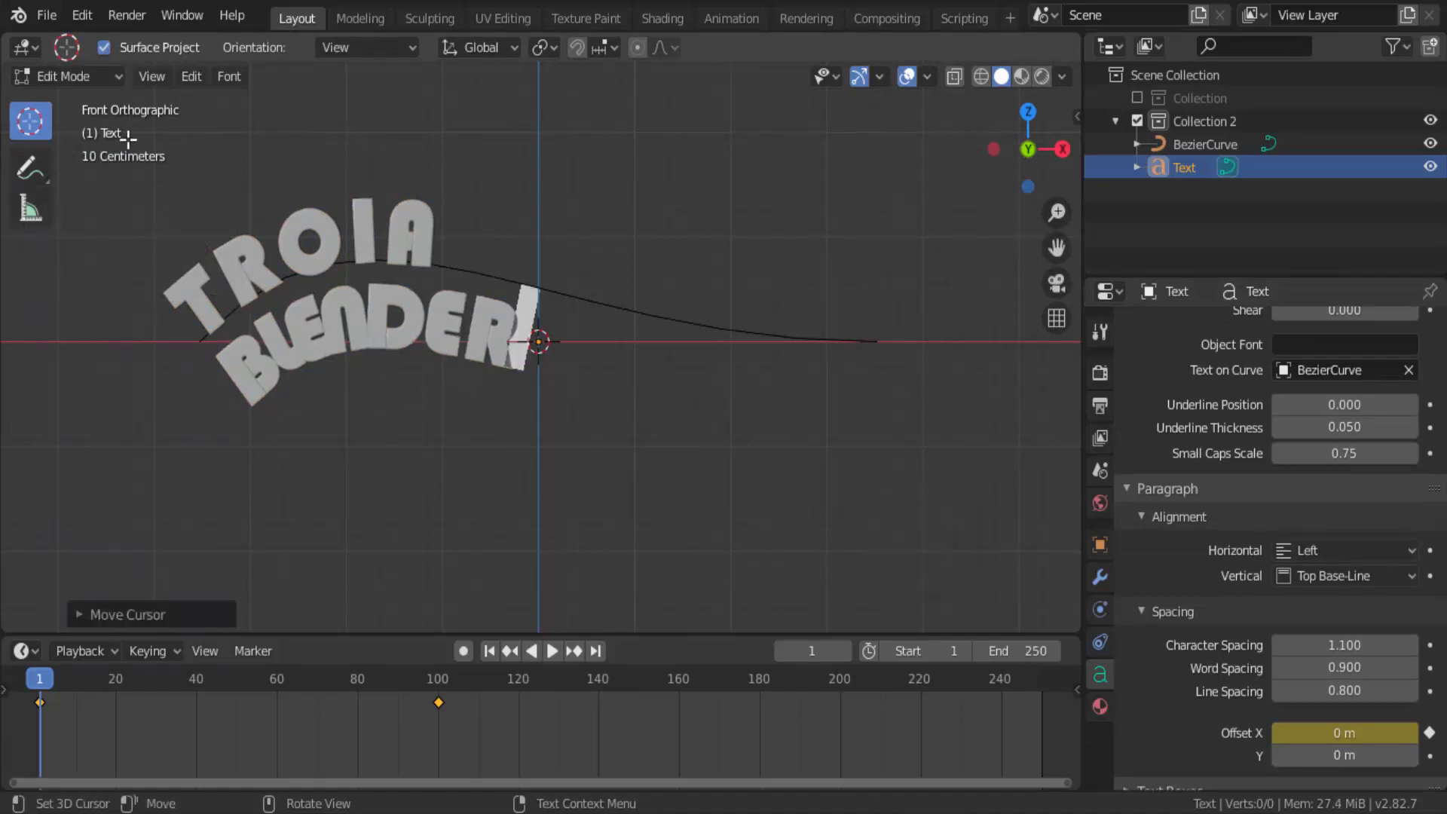
key("BackSpace")
key("BackSpace")
key("BackSpace")
key("BackSpace")
key("BackSpace")
key("BackSpace")
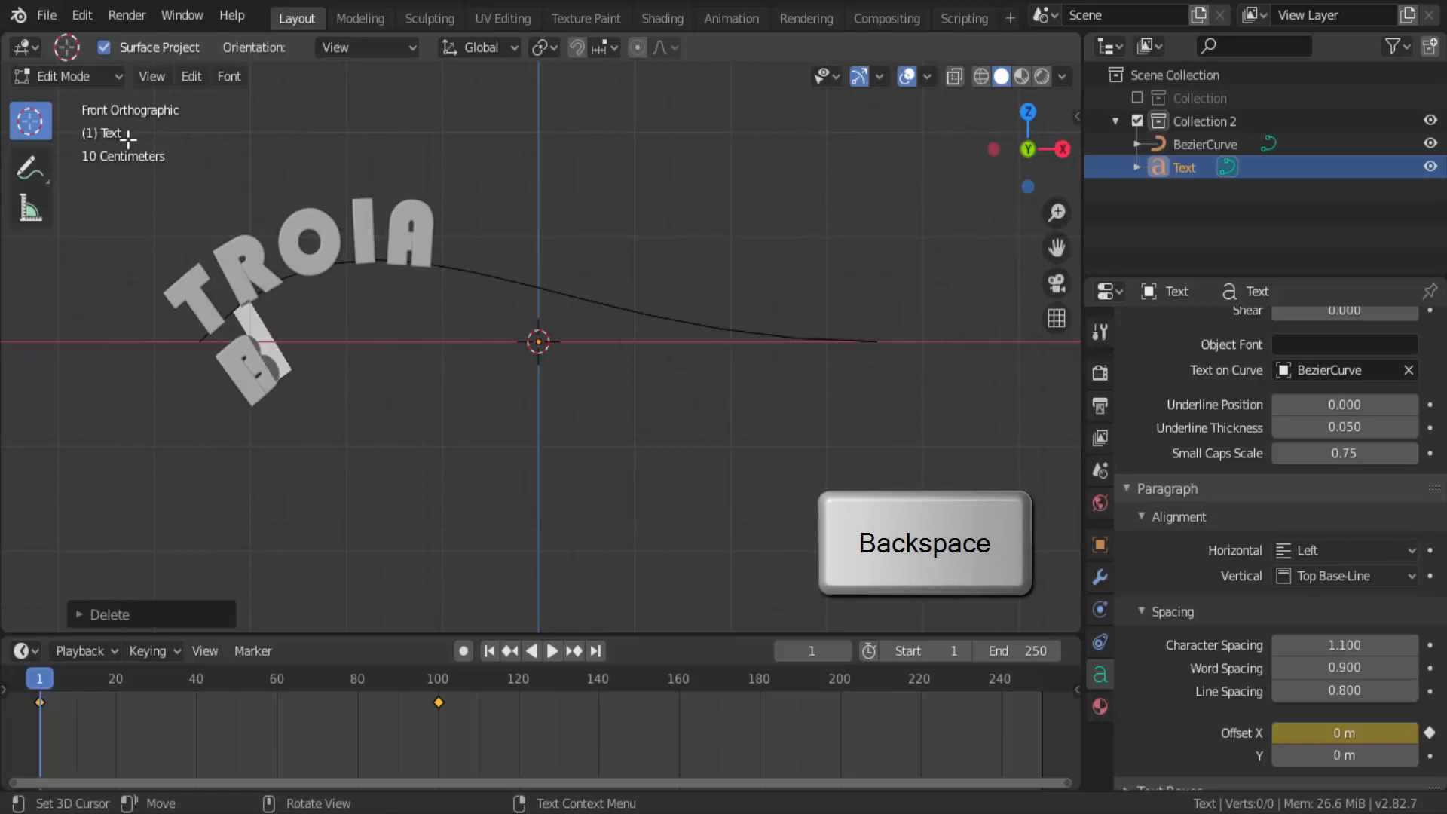
key("BackSpace")
key("End")
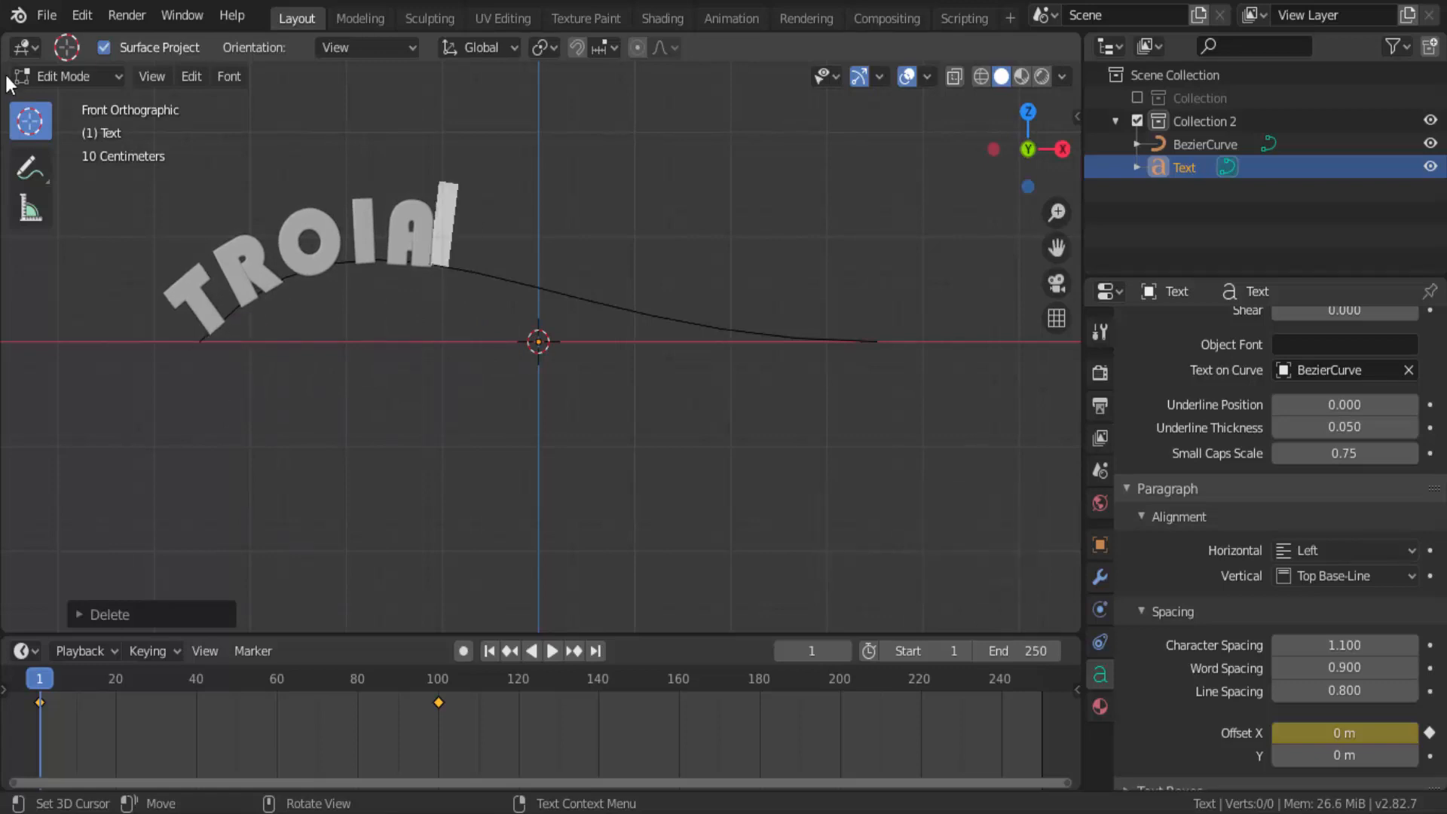
left_click(78, 74)
left_click(76, 96)
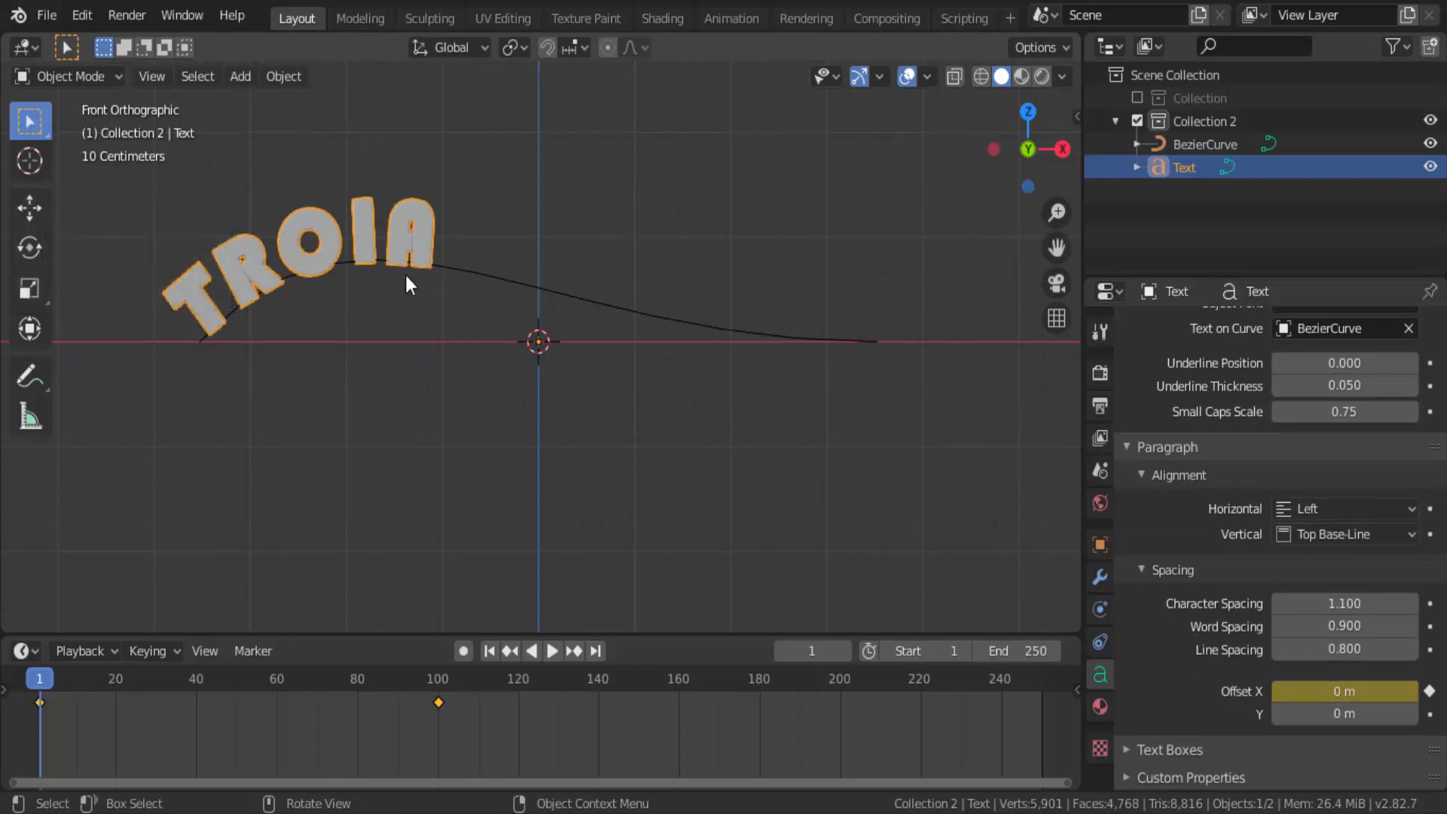
Clear the text's Text on Curve setting and delete the BezierCurve object from the scene.
scroll(1274, 365, "up", 3)
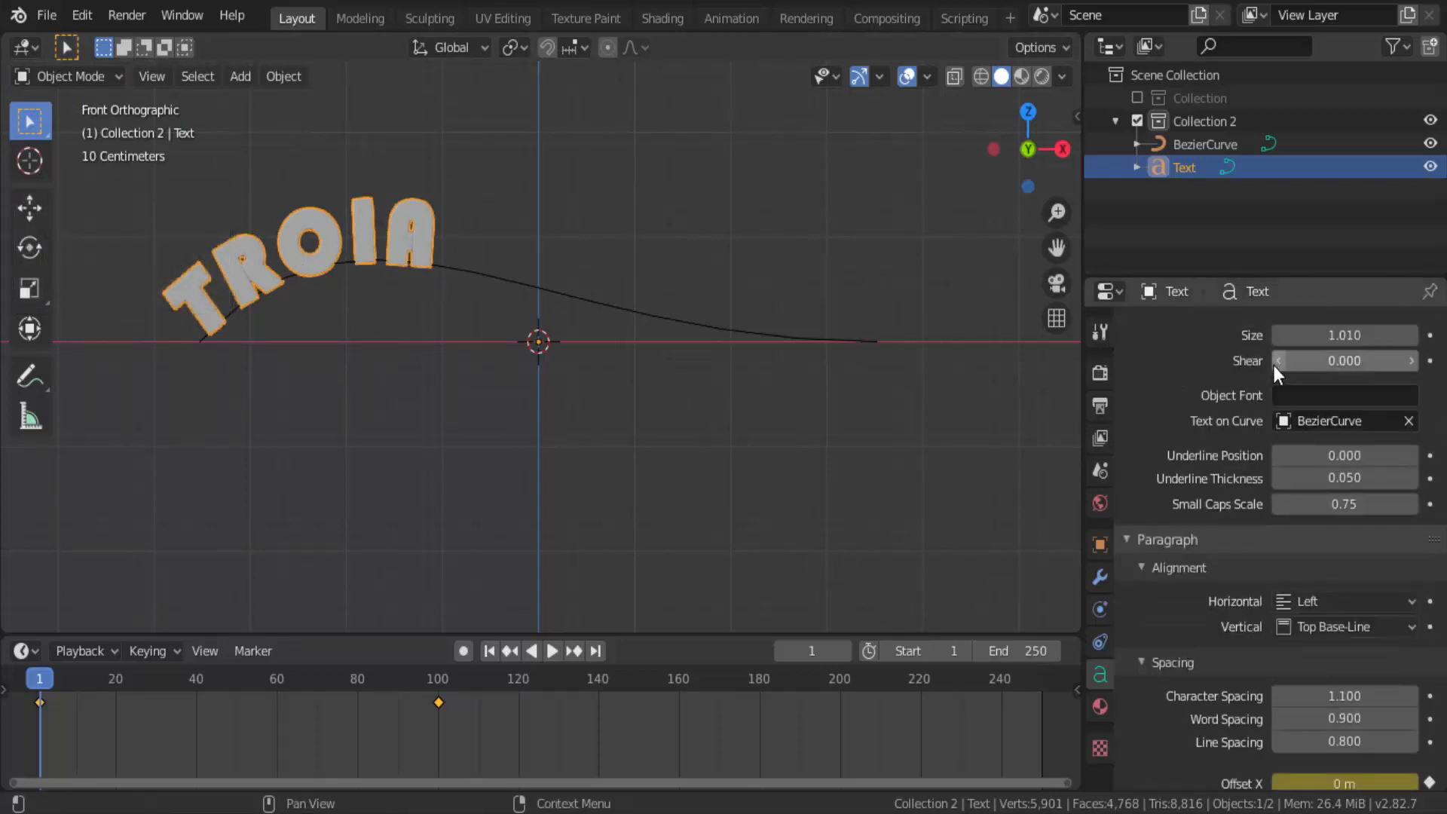
left_click(1409, 420)
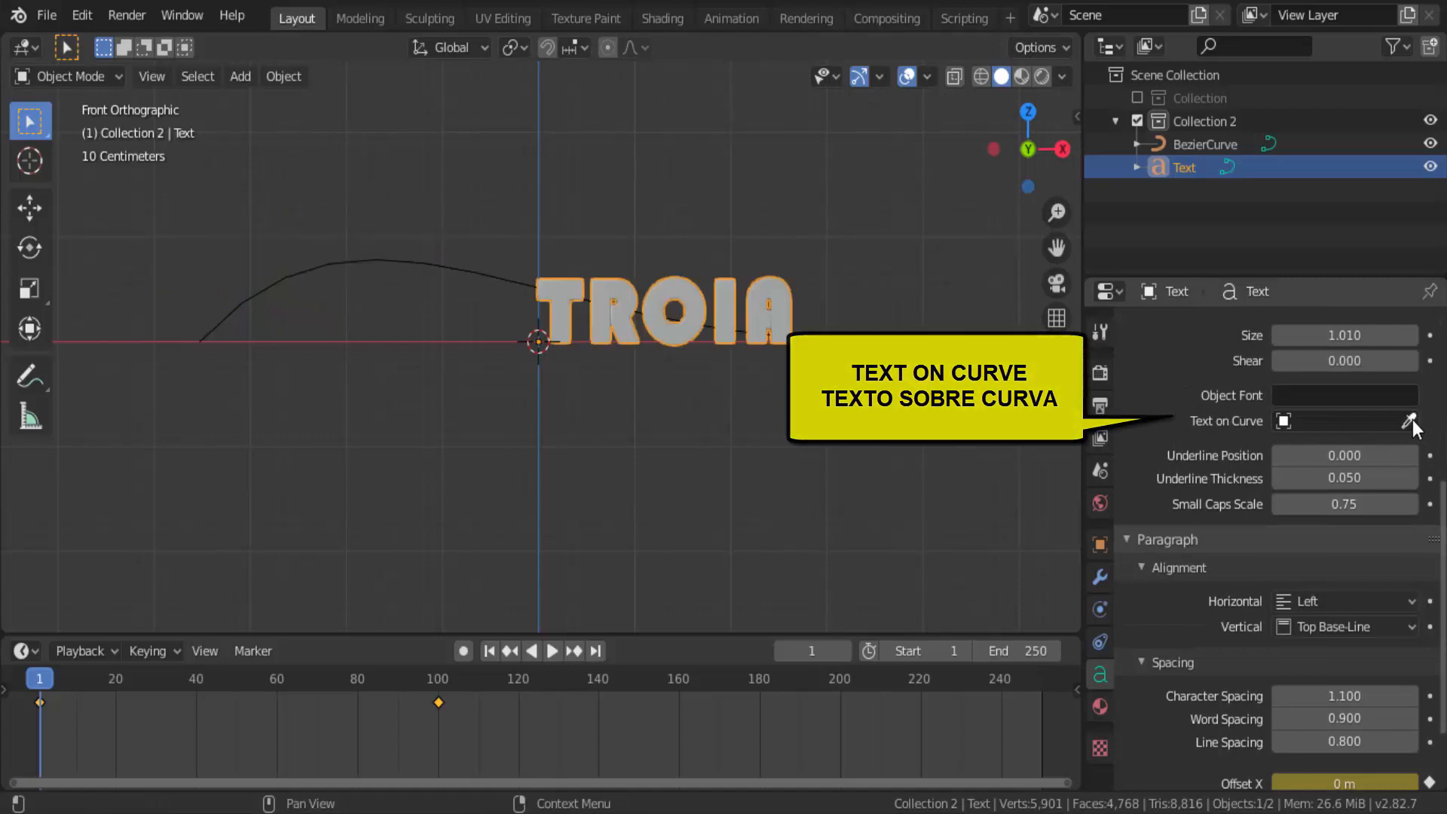
left_click(381, 268)
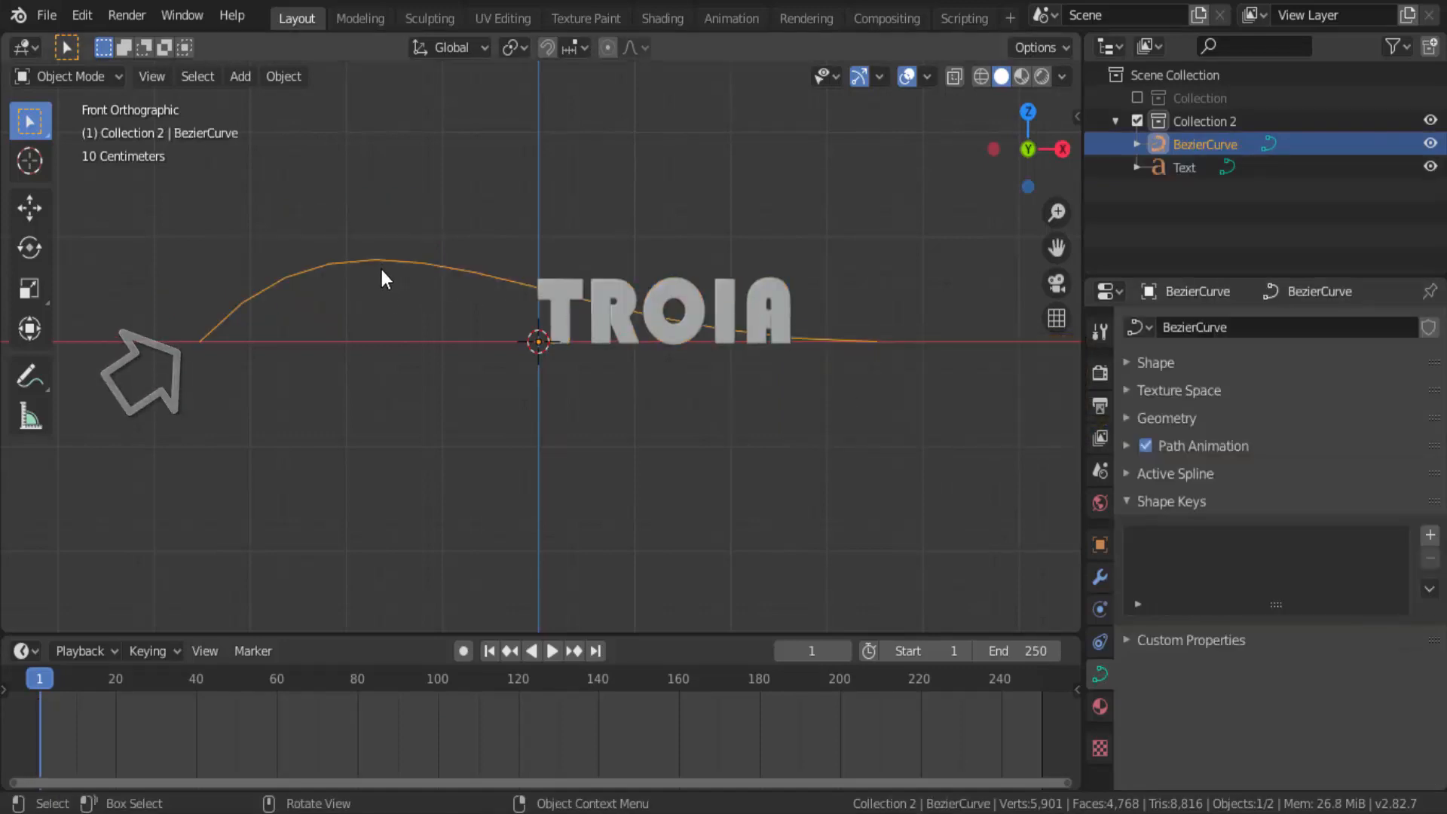
key("x")
left_click(388, 314)
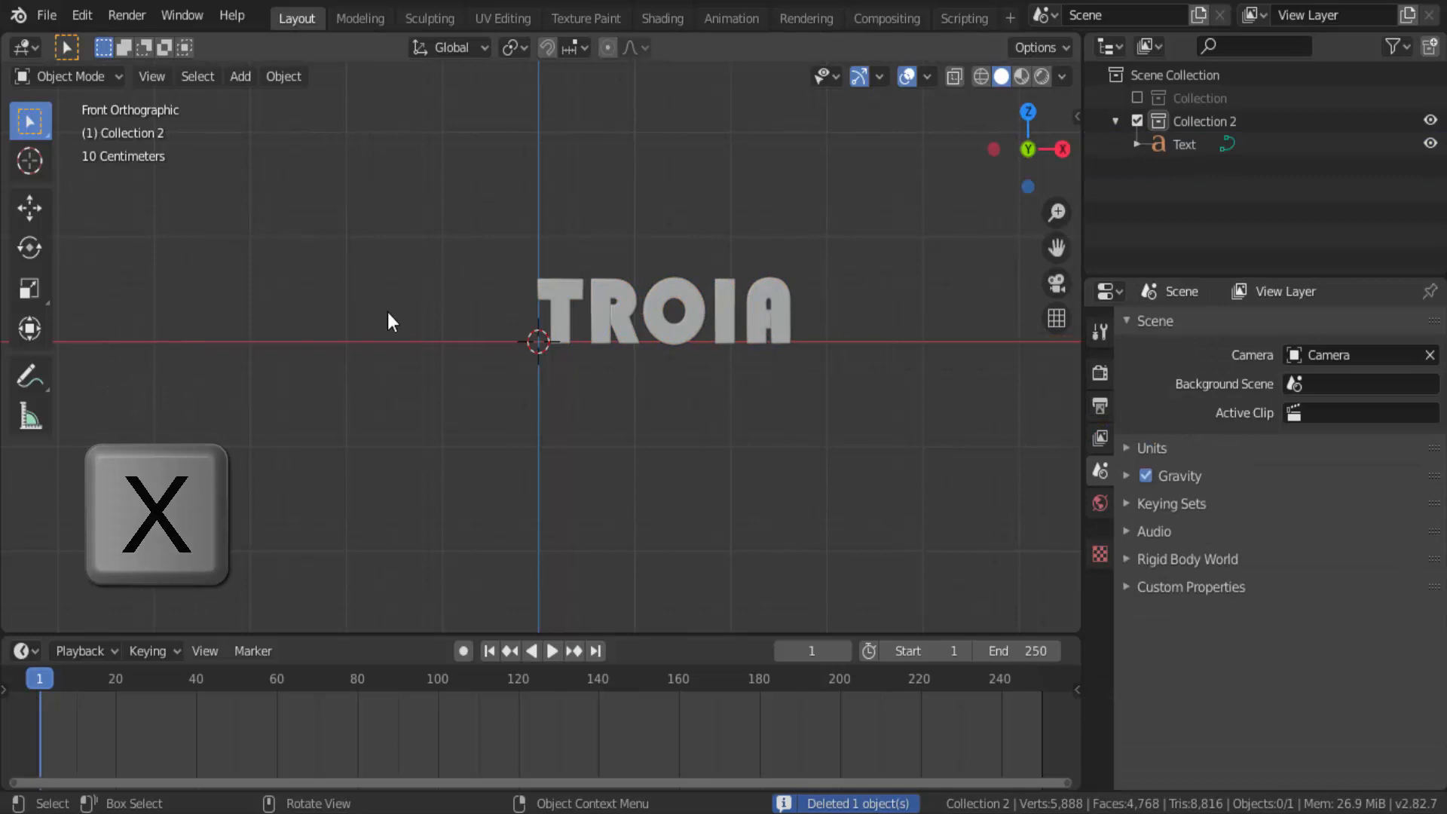
Select the TROIA text and set its horizontal alignment to Right.
left_click(637, 335)
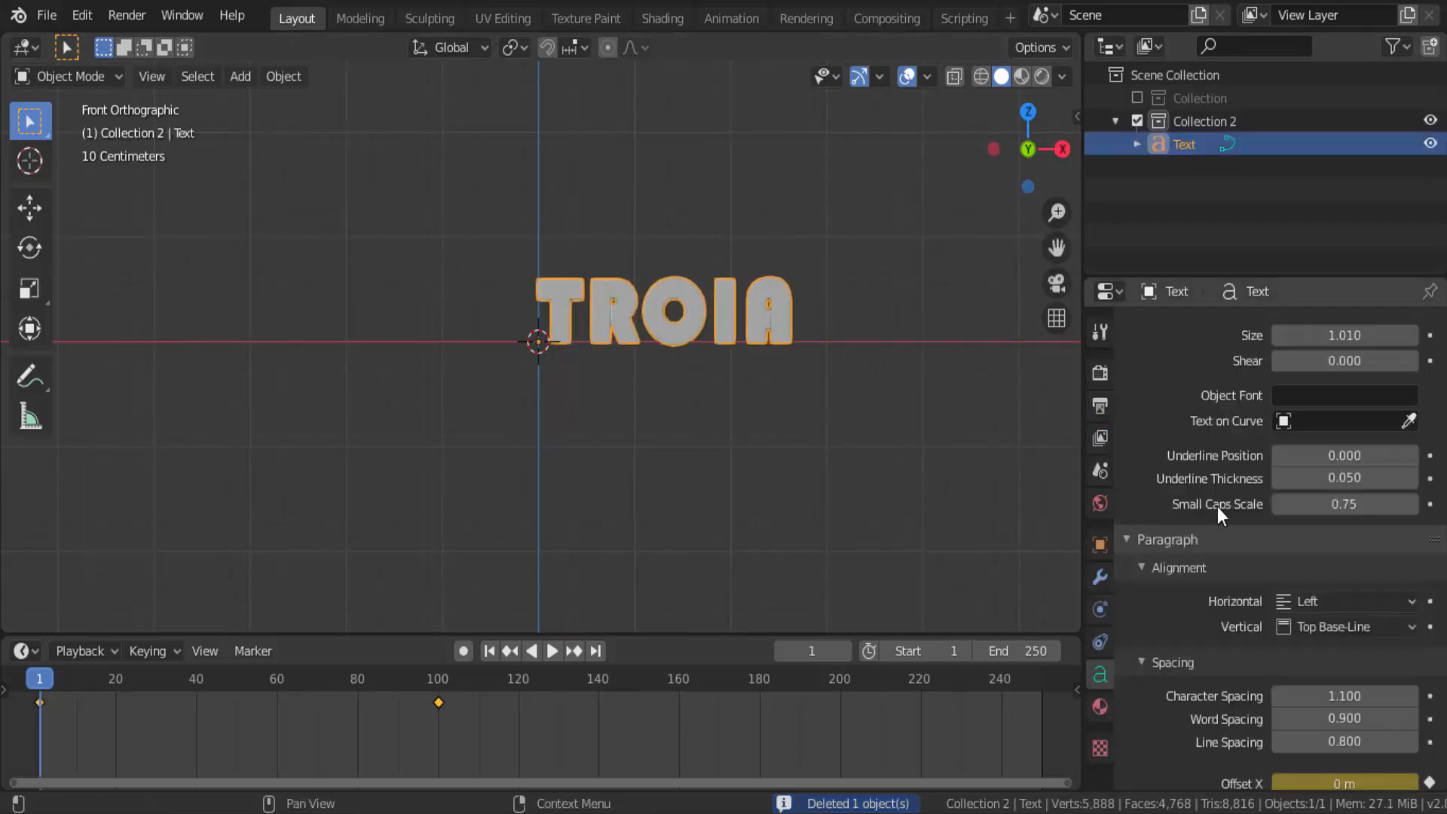
scroll(1218, 507, "down", 4)
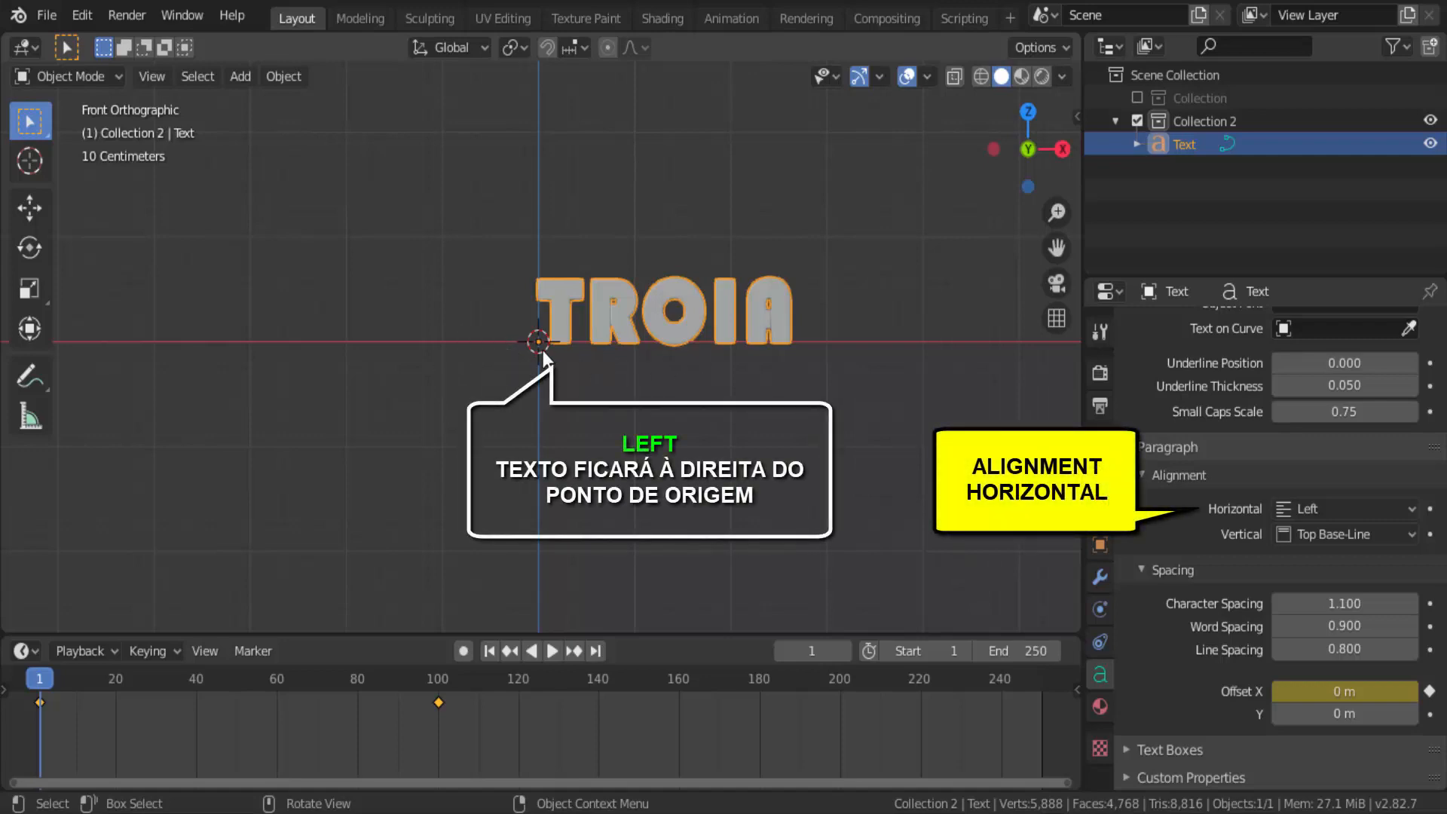
left_click(1304, 512)
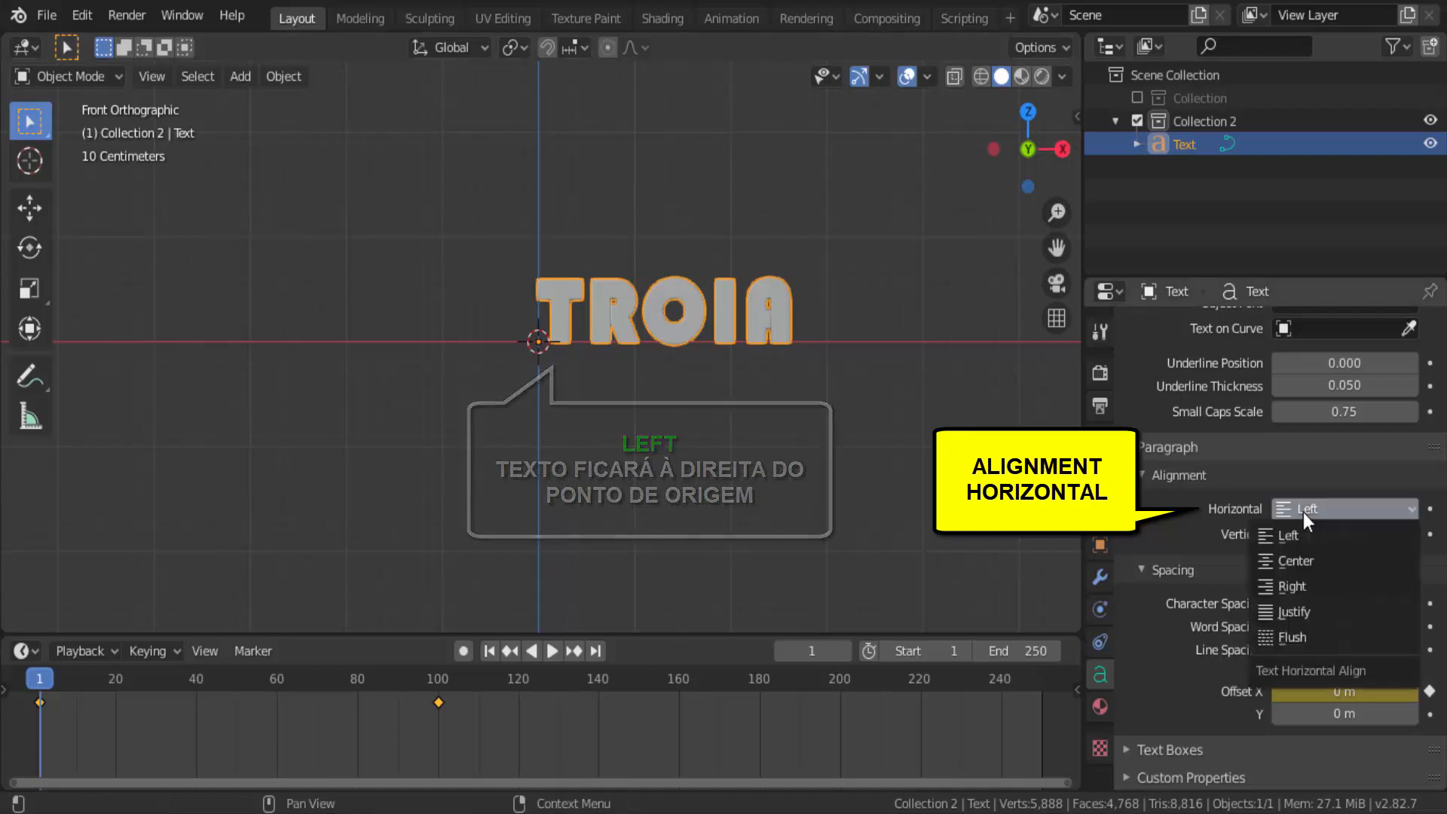
left_click(1306, 584)
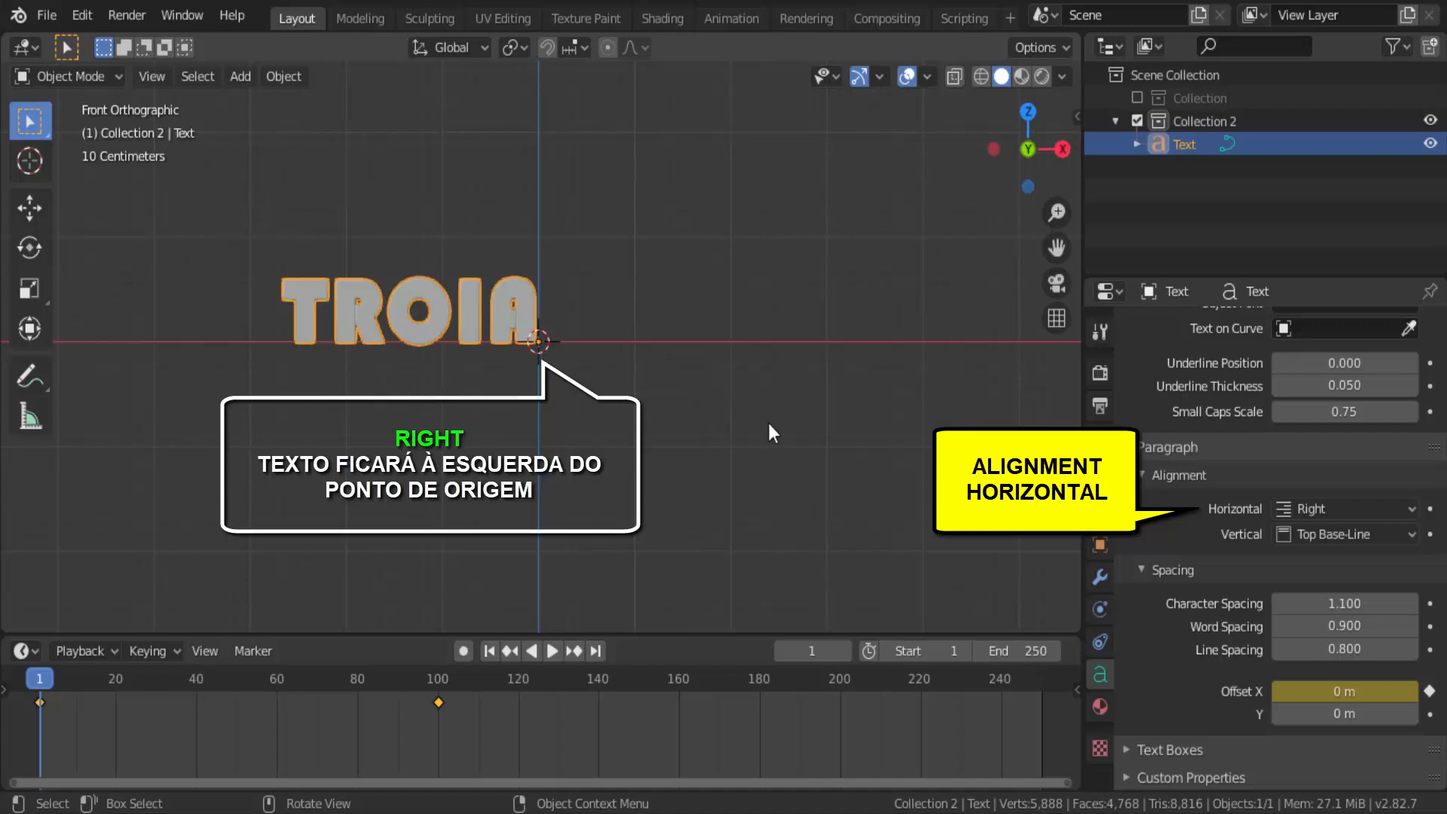
Set both the horizontal and the vertical paragraph alignment of the TROIA text to Center.
left_click(1339, 510)
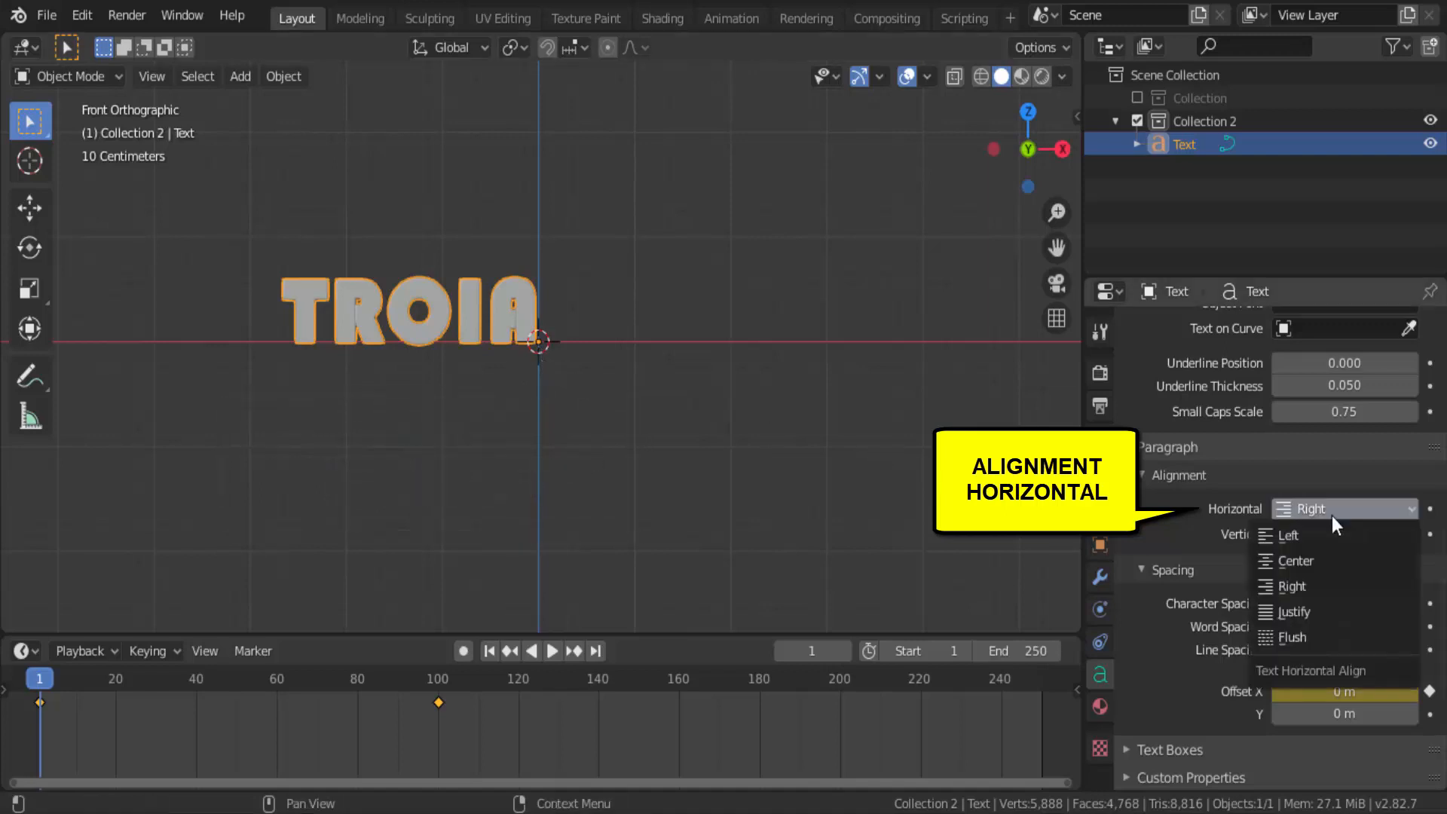
left_click(1306, 559)
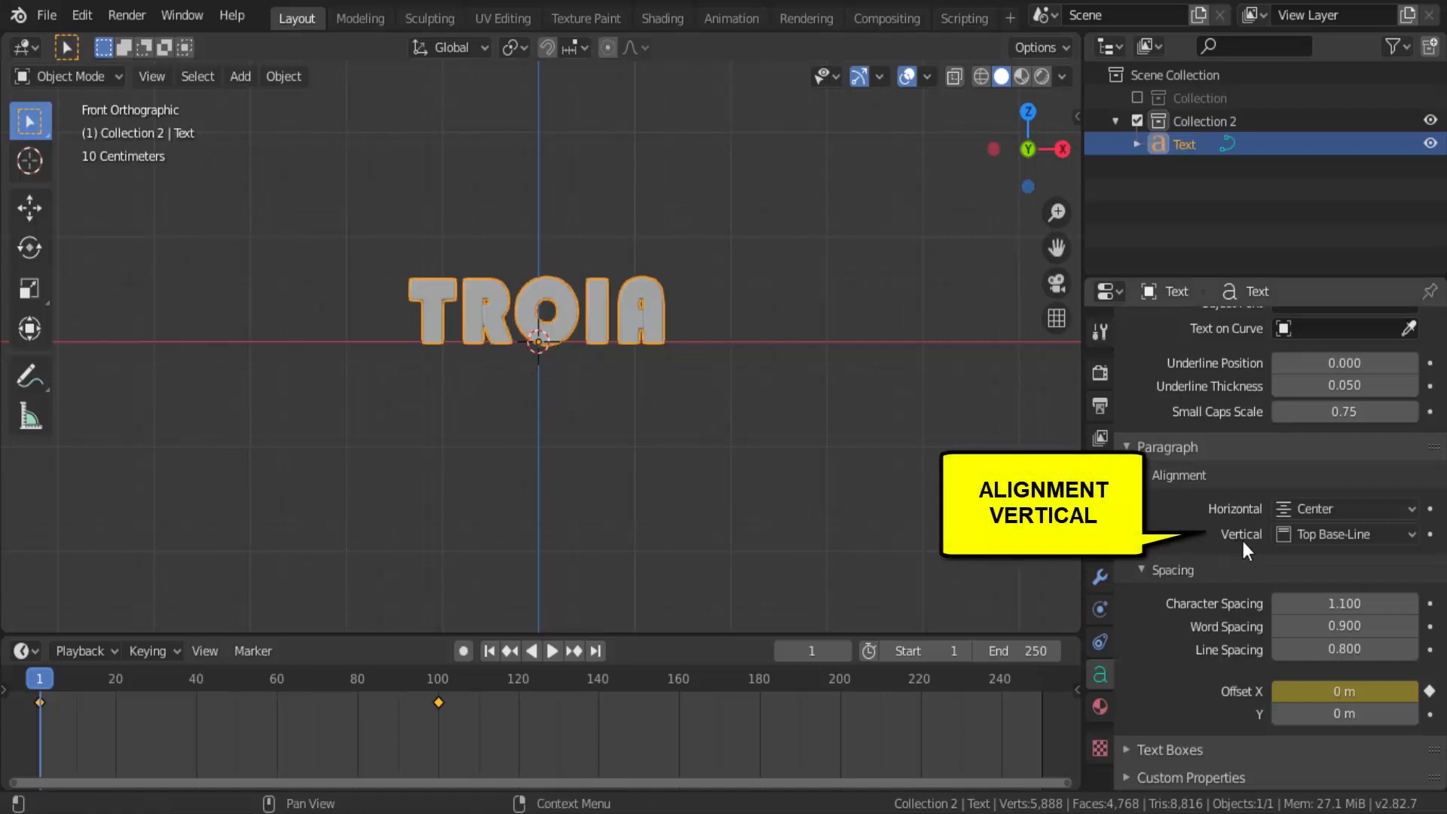
left_click(1337, 537)
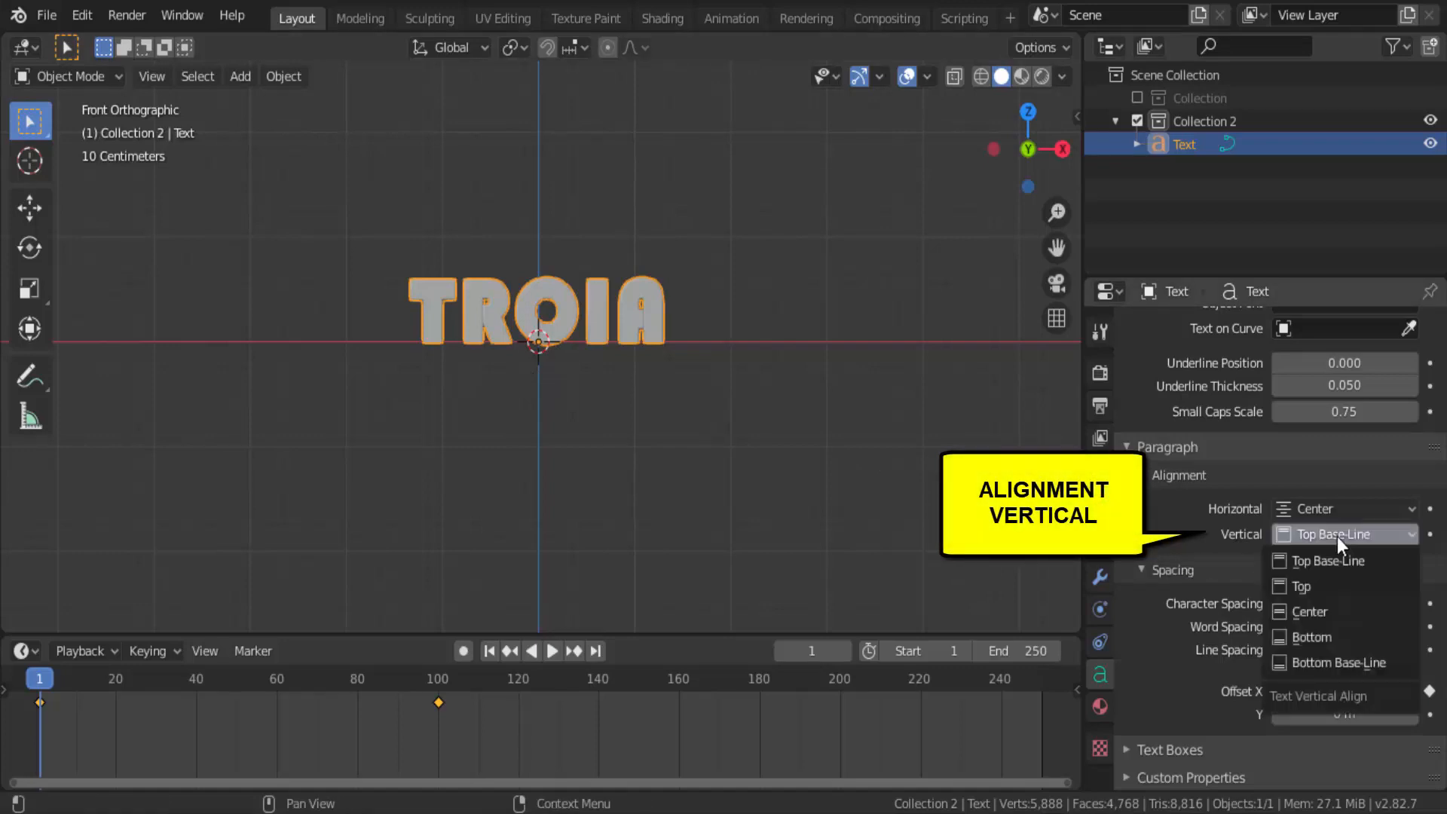
left_click(1307, 612)
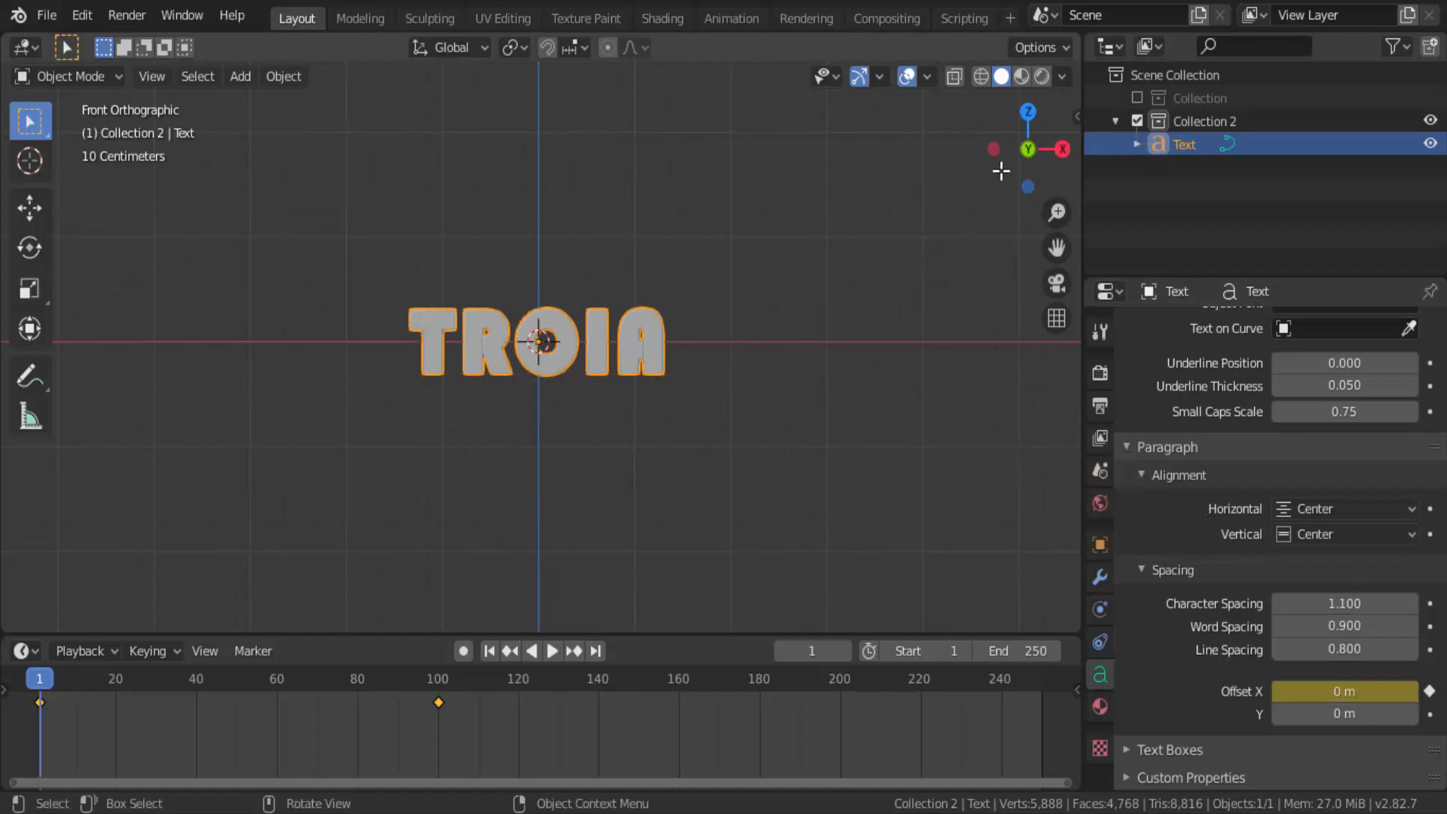
Switch the viewport to Material Preview shading and add a new material to the TROIA text.
left_click_drag(1001, 172, 1032, 166)
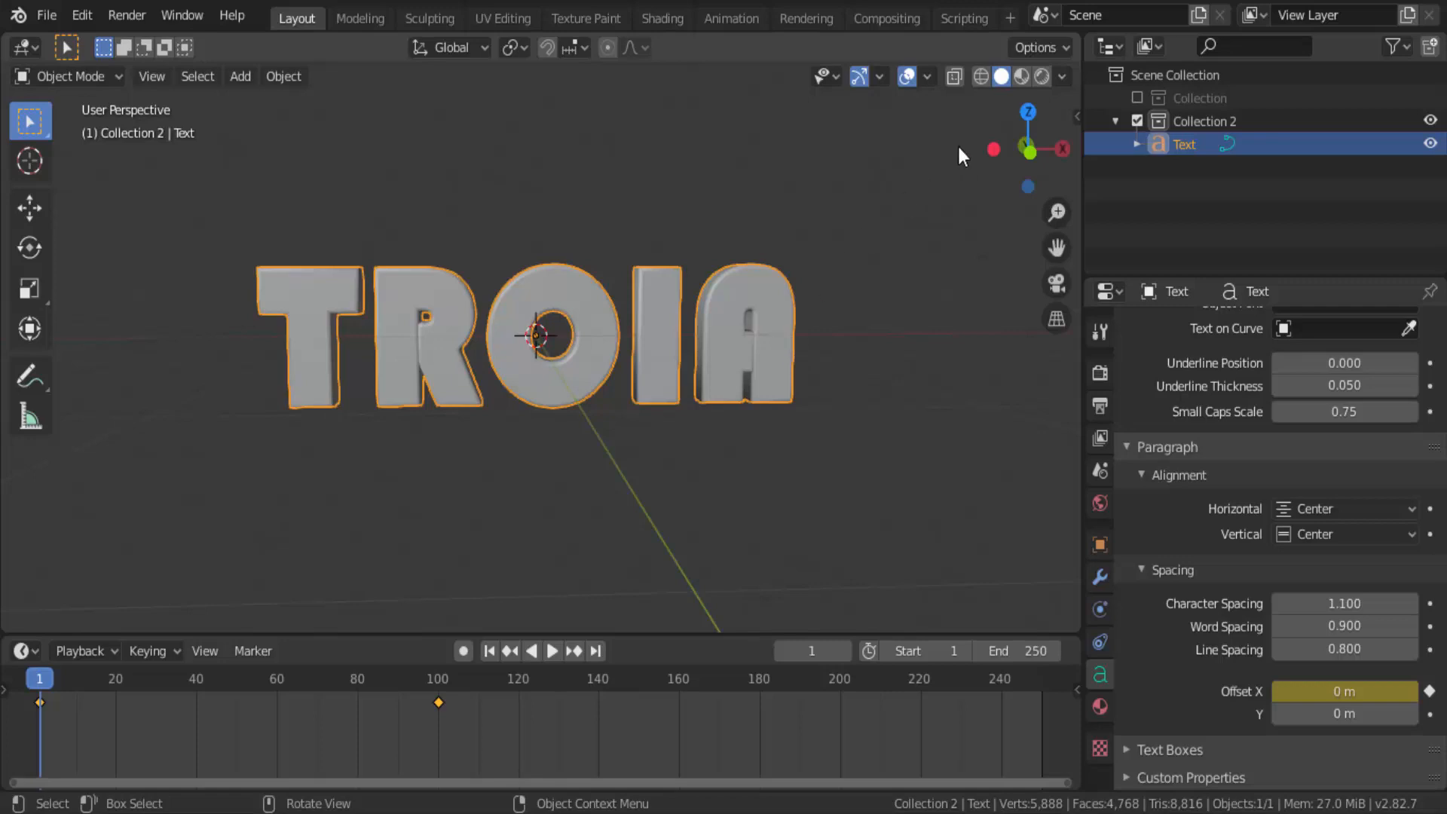
left_click(1023, 77)
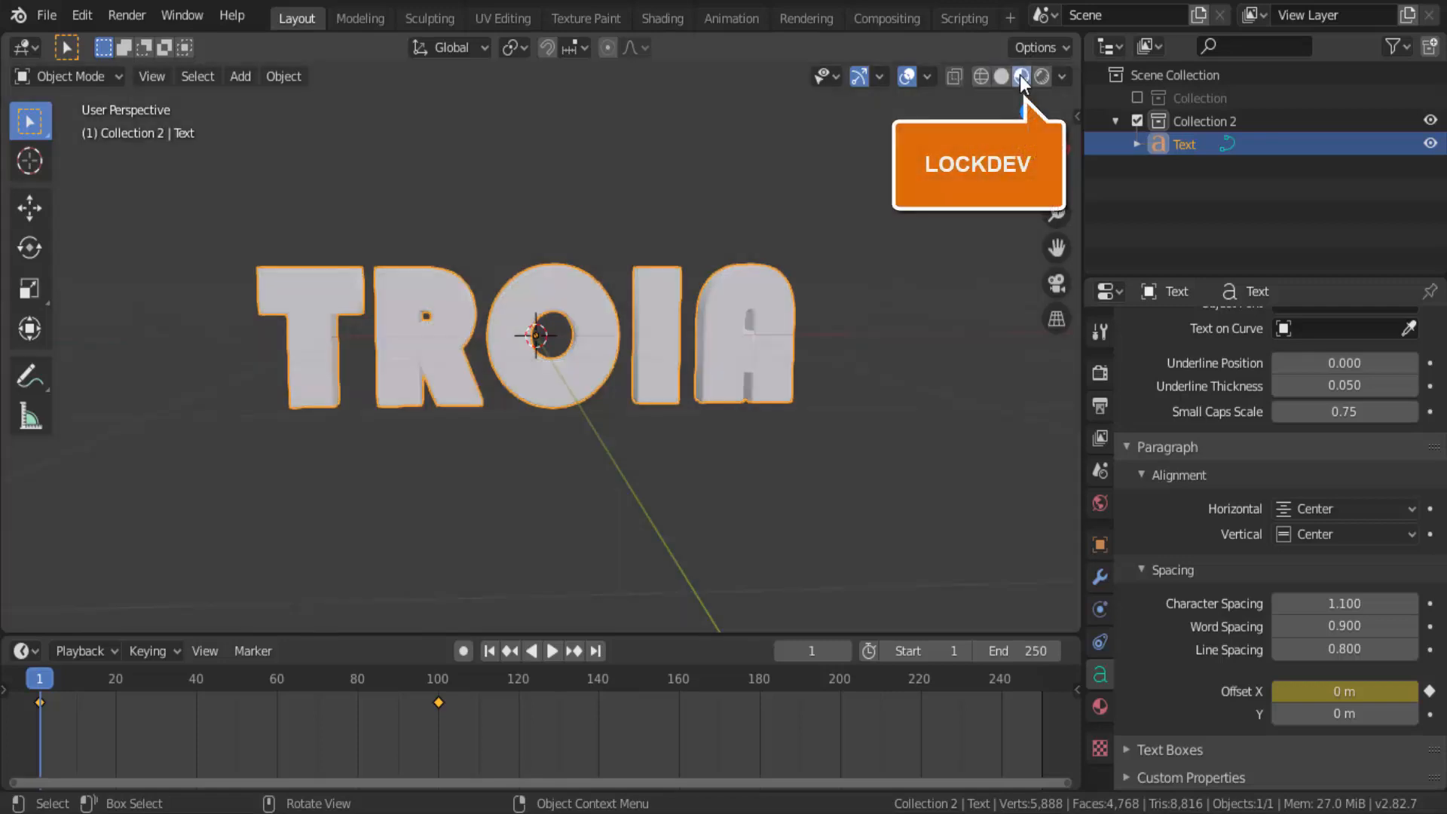
left_click(1101, 707)
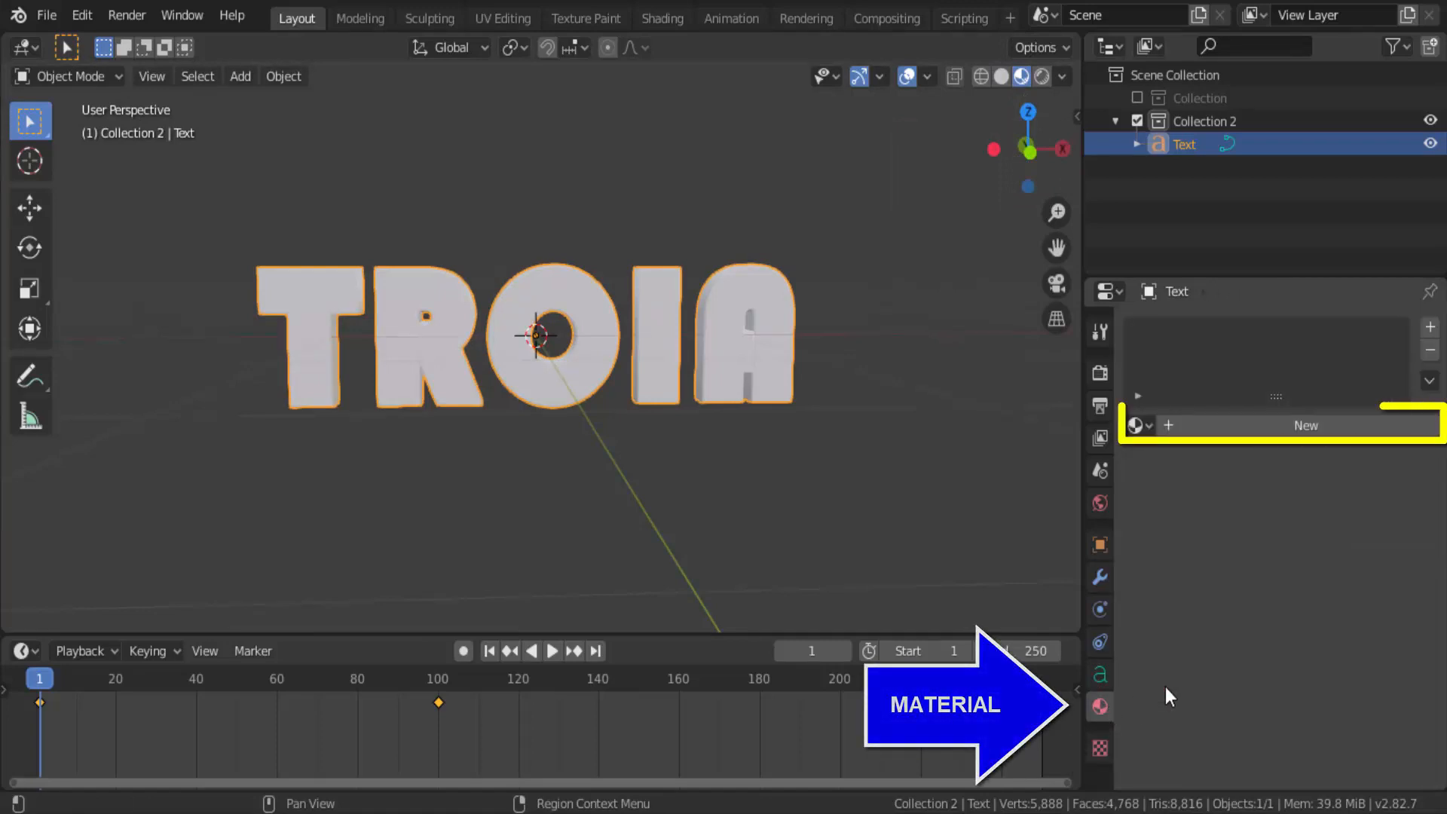
left_click(1306, 425)
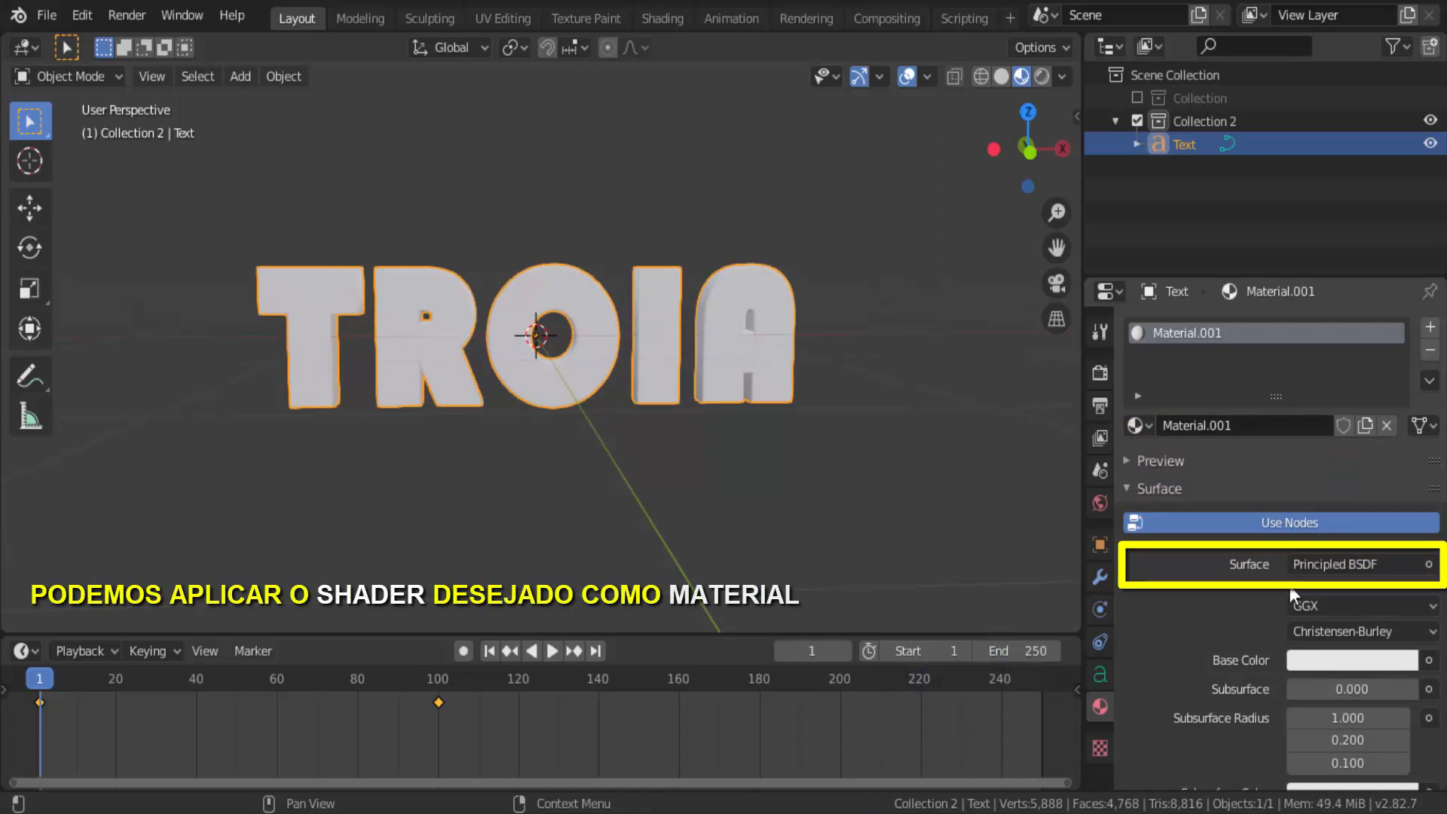
Set the Base Color of the text's Principled BSDF material to bright green.
scroll(1251, 590, "down", 3)
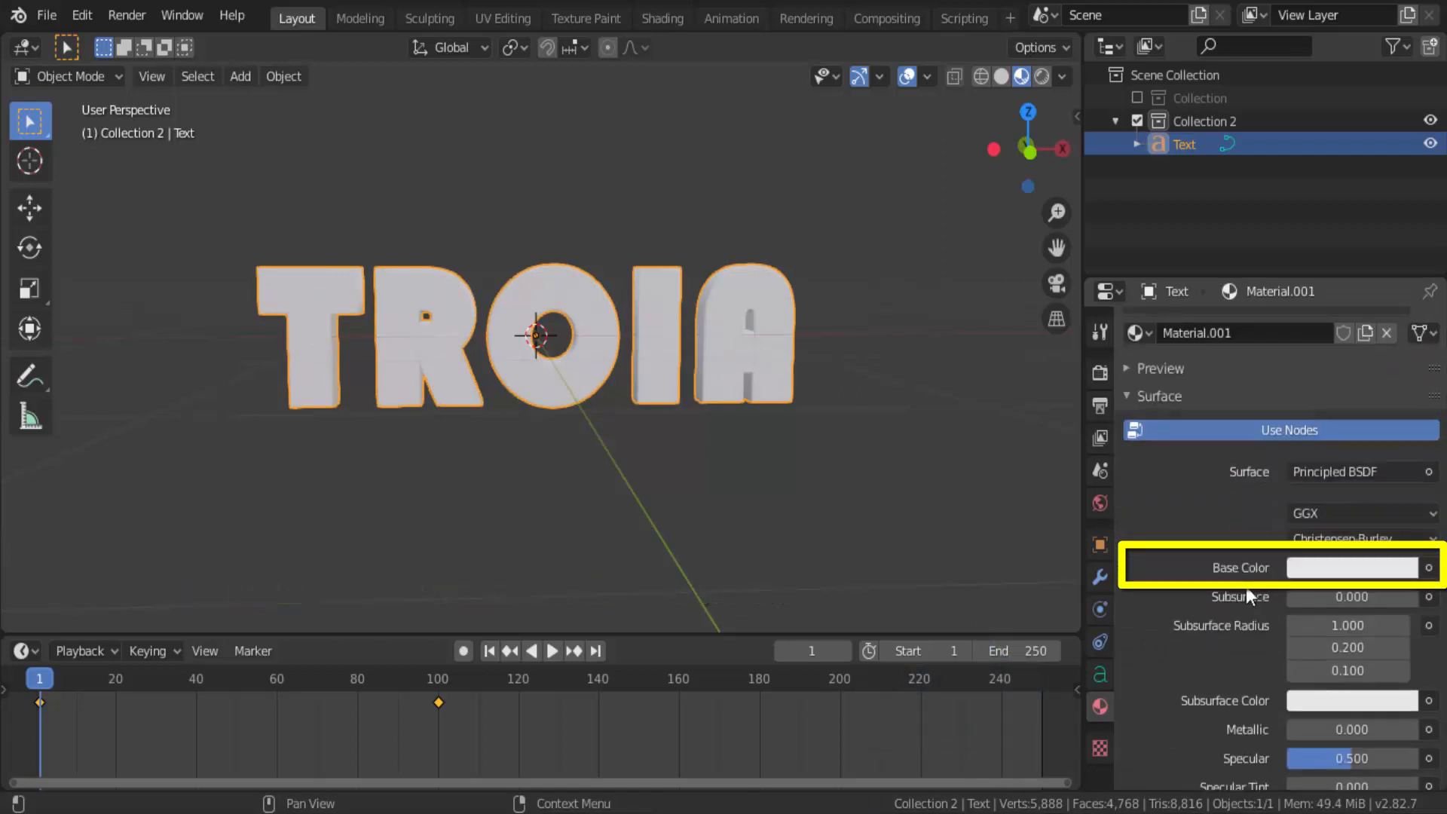
left_click(1338, 567)
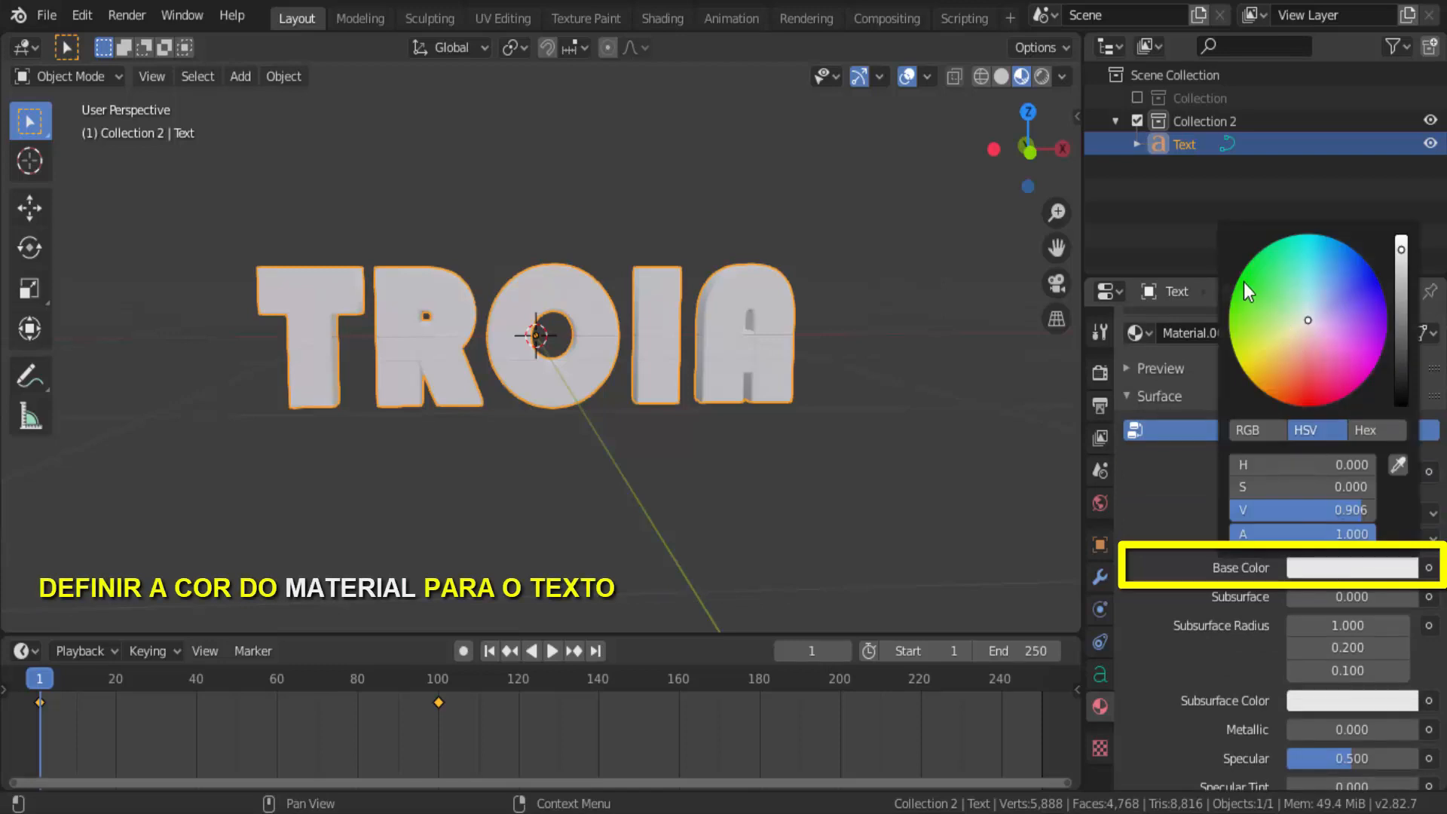
left_click(1238, 303)
Set the green material's Metallic value to 1.000 and its Roughness to 0.214.
scroll(1197, 636, "down", 5)
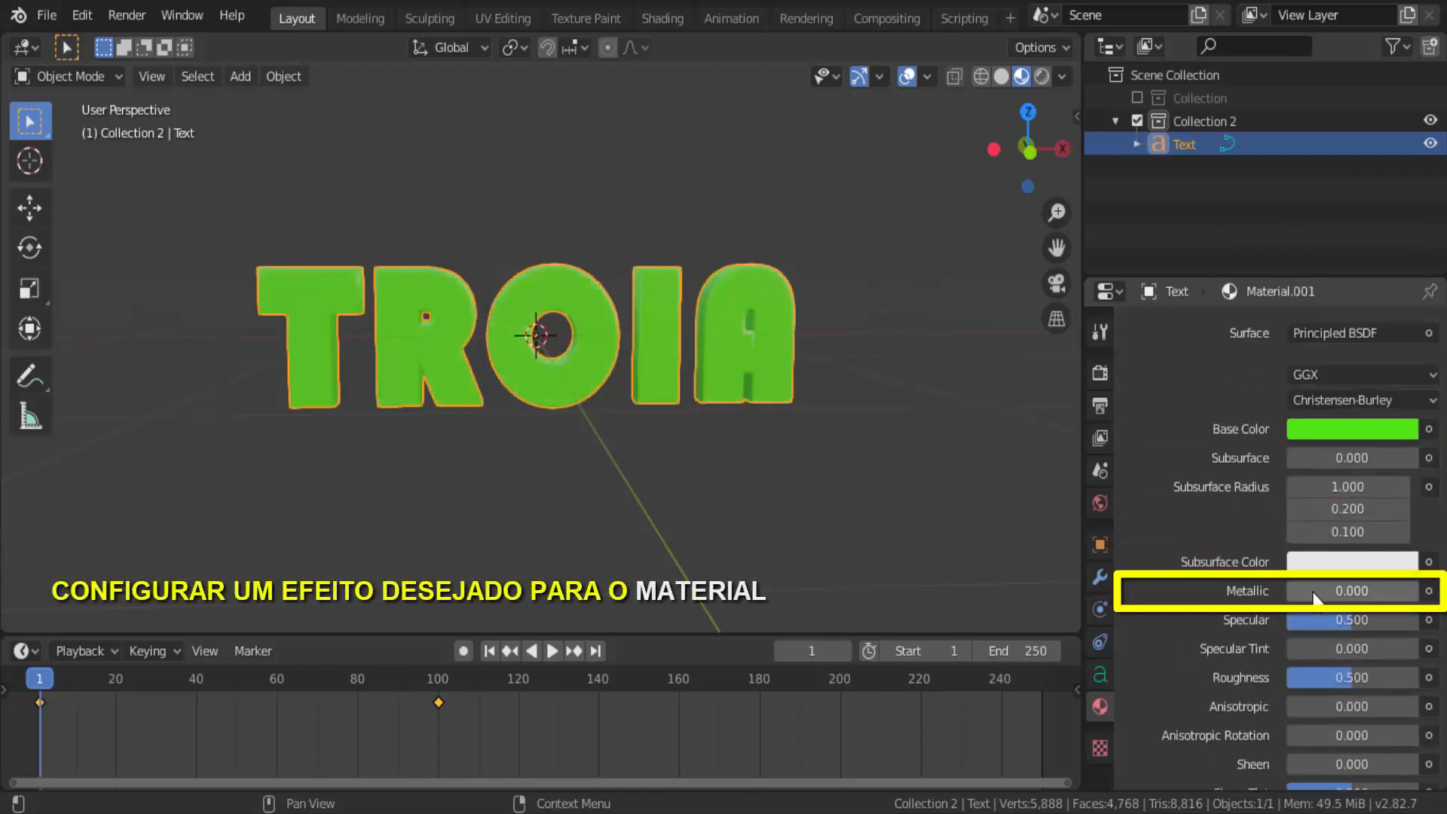
left_click_drag(1298, 591, 1421, 591)
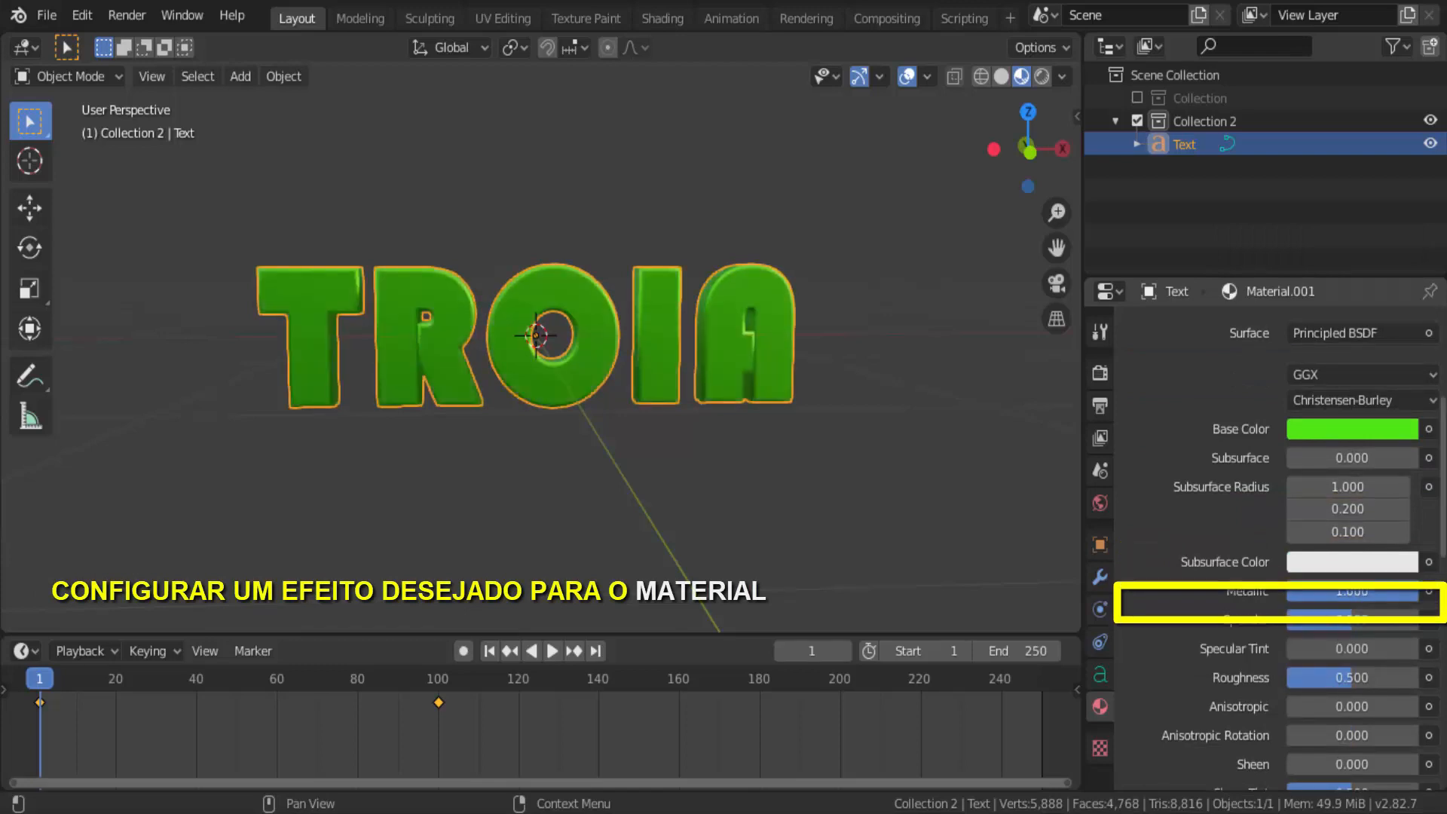
left_click_drag(1353, 677, 1314, 677)
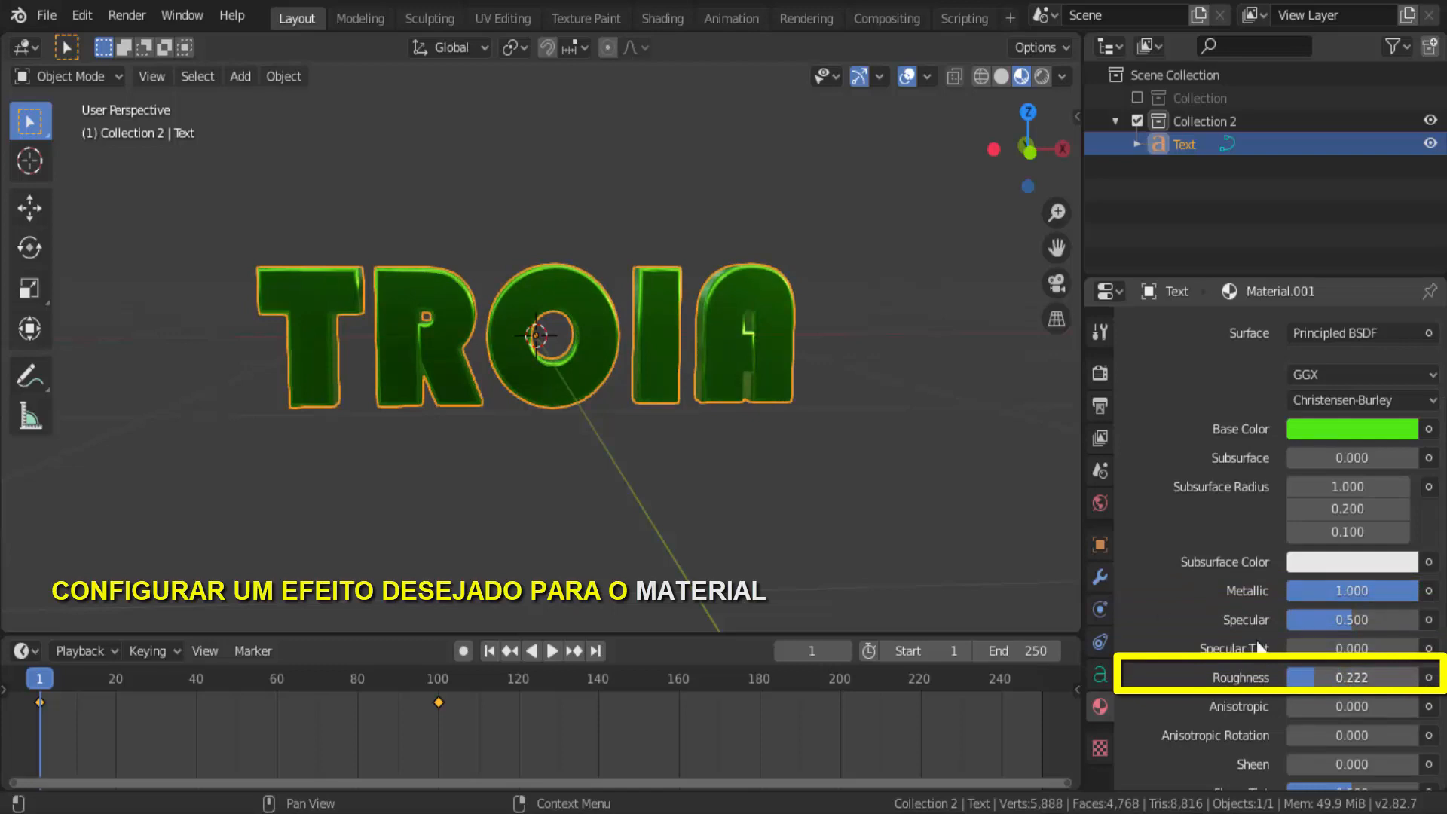
left_click_drag(1028, 151, 915, 306)
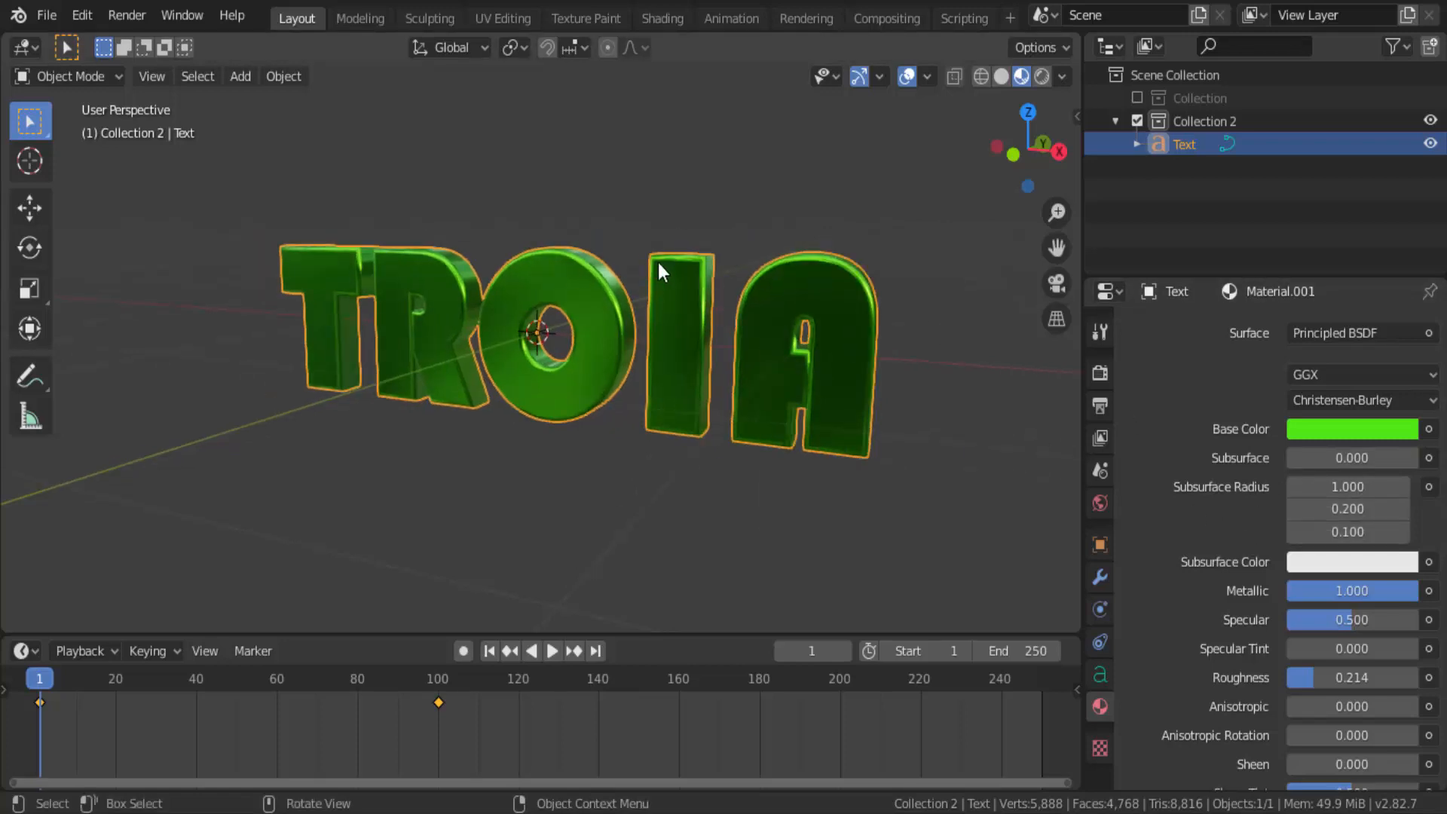
scroll(581, 318, "down", 1)
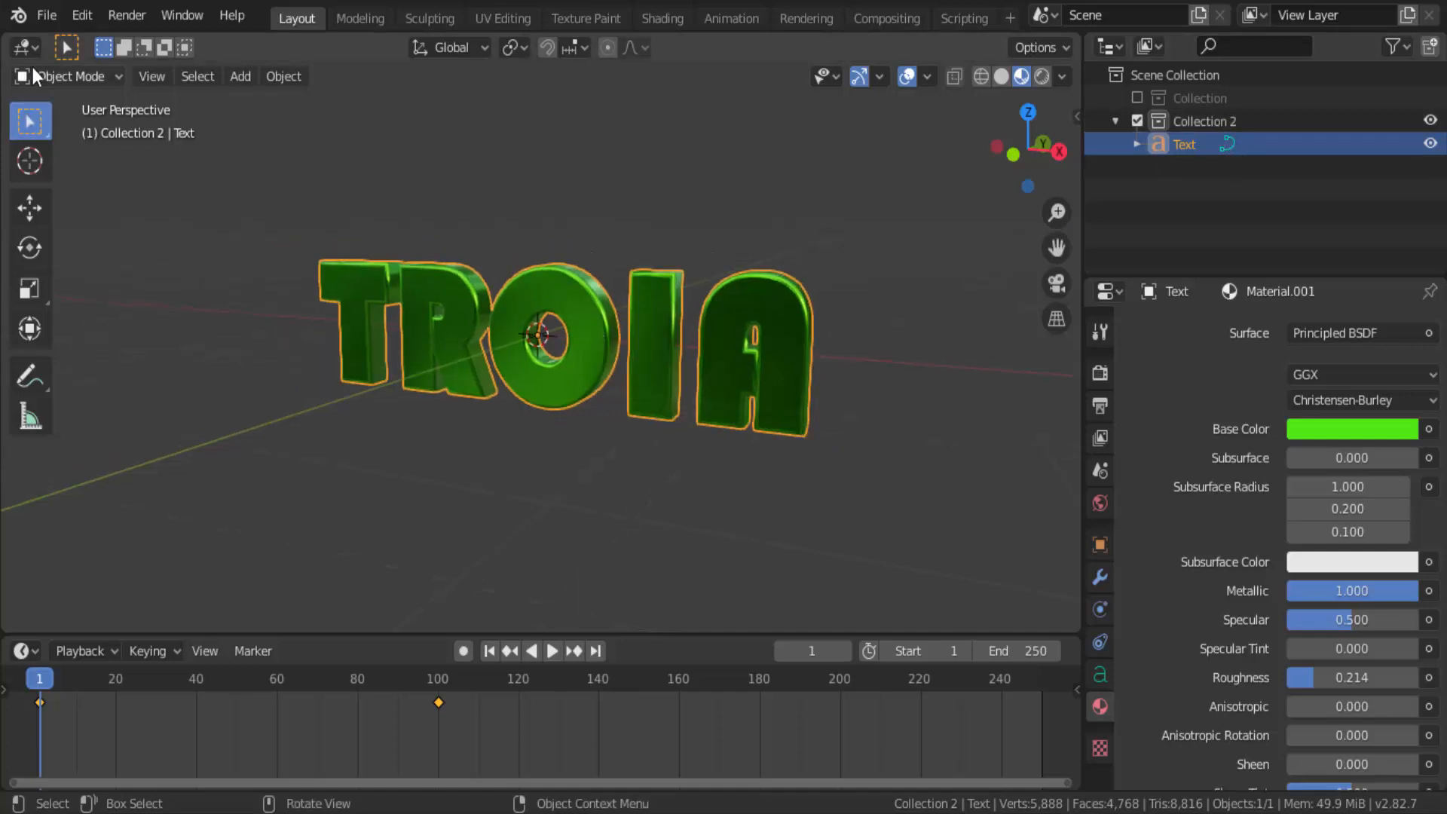
Delete the last two letters of the text in Edit Mode, retype IA and return to Object Mode.
left_click(64, 76)
left_click(72, 130)
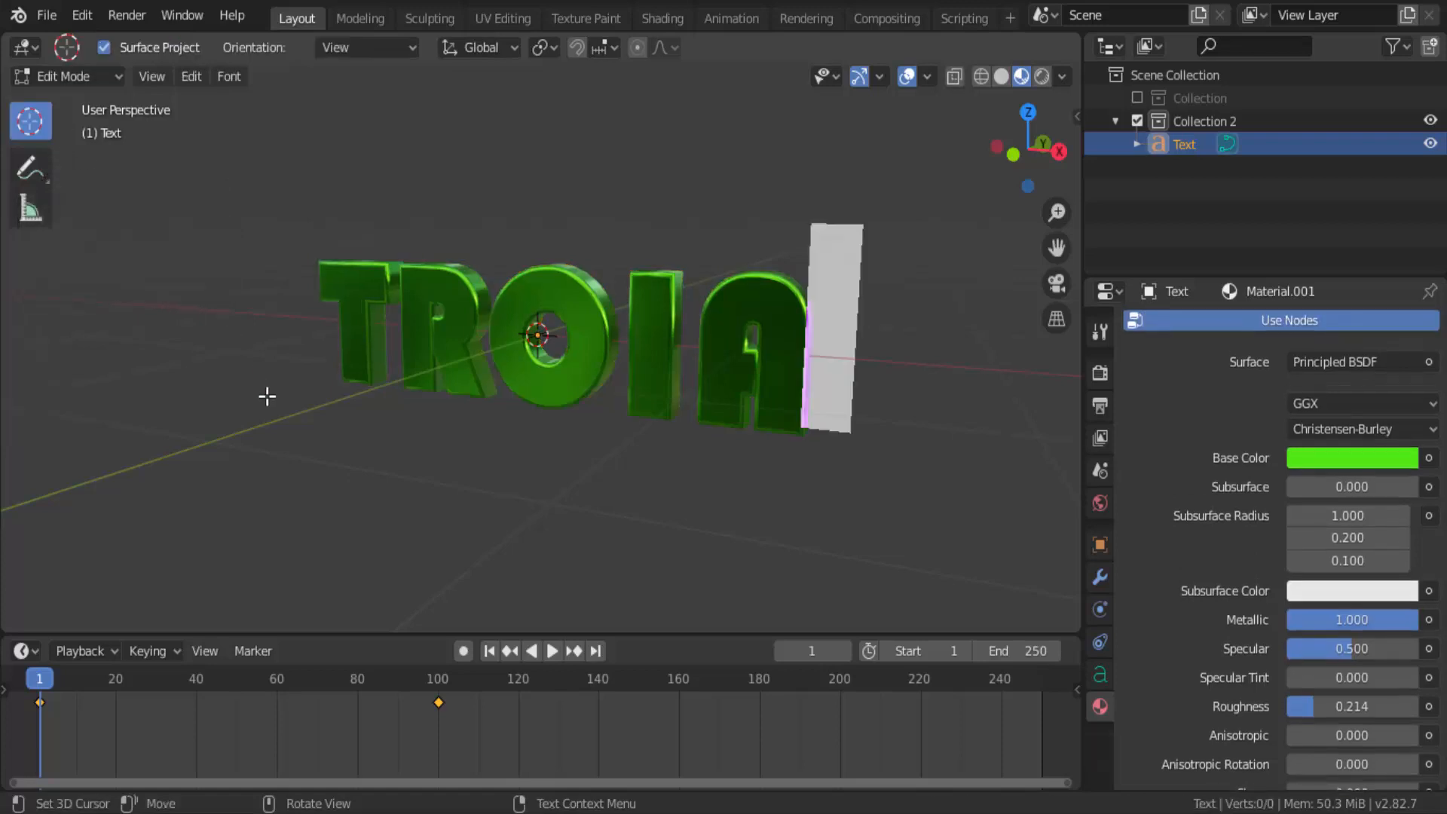
key("BackSpace")
key("BackSpace")
type("IA")
left_click(106, 78)
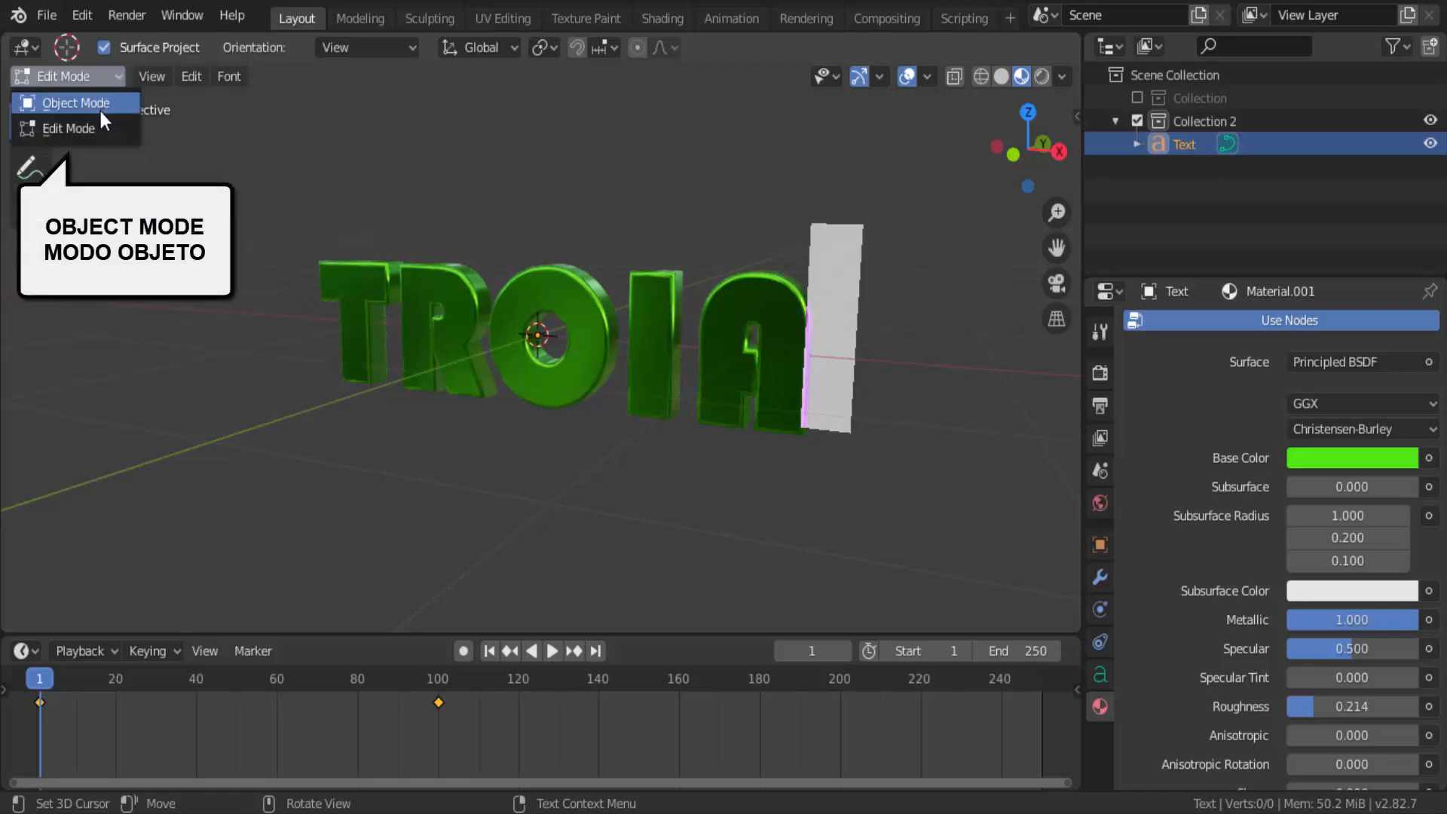
left_click(96, 103)
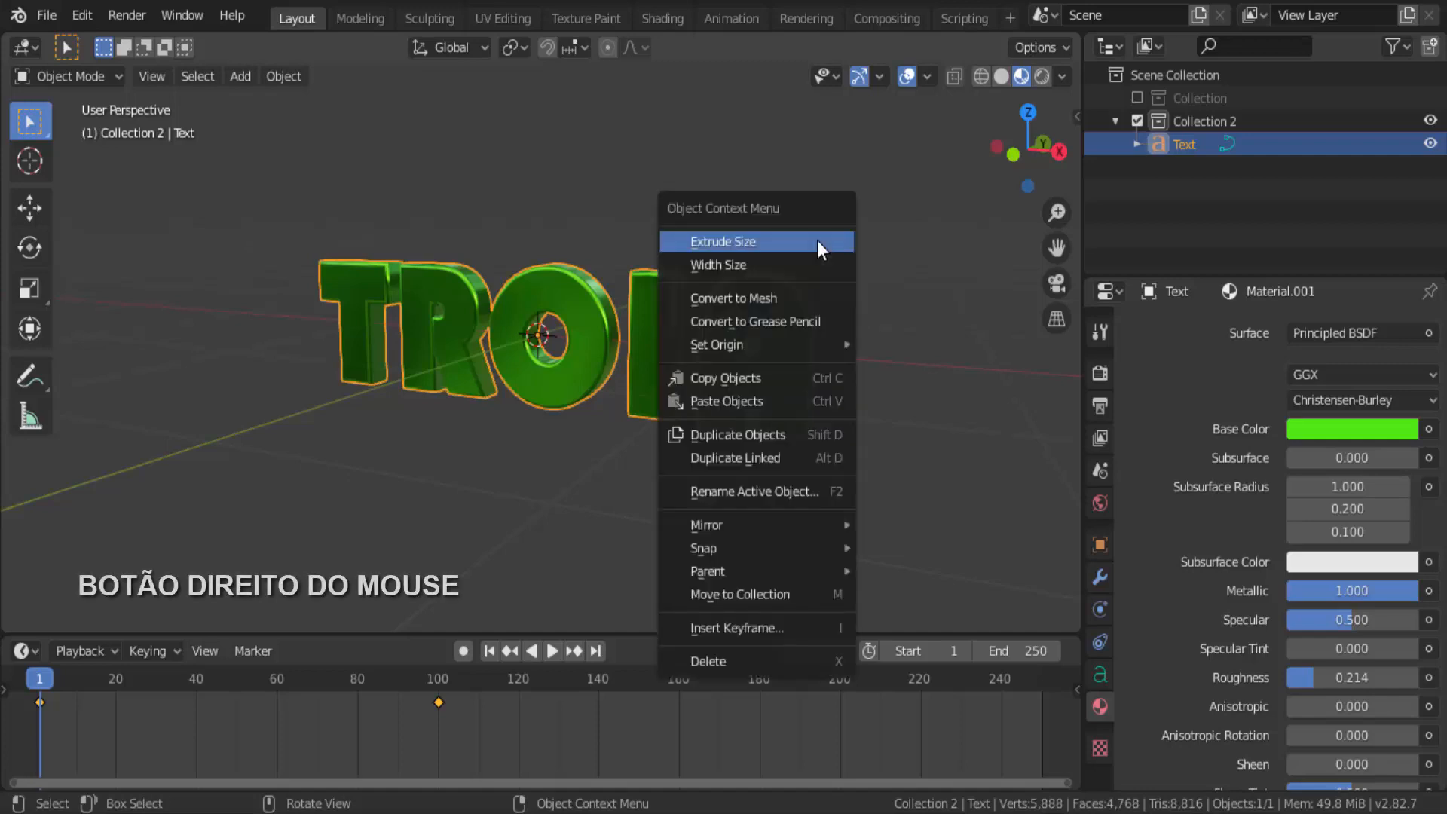
Convert the TROIA text to a mesh and enter Edit Mode to inspect its vertices and faces.
right_click(766, 259)
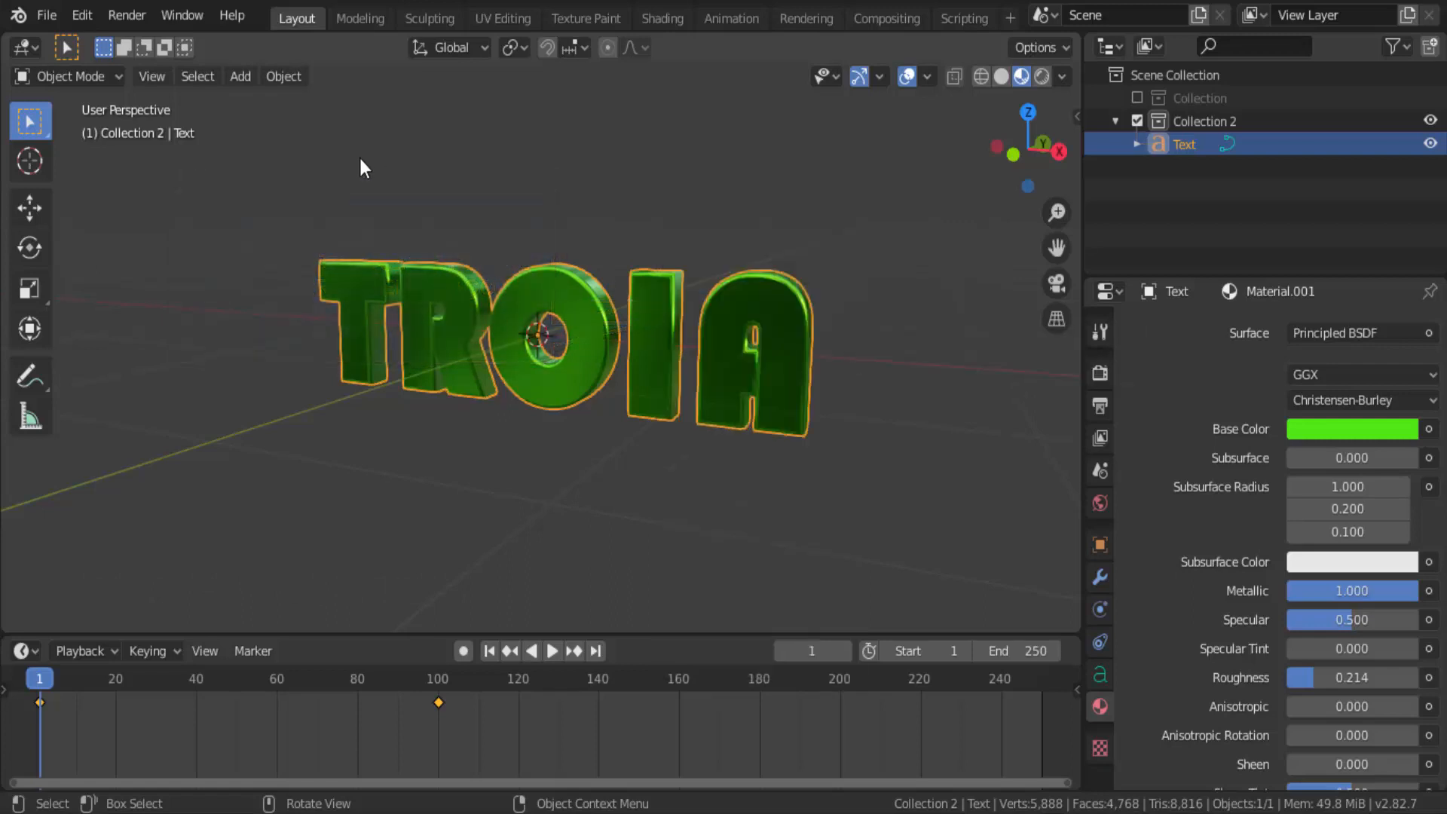
left_click(286, 75)
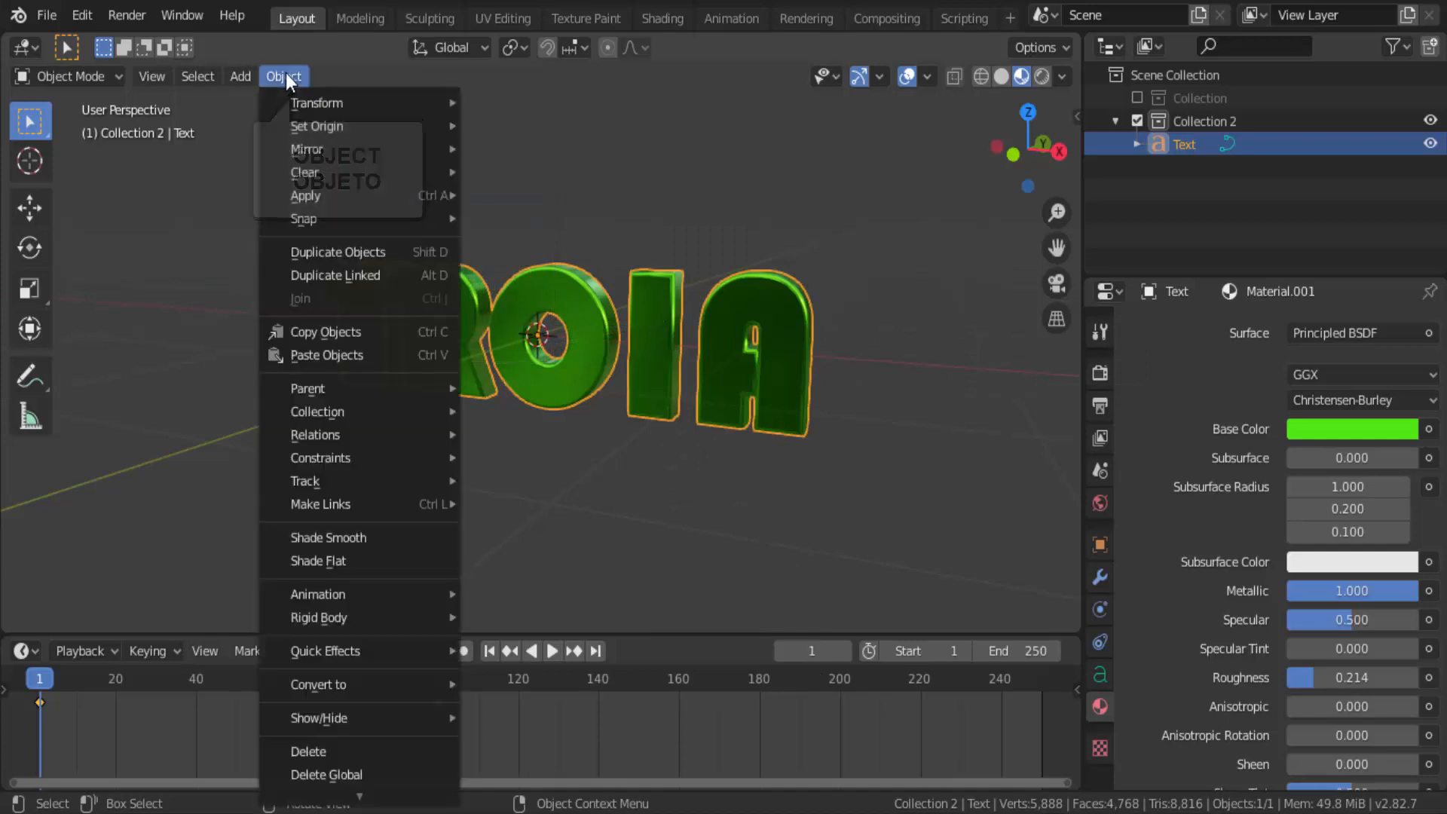
mouse_move(343, 686)
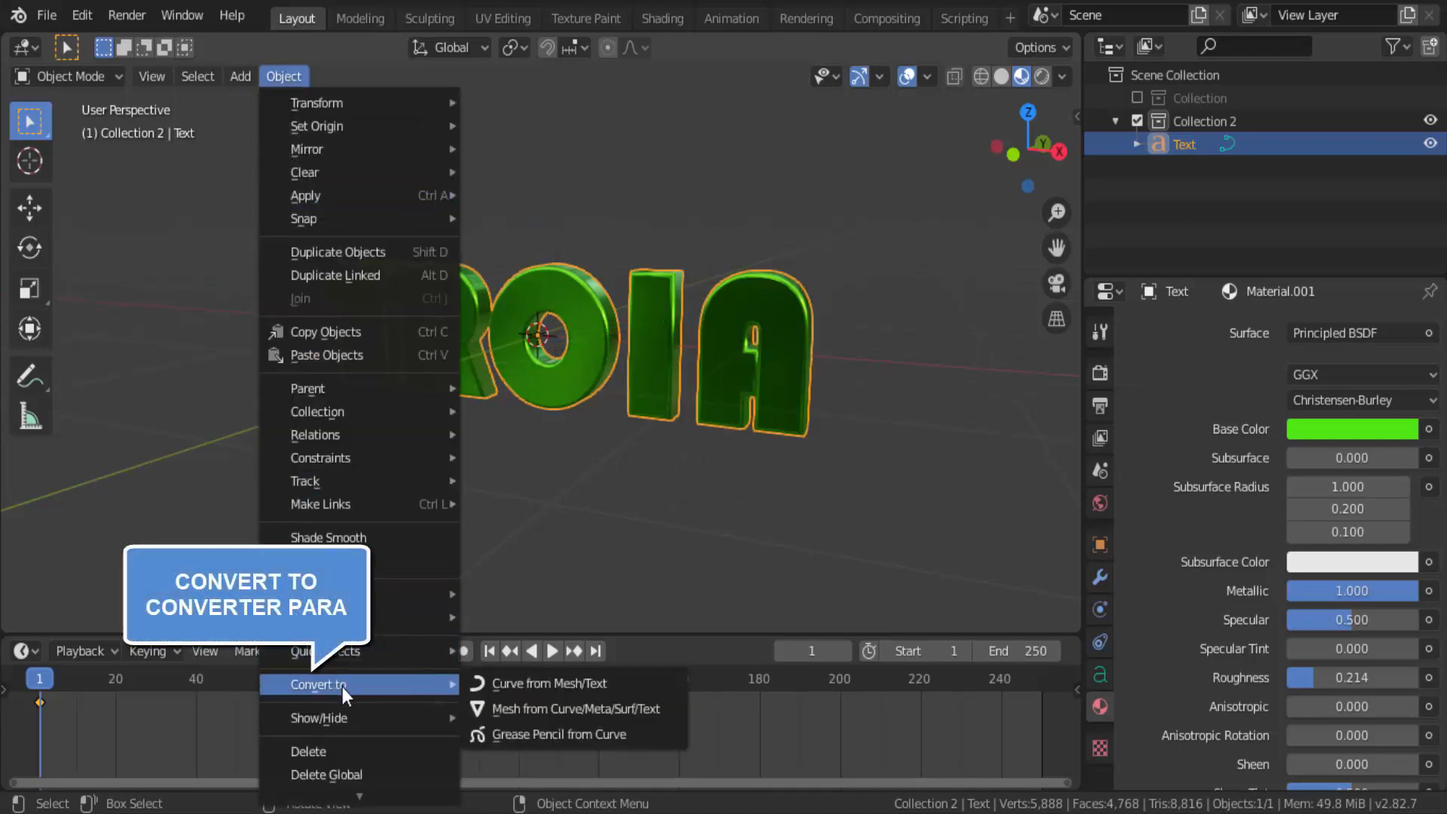
left_click(519, 718)
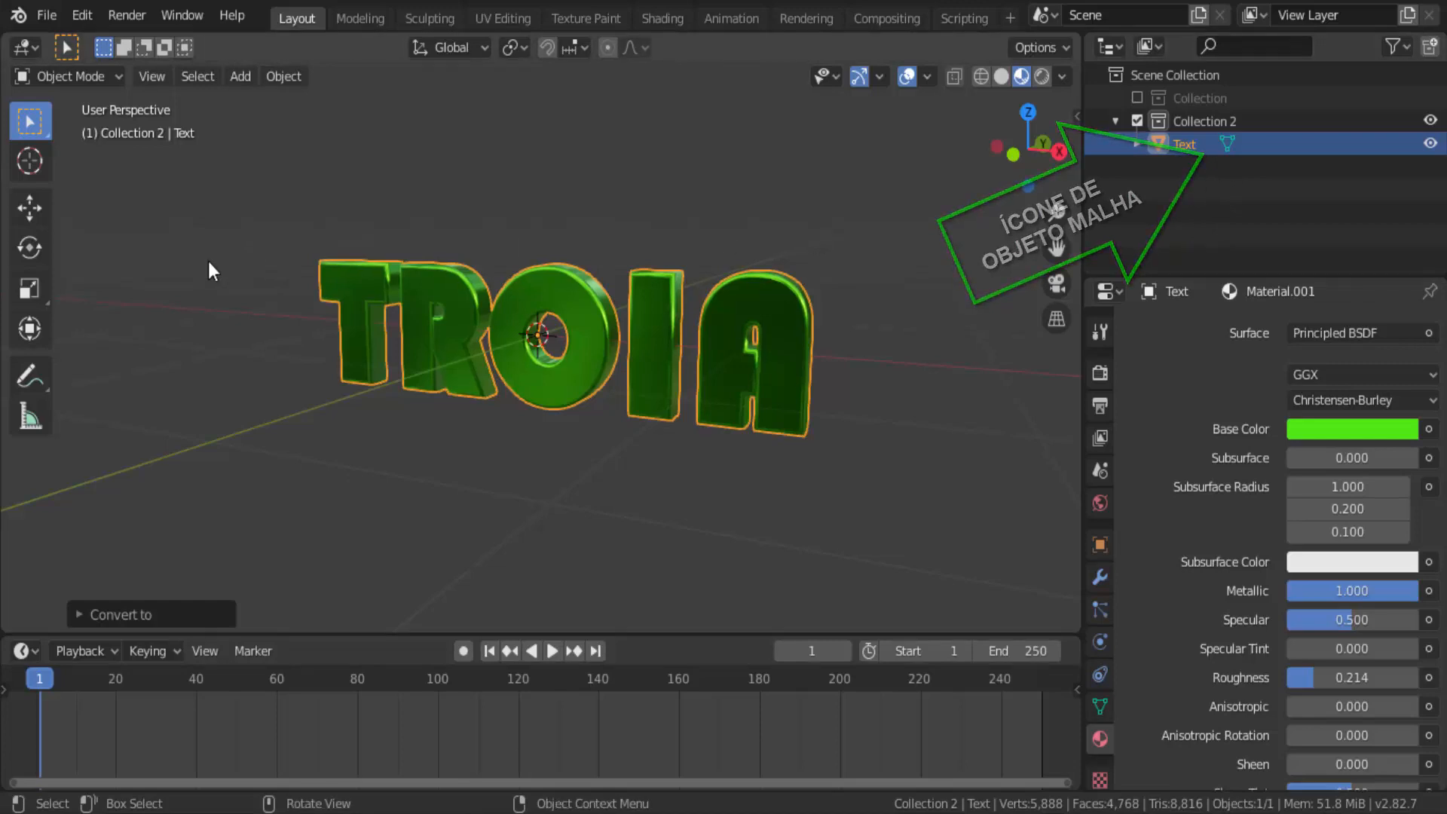
left_click(60, 74)
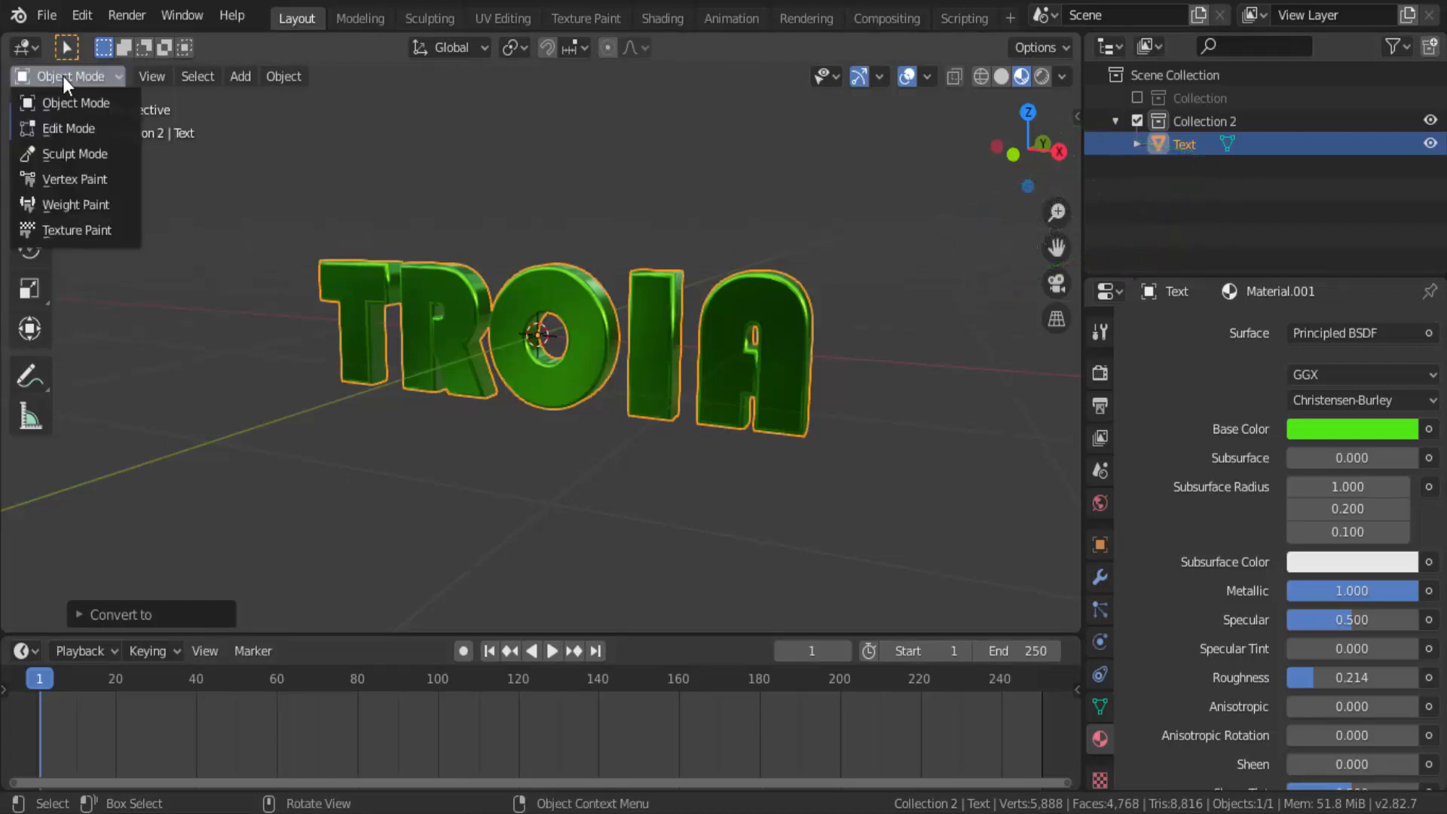
left_click(77, 126)
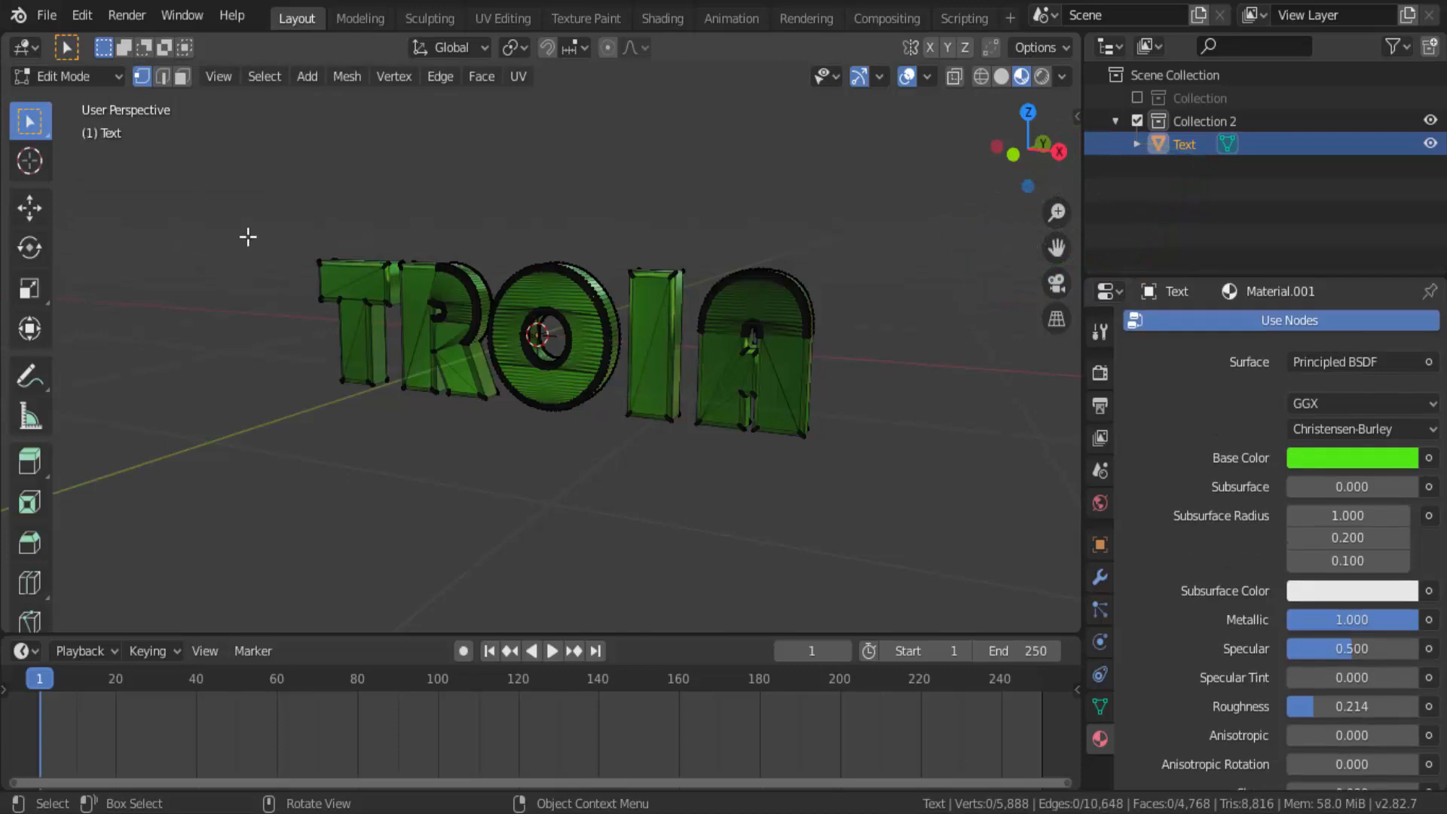
scroll(580, 393, "up", 3)
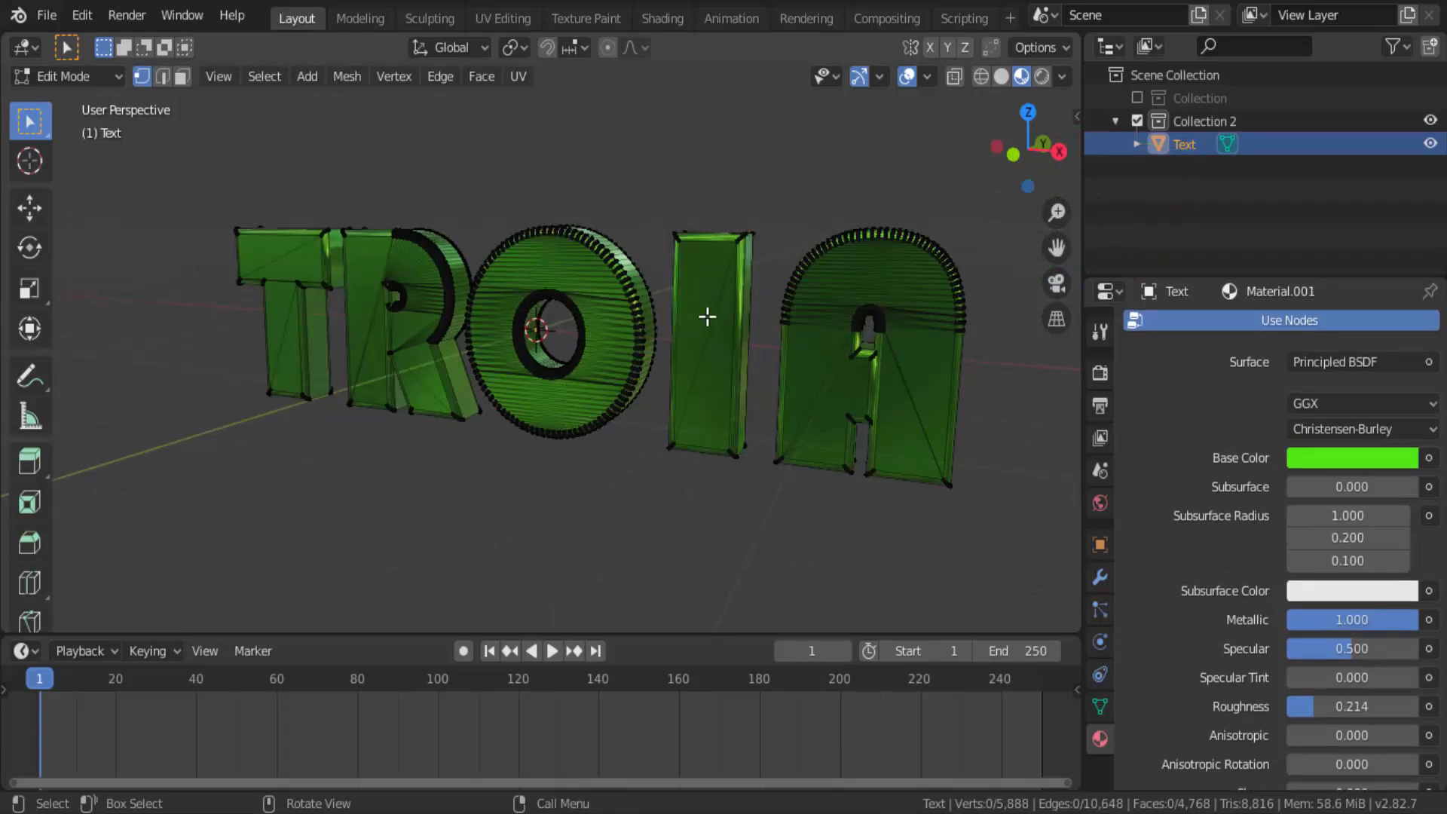
scroll(669, 444, "down", 1)
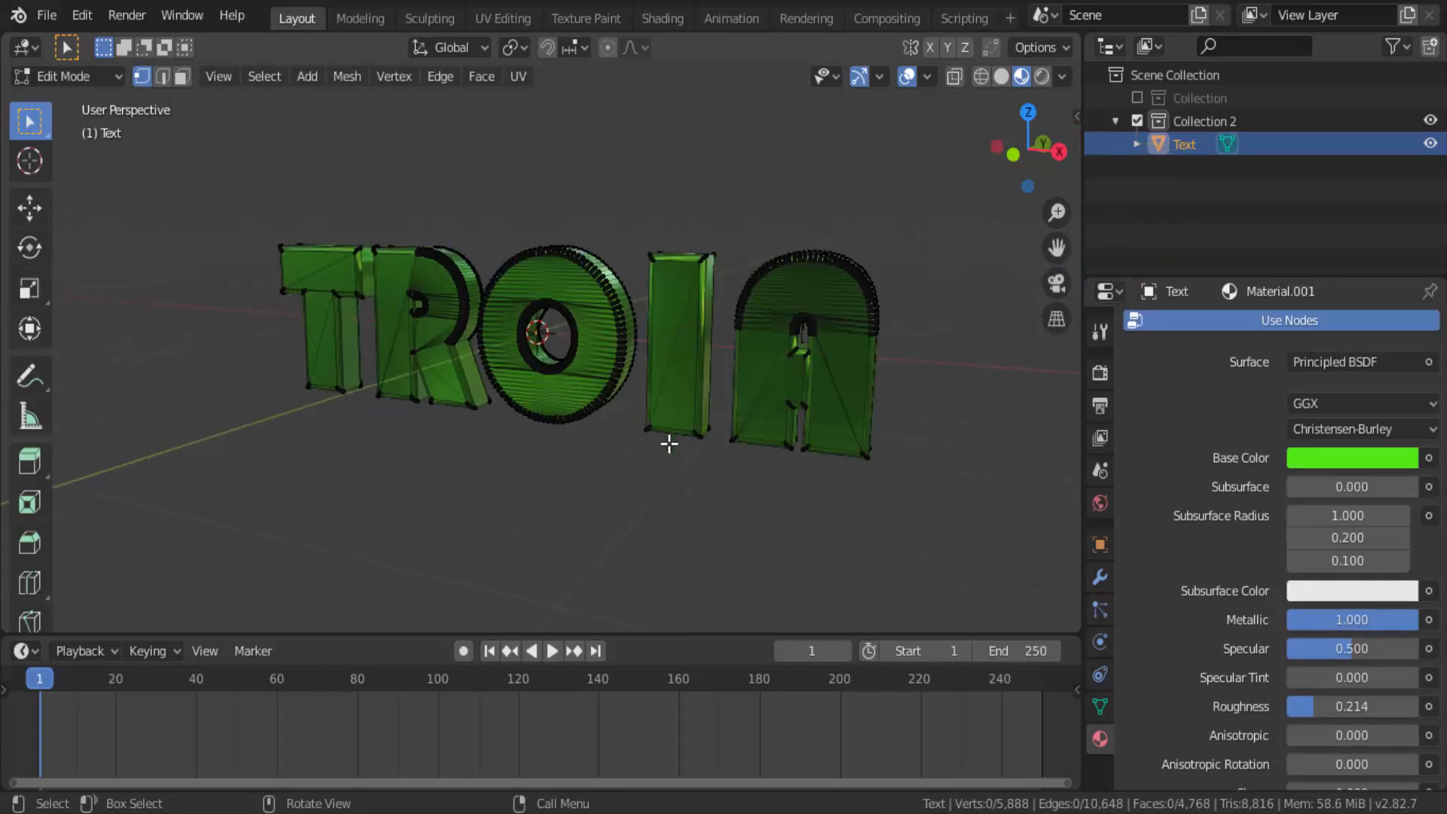
scroll(669, 444, "up", 2)
scroll(669, 444, "down", 4)
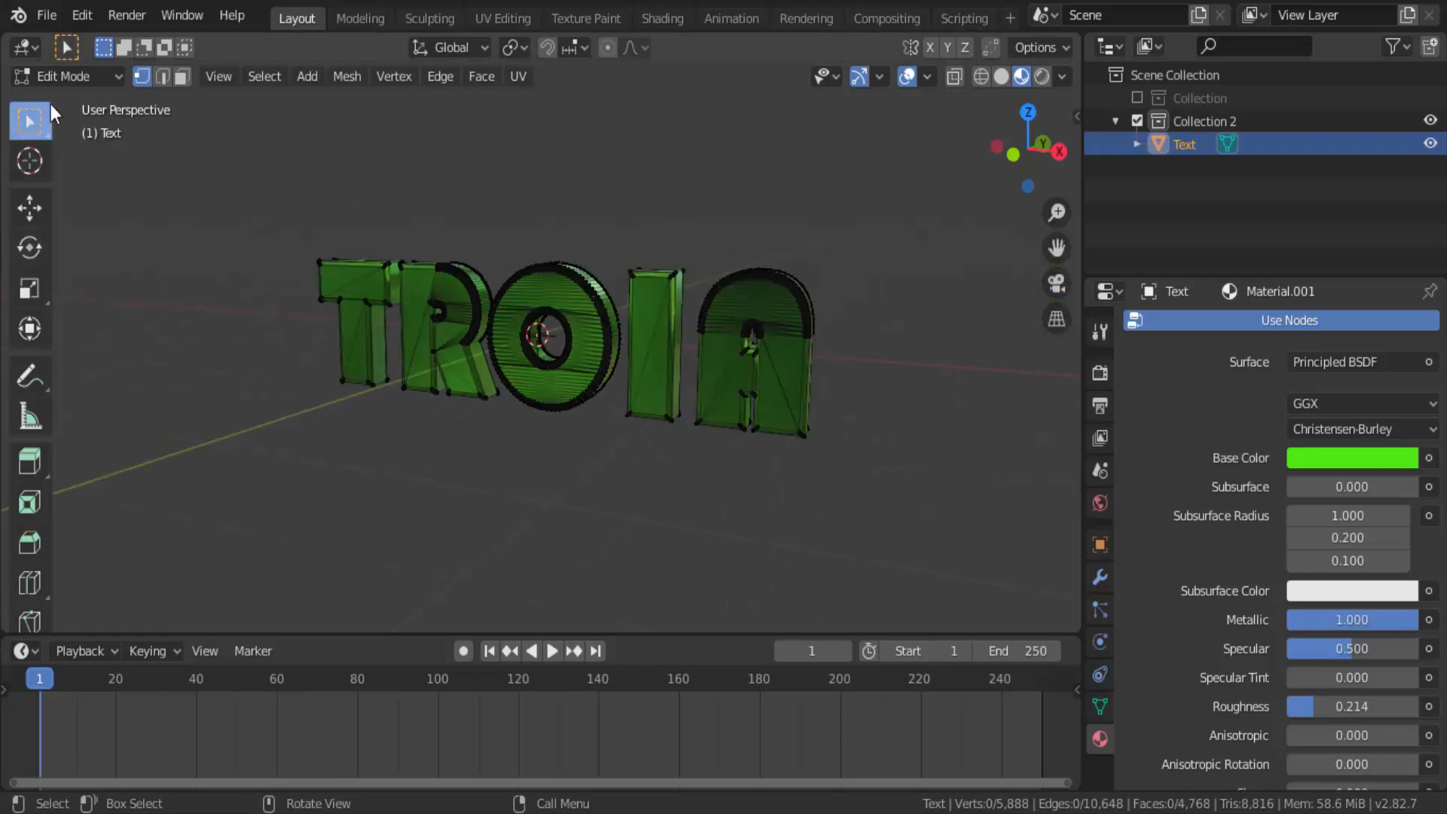
Return to Object Mode and undo the mesh conversion to restore the editable text object.
left_click(62, 78)
left_click(75, 103)
key("ctrl+z")
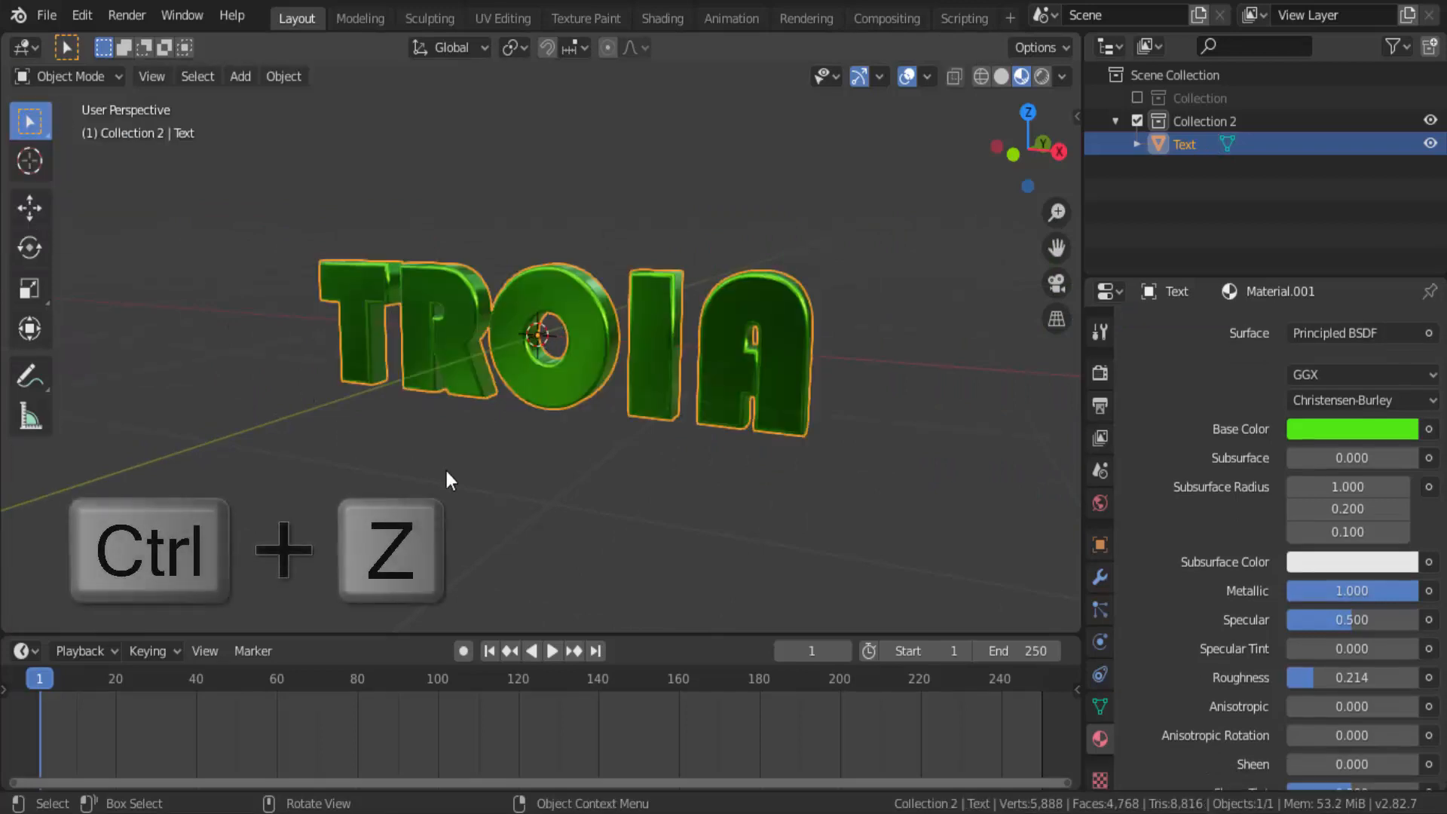
key("ctrl+z")
key("ctrl+z")
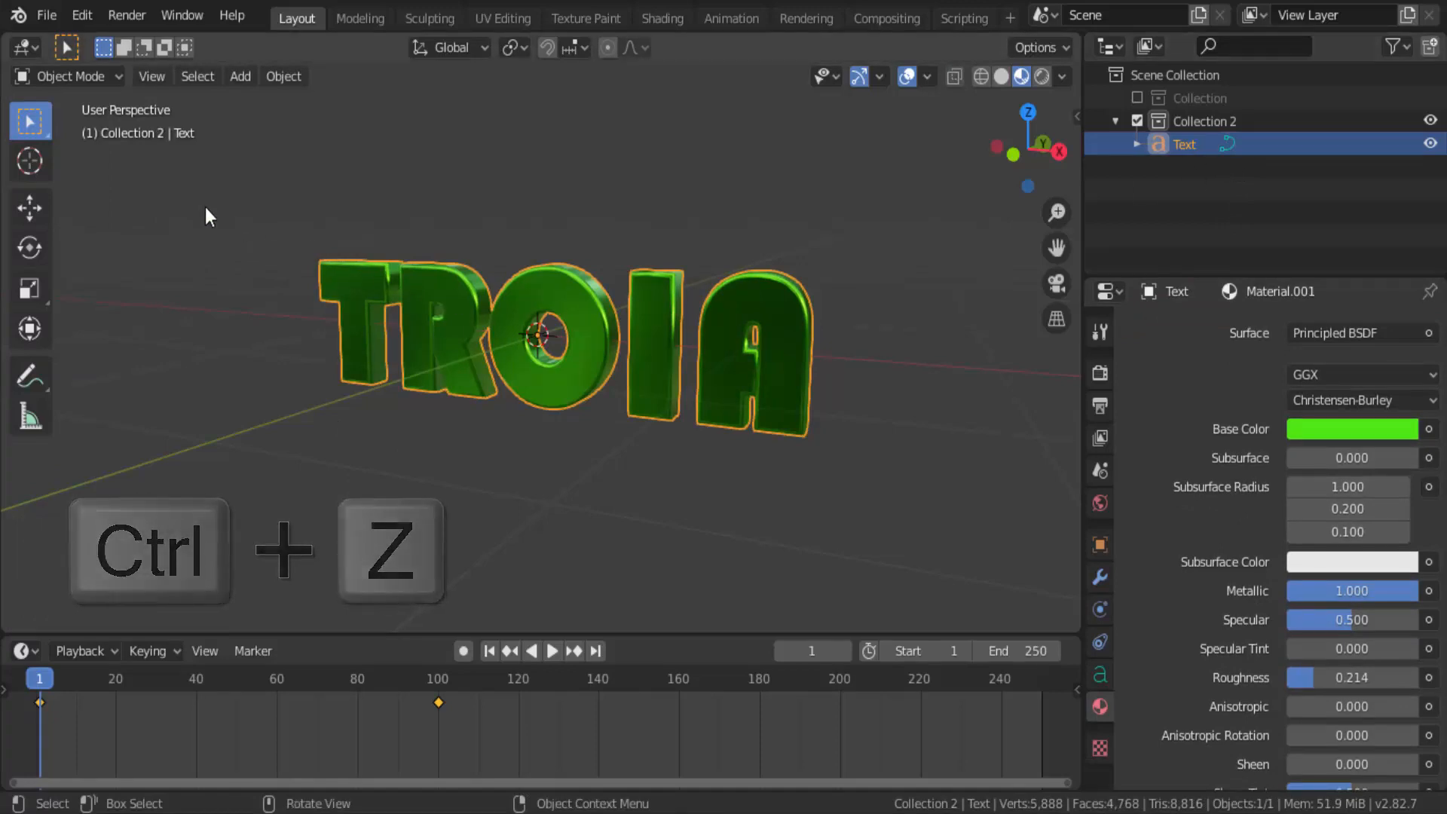
Turn the TROIA text into a curve with Convert to Grease Pencil and enter Edit Mode to view its control points from the front.
right_click(872, 222)
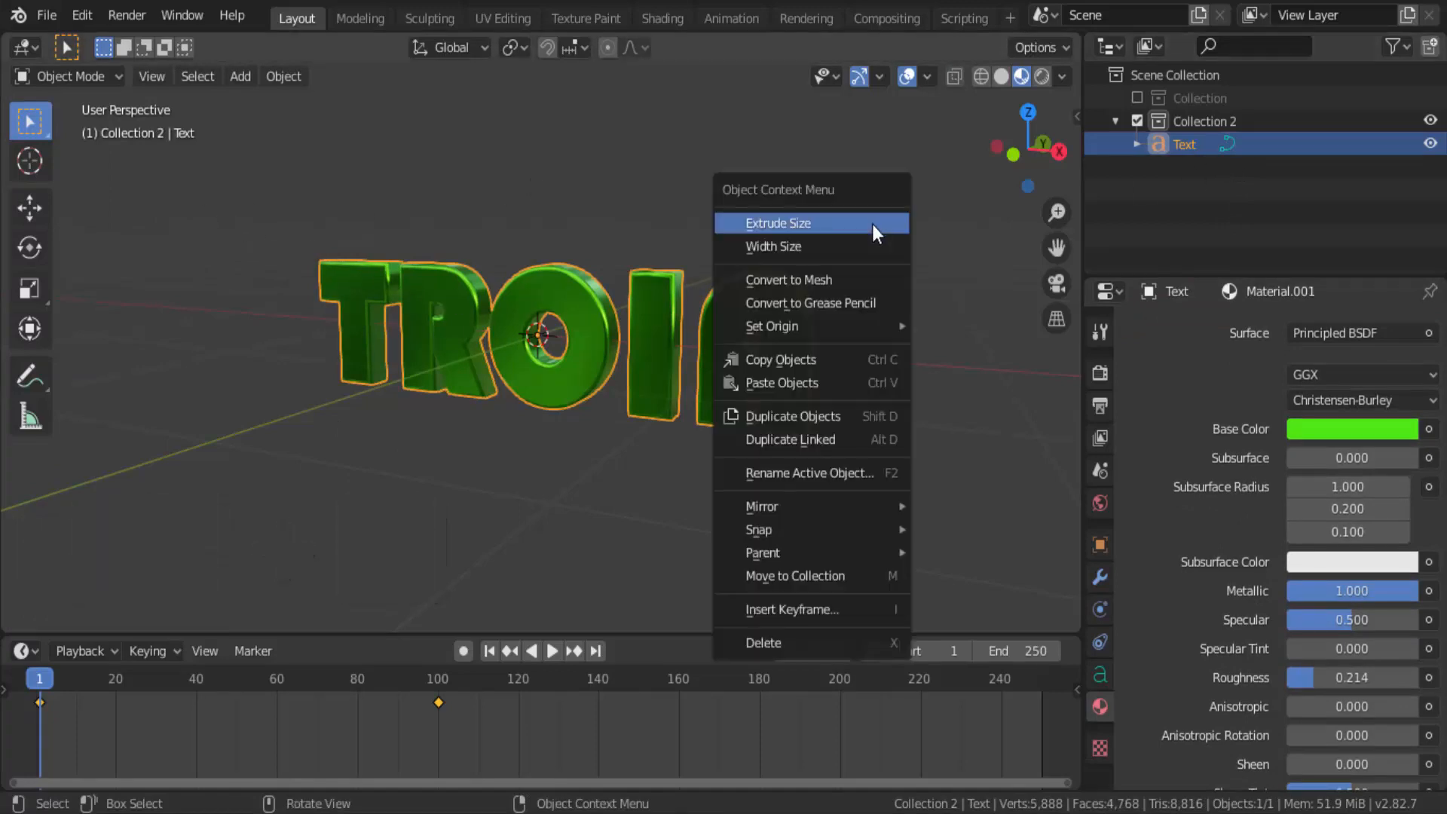
left_click(848, 308)
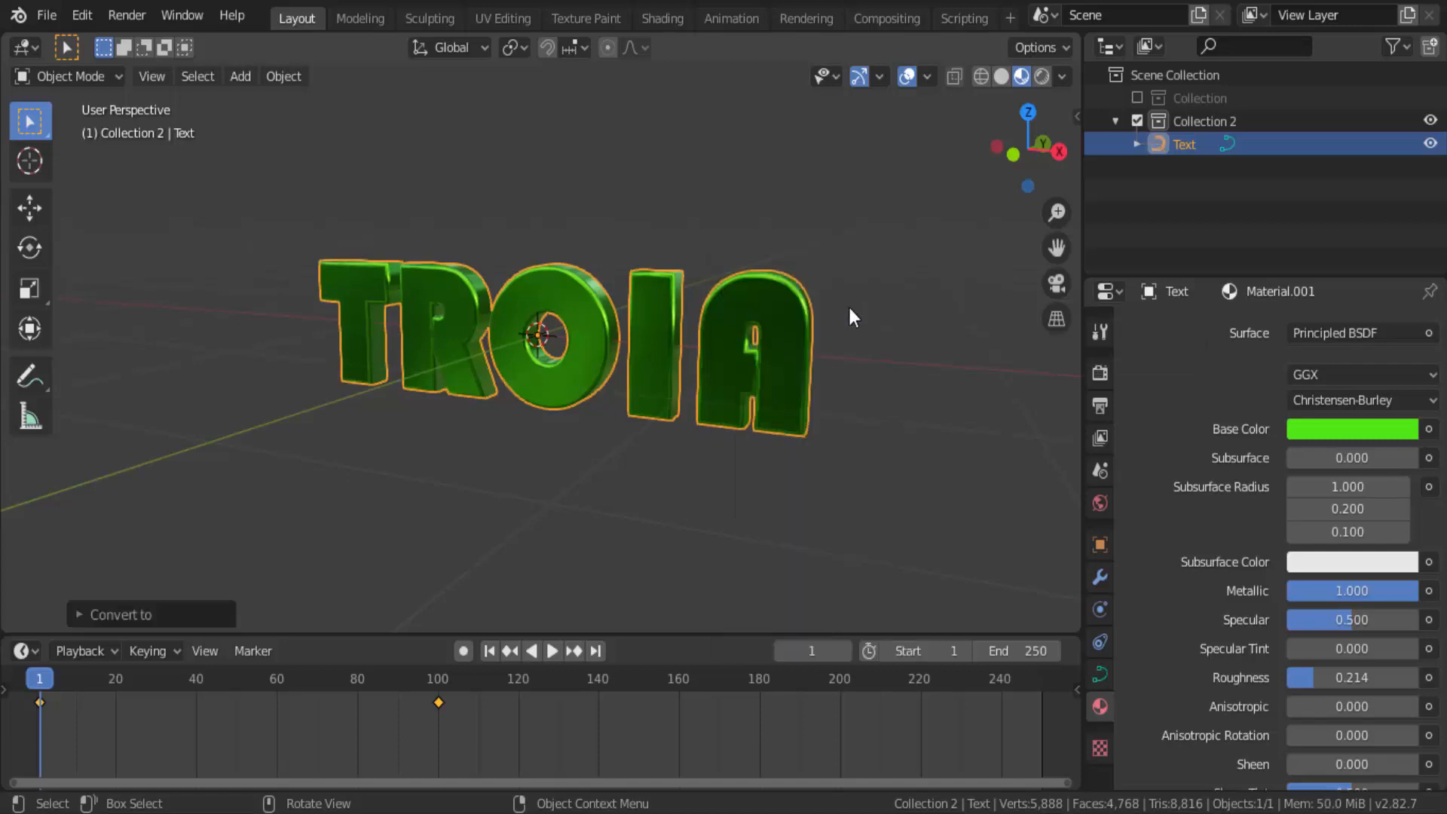
left_click(71, 78)
left_click(65, 129)
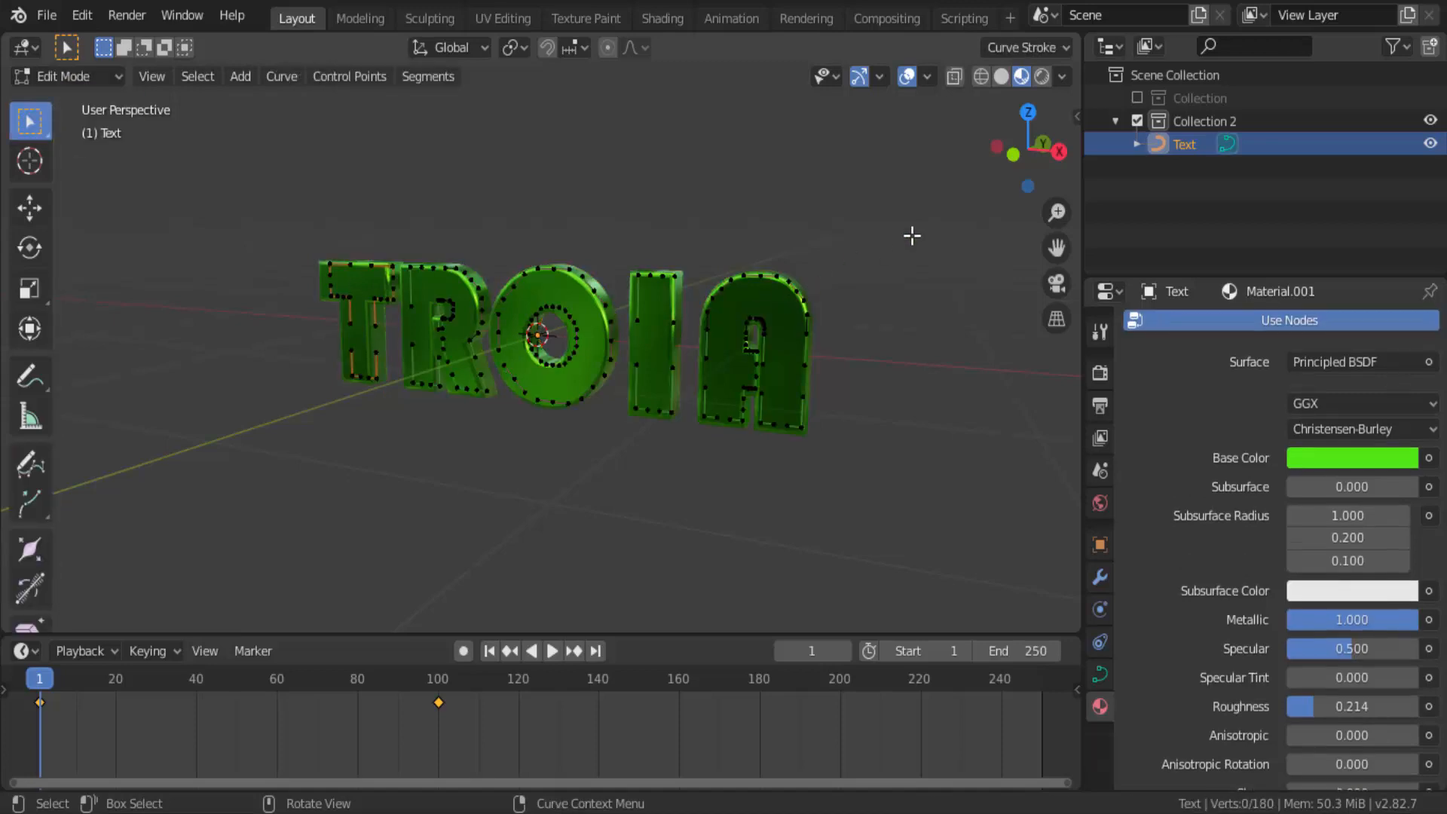
left_click(1013, 155)
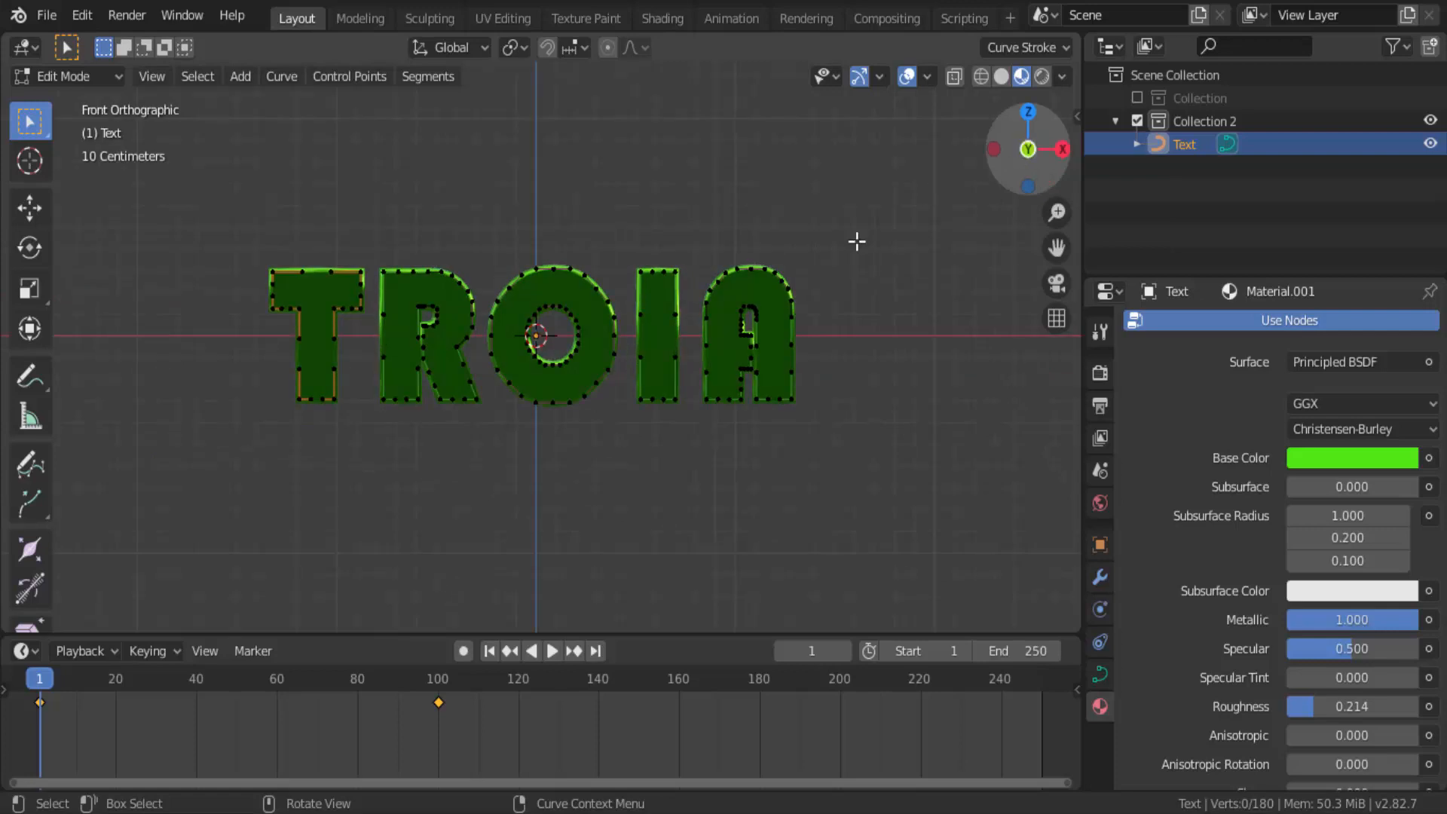
scroll(760, 320, "up", 3)
scroll(760, 319, "down", 1)
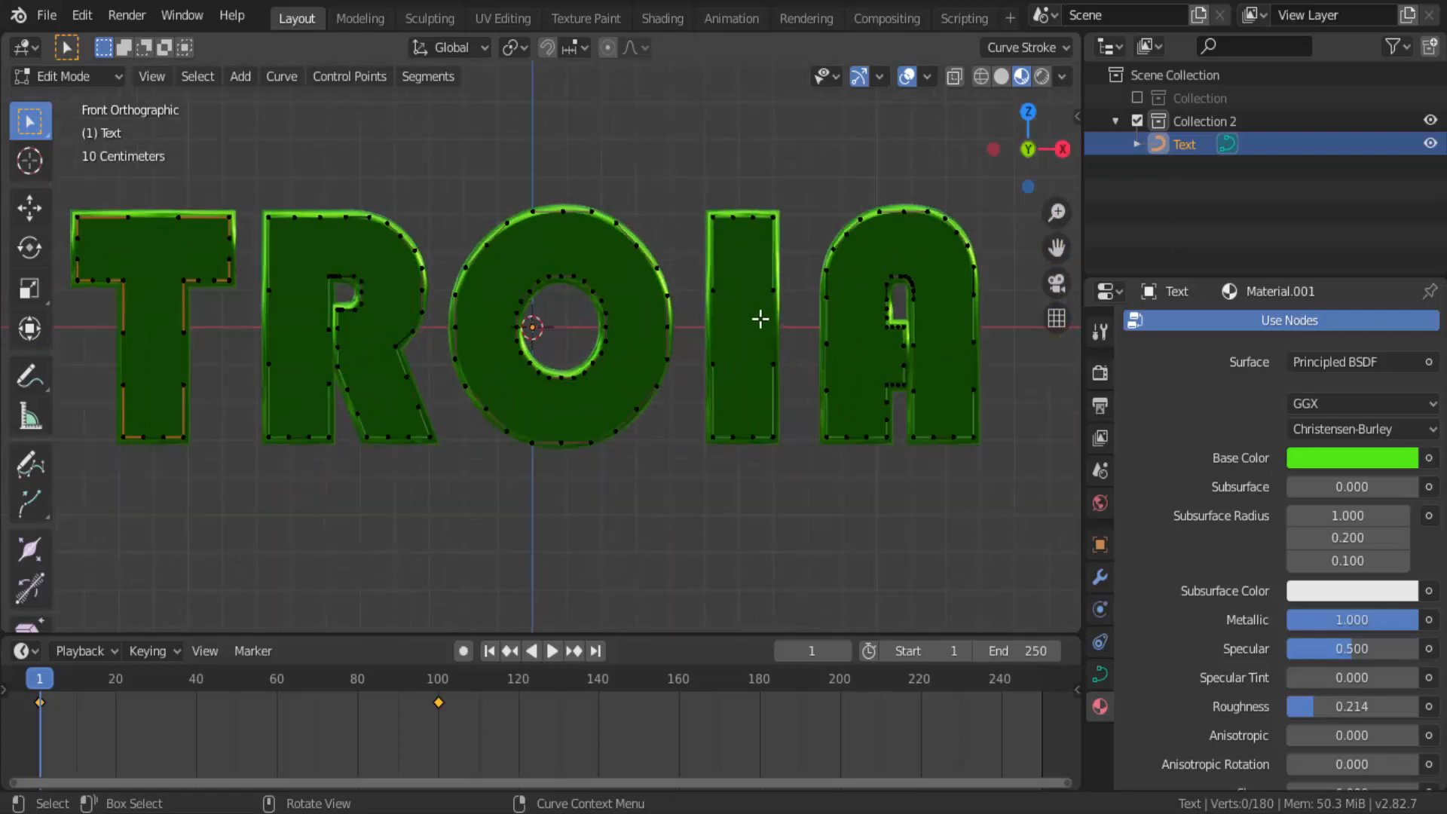
scroll(760, 320, "down", 1)
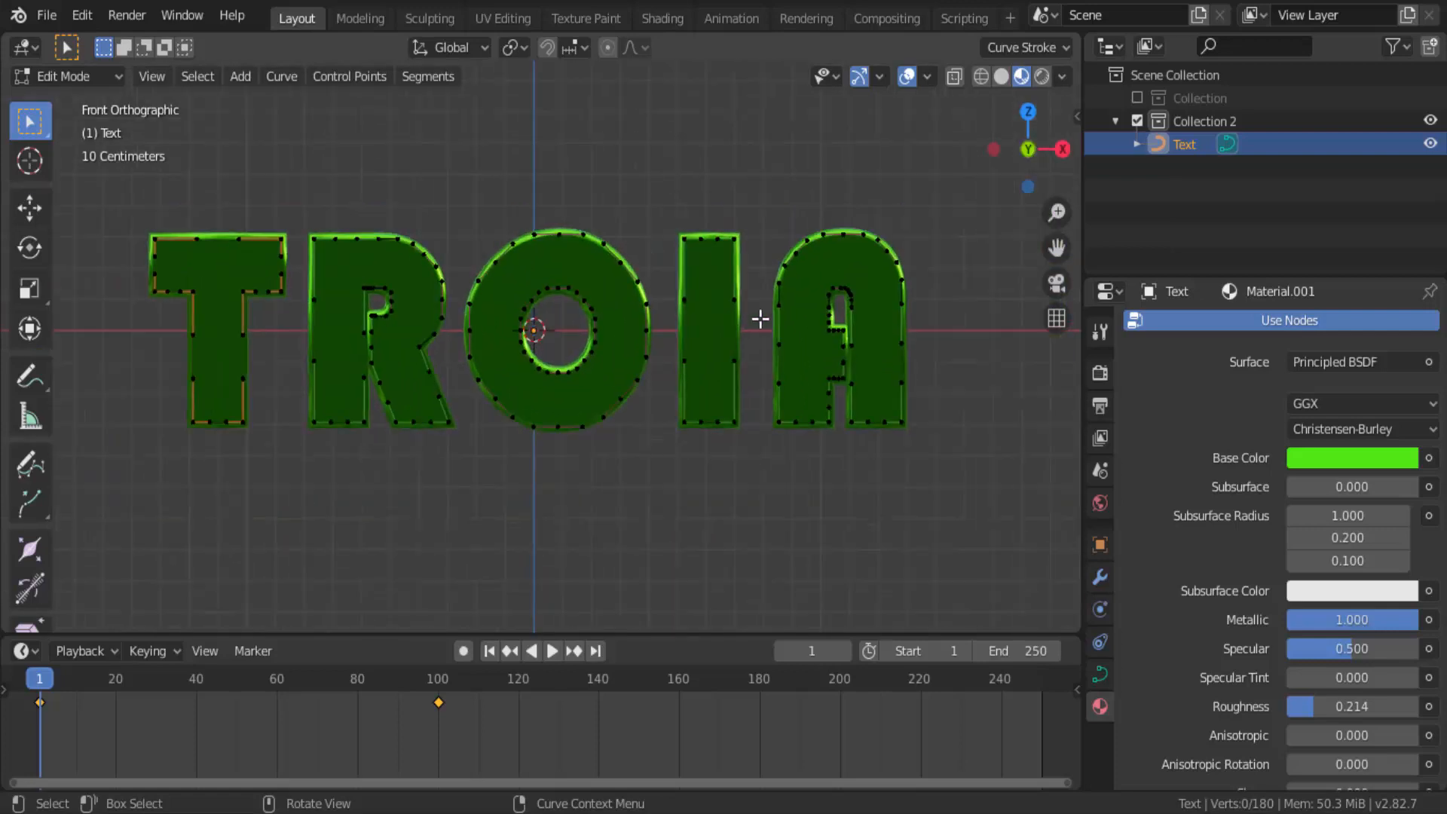
Reshape the O, I and A by moving an upper-right point of O up, a right-edge point of I outward and a top point of A up.
left_click(620, 262)
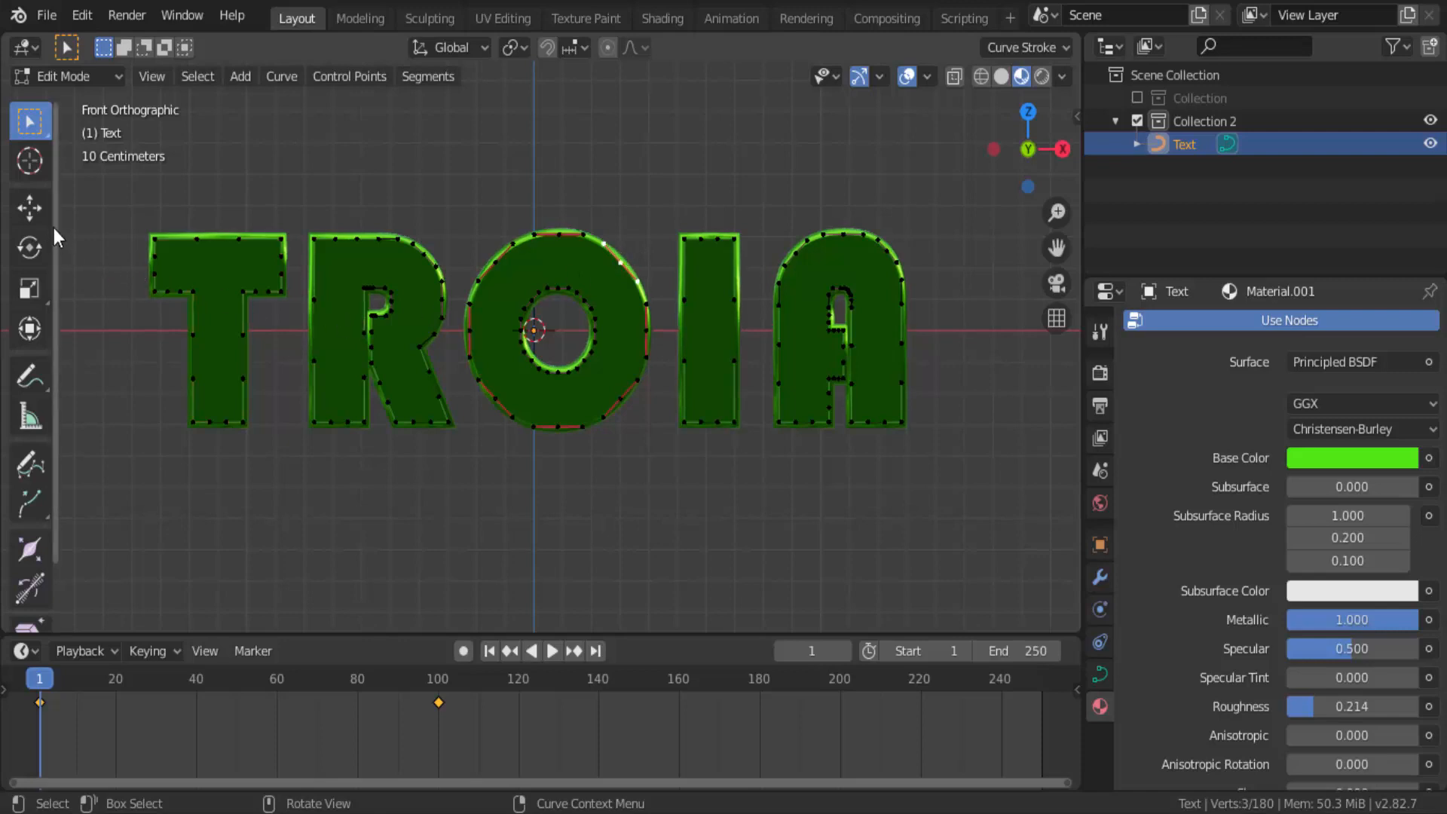
left_click(30, 210)
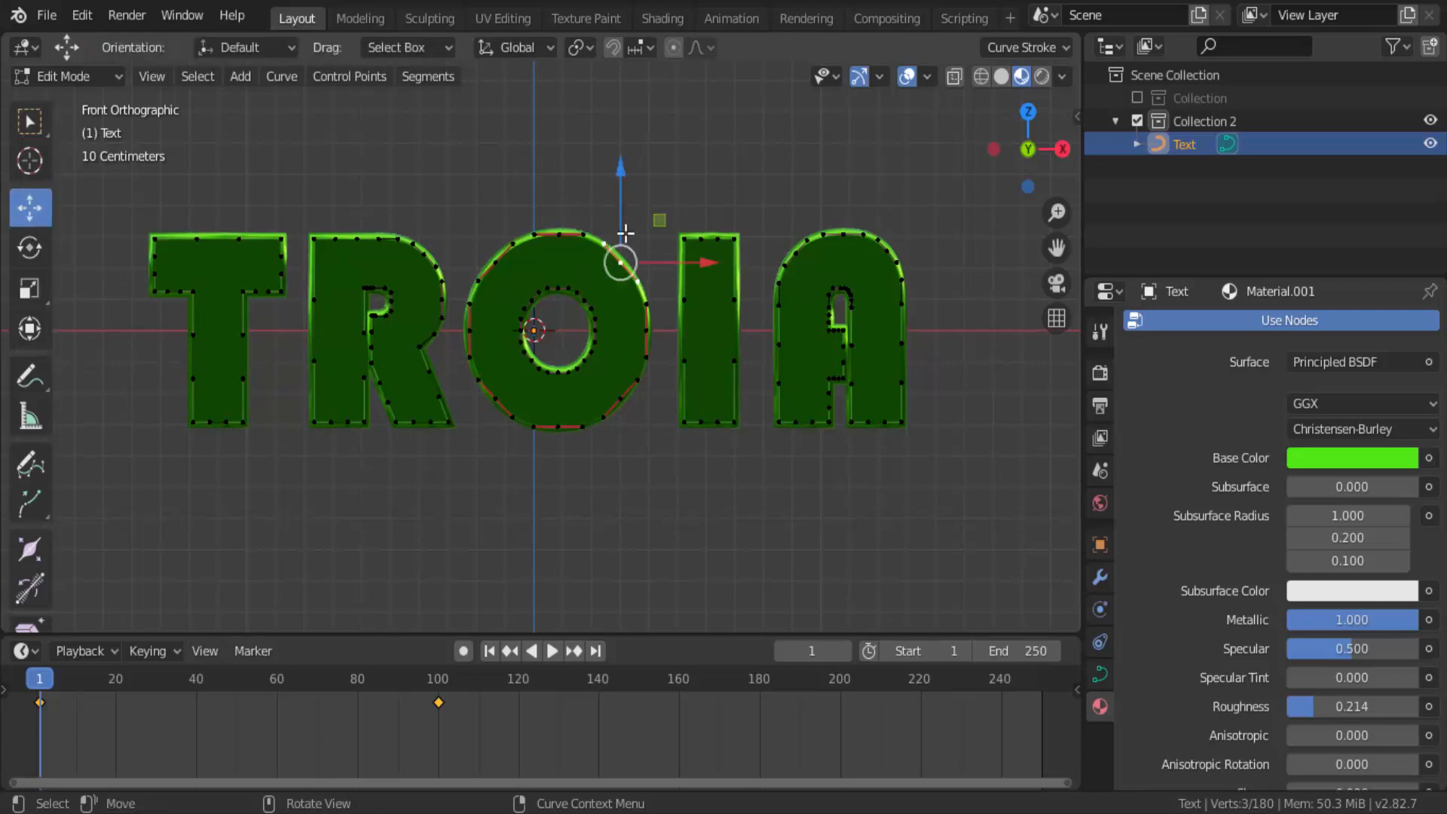
left_click_drag(619, 263, 643, 202)
left_click(730, 301)
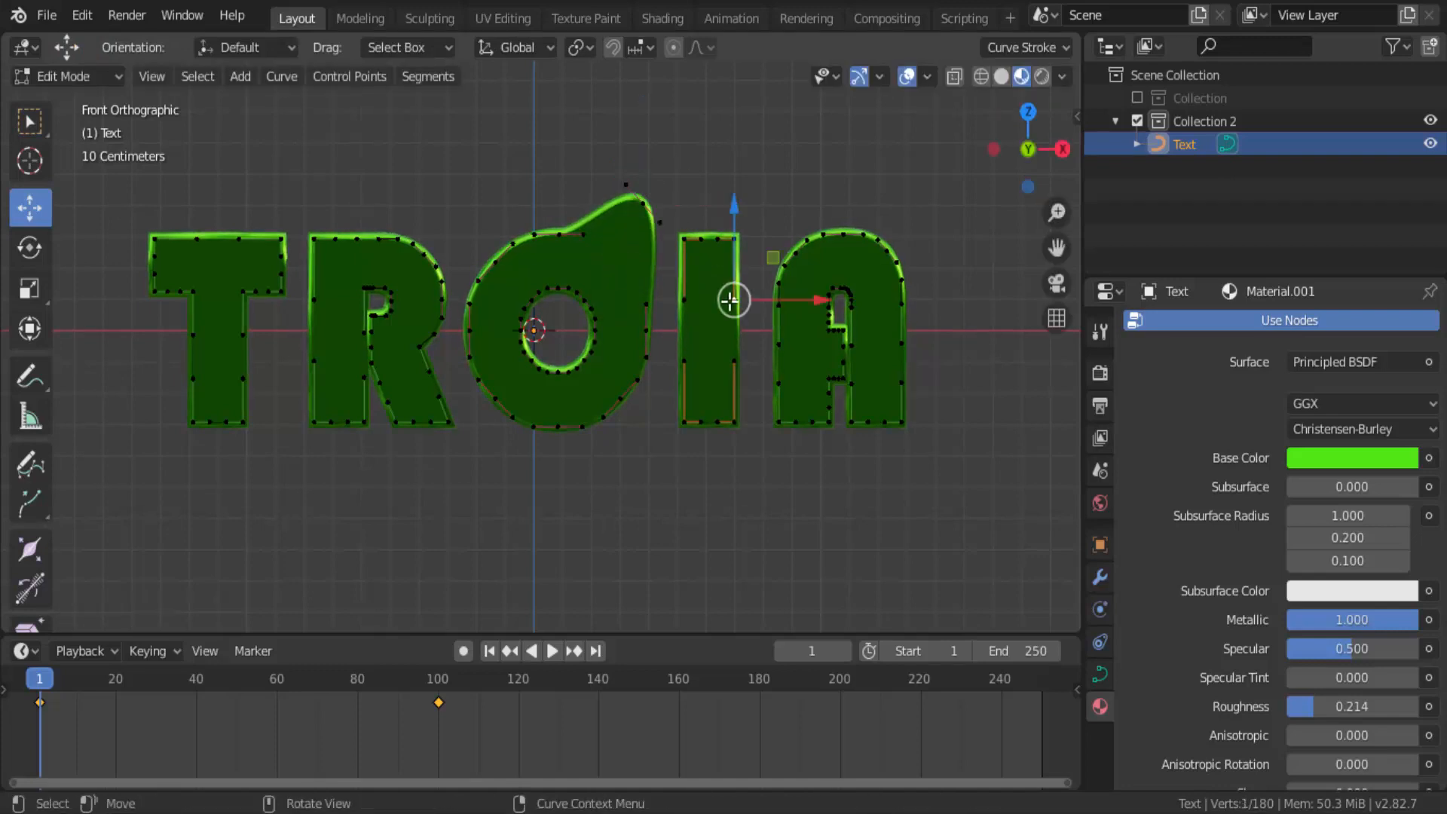
left_click_drag(807, 301, 853, 302)
left_click(863, 231)
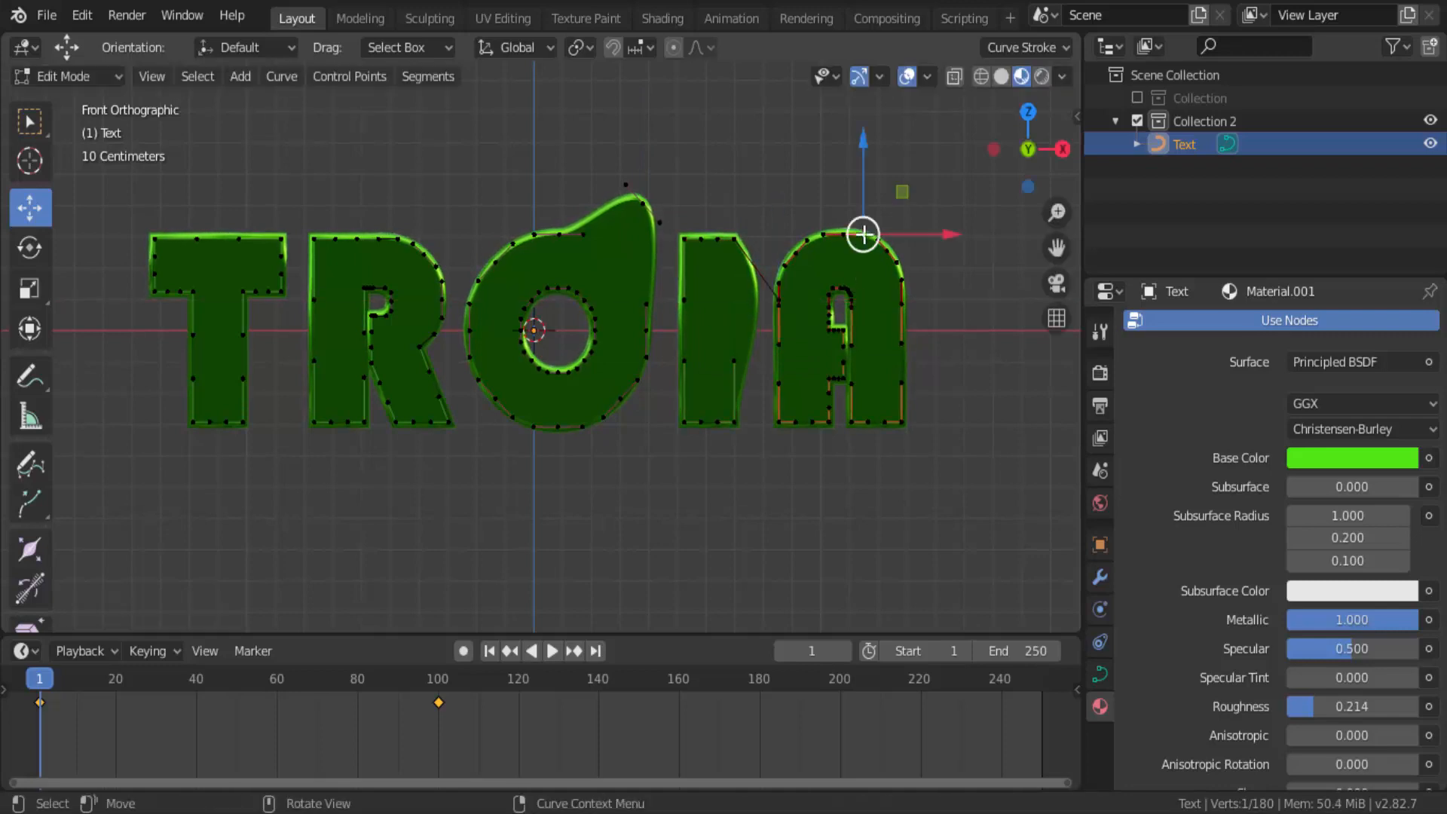
left_click_drag(872, 161, 870, 110)
Raise a top control point of the R, pull a top point of the T up and outward, and return to Object Mode.
left_click(355, 239)
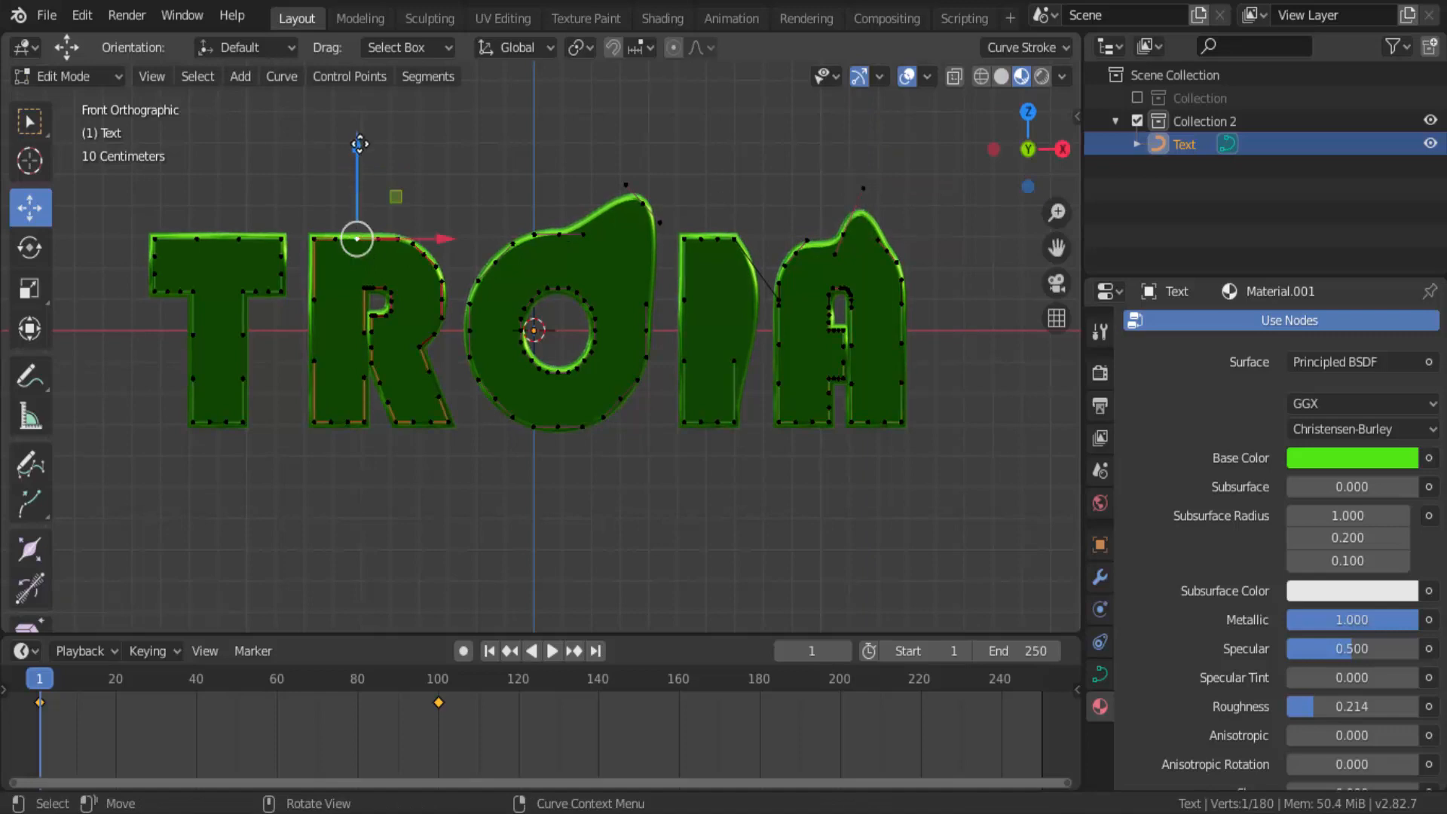
left_click_drag(358, 151, 359, 104)
left_click(239, 239)
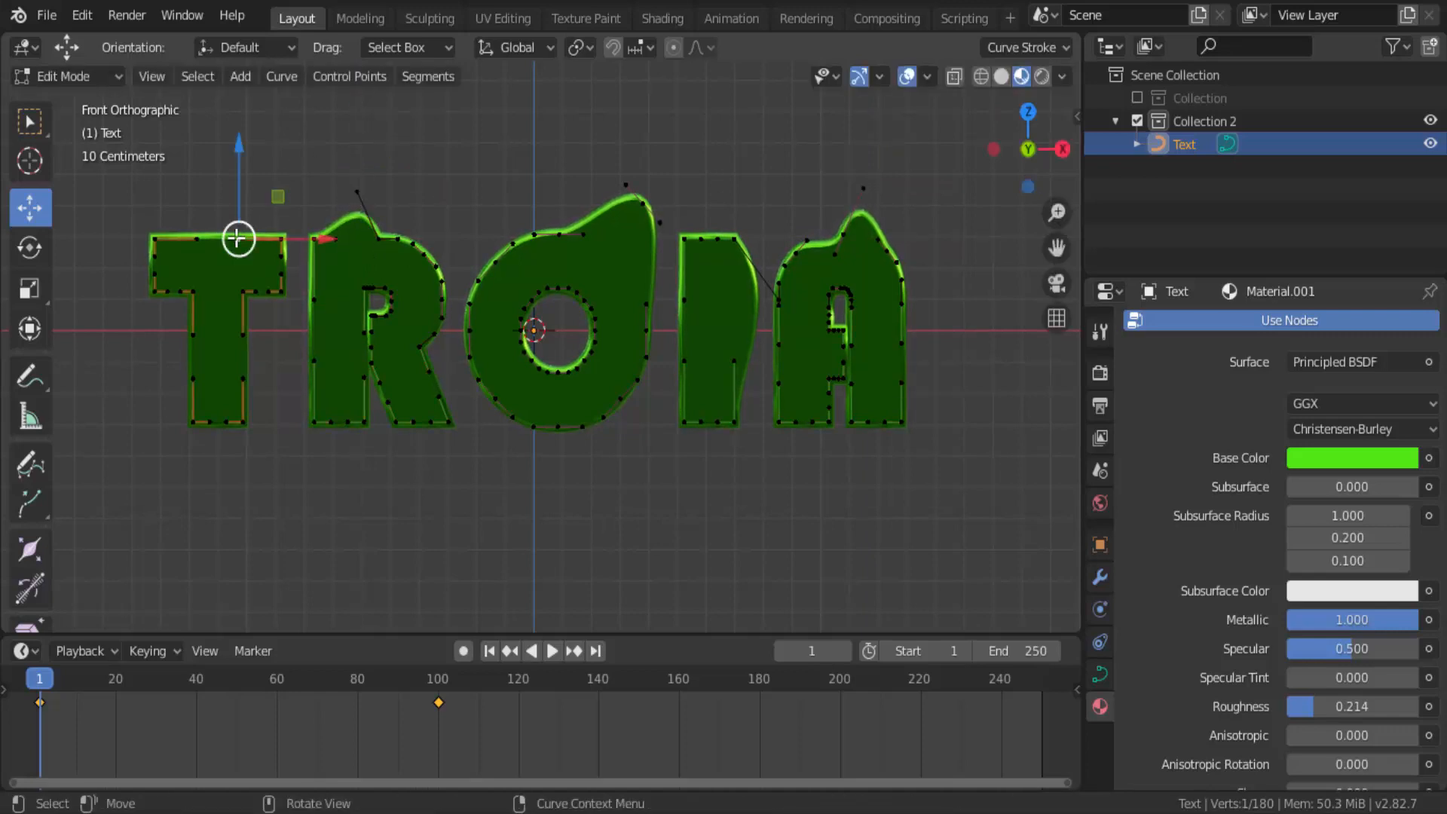
left_click_drag(239, 236, 320, 129)
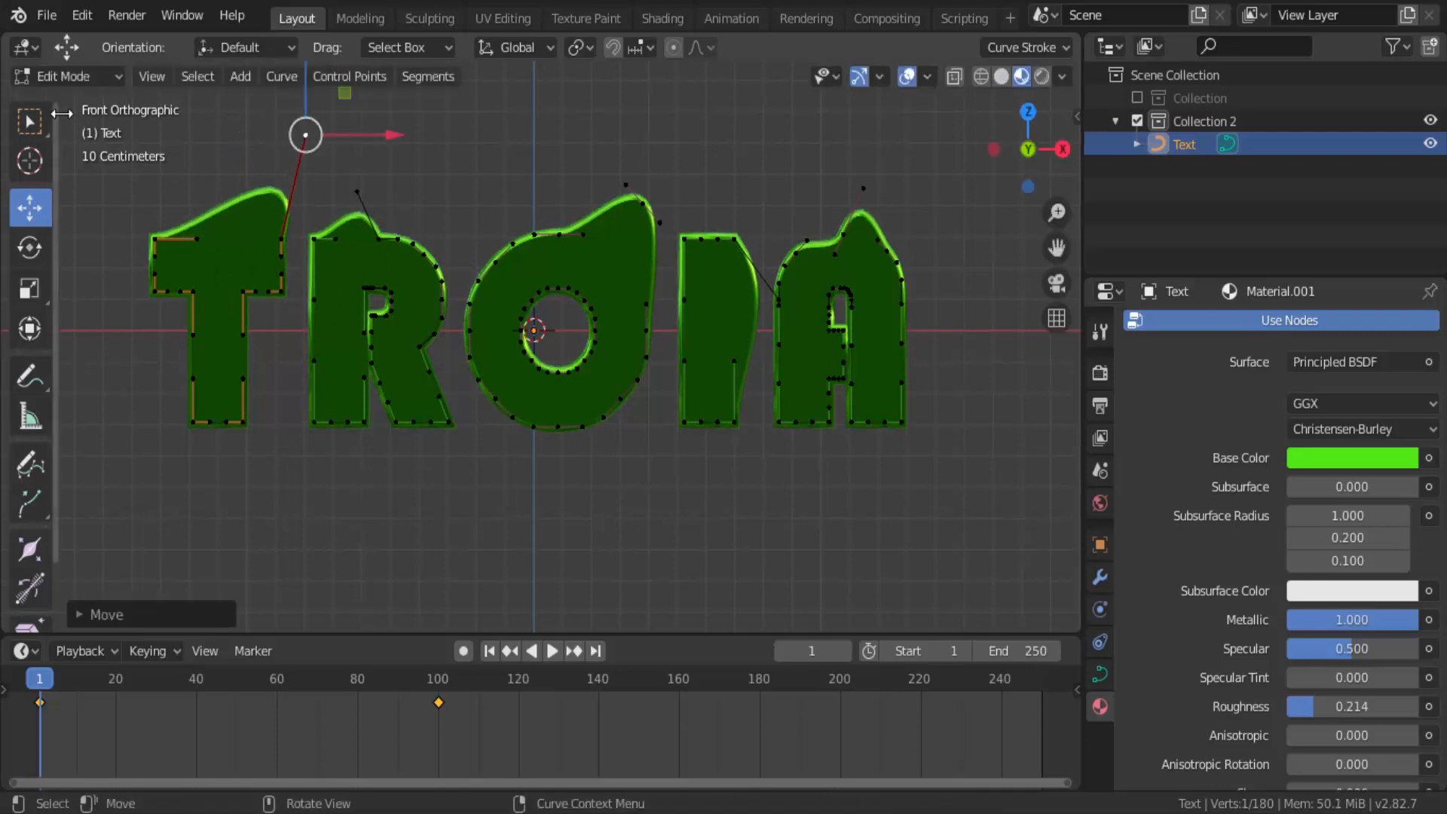
left_click(68, 76)
left_click(75, 104)
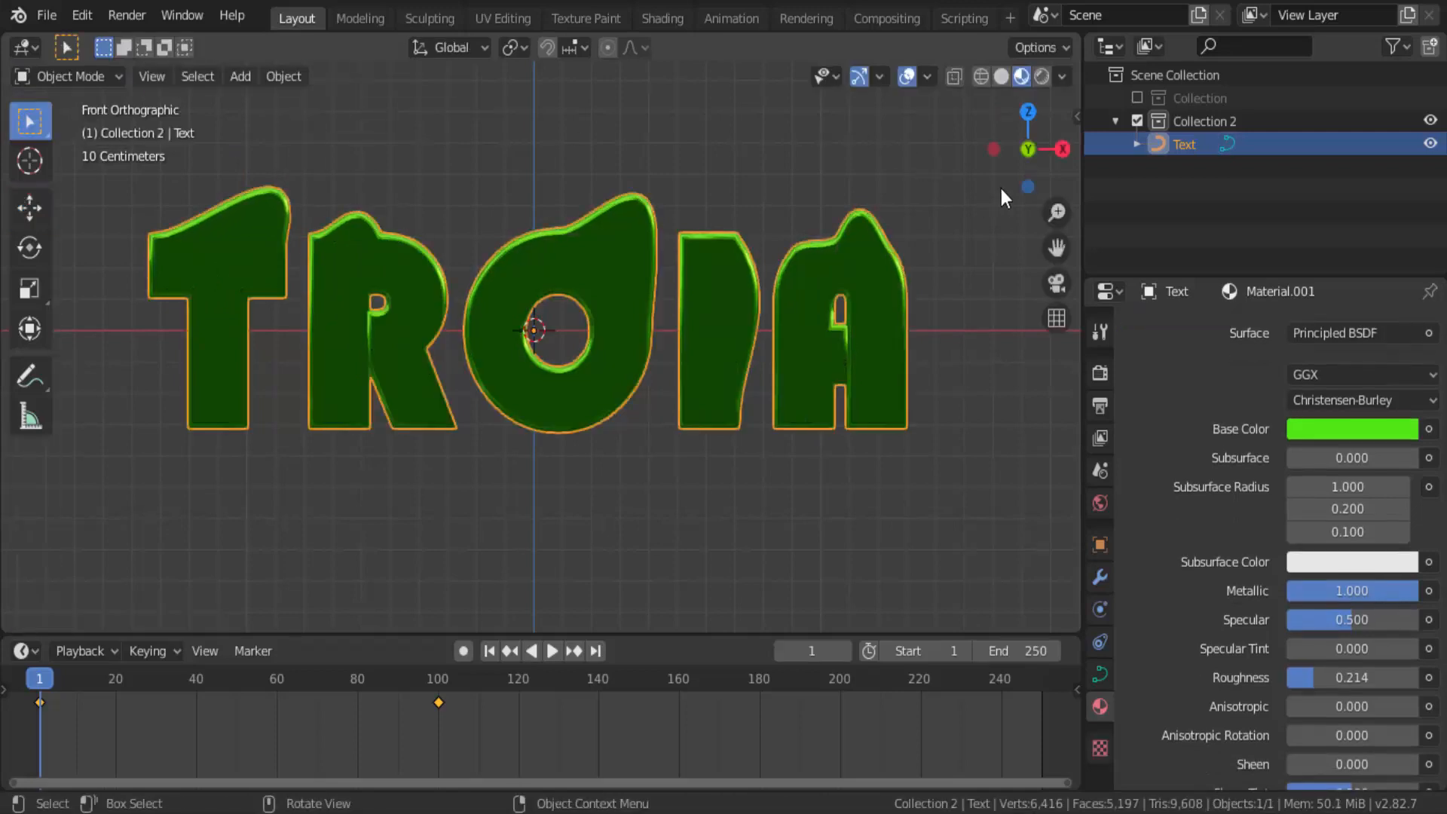
mouse_move(1007, 169)
left_mouse_down()
mouse_move(1040, 151)
mouse_move(987, 171)
mouse_move(1047, 150)
mouse_move(995, 177)
left_mouse_up()
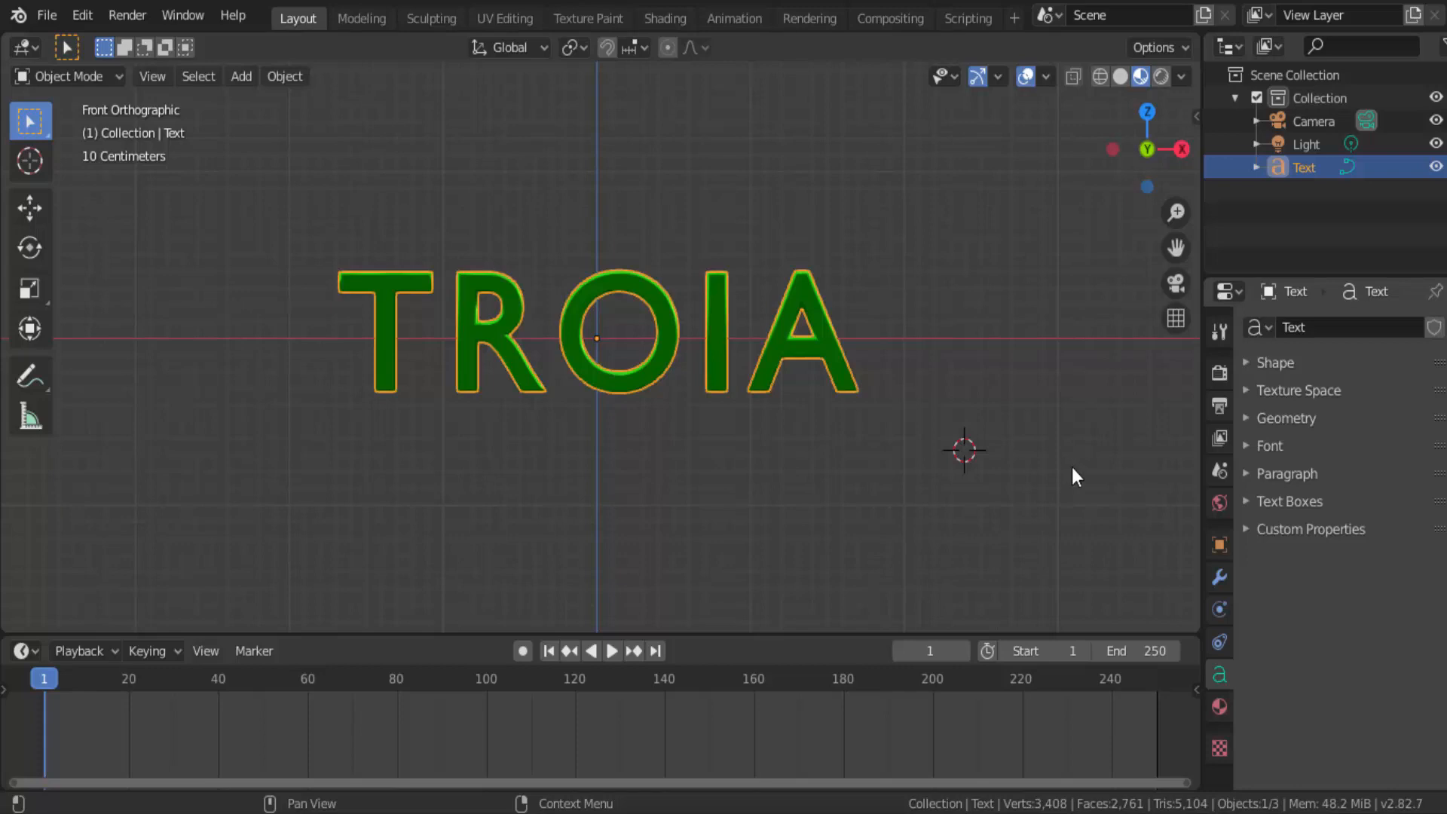
Show the text box settings, enter Edit Mode on the TROIA text and set the text box width to 8.2 m.
left_click(1247, 502)
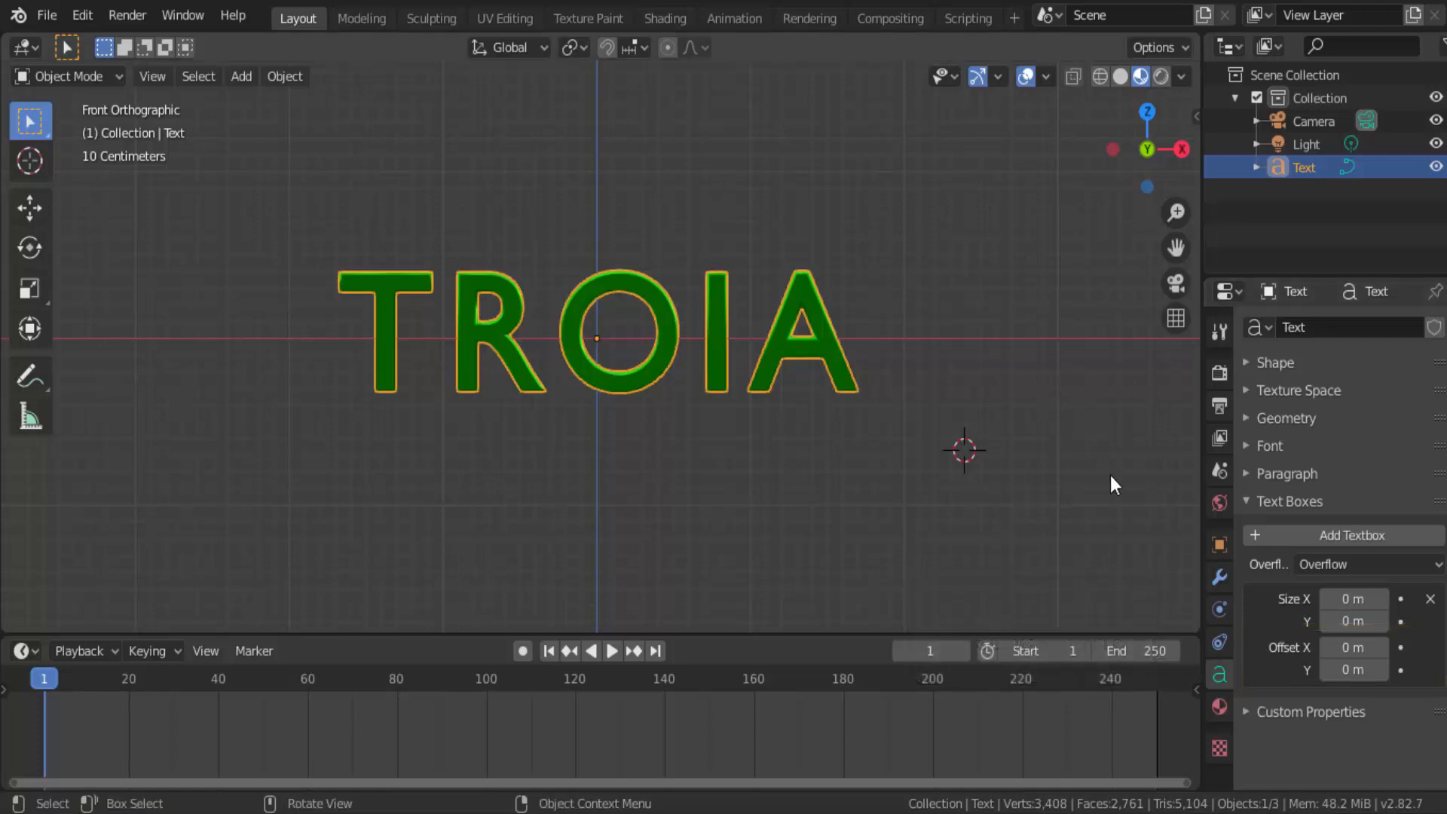
left_click(56, 76)
left_click(67, 126)
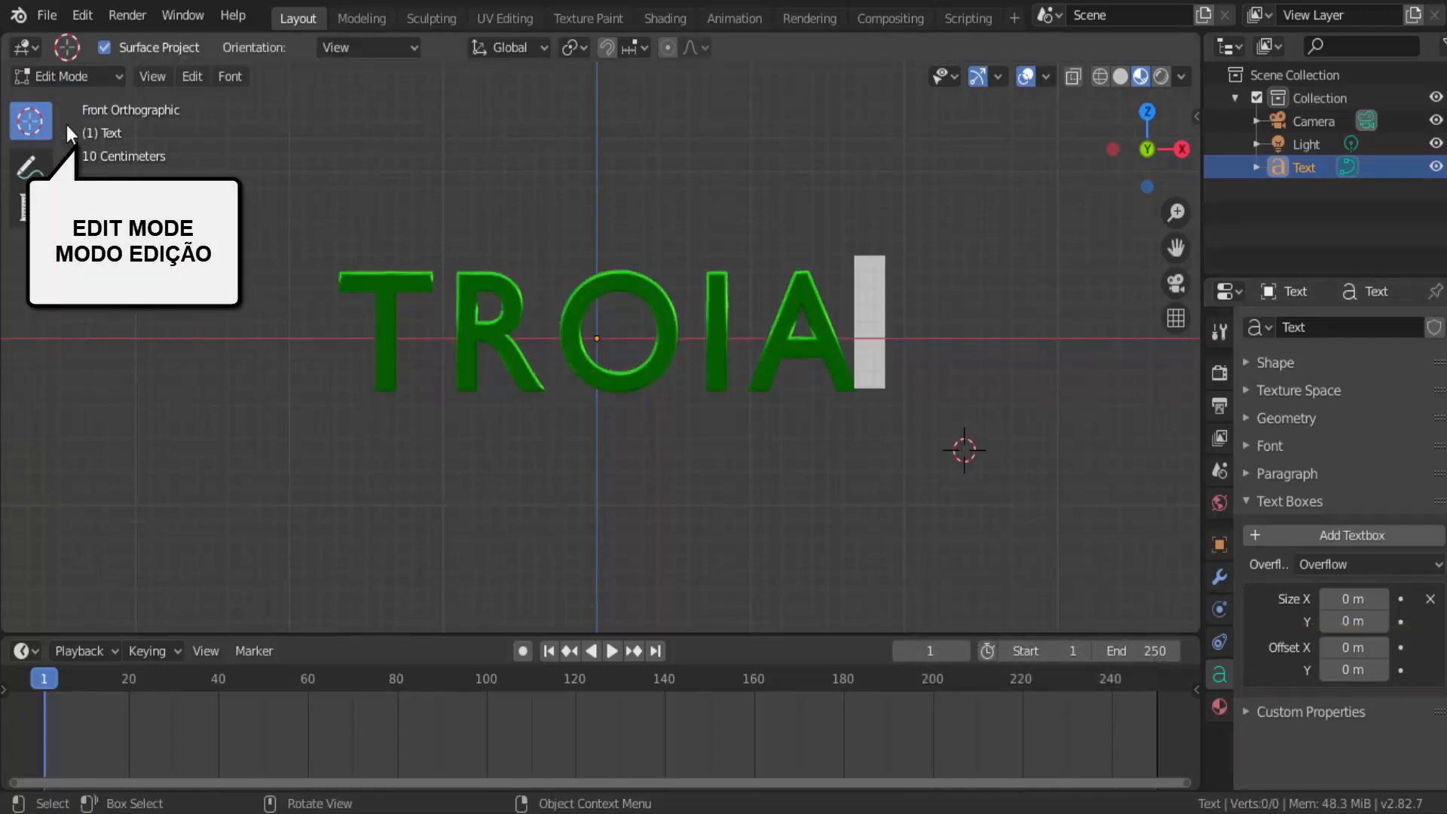
scroll(815, 549, "down", 1)
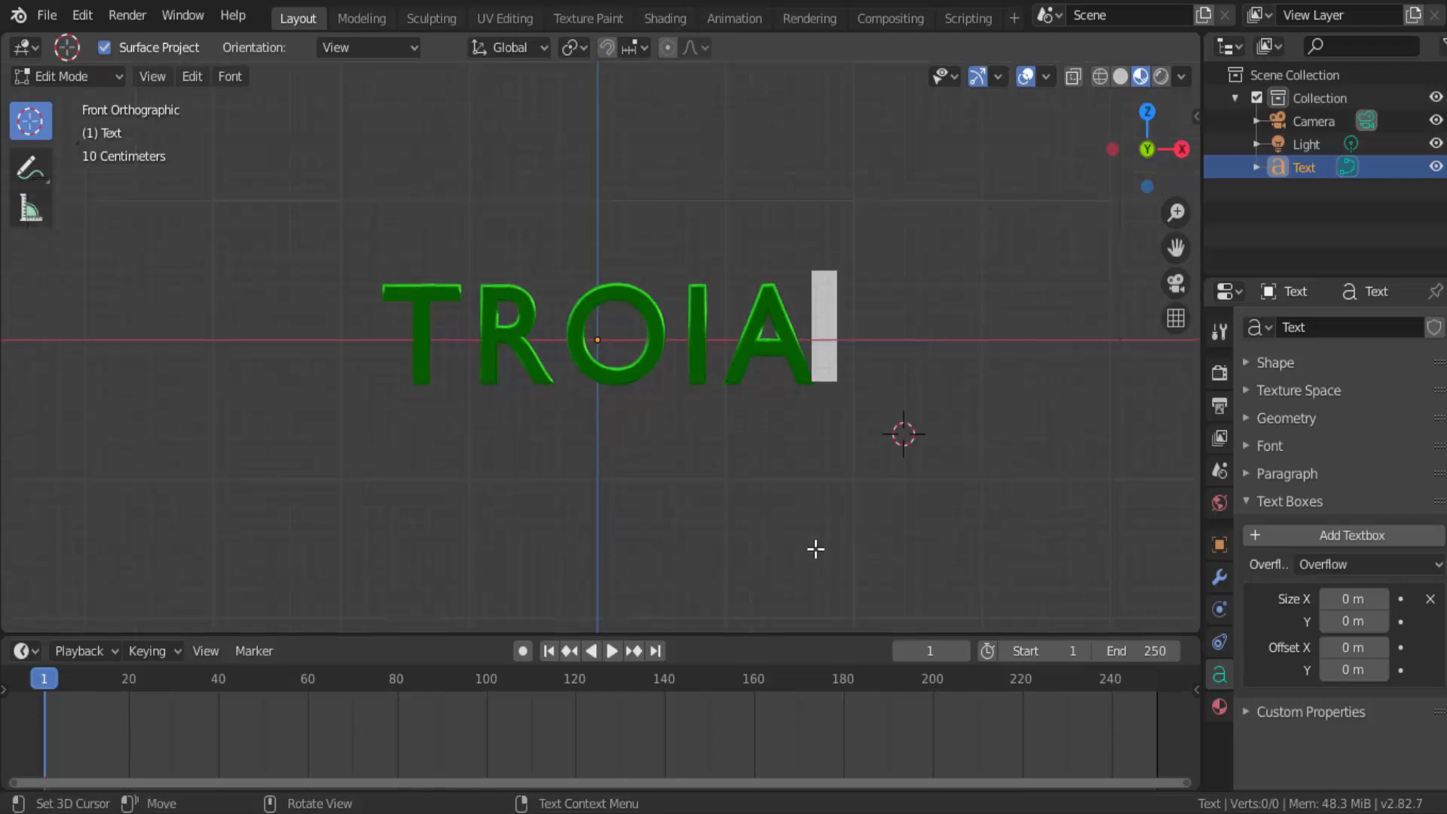
scroll(815, 549, "down", 1)
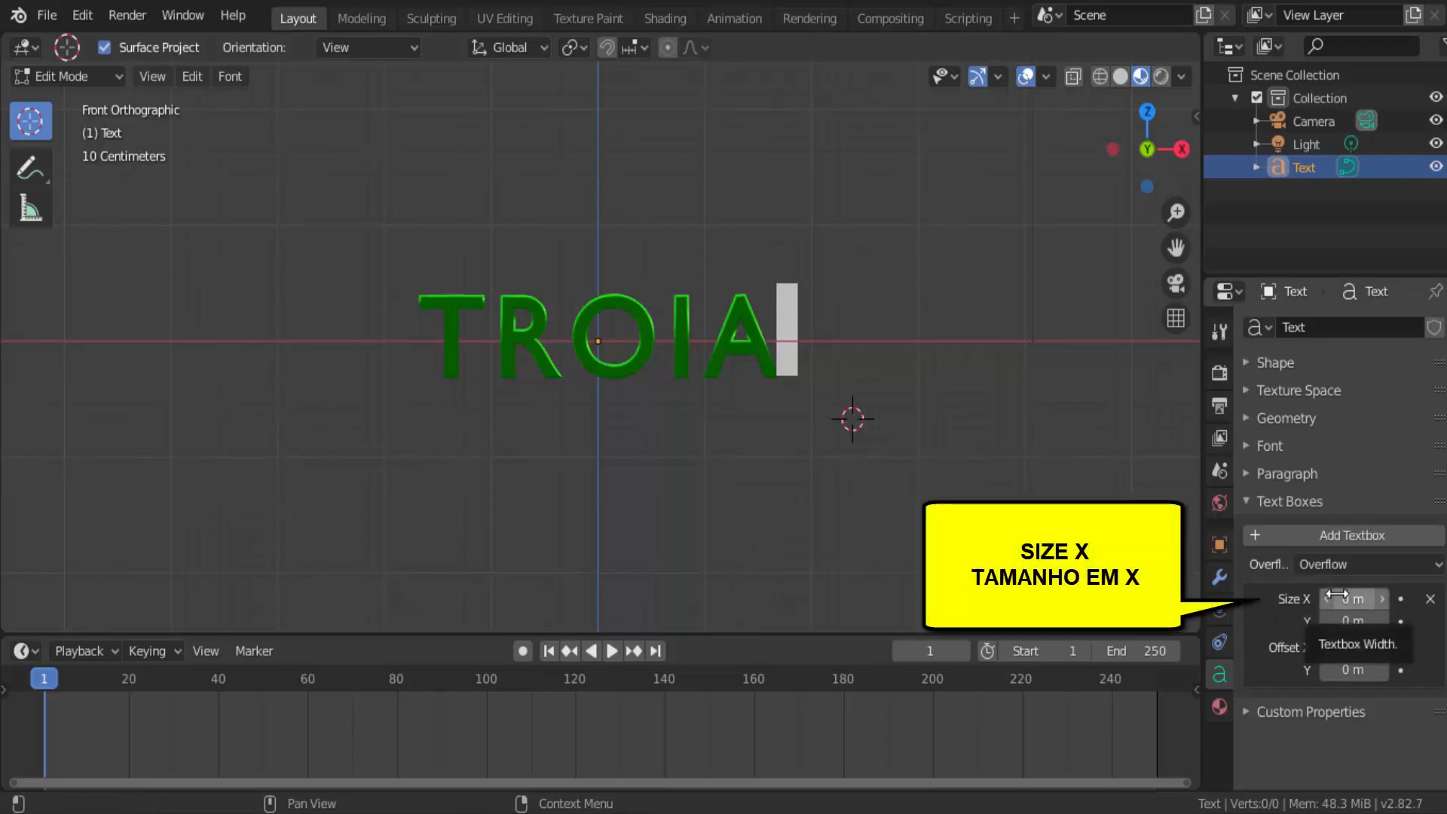
left_click_drag(1350, 598, 1417, 598)
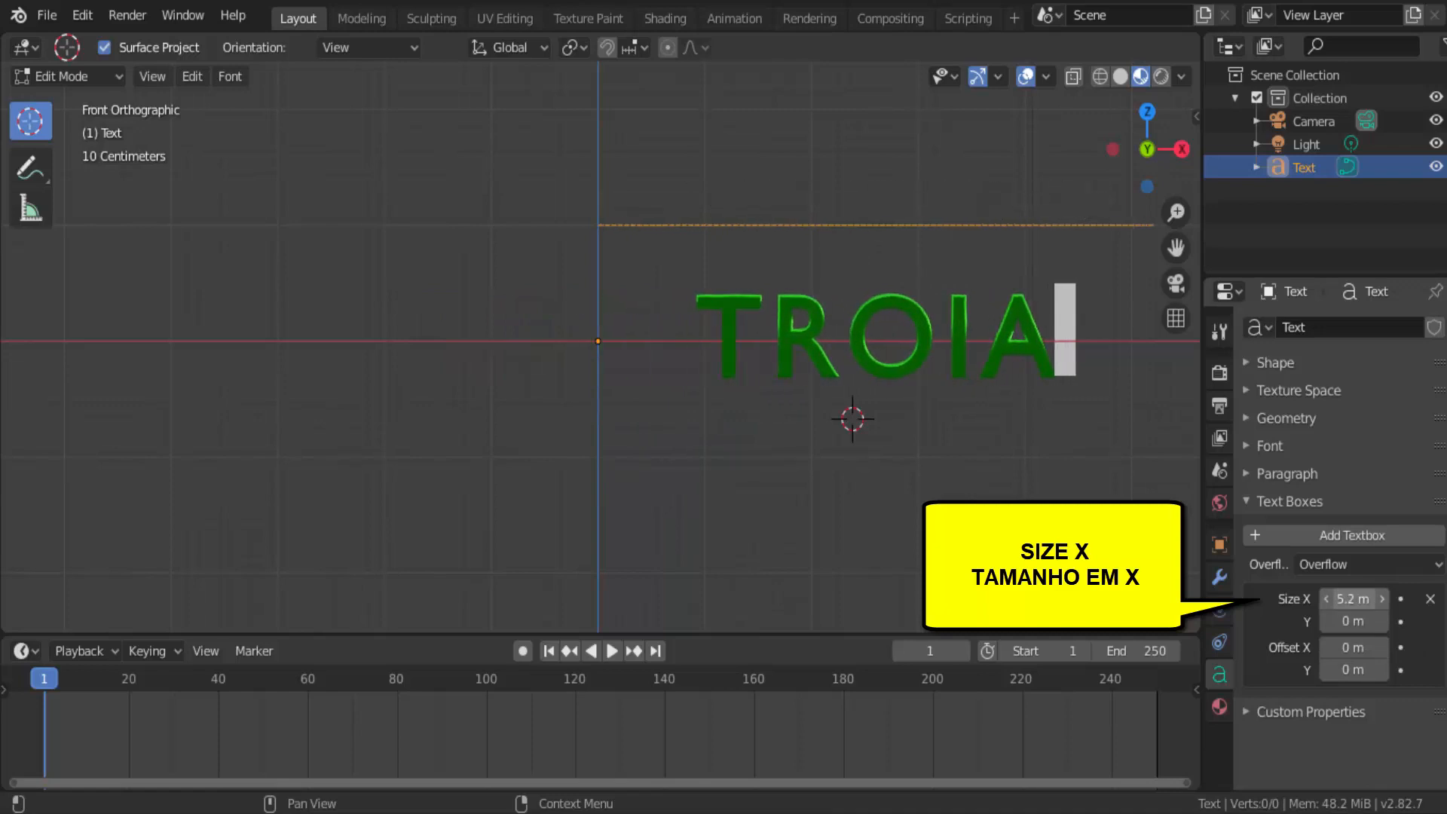
left_click_drag(1354, 599, 1417, 599)
scroll(1014, 515, "down", 3)
scroll(1014, 515, "down", 1)
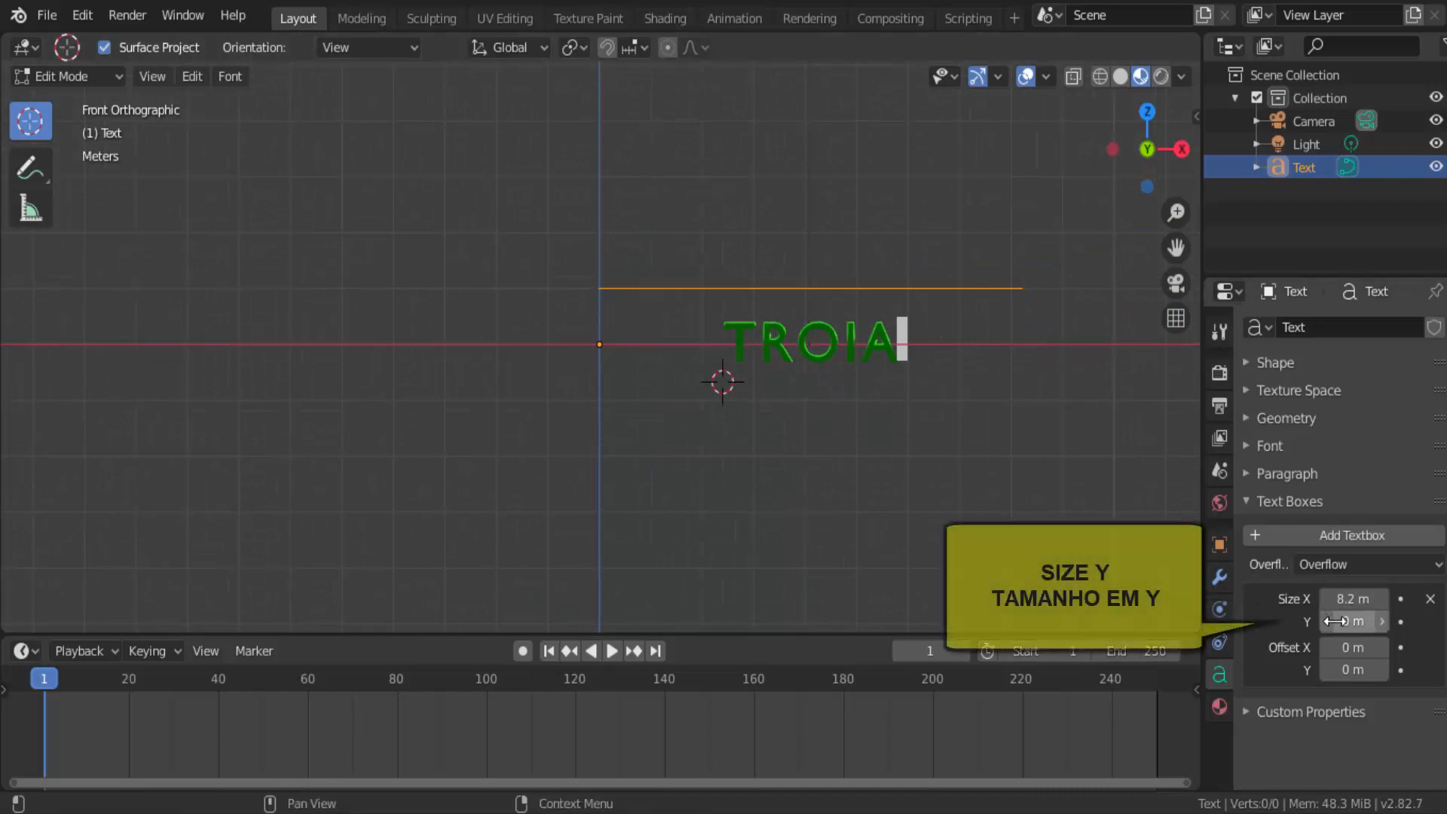
Set the text box height to 4.9 m and its offset to X -8.6 m and Y 1.3 m.
mouse_move(1338, 621)
left_mouse_down()
mouse_move(1368, 621)
mouse_move(1350, 621)
left_mouse_up()
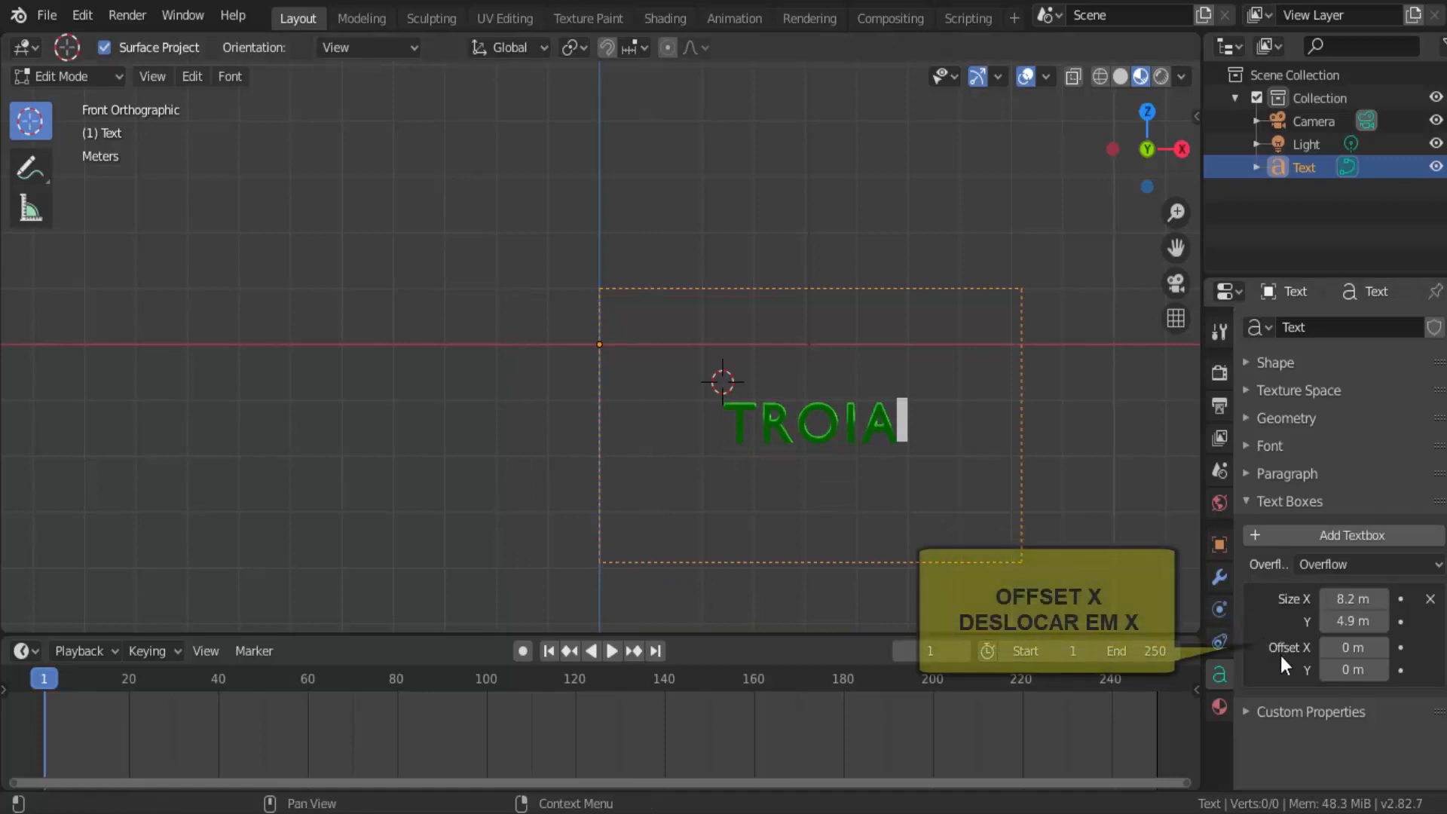
left_click_drag(1349, 647, 955, 648)
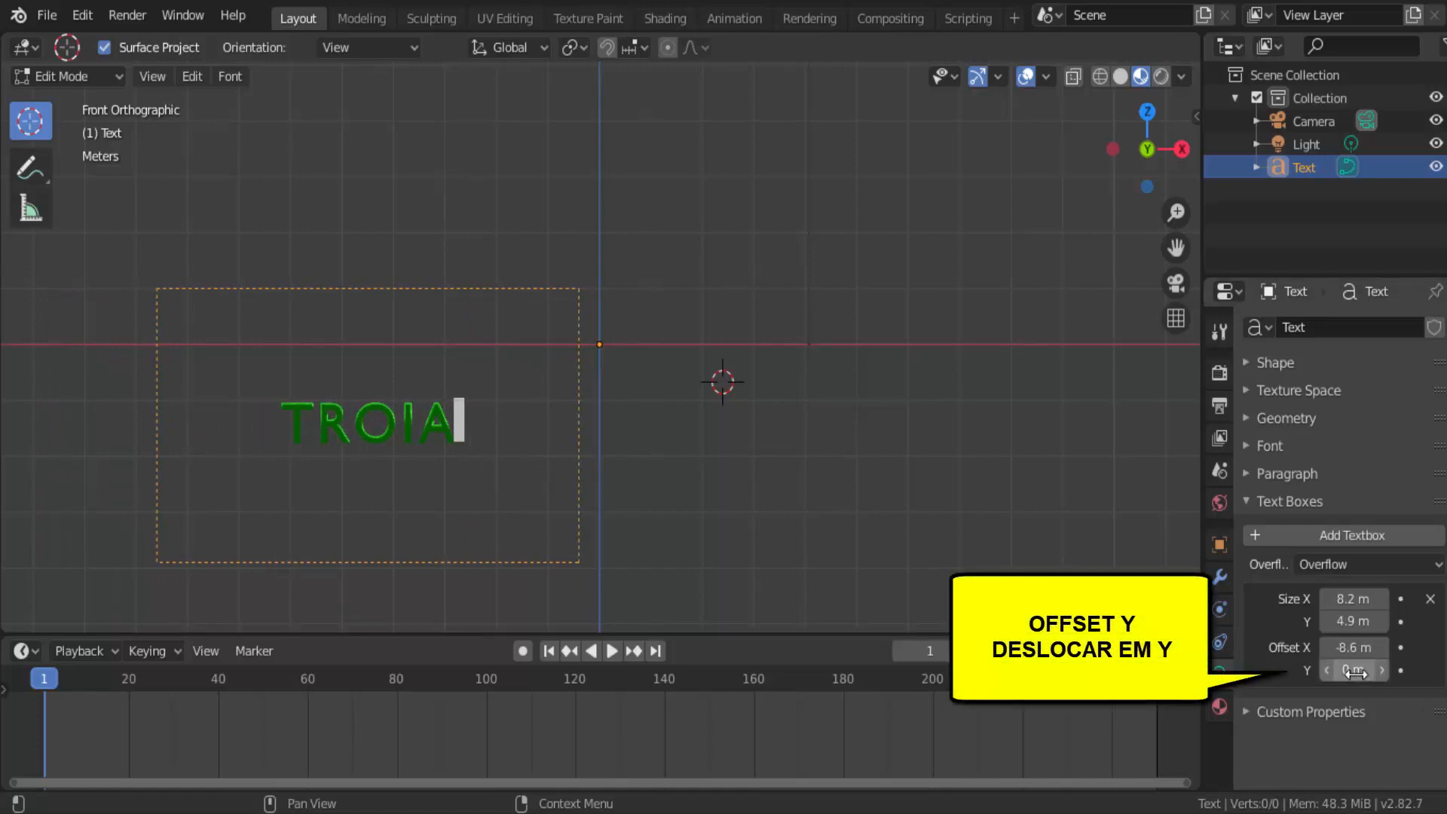
mouse_move(1355, 673)
left_mouse_down()
mouse_move(1446, 673)
mouse_move(1323, 672)
mouse_move(1370, 672)
left_mouse_up()
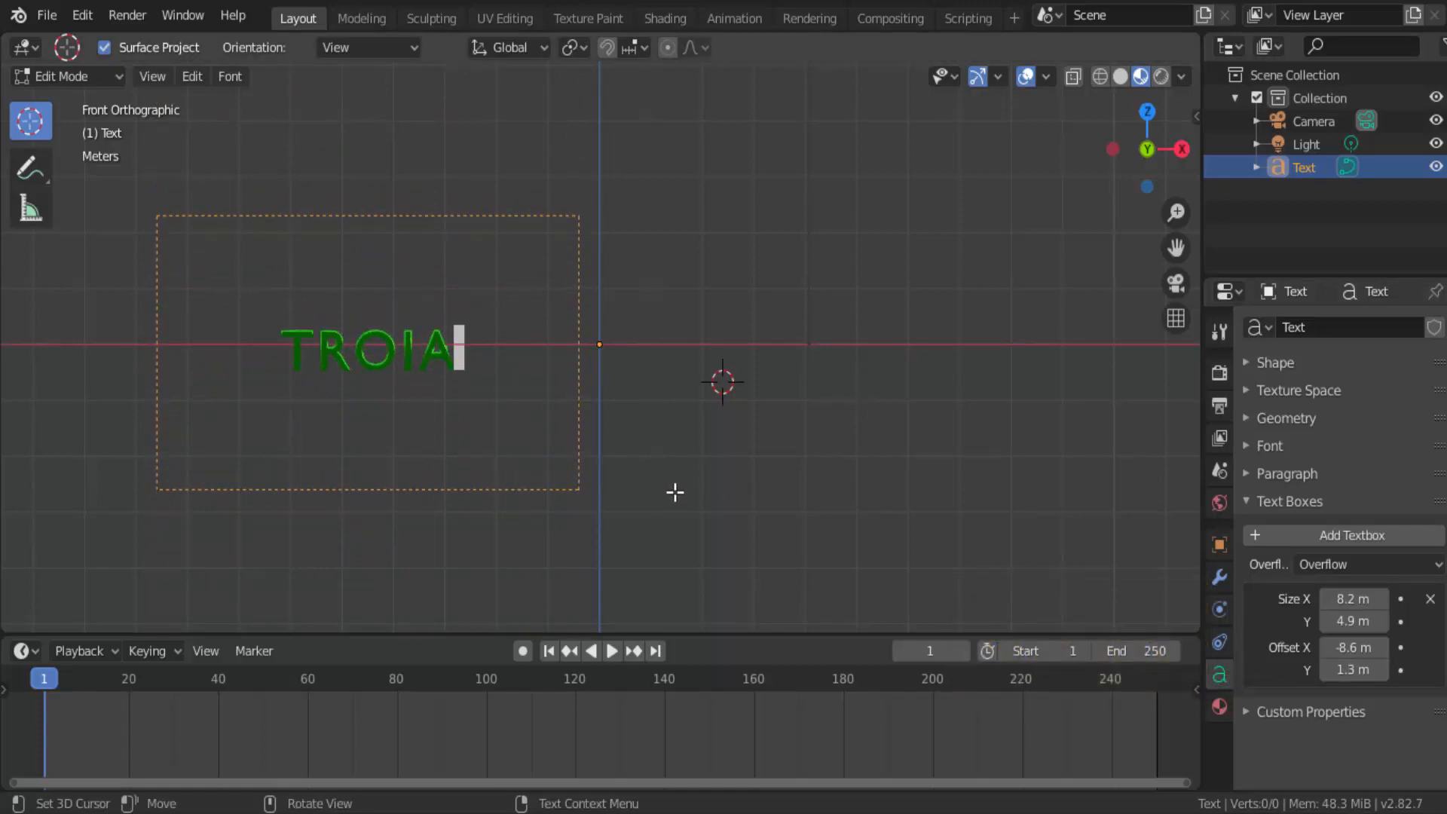
Add a second text box sized 10.7 m by 3.3 m and set its X offset to 0 m.
left_click(1304, 537)
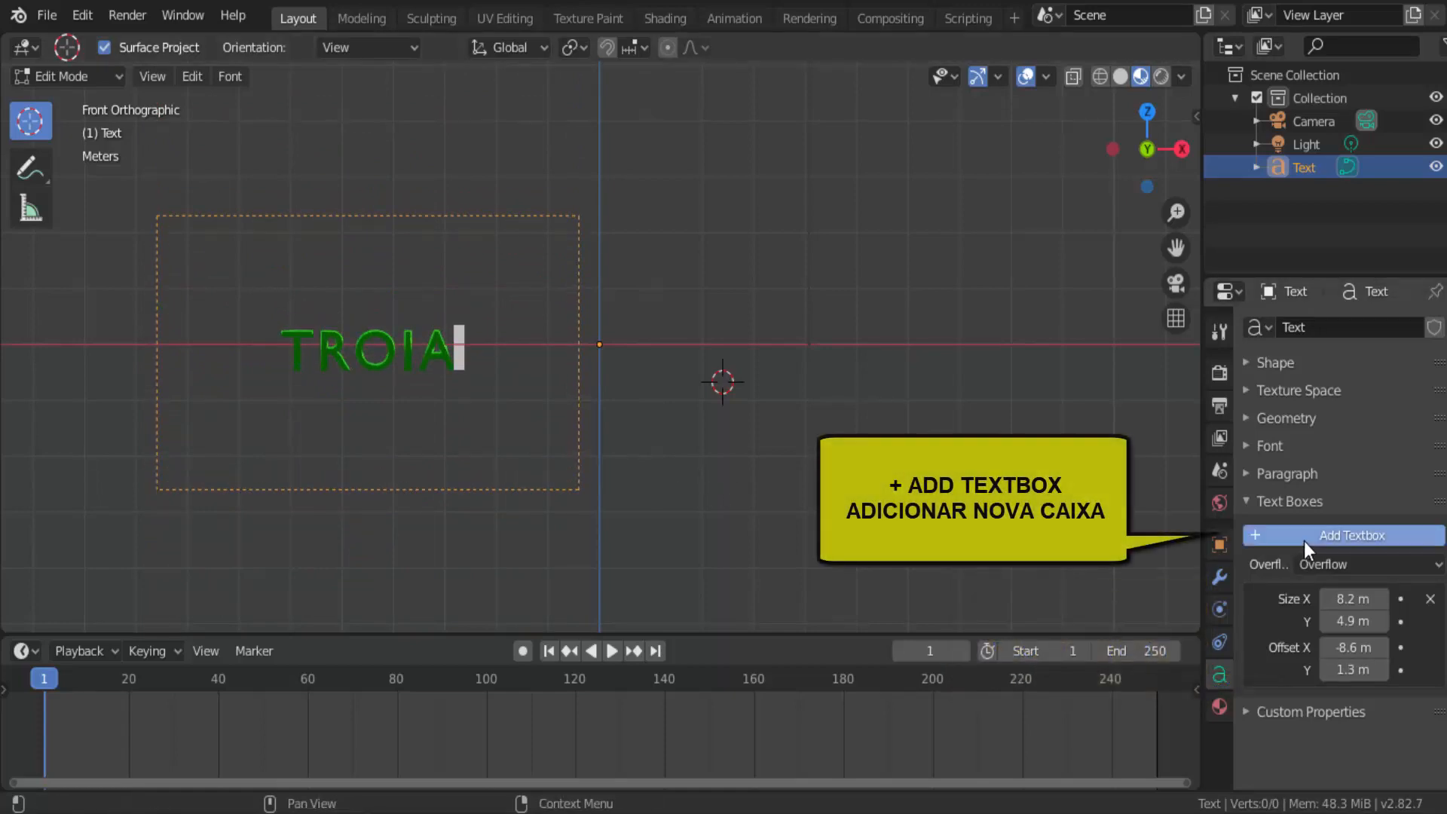
scroll(1304, 542, "down", 2)
mouse_move(1334, 665)
left_mouse_down()
mouse_move(1366, 665)
mouse_move(1329, 688)
left_mouse_up()
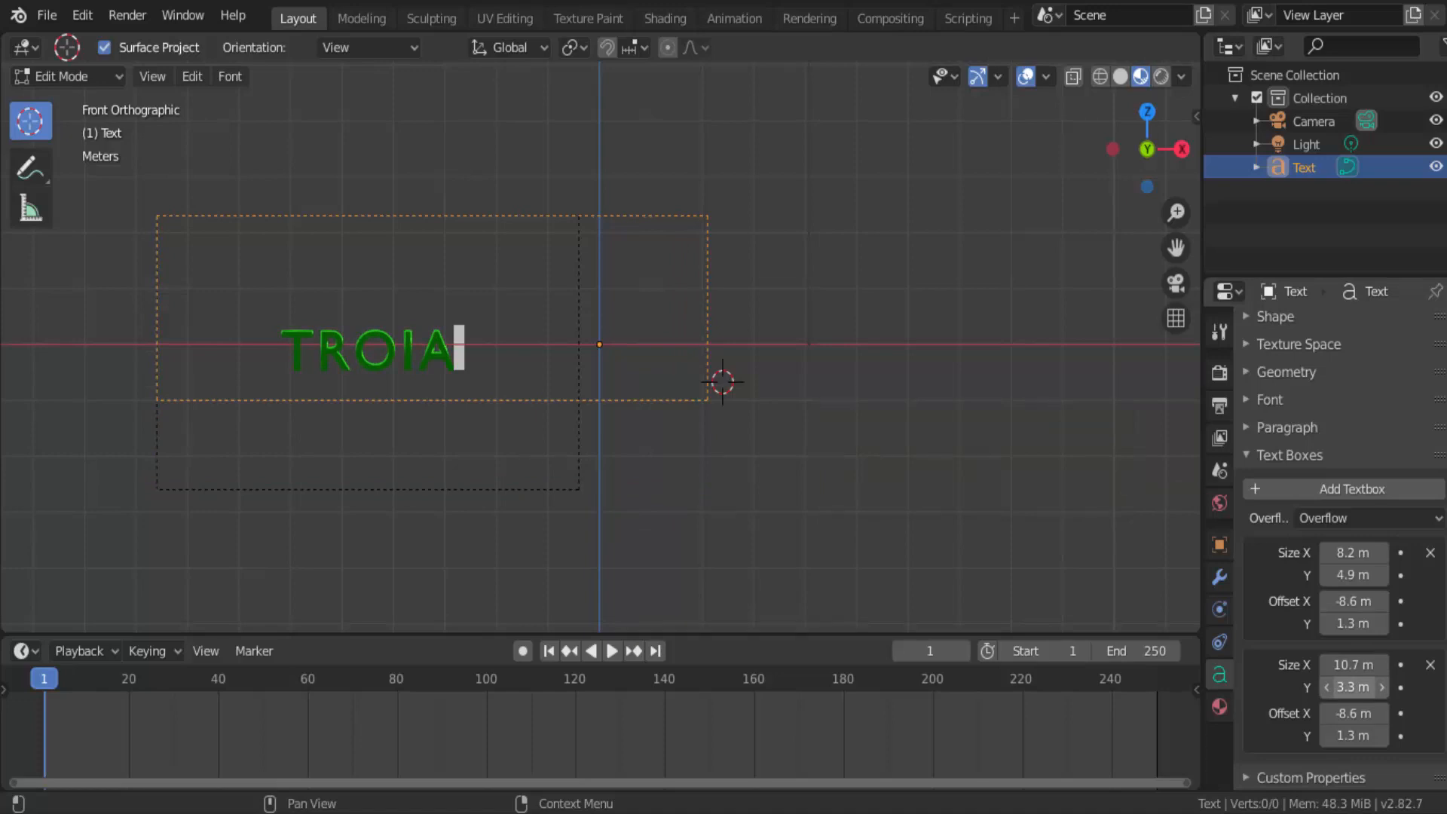
left_click_drag(1344, 716, 1430, 713)
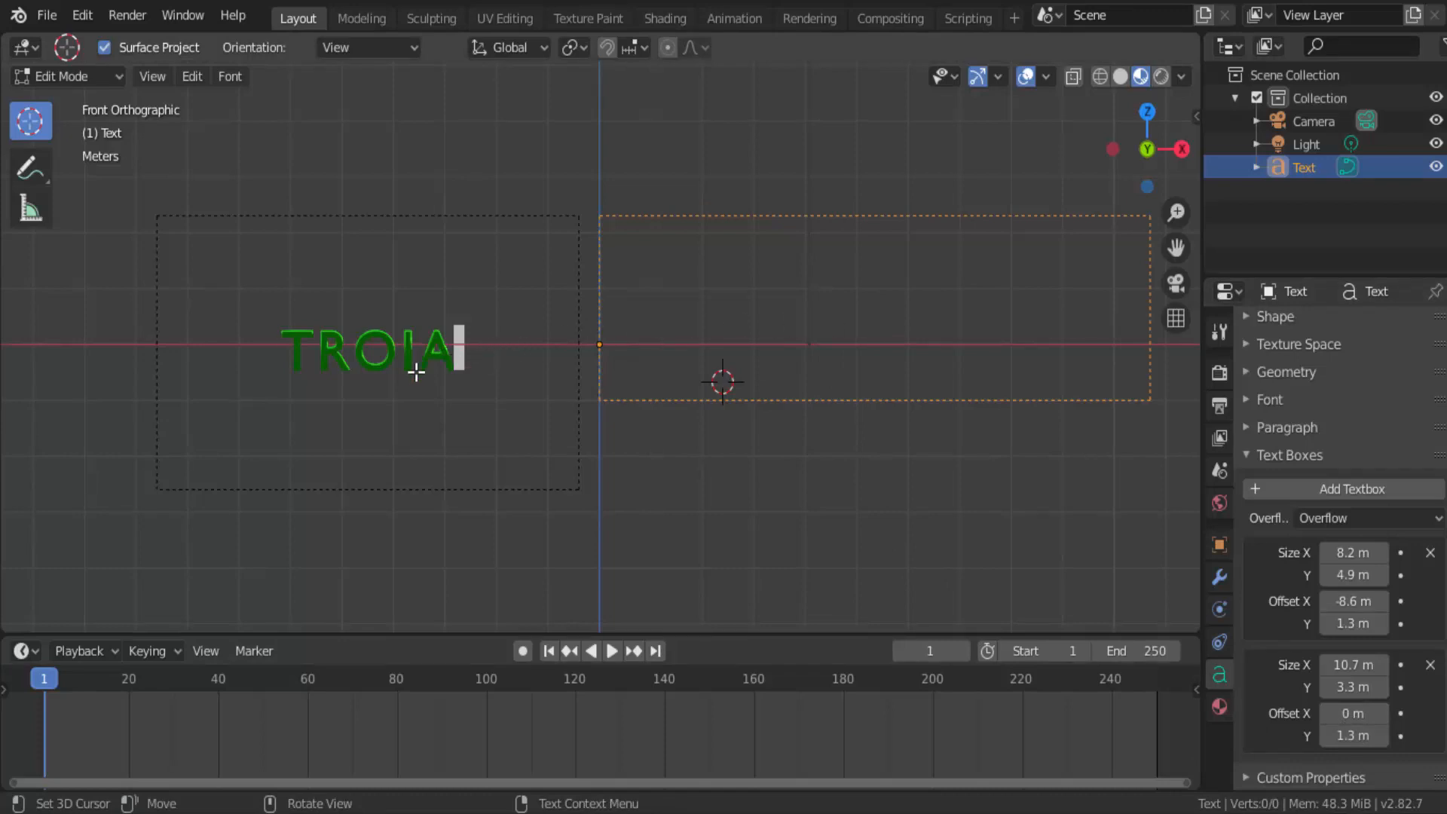
Extend the text in the first text box to read TROIA É UMA CIDADE GREGA.
type("É")
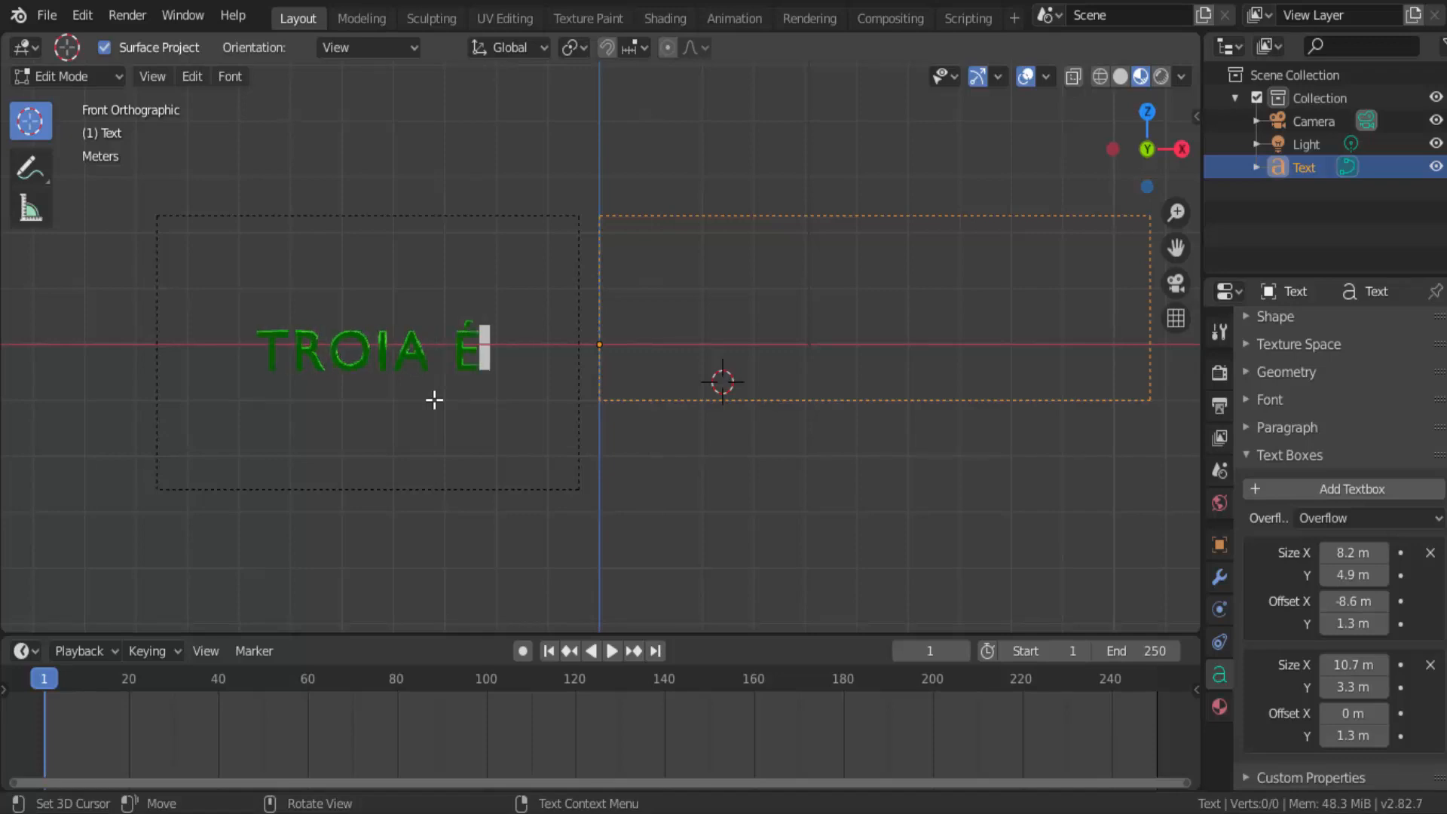
type(" UMA ")
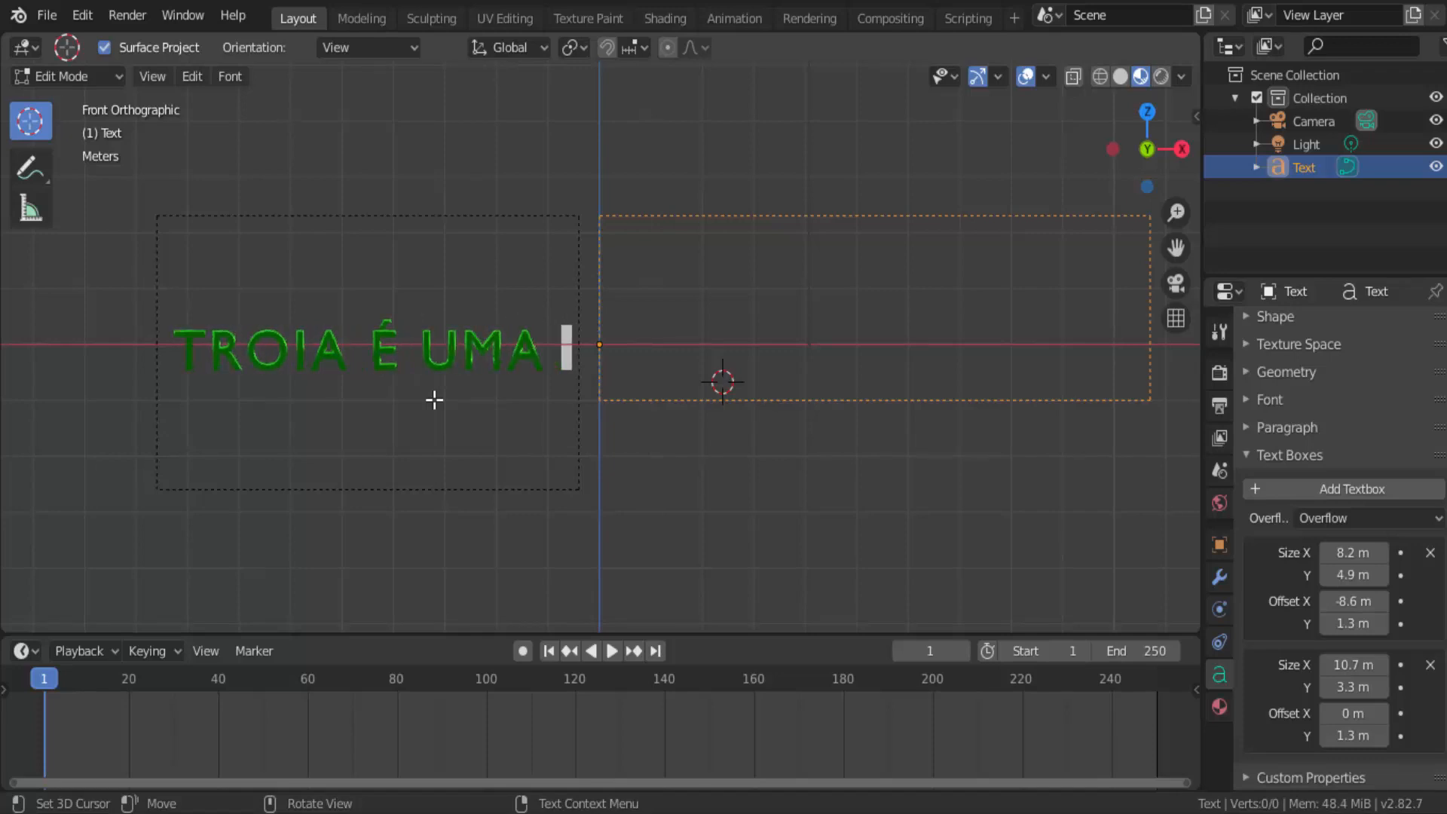
type("CIDADE GREGA")
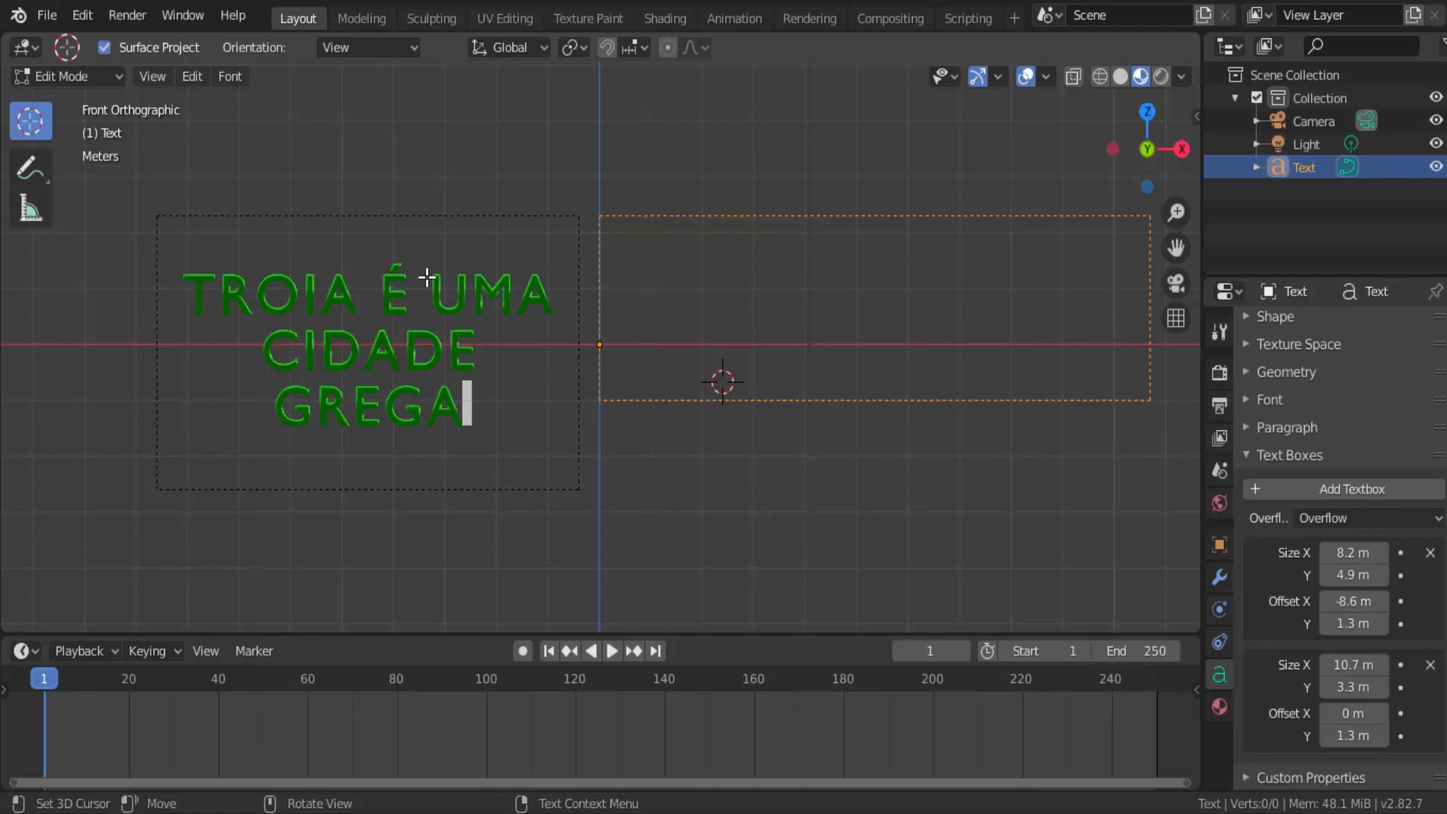
Delete the words É UMA CIDADE GREGA so only TROIA is left, and return to Object Mode.
key("BackSpace")
key("BackSpace")
key("BackSpace")
key("BackSpace")
key("BackSpace")
key("BackSpace")
key("BackSpace")
key("BackSpace")
key("BackSpace")
key("BackSpace")
key("BackSpace")
key("BackSpace")
key("BackSpace")
key("BackSpace")
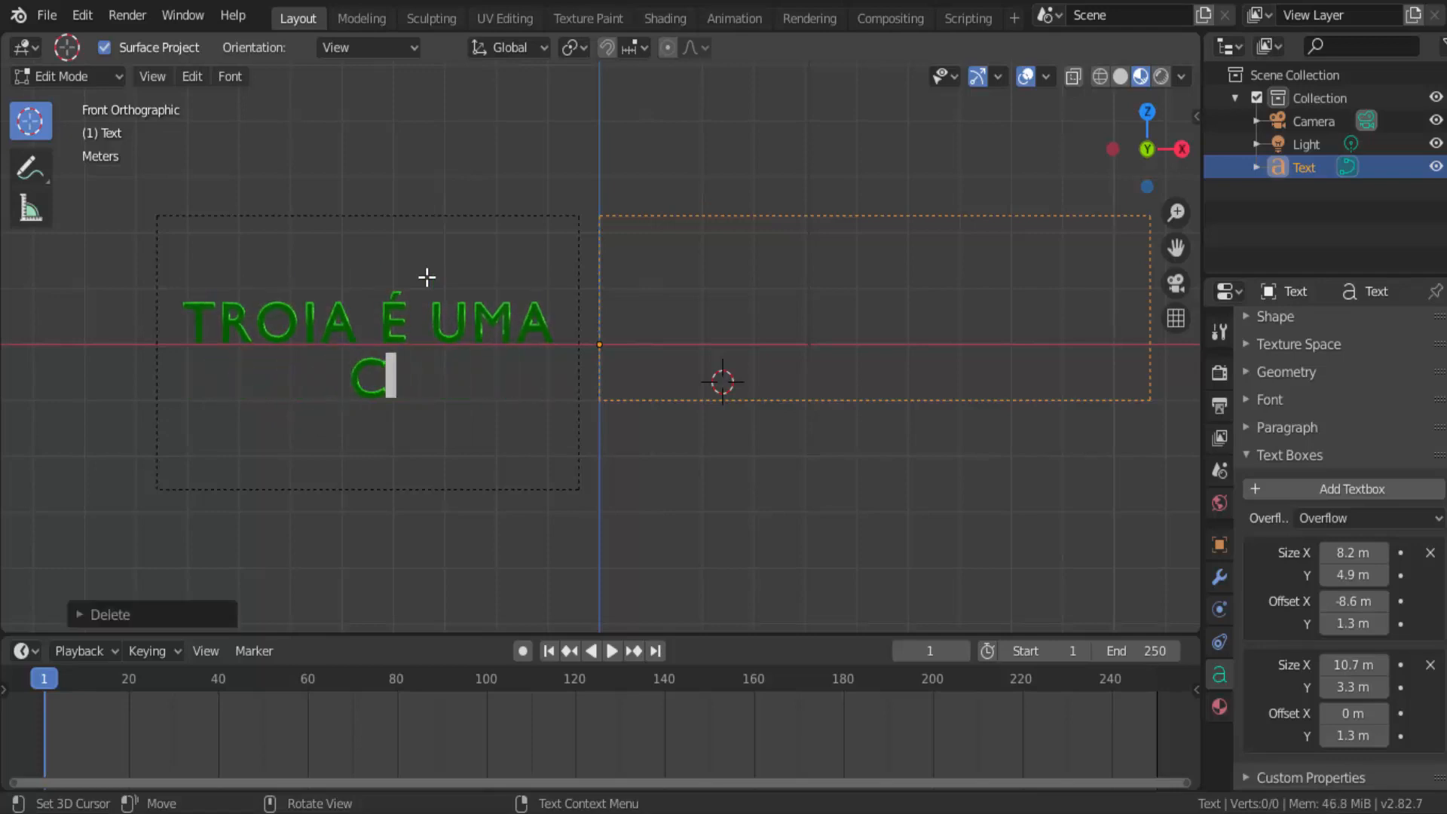
key("BackSpace")
key("BackSpace")
key("BackSpace")
key("BackSpace")
key("BackSpace")
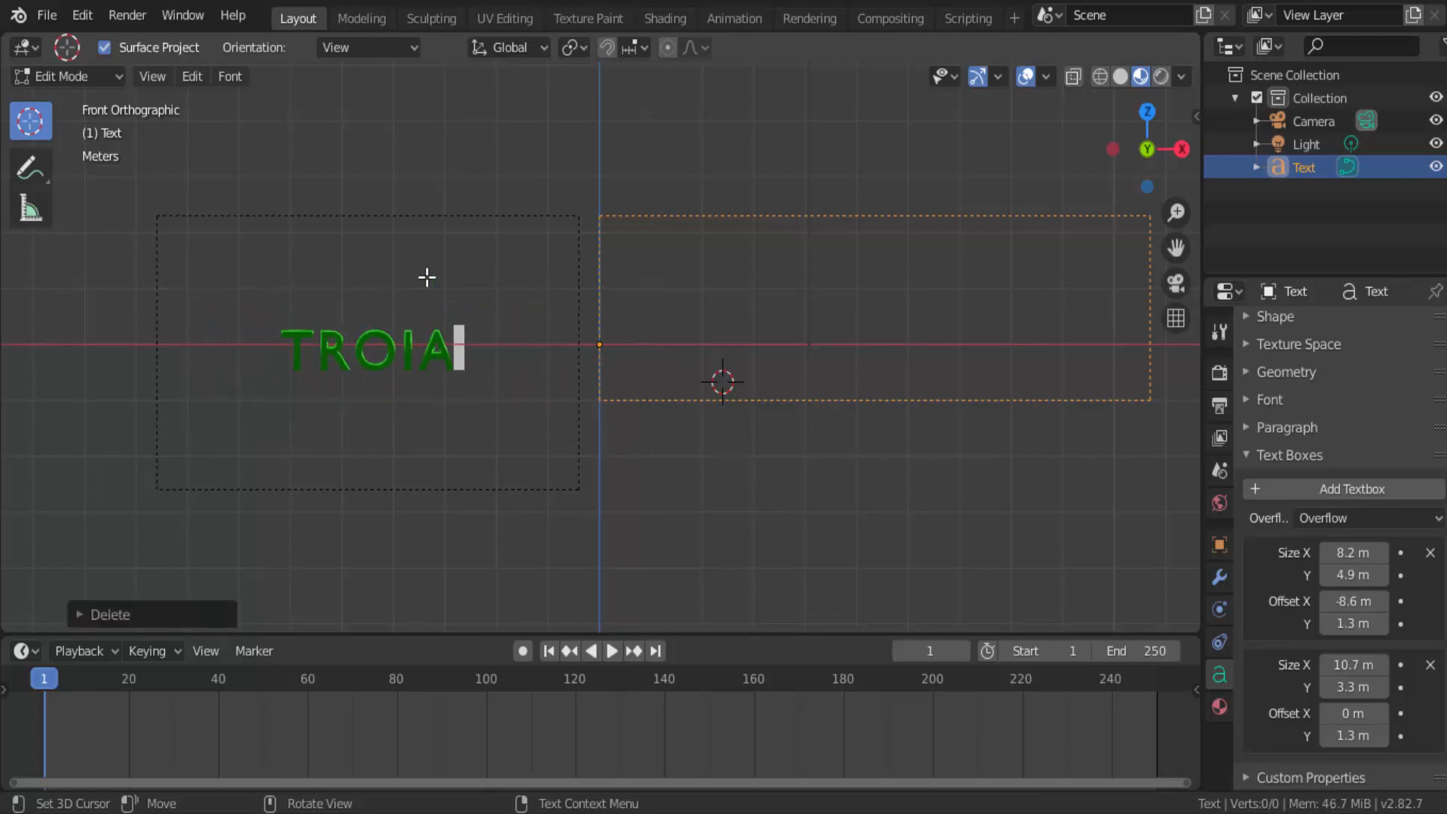
left_click(81, 76)
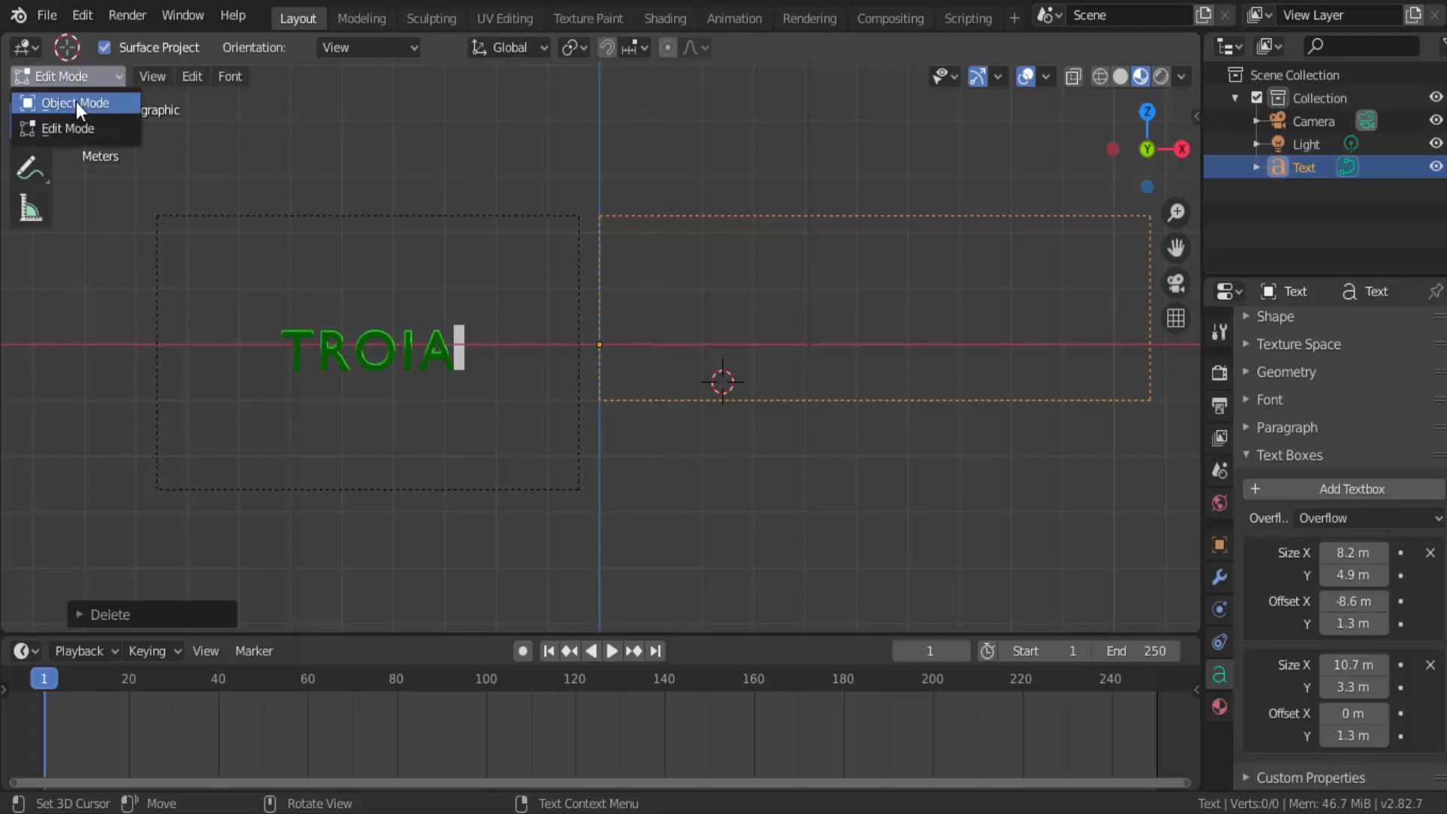
left_click(75, 102)
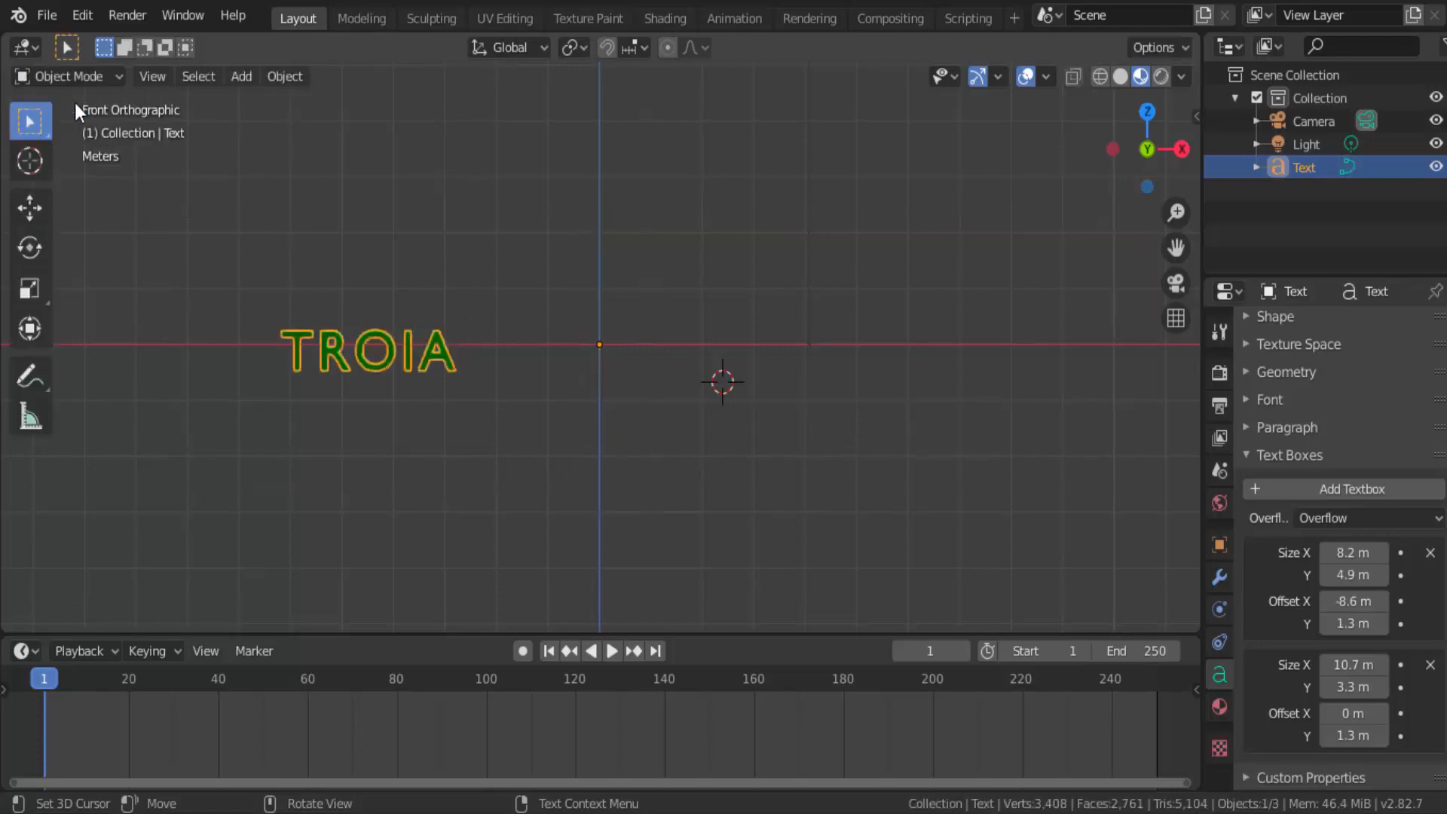